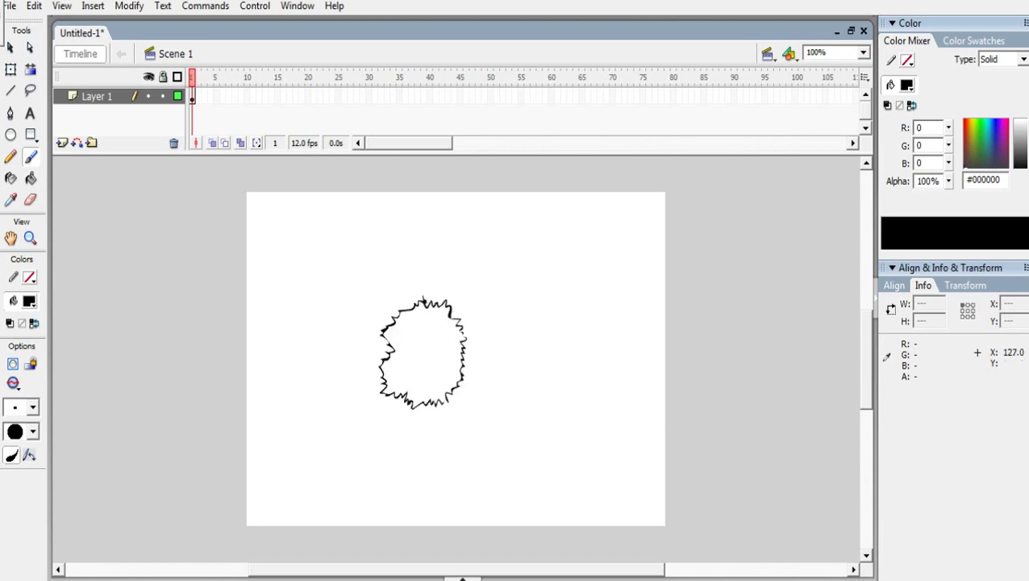
Step: Recolour the jagged black bush outline to dark green #275926
{"action": "left_click", "coordinate": [10, 70]}
{"action": "left_click_drag", "start_coordinate": [337, 260], "coordinate": [469, 411]}
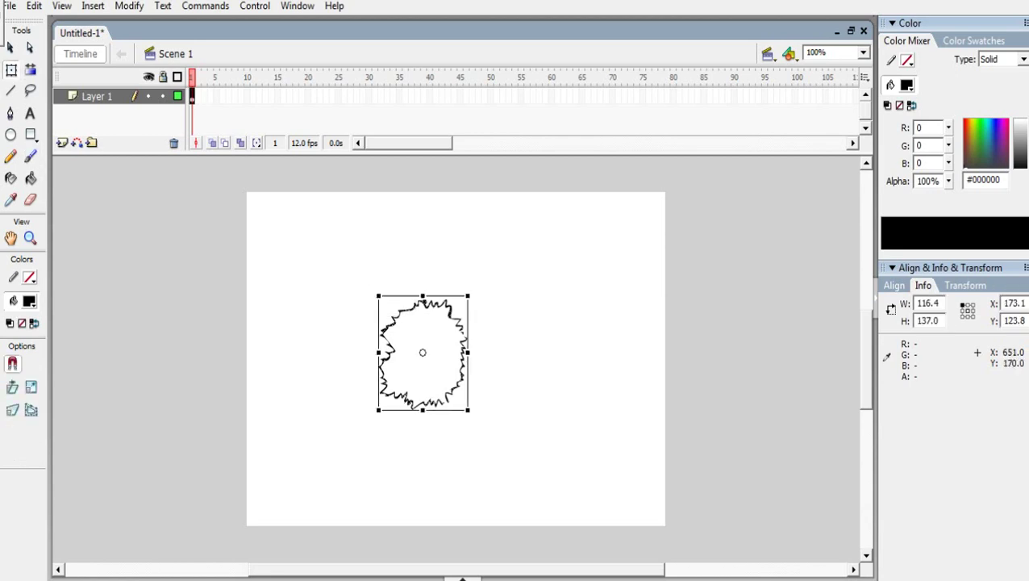
{"action": "left_click", "coordinate": [983, 145]}
{"action": "left_click_drag", "start_coordinate": [983, 145], "coordinate": [1026, 157]}
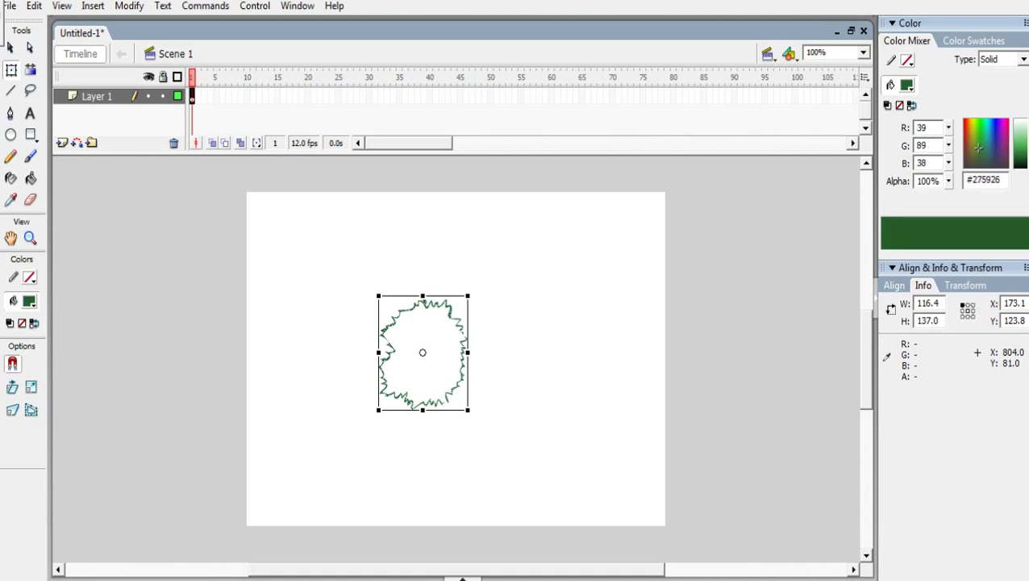
{"action": "left_click", "coordinate": [253, 251]}
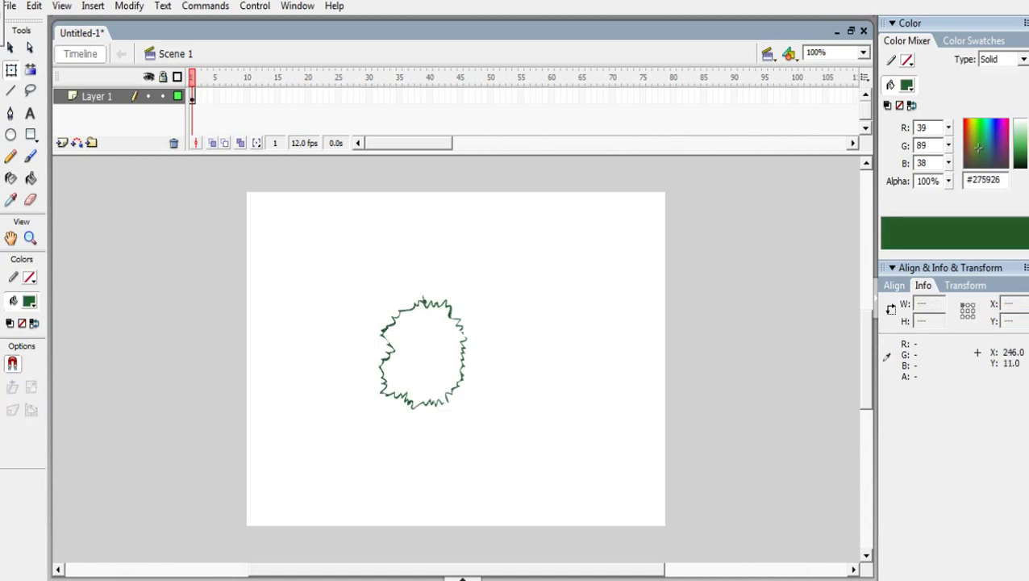
Step: Fill the bush outline's interior with green, closing medium gaps, and lighten the fill to #419540
{"action": "left_click_drag", "start_coordinate": [1026, 156], "coordinate": [1026, 152]}
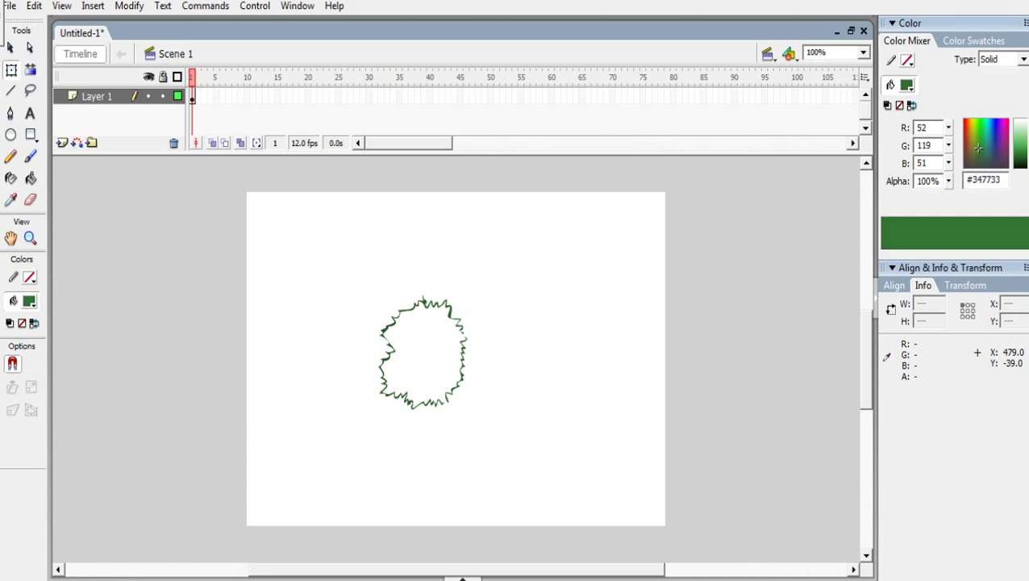
{"action": "left_click", "coordinate": [30, 178]}
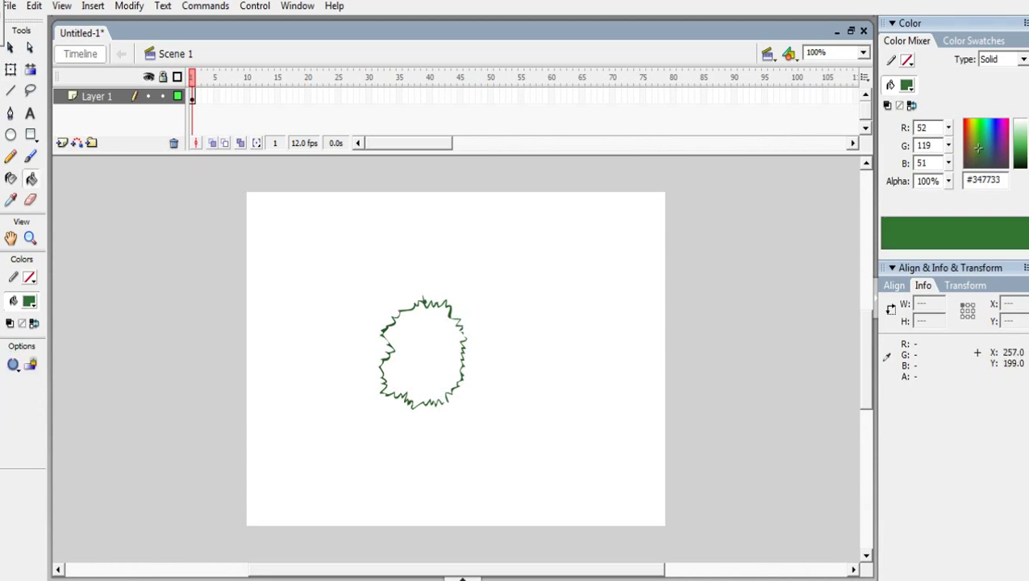
{"action": "left_click", "coordinate": [13, 364]}
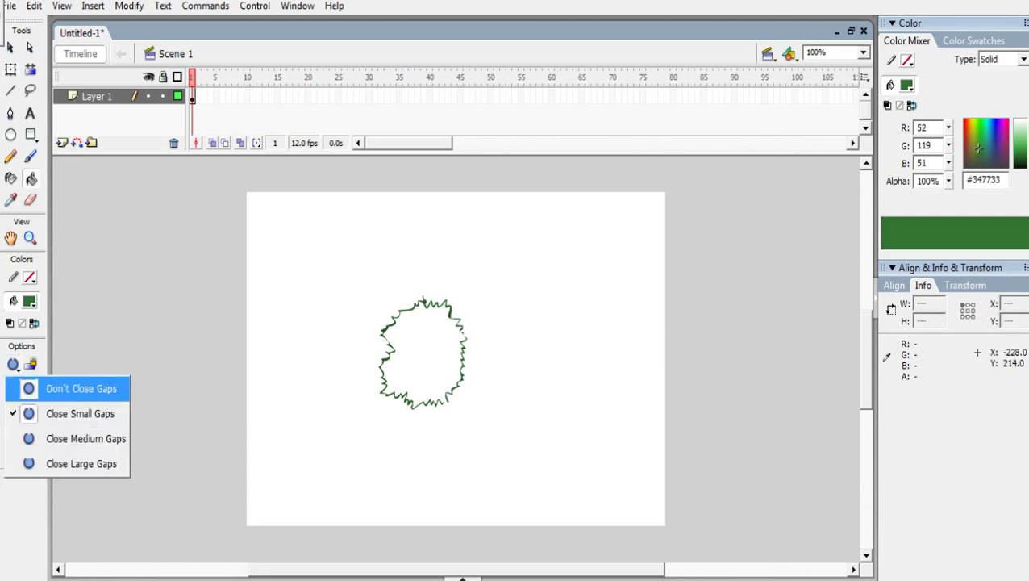
{"action": "left_click", "coordinate": [73, 438]}
{"action": "left_click", "coordinate": [422, 371]}
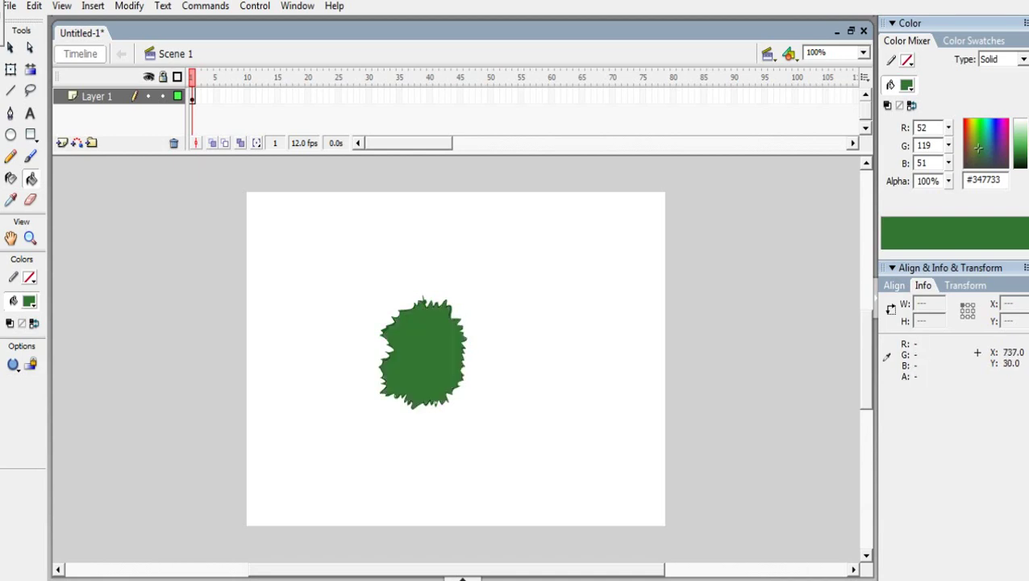
{"action": "left_click_drag", "start_coordinate": [1027, 152], "coordinate": [1027, 146]}
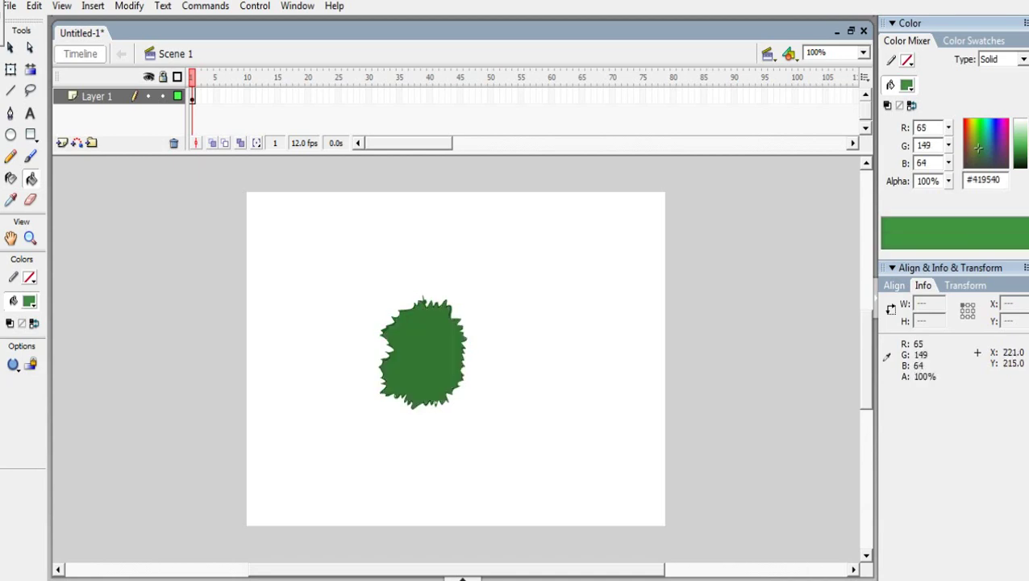
{"action": "left_click", "coordinate": [421, 352]}
Step: Handwrite the label "1 вариант" with the brush beside the bush, with a short line leading to it
{"action": "left_click", "coordinate": [31, 157]}
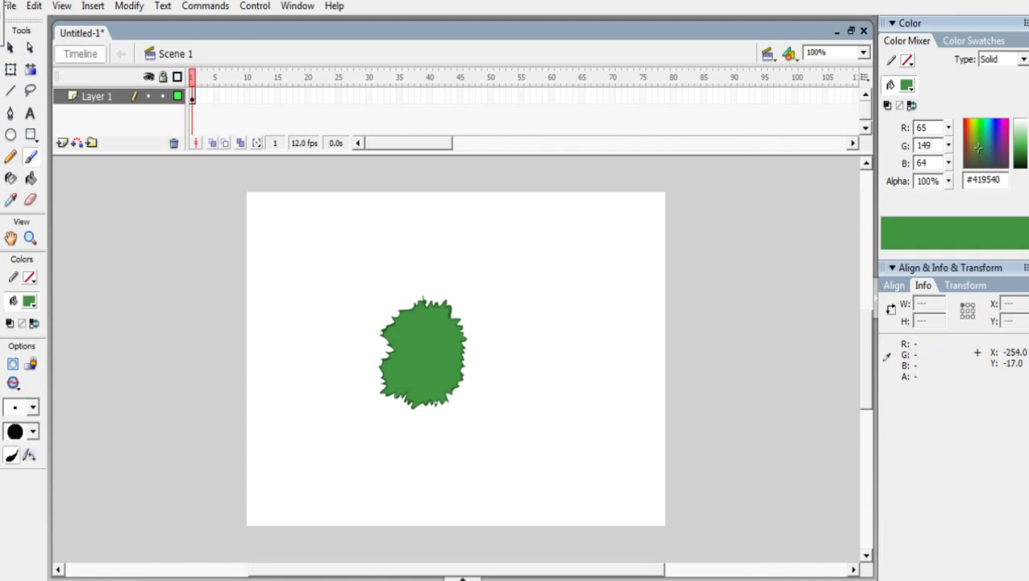
{"action": "mouse_move", "coordinate": [489, 357]}
{"action": "left_mouse_down"}
{"action": "mouse_move", "coordinate": [558, 345]}
{"action": "mouse_move", "coordinate": [583, 313]}
{"action": "mouse_move", "coordinate": [584, 343]}
{"action": "left_mouse_up"}
{"action": "mouse_move", "coordinate": [616, 292]}
{"action": "left_mouse_down"}
{"action": "mouse_move", "coordinate": [623, 333]}
{"action": "mouse_move", "coordinate": [617, 322]}
{"action": "mouse_move", "coordinate": [637, 329]}
{"action": "mouse_move", "coordinate": [644, 316]}
{"action": "mouse_move", "coordinate": [652, 334]}
{"action": "mouse_move", "coordinate": [663, 331]}
{"action": "mouse_move", "coordinate": [665, 368]}
{"action": "left_mouse_up"}
{"action": "mouse_move", "coordinate": [665, 323]}
{"action": "left_mouse_down"}
{"action": "mouse_move", "coordinate": [669, 312]}
{"action": "mouse_move", "coordinate": [739, 323]}
{"action": "mouse_move", "coordinate": [751, 298]}
{"action": "mouse_move", "coordinate": [766, 307]}
{"action": "left_mouse_up"}
{"action": "left_click_drag", "start_coordinate": [767, 306], "coordinate": [784, 305]}
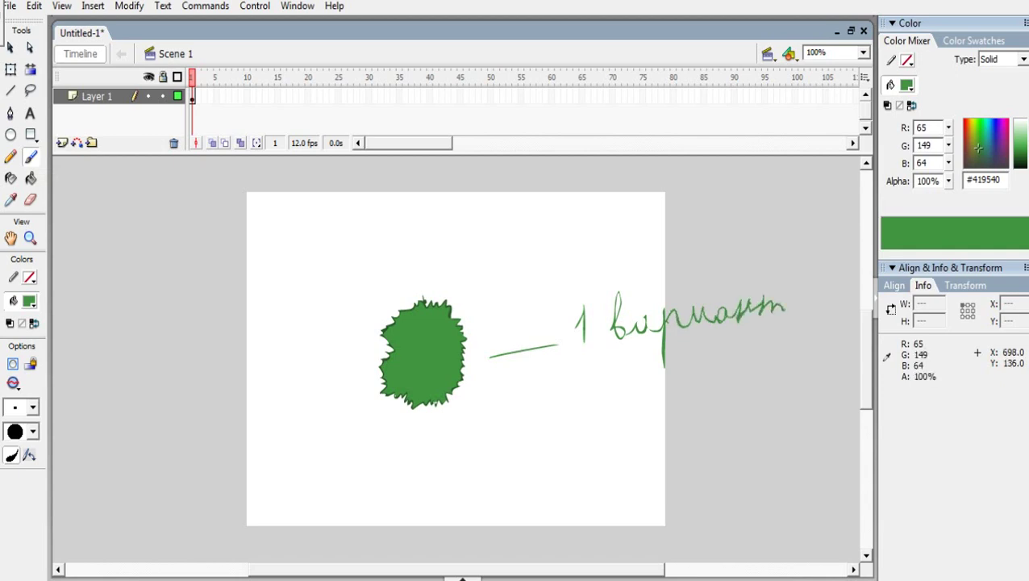
Step: Undo the handwritten label and its line beside the bush
{"action": "key", "text": "ctrl+z"}
{"action": "key", "text": "ctrl+z"}
{"action": "key", "text": "ctrl+z"}
{"action": "key", "text": "ctrl+z"}
{"action": "key", "text": "ctrl+z"}
{"action": "key", "text": "ctrl+z"}
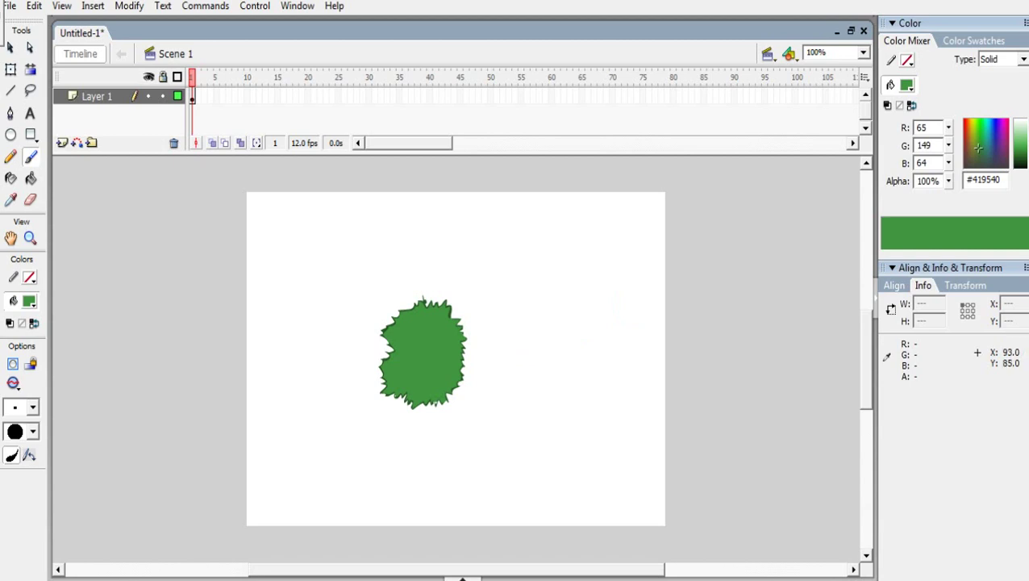
Step: Draw two jagged red pencil lines across the bush, separating a lower shadow area and an upper highlight area
{"action": "left_click", "coordinate": [862, 52]}
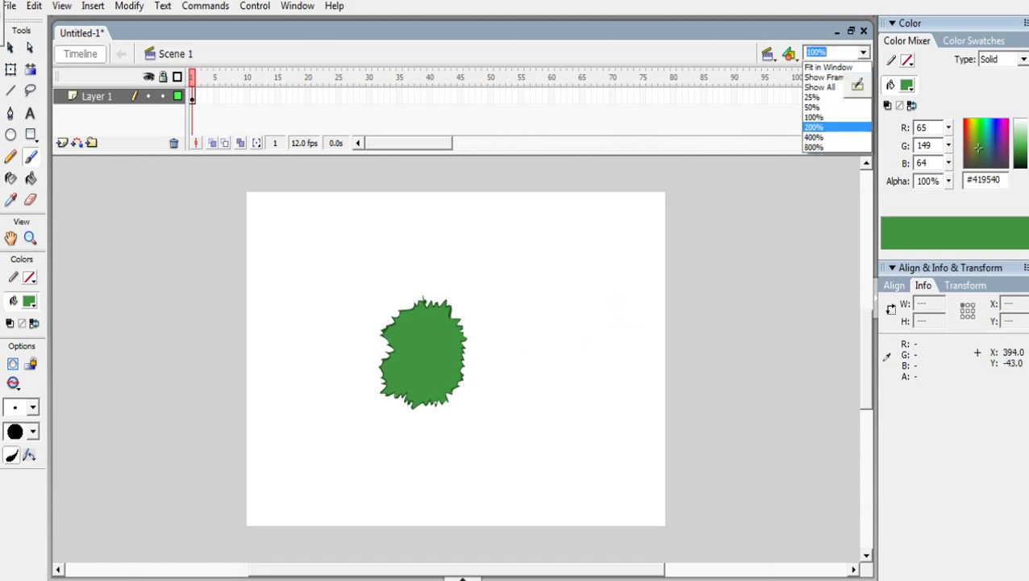
{"action": "left_click", "coordinate": [827, 127]}
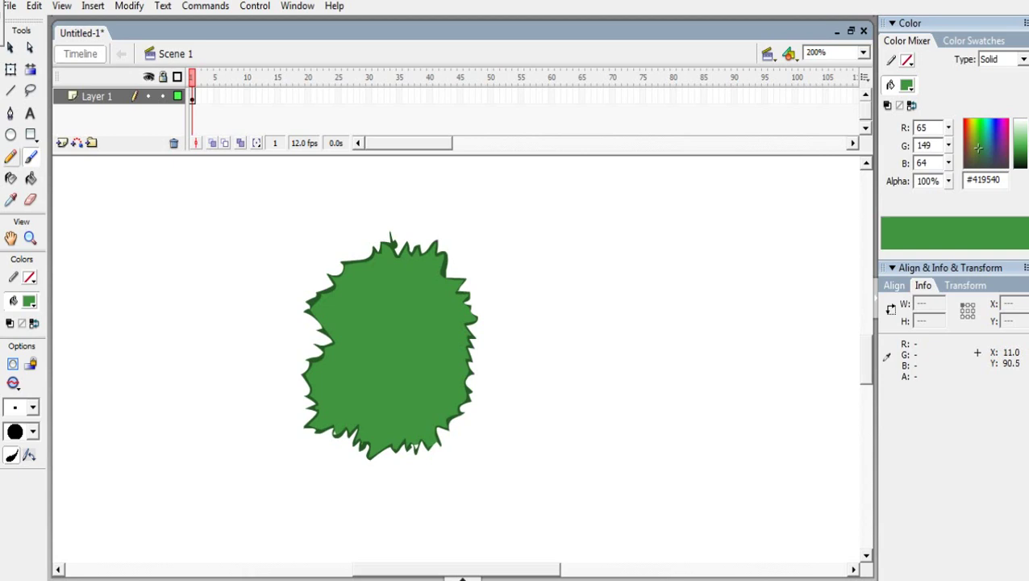
{"action": "key", "text": "y"}
{"action": "mouse_move", "coordinate": [314, 340]}
{"action": "left_mouse_down"}
{"action": "mouse_move", "coordinate": [332, 373]}
{"action": "mouse_move", "coordinate": [344, 372]}
{"action": "mouse_move", "coordinate": [356, 398]}
{"action": "mouse_move", "coordinate": [411, 399]}
{"action": "mouse_move", "coordinate": [432, 386]}
{"action": "mouse_move", "coordinate": [489, 407]}
{"action": "left_mouse_up"}
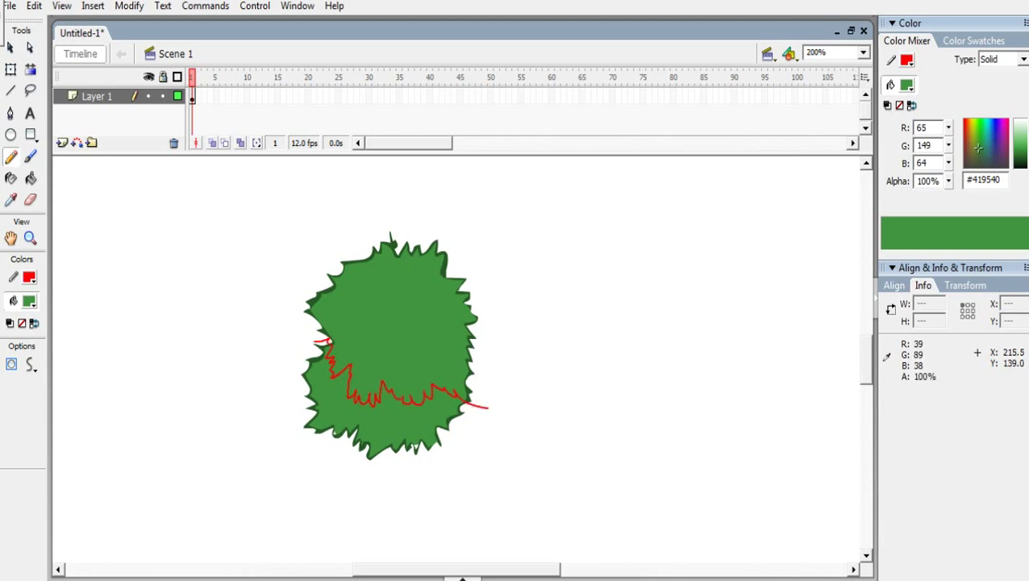
{"action": "left_click_drag", "start_coordinate": [368, 254], "coordinate": [484, 303]}
Step: Fill the bush's lower area with darker green #347733 and its upper area with lighter green #47A747
{"action": "left_click", "coordinate": [10, 199]}
{"action": "left_click", "coordinate": [413, 326]}
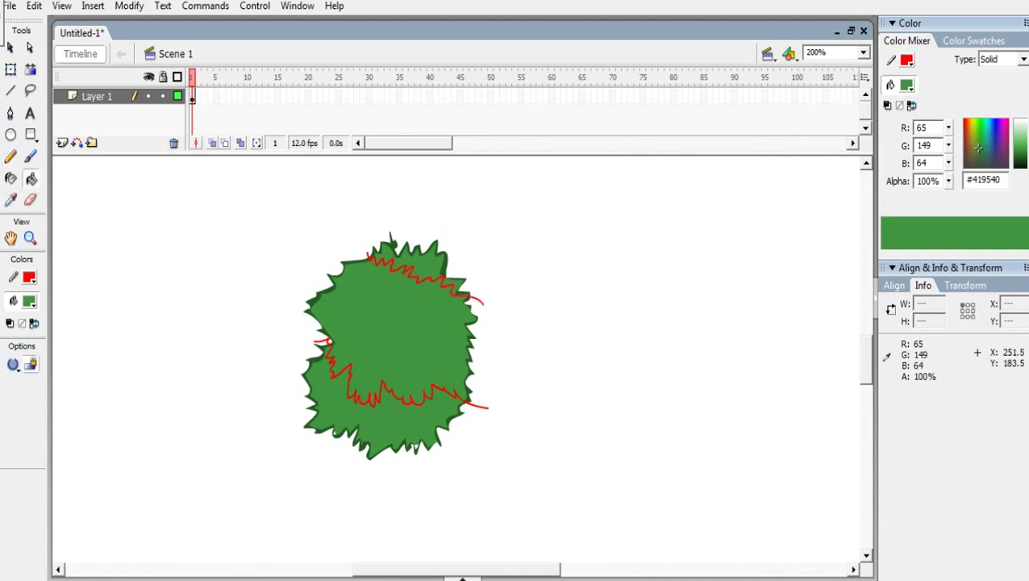
{"action": "left_click_drag", "start_coordinate": [1028, 147], "coordinate": [1028, 144]}
{"action": "left_click", "coordinate": [420, 418]}
{"action": "left_click", "coordinate": [418, 262]}
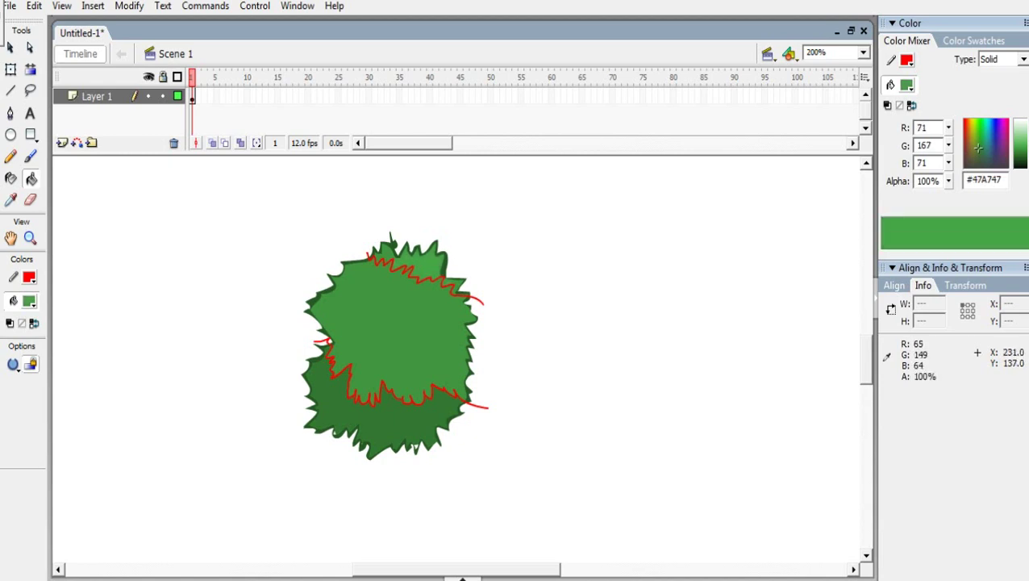
{"action": "left_click", "coordinate": [385, 252]}
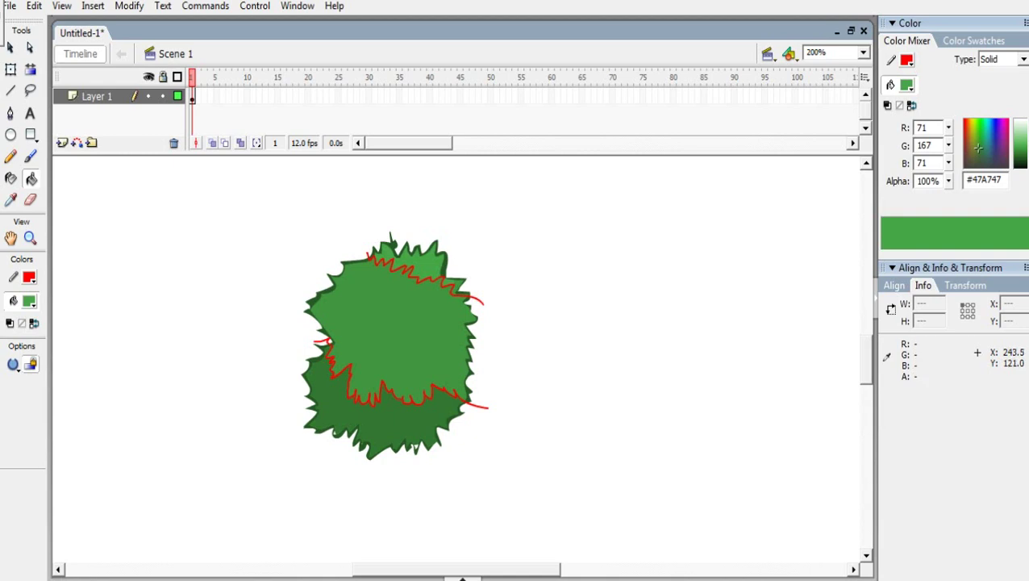
Step: Remove the red dividing lines by setting the whole drawing's stroke colour to none
{"action": "key", "text": "ctrl+a"}
{"action": "left_click", "coordinate": [12, 277]}
{"action": "left_click", "coordinate": [22, 323]}
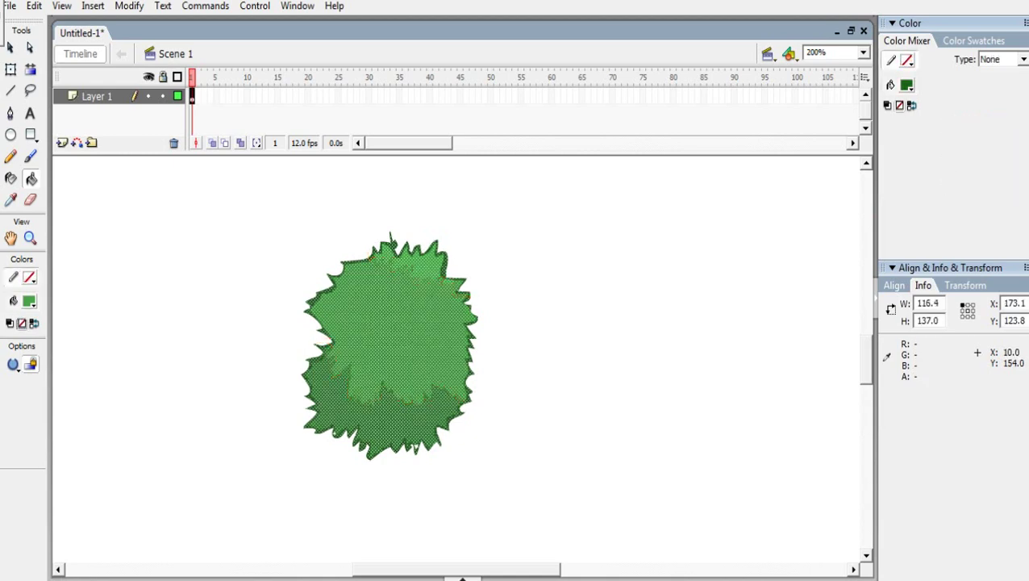
{"action": "left_click", "coordinate": [10, 47]}
{"action": "left_click", "coordinate": [128, 224]}
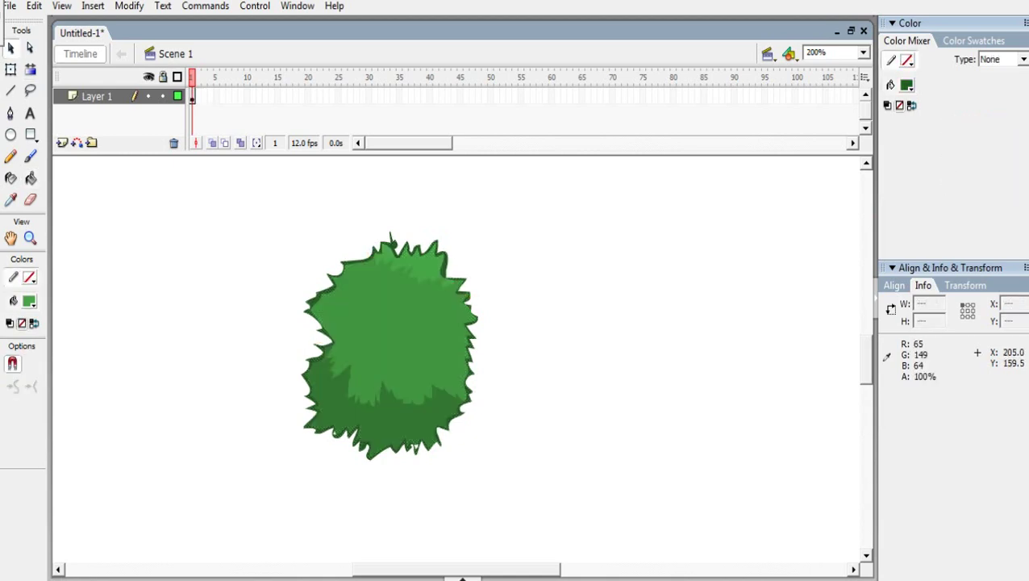
Step: Dab spots over the dark lower area using the largest brush and the bush's sampled middle green
{"action": "left_click", "coordinate": [10, 200]}
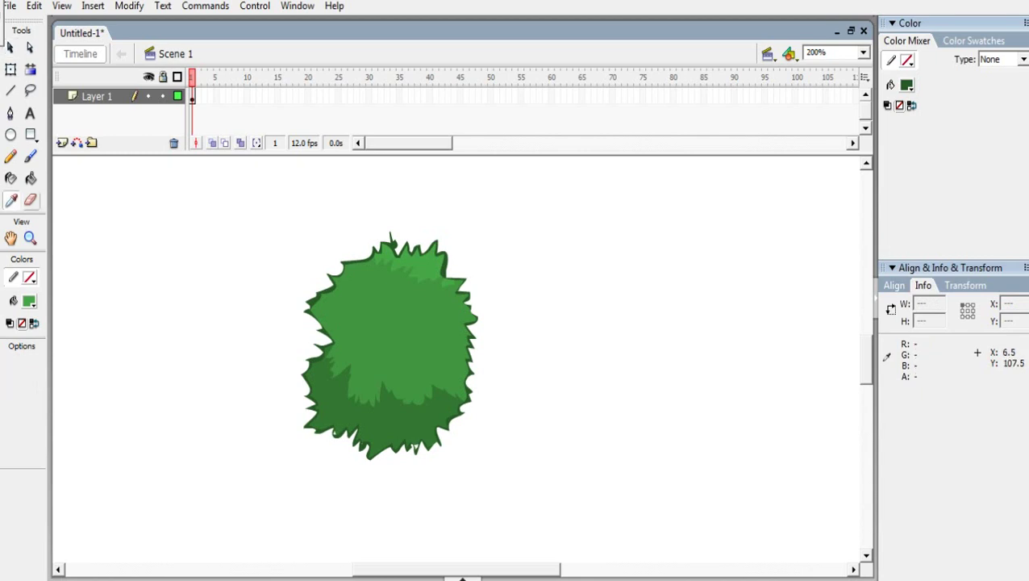
{"action": "left_click", "coordinate": [381, 321]}
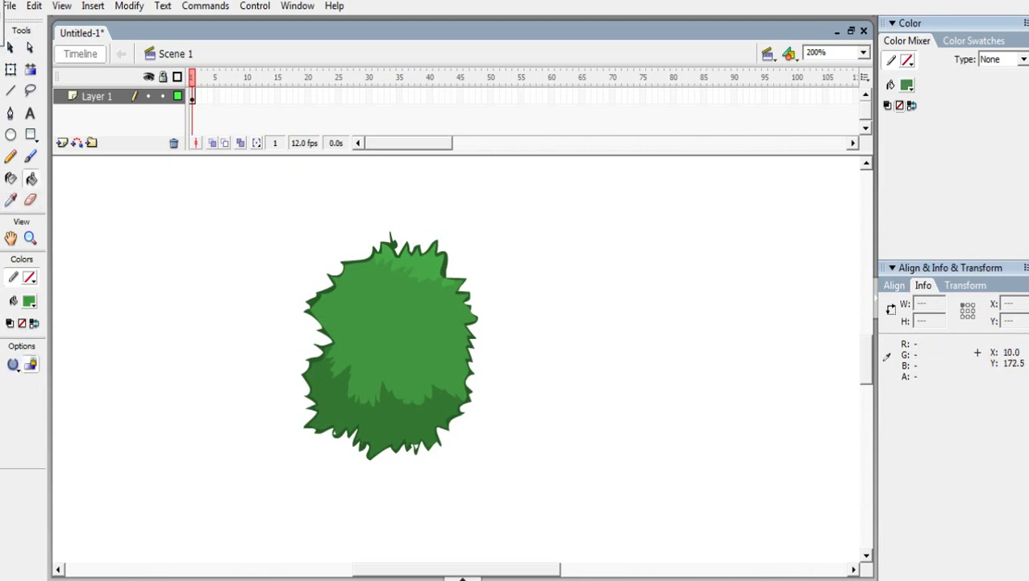
{"action": "left_click", "coordinate": [30, 157]}
{"action": "left_click", "coordinate": [22, 407]}
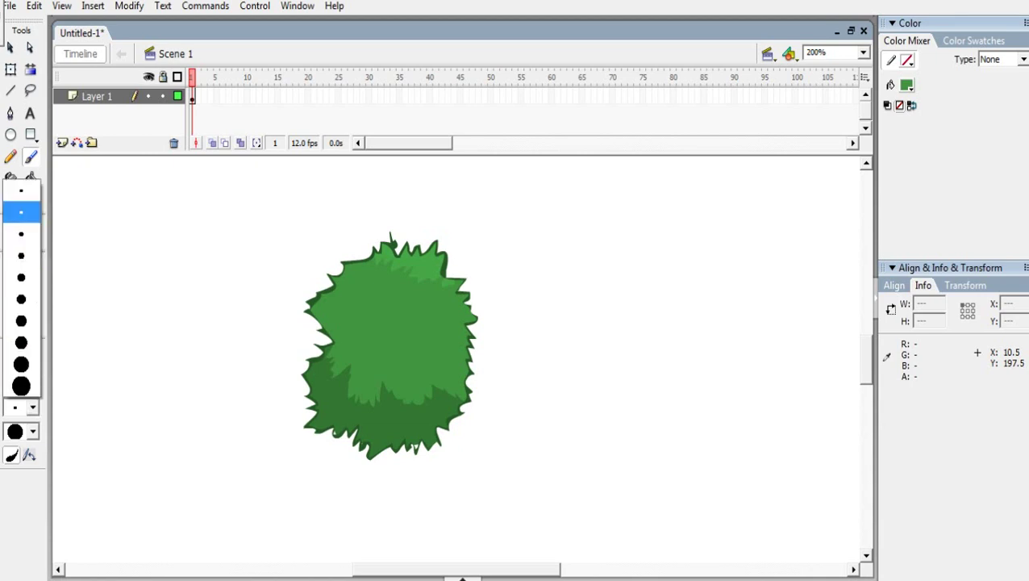
{"action": "left_click", "coordinate": [21, 386]}
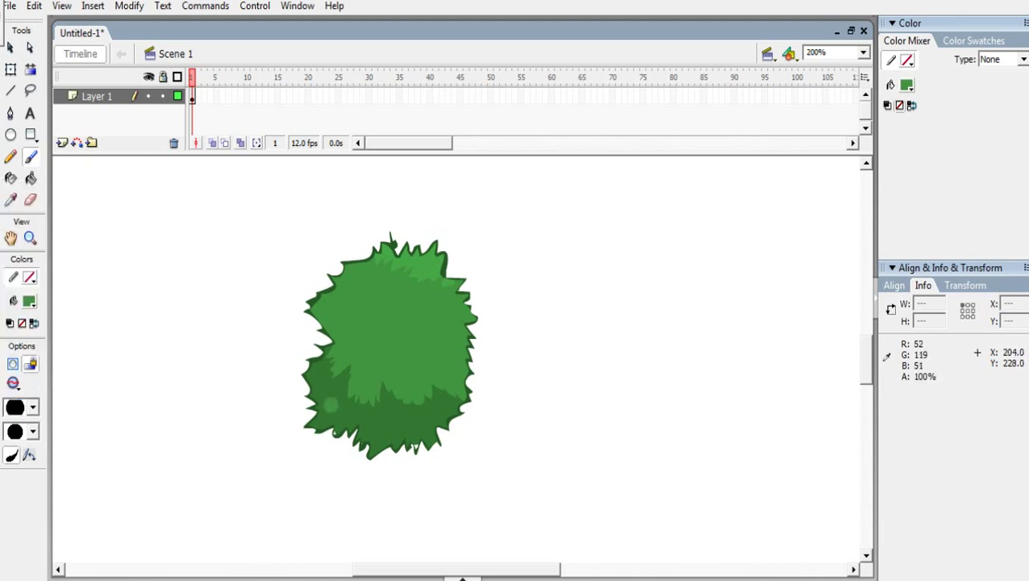
{"action": "left_click", "coordinate": [351, 413]}
{"action": "left_click", "coordinate": [379, 430]}
{"action": "left_click", "coordinate": [392, 409]}
{"action": "left_click", "coordinate": [417, 430]}
{"action": "left_click", "coordinate": [440, 407]}
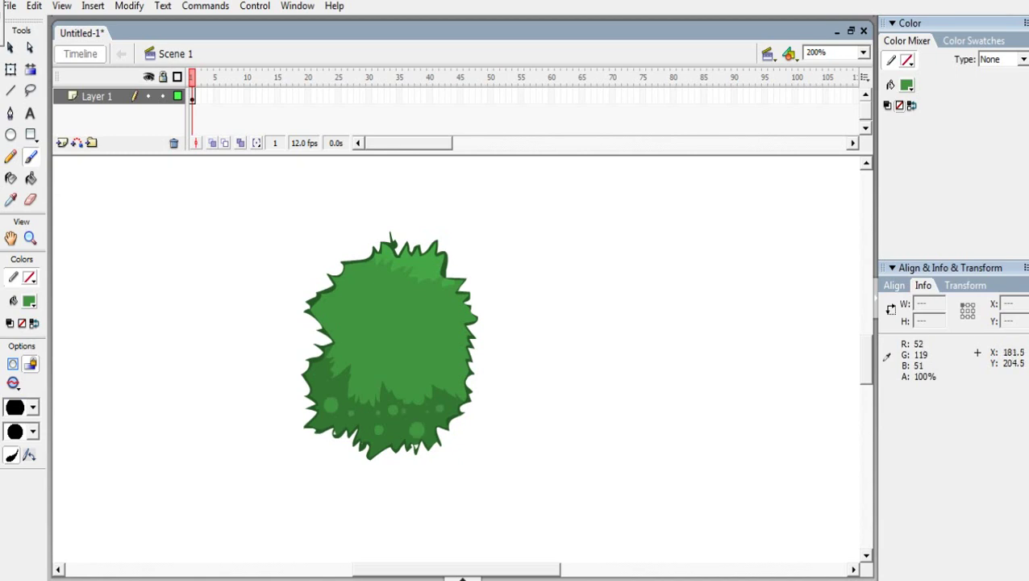
{"action": "left_click", "coordinate": [319, 378]}
{"action": "left_click", "coordinate": [366, 409]}
{"action": "left_click", "coordinate": [405, 405]}
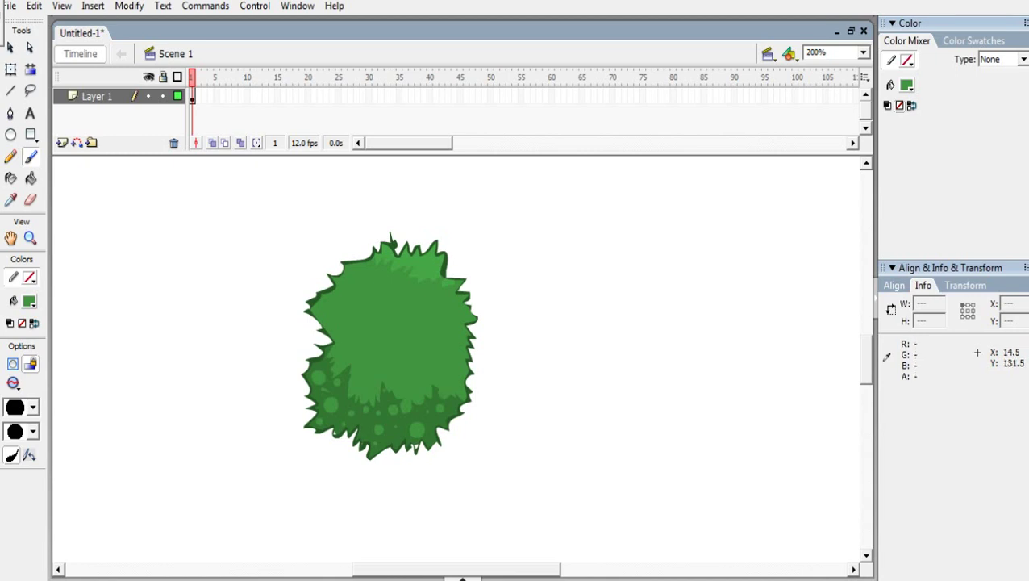
Step: Dab dark green spots, sampled from the shadow area, over the lower part of the bush's middle area
{"action": "key", "text": "i"}
{"action": "key", "text": "k"}
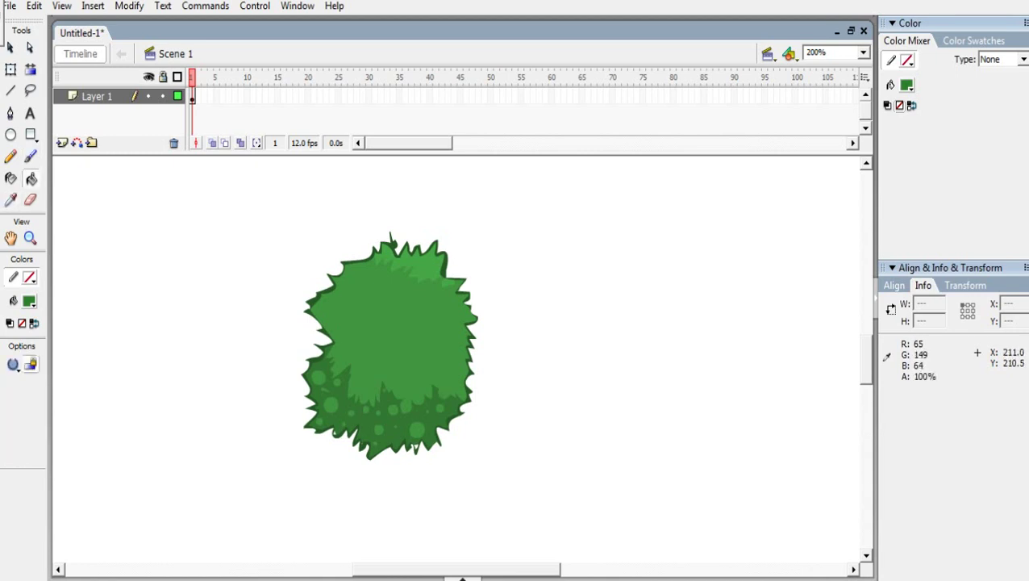
{"action": "key", "text": "b"}
{"action": "left_click", "coordinate": [364, 378]}
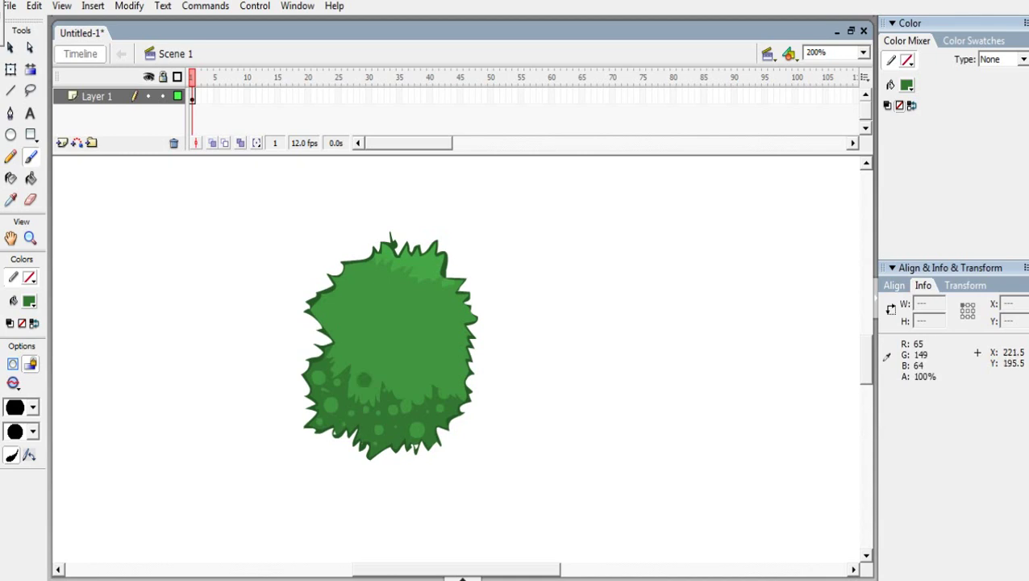
{"action": "left_click", "coordinate": [383, 371]}
{"action": "left_click", "coordinate": [339, 352]}
{"action": "left_click", "coordinate": [339, 325]}
{"action": "left_click", "coordinate": [361, 338]}
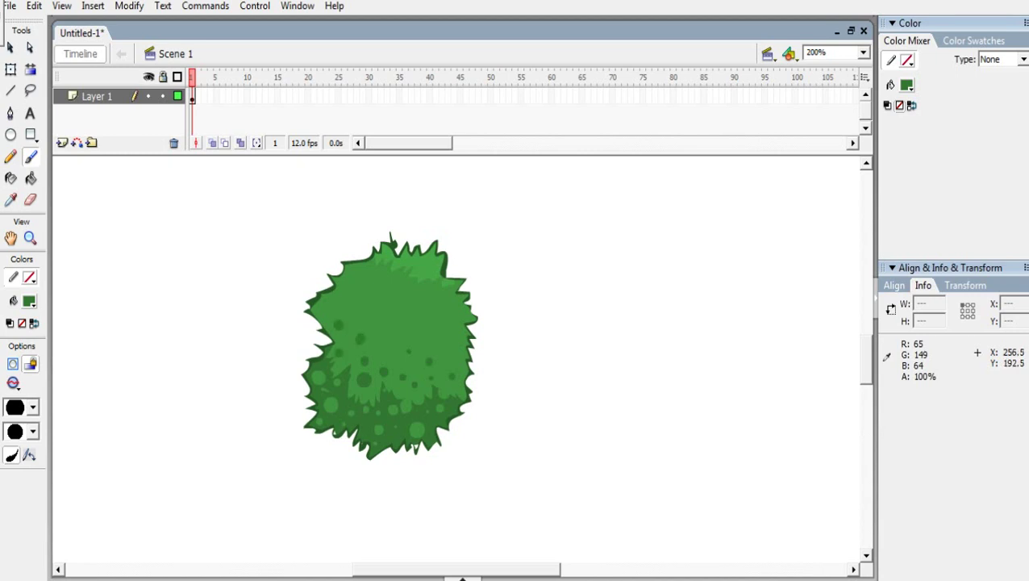
{"action": "left_click", "coordinate": [450, 355]}
Step: Dab sampled light green spots over the upper middle area and middle green spots on the light top
{"action": "key", "text": "i"}
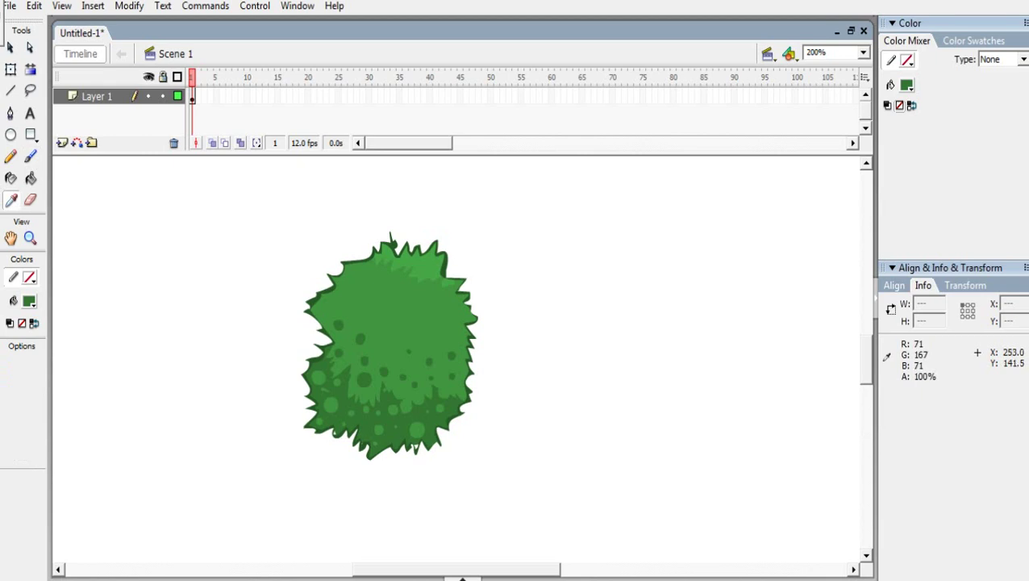
{"action": "key", "text": "k"}
{"action": "key", "text": "b"}
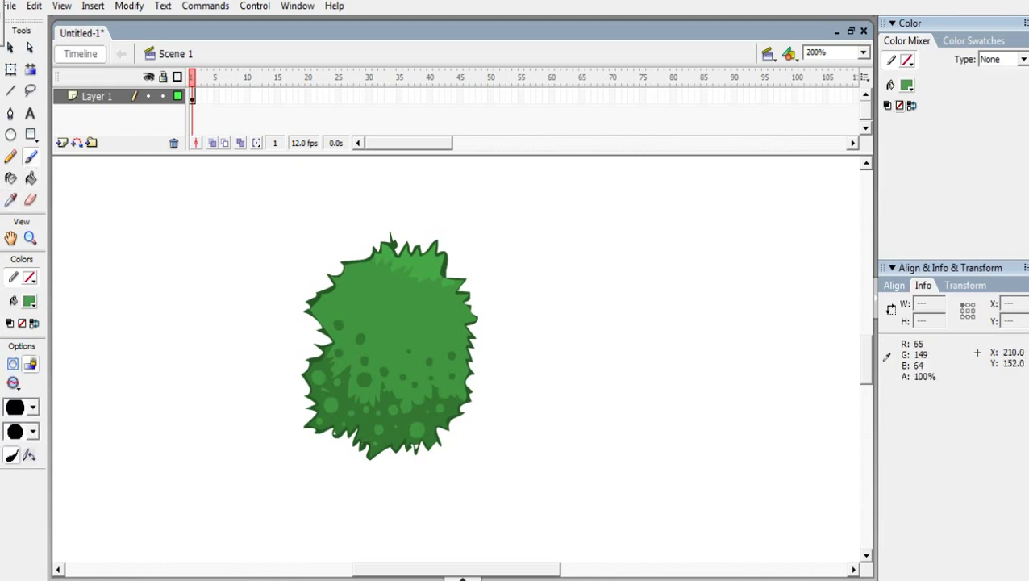
{"action": "left_click", "coordinate": [385, 276]}
{"action": "left_click", "coordinate": [371, 295]}
{"action": "left_click", "coordinate": [392, 306]}
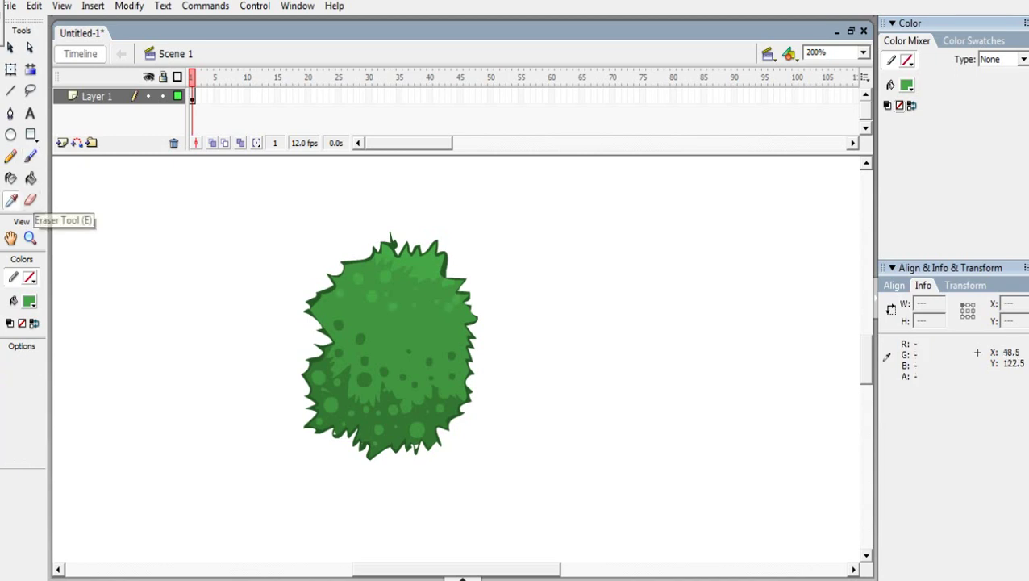
{"action": "left_click", "coordinate": [30, 178]}
{"action": "key", "text": "b"}
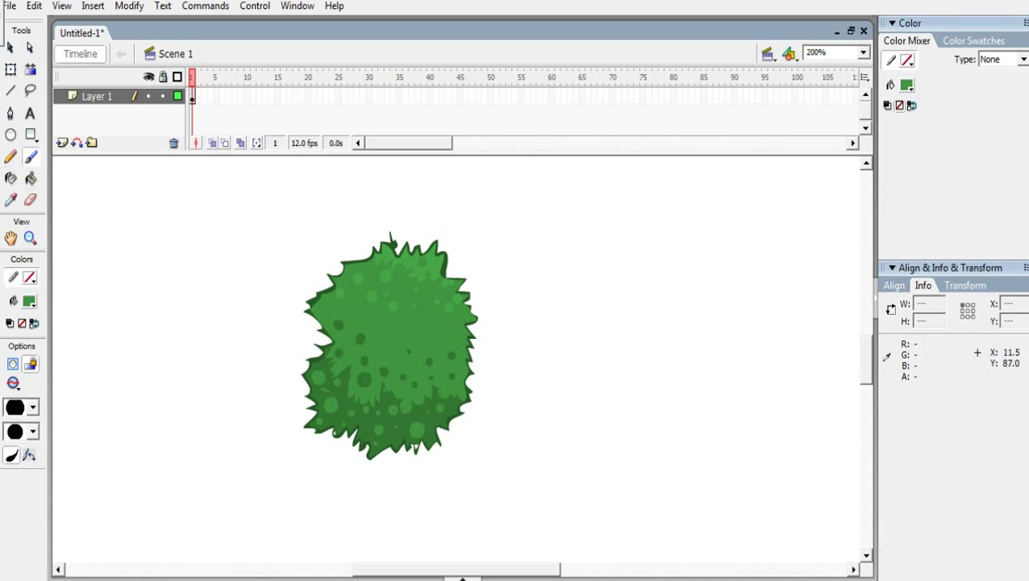
Step: Select the whole bush and move it to the upper-left part of the stage
{"action": "left_click", "coordinate": [863, 53]}
{"action": "left_click", "coordinate": [827, 117]}
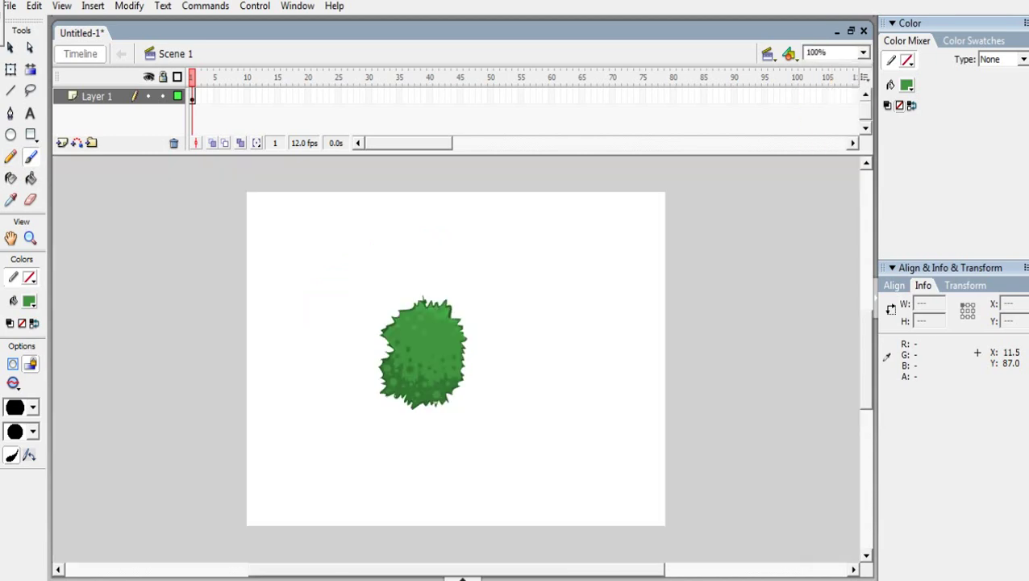
{"action": "left_click", "coordinate": [11, 70]}
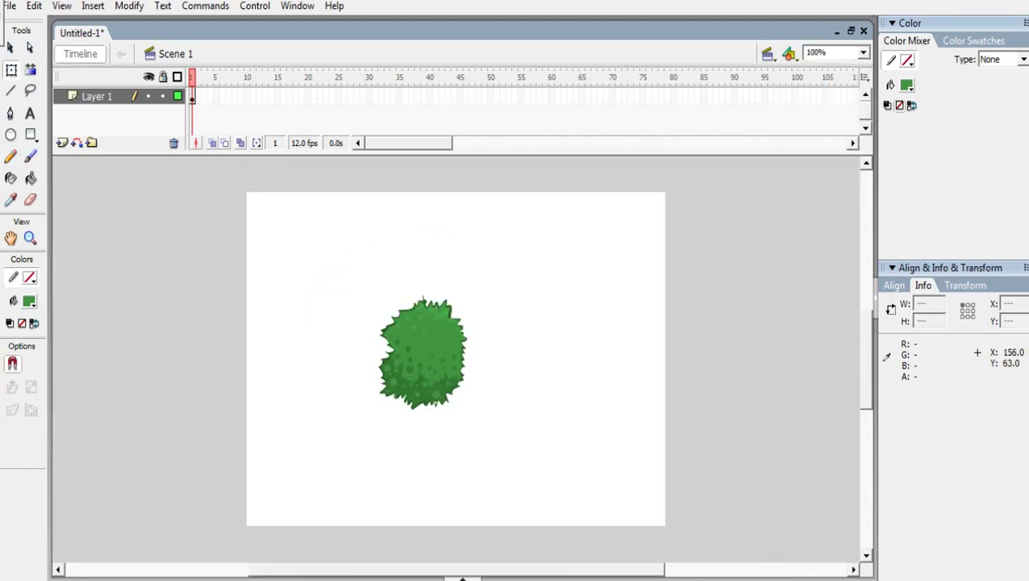
{"action": "left_click_drag", "start_coordinate": [349, 256], "coordinate": [501, 449]}
{"action": "left_click_drag", "start_coordinate": [456, 379], "coordinate": [341, 329]}
{"action": "left_click", "coordinate": [544, 301]}
{"action": "left_click", "coordinate": [862, 52]}
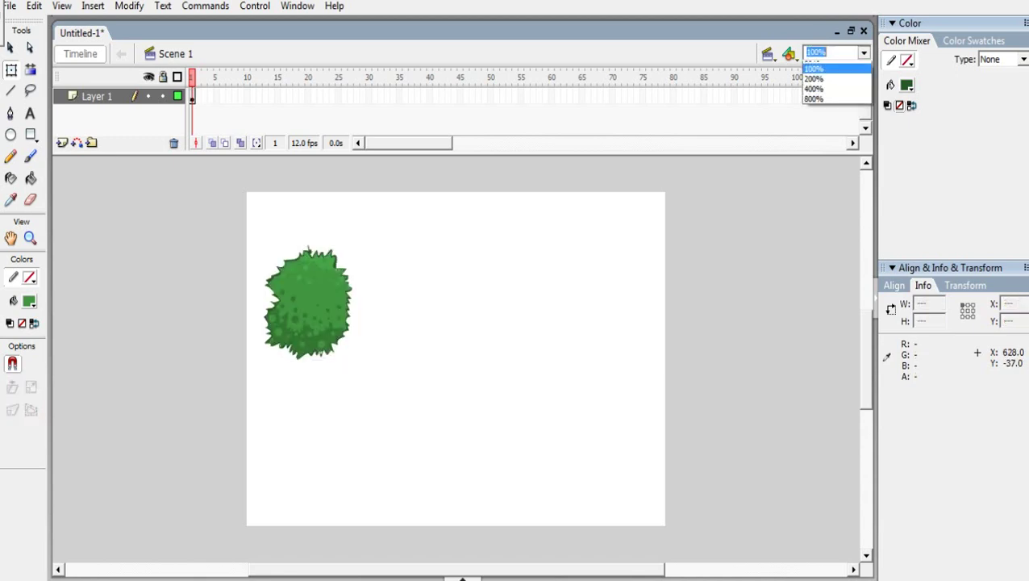
Step: Deselect the bush and set the Brush to black #000000 with a very small brush size
{"action": "left_click", "coordinate": [542, 257]}
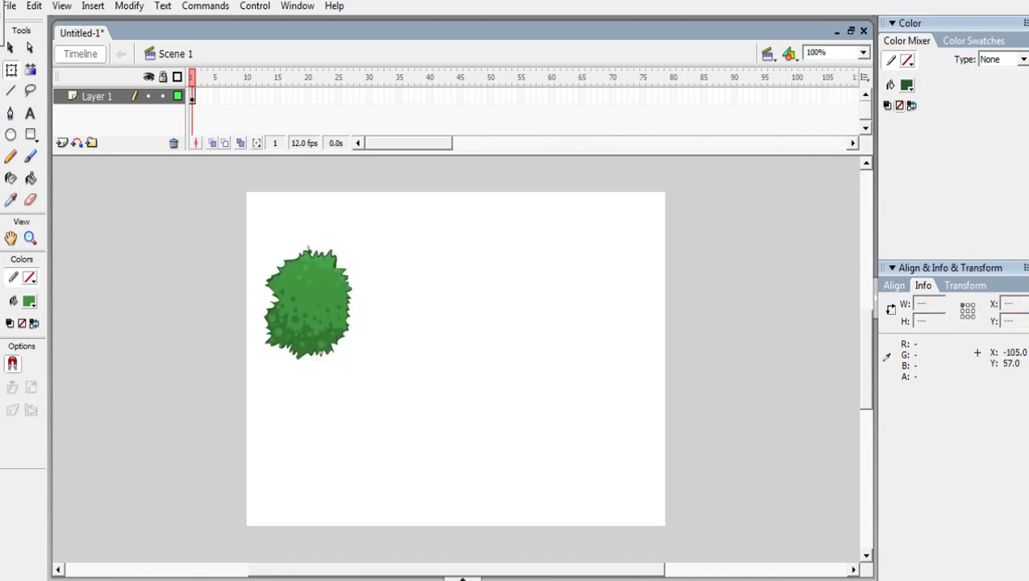
{"action": "left_click", "coordinate": [30, 156]}
{"action": "left_click", "coordinate": [29, 301]}
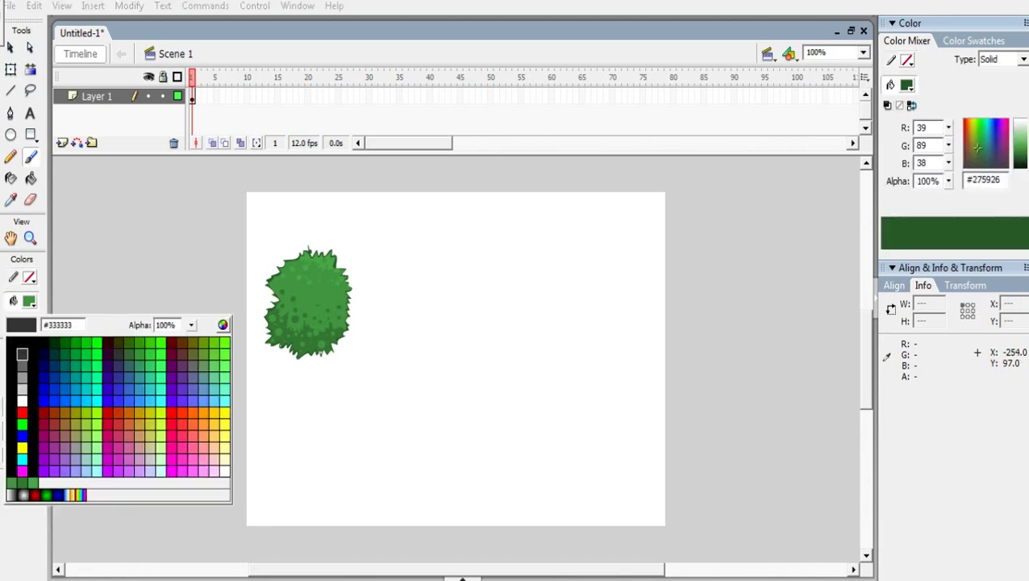
{"action": "left_click", "coordinate": [22, 342]}
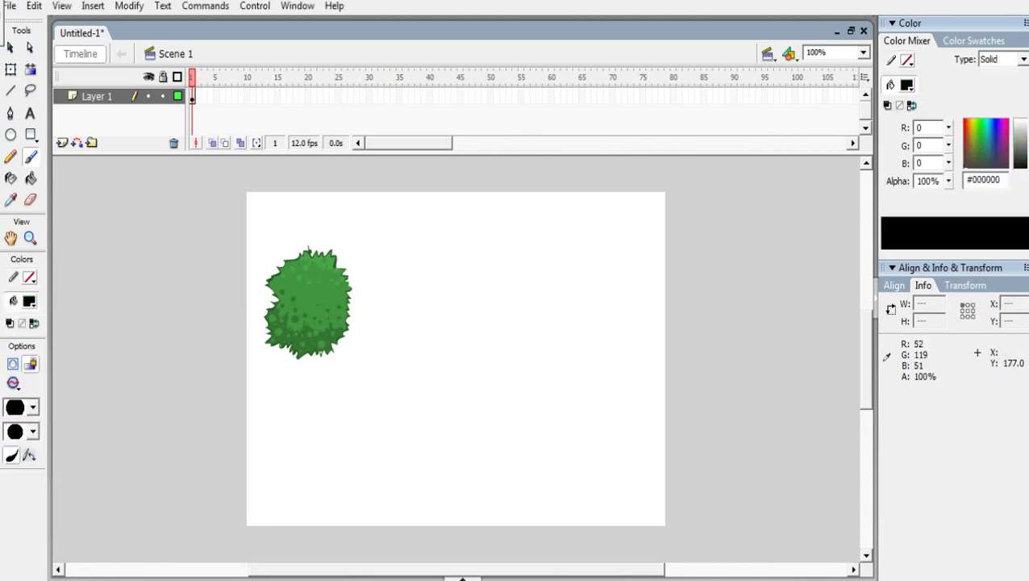
{"action": "left_click", "coordinate": [33, 407]}
{"action": "left_click", "coordinate": [20, 234]}
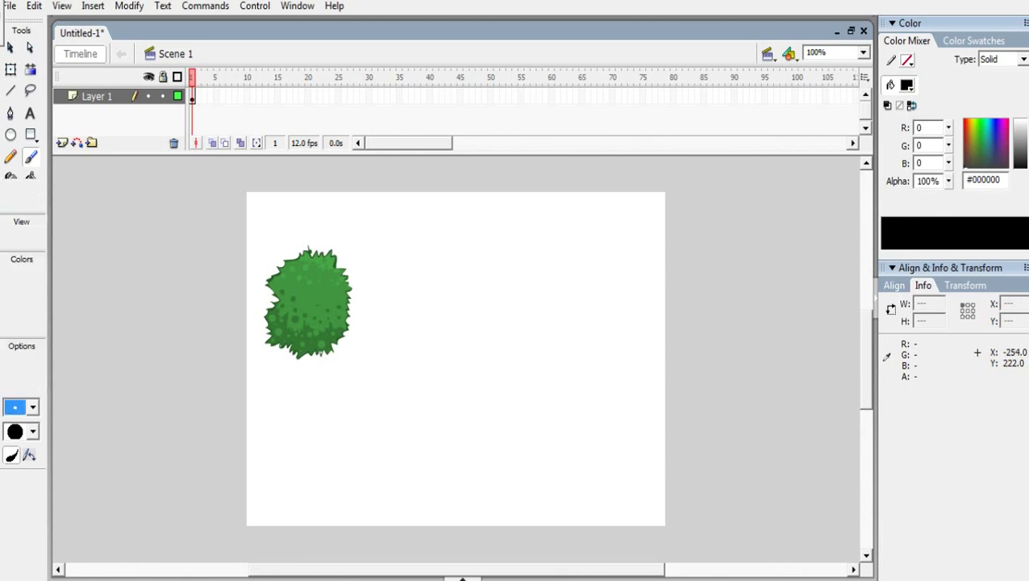
{"action": "left_click_drag", "start_coordinate": [502, 273], "coordinate": [515, 309]}
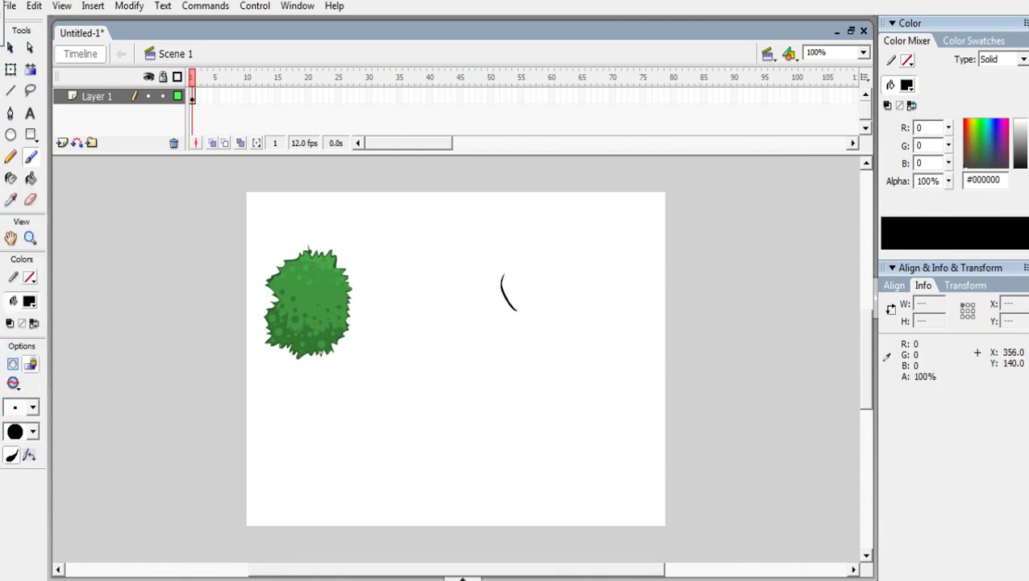
{"action": "key", "text": "ctrl+z"}
{"action": "mouse_move", "coordinate": [504, 265]}
{"action": "left_mouse_down"}
{"action": "mouse_move", "coordinate": [524, 313]}
{"action": "mouse_move", "coordinate": [528, 278]}
{"action": "mouse_move", "coordinate": [508, 255]}
{"action": "mouse_move", "coordinate": [529, 311]}
{"action": "left_mouse_up"}
{"action": "key", "text": "ctrl+z"}
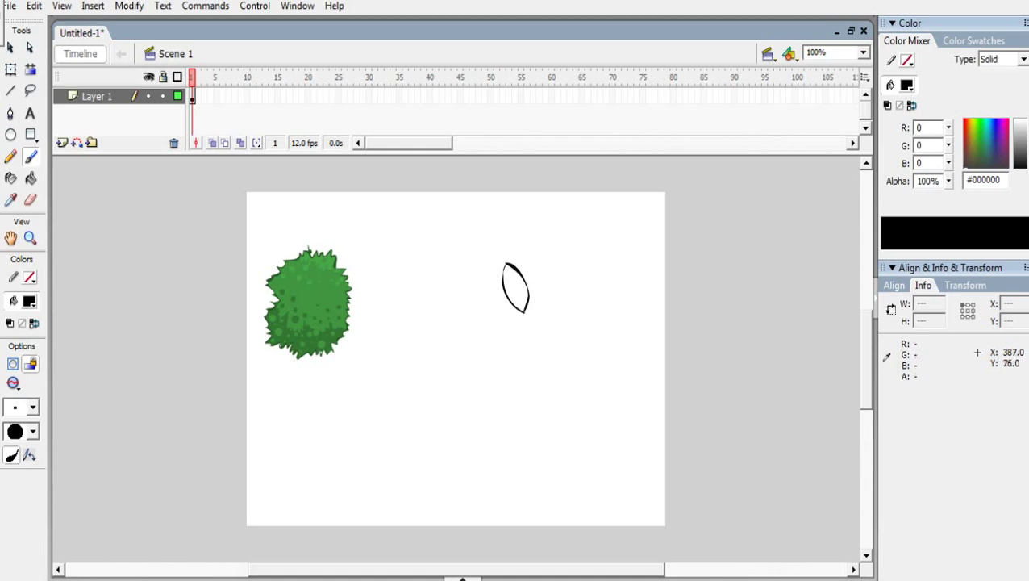
{"action": "key", "text": "ctrl+z"}
{"action": "mouse_move", "coordinate": [505, 263]}
{"action": "left_mouse_down"}
{"action": "mouse_move", "coordinate": [528, 291]}
{"action": "mouse_move", "coordinate": [511, 267]}
{"action": "mouse_move", "coordinate": [525, 284]}
{"action": "mouse_move", "coordinate": [525, 313]}
{"action": "mouse_move", "coordinate": [529, 286]}
{"action": "mouse_move", "coordinate": [505, 263]}
{"action": "left_mouse_up"}
{"action": "key", "text": "ctrl+z"}
{"action": "key", "text": "ctrl+z"}
{"action": "key", "text": "ctrl+z"}
{"action": "mouse_move", "coordinate": [527, 311]}
{"action": "left_mouse_down"}
{"action": "mouse_move", "coordinate": [529, 292]}
{"action": "mouse_move", "coordinate": [505, 263]}
{"action": "left_mouse_up"}
{"action": "key", "text": "ctrl+z"}
{"action": "key", "text": "ctrl+z"}
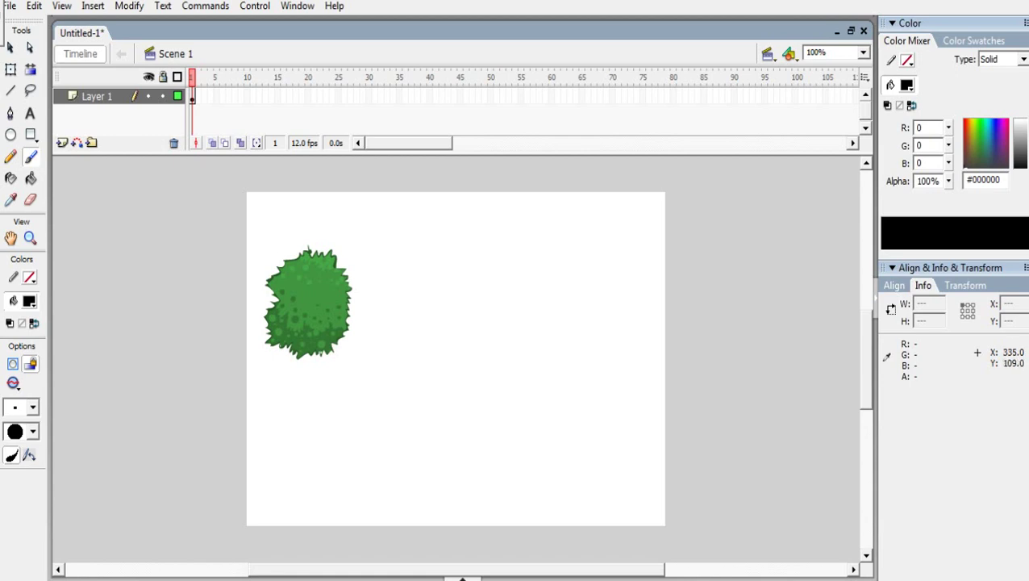
Step: Paint a closed leaf outline about 38 by 66 px to the right of the bush and recolour it dark green
{"action": "mouse_move", "coordinate": [502, 281]}
{"action": "left_mouse_down"}
{"action": "mouse_move", "coordinate": [497, 311]}
{"action": "mouse_move", "coordinate": [516, 332]}
{"action": "mouse_move", "coordinate": [524, 299]}
{"action": "mouse_move", "coordinate": [504, 280]}
{"action": "left_mouse_up"}
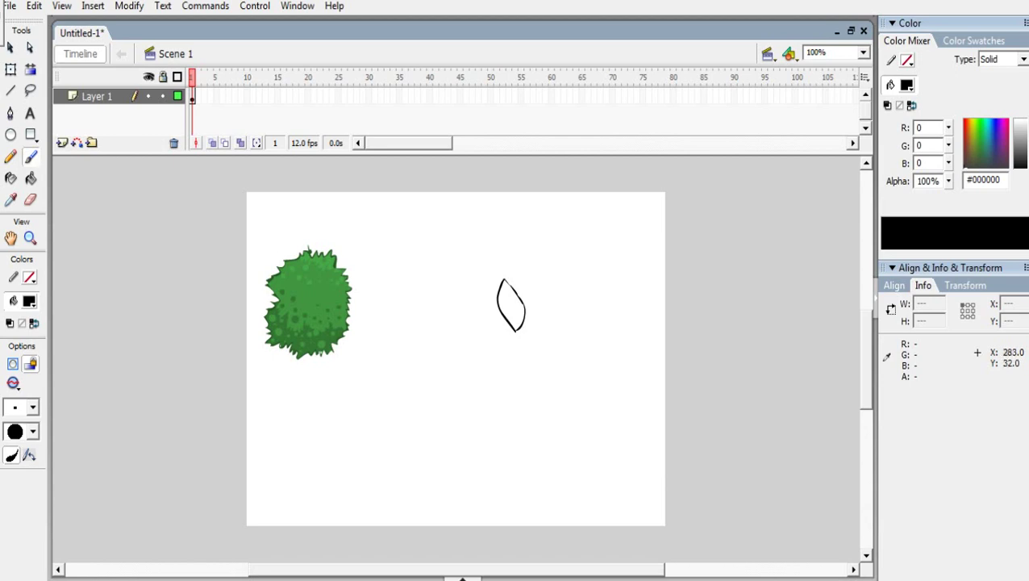
{"action": "left_click", "coordinate": [12, 70]}
{"action": "left_click_drag", "start_coordinate": [458, 266], "coordinate": [552, 352]}
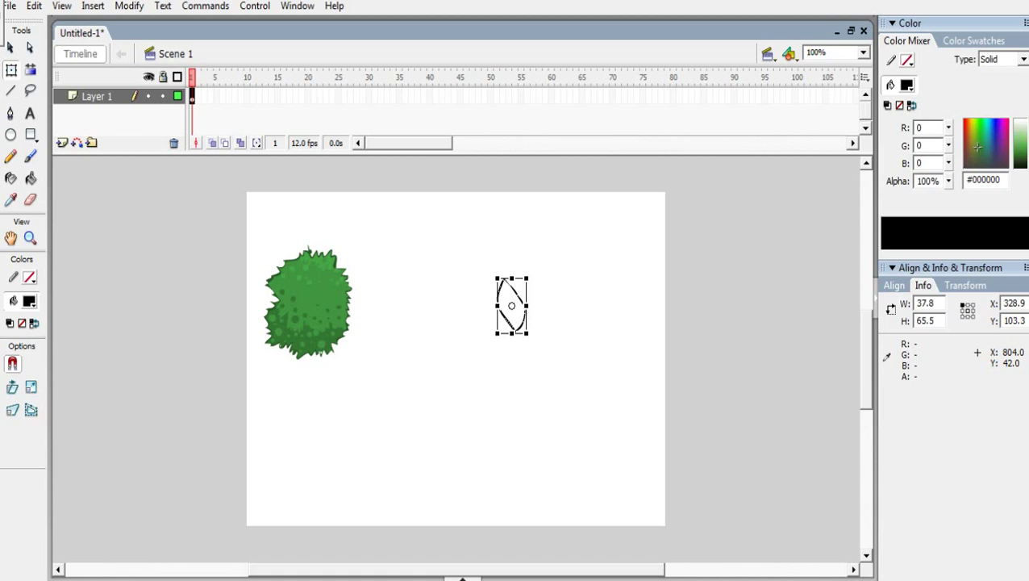
{"action": "left_click_drag", "start_coordinate": [976, 142], "coordinate": [978, 146]}
{"action": "mouse_move", "coordinate": [1027, 159]}
{"action": "left_mouse_down"}
{"action": "mouse_move", "coordinate": [978, 147]}
{"action": "mouse_move", "coordinate": [979, 137]}
{"action": "mouse_move", "coordinate": [1027, 153]}
{"action": "left_mouse_up"}
{"action": "left_click", "coordinate": [432, 281]}
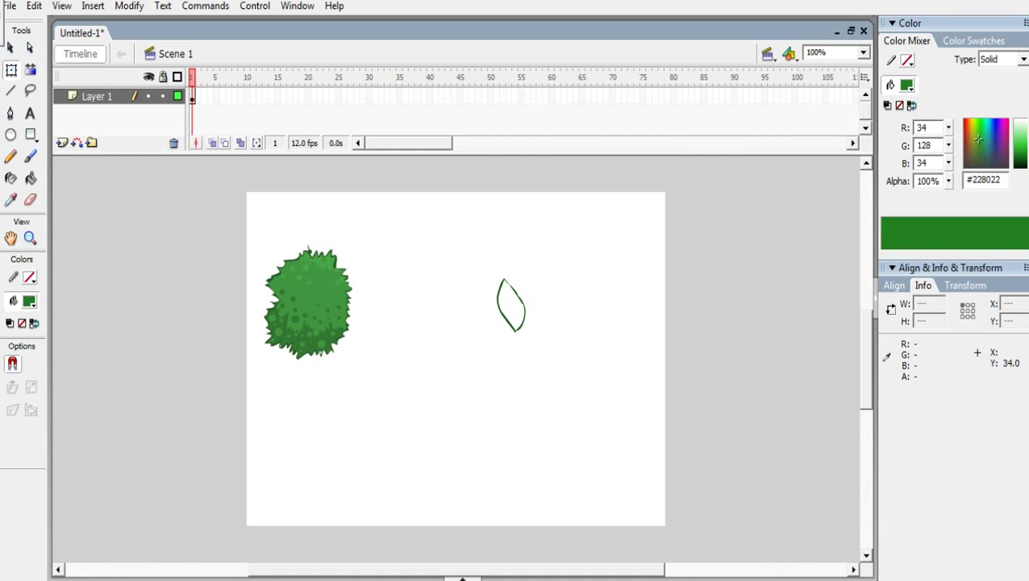
{"action": "left_click", "coordinate": [31, 178]}
{"action": "left_click", "coordinate": [519, 300]}
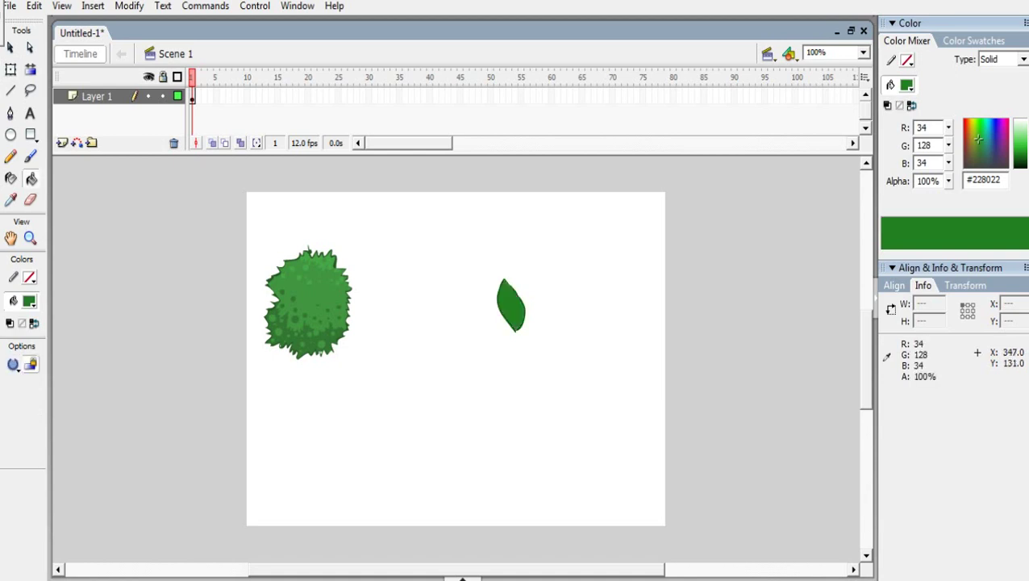
{"action": "key", "text": "ctrl+z"}
{"action": "left_click_drag", "start_coordinate": [1027, 153], "coordinate": [1027, 148]}
{"action": "left_click", "coordinate": [518, 307]}
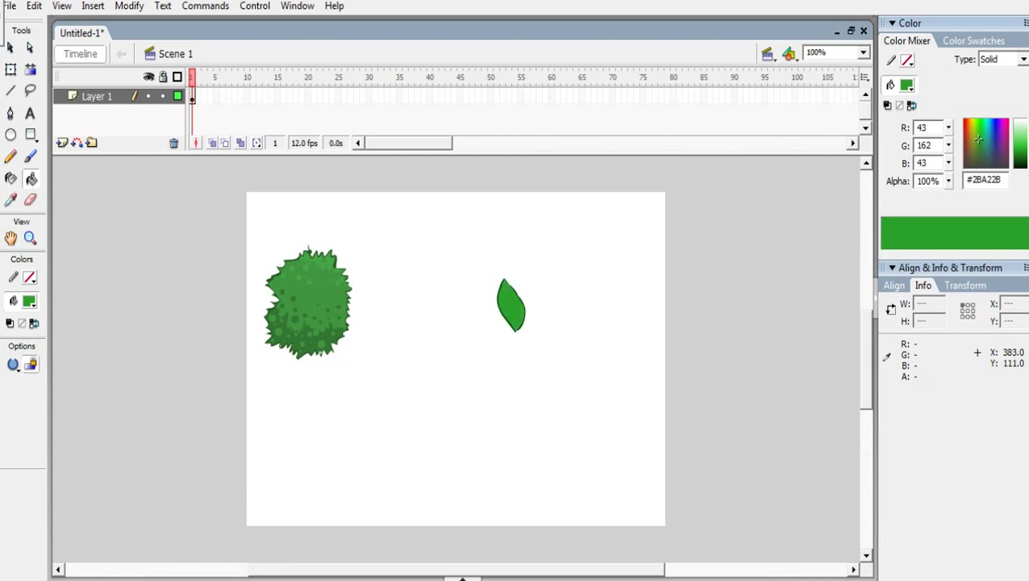
{"action": "key", "text": "ctrl+z"}
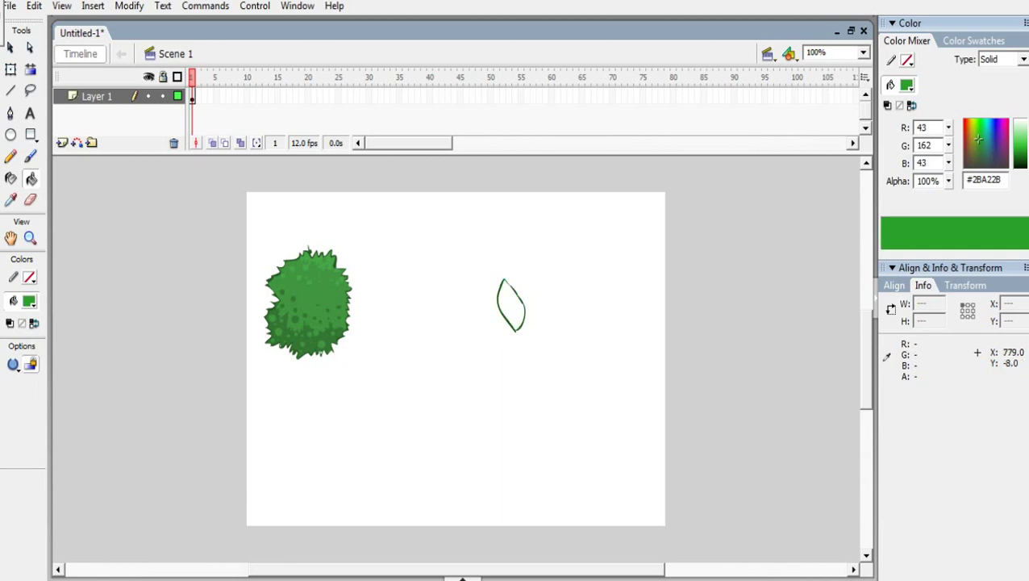
Step: Recolour the leaf outline to dark green #16611E and deselect it
{"action": "key", "text": "q"}
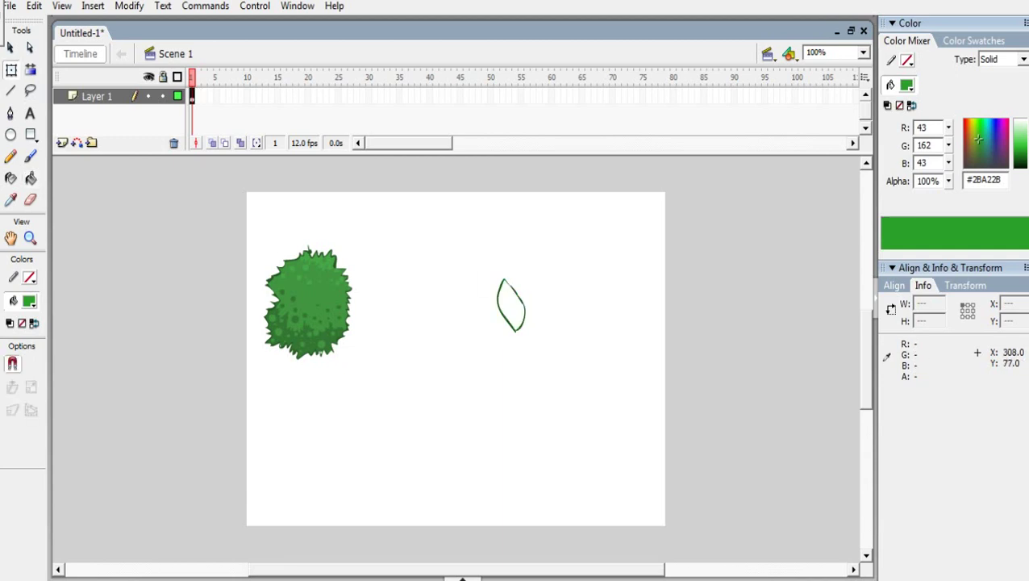
{"action": "left_click_drag", "start_coordinate": [481, 256], "coordinate": [550, 354]}
{"action": "left_click_drag", "start_coordinate": [978, 139], "coordinate": [979, 137]}
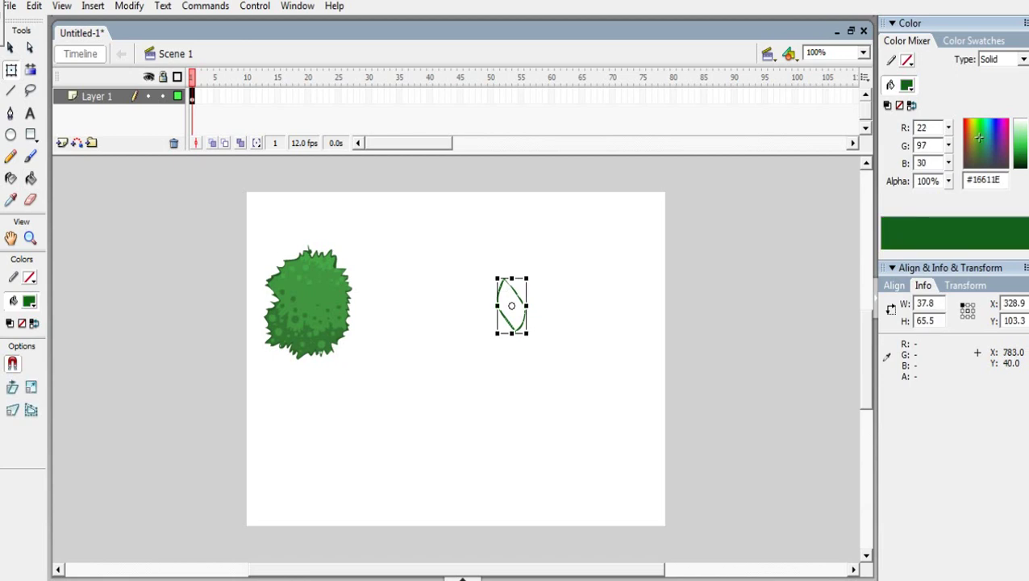
{"action": "left_click", "coordinate": [415, 305]}
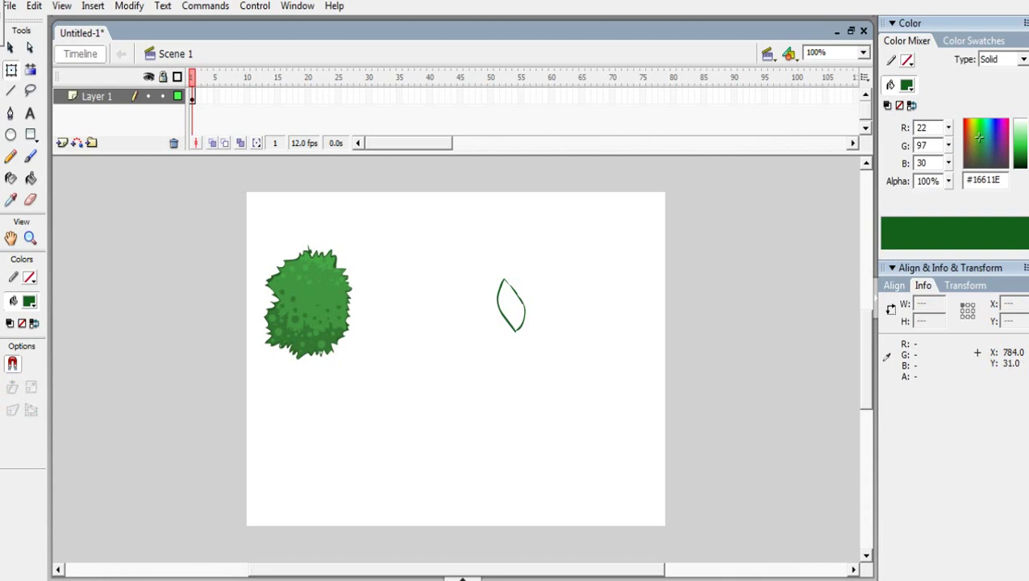
Step: Fill the leaf's interior with green, trying #21892B and #2BB337 before settling on #27A533
{"action": "left_click_drag", "start_coordinate": [1027, 157], "coordinate": [1028, 151]}
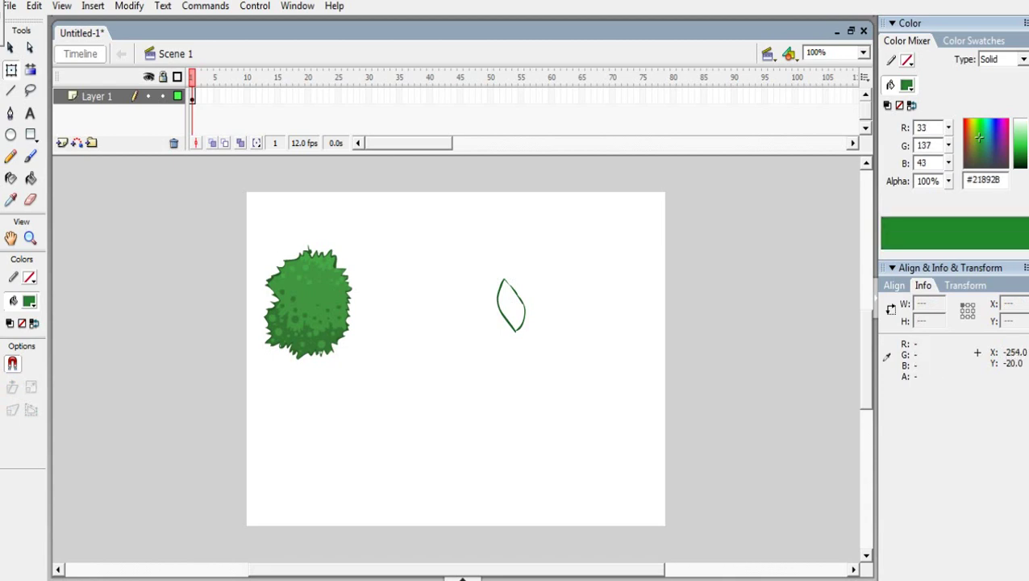
{"action": "key", "text": "k"}
{"action": "left_click", "coordinate": [503, 295]}
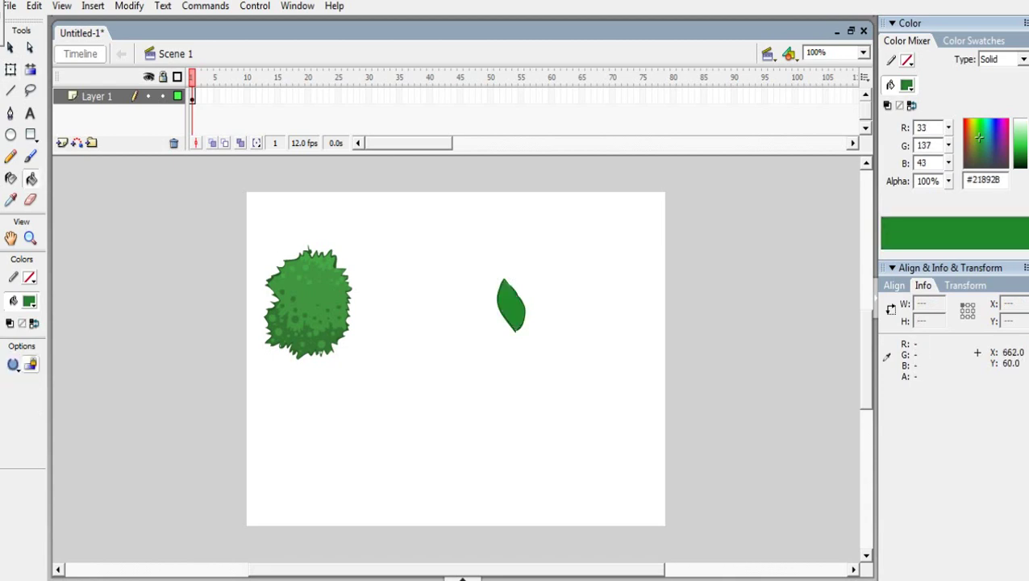
{"action": "left_click_drag", "start_coordinate": [1028, 152], "coordinate": [1028, 147]}
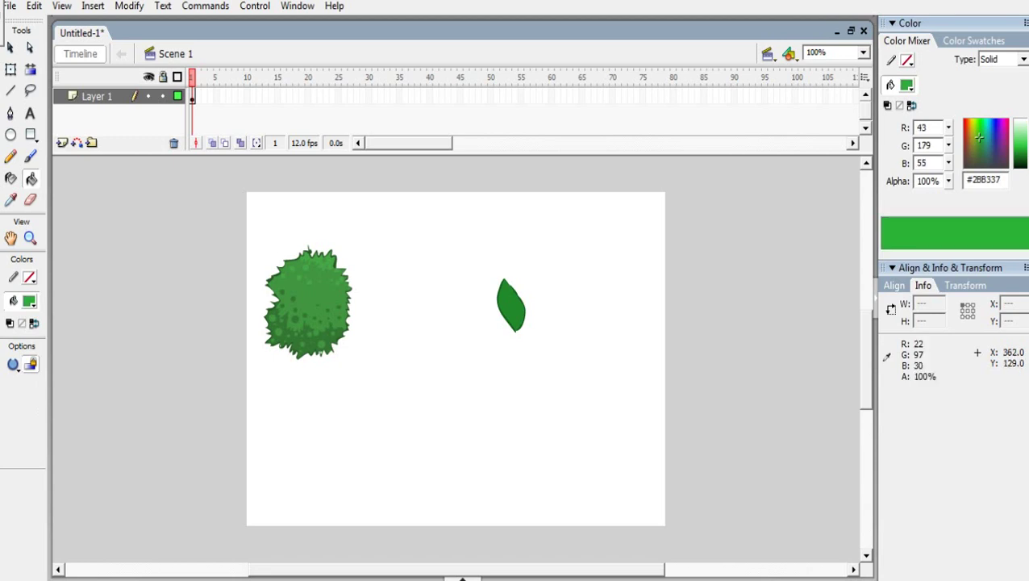
{"action": "left_click", "coordinate": [516, 302]}
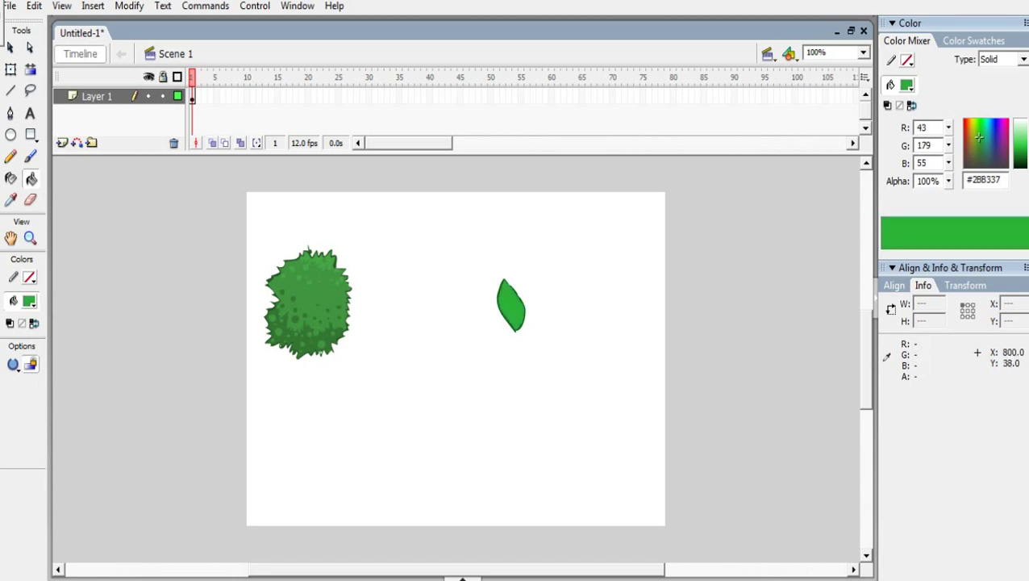
{"action": "left_click_drag", "start_coordinate": [1028, 146], "coordinate": [1028, 149]}
{"action": "left_click", "coordinate": [515, 304]}
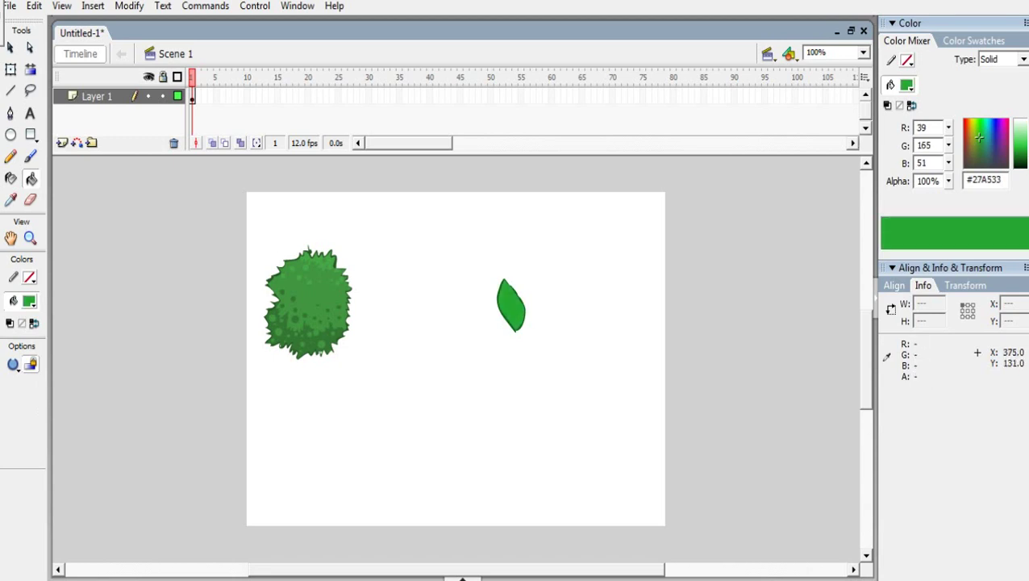
Step: Split the leaf lengthwise with a curved red Pencil line and fill its right half with darker green #1F8328
{"action": "left_click", "coordinate": [10, 157]}
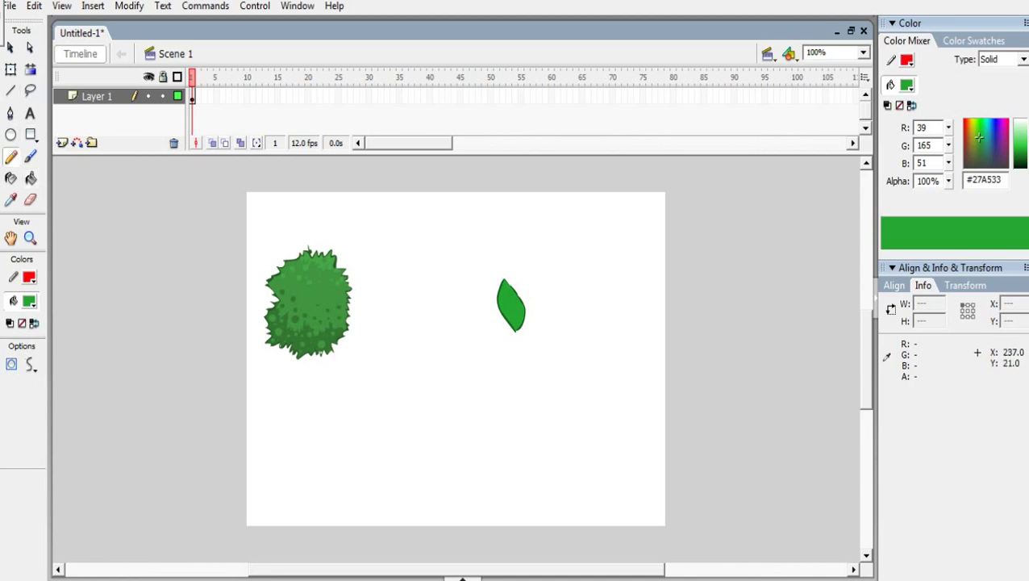
{"action": "left_click_drag", "start_coordinate": [519, 323], "coordinate": [506, 353]}
{"action": "key", "text": "ctrl+z"}
{"action": "left_click_drag", "start_coordinate": [1028, 148], "coordinate": [1028, 153]}
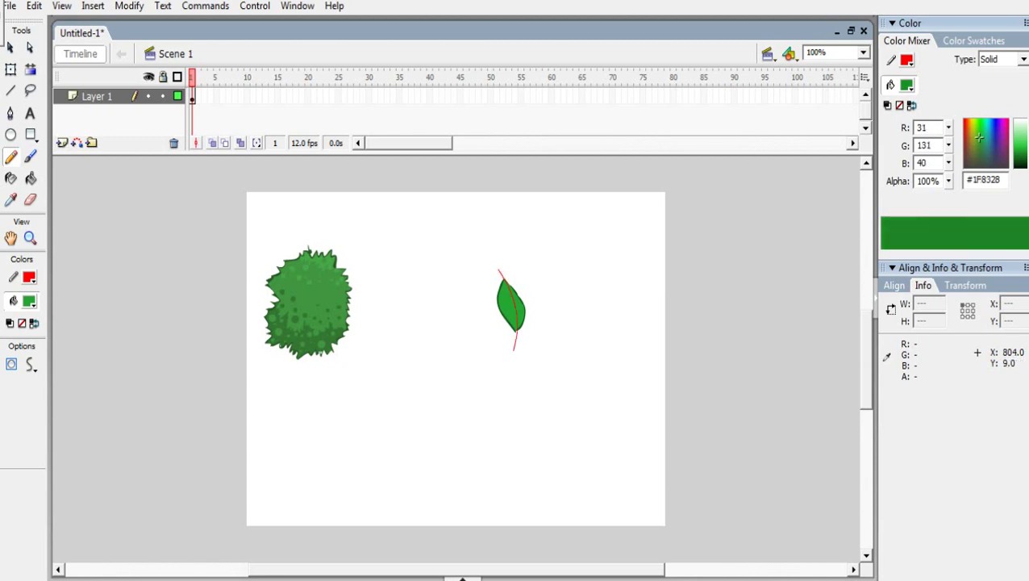
{"action": "left_click", "coordinate": [31, 178]}
{"action": "left_click", "coordinate": [522, 306]}
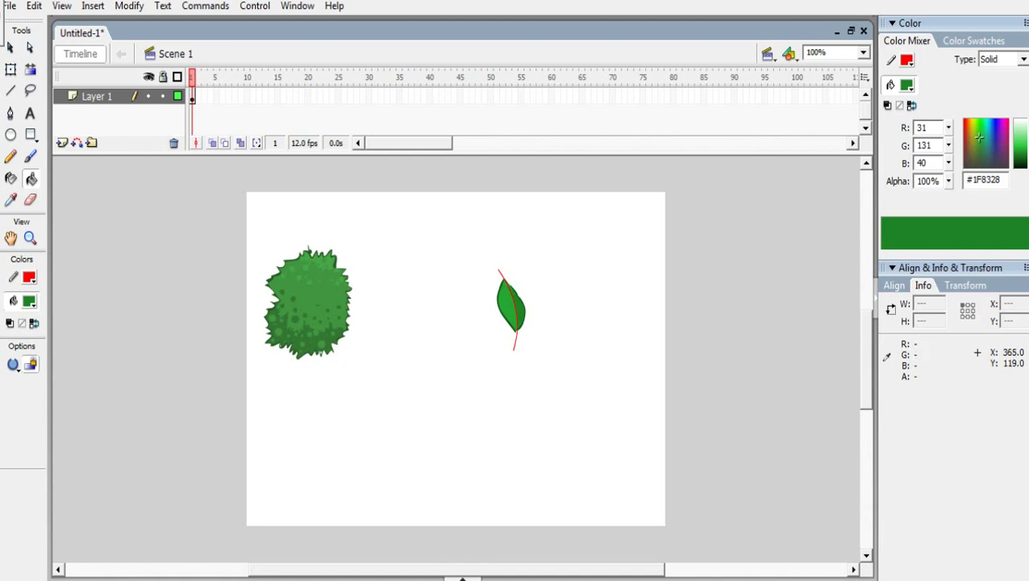
Step: Remove the red dividing line by setting the stroke colour of all artwork to none, and deselect everything
{"action": "key", "text": "ctrl+a"}
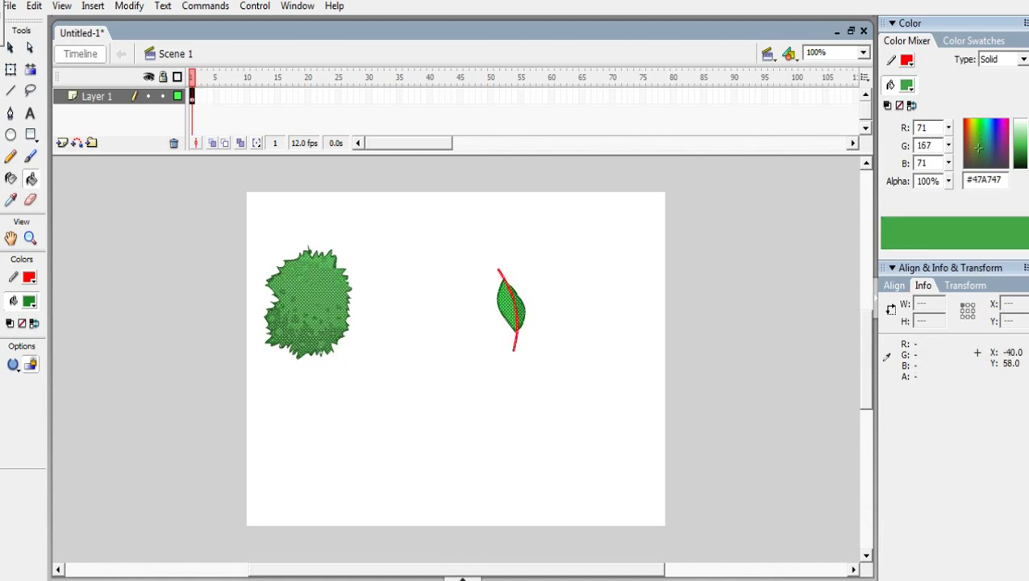
{"action": "left_click", "coordinate": [14, 277]}
{"action": "left_click", "coordinate": [22, 323]}
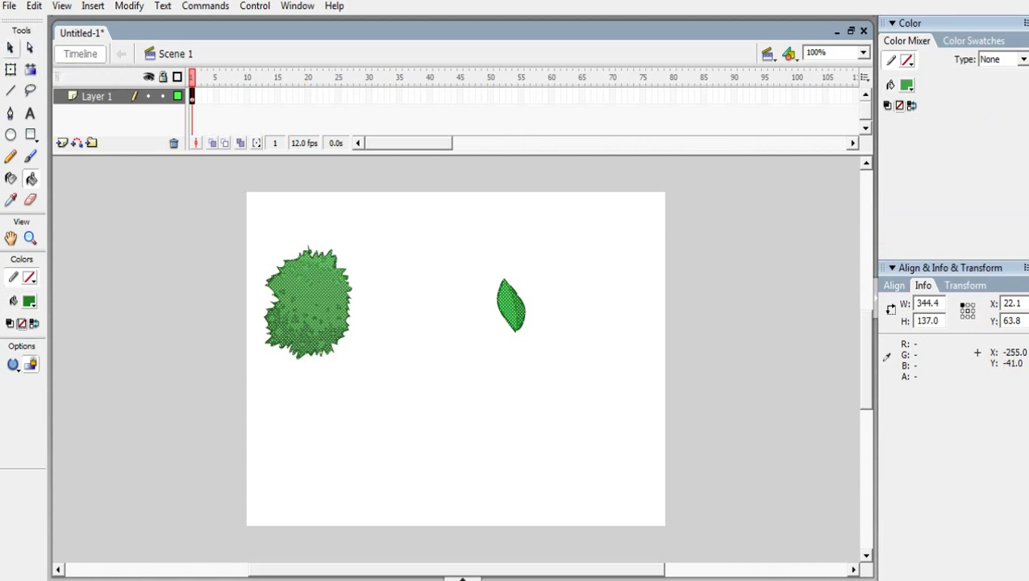
{"action": "left_click", "coordinate": [11, 49]}
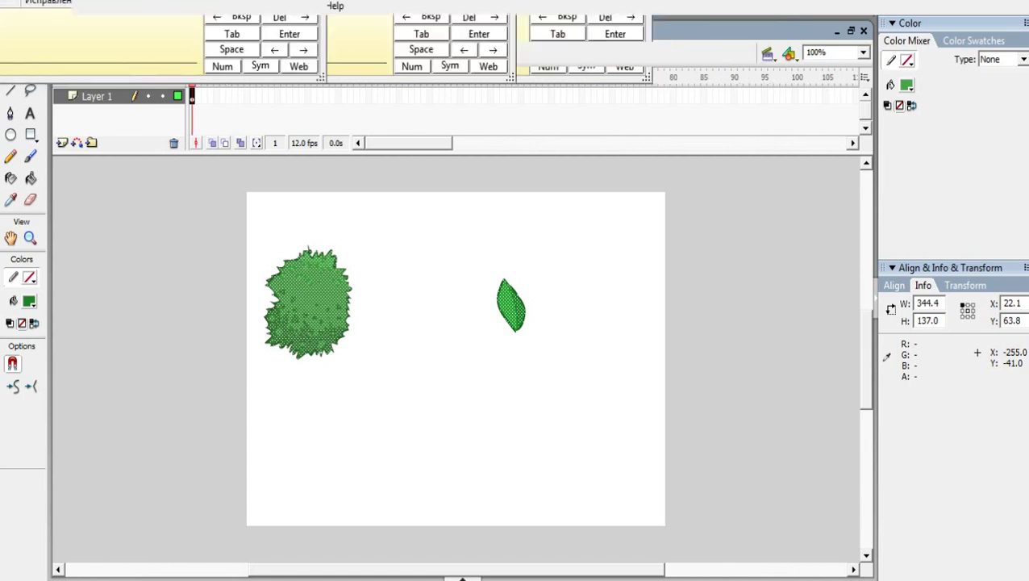
{"action": "left_click", "coordinate": [190, 230]}
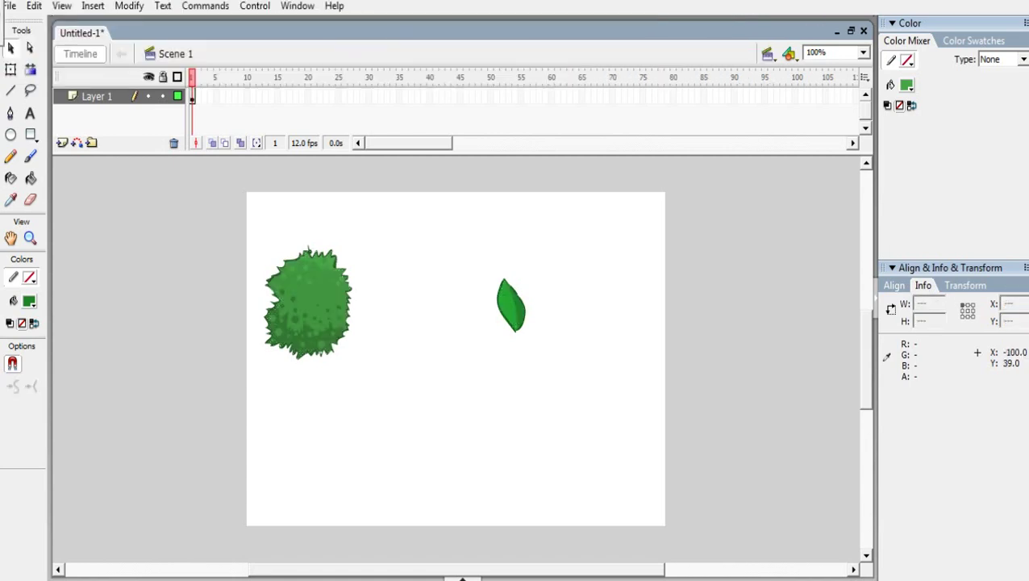
Step: Paint a thin highlight on the leaf's left half with the Brush in light green #5AD866
{"action": "left_click", "coordinate": [30, 177]}
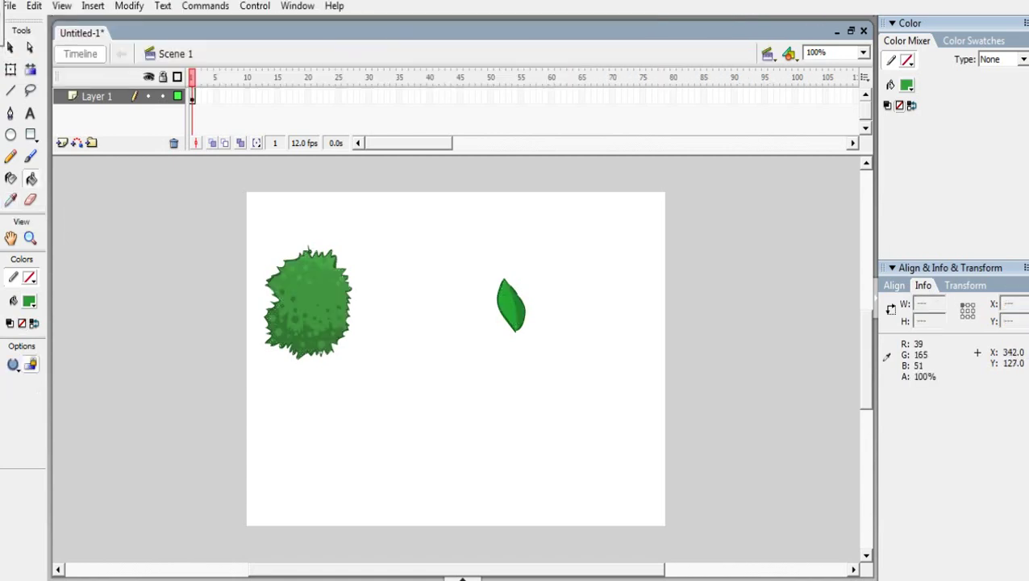
{"action": "left_click", "coordinate": [13, 301]}
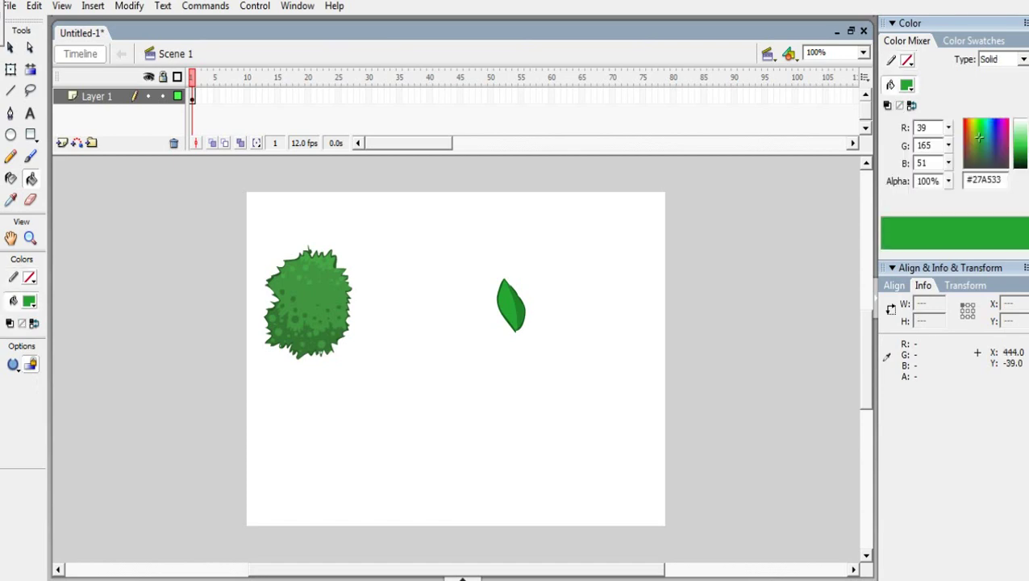
{"action": "left_click_drag", "start_coordinate": [1028, 148], "coordinate": [1028, 139]}
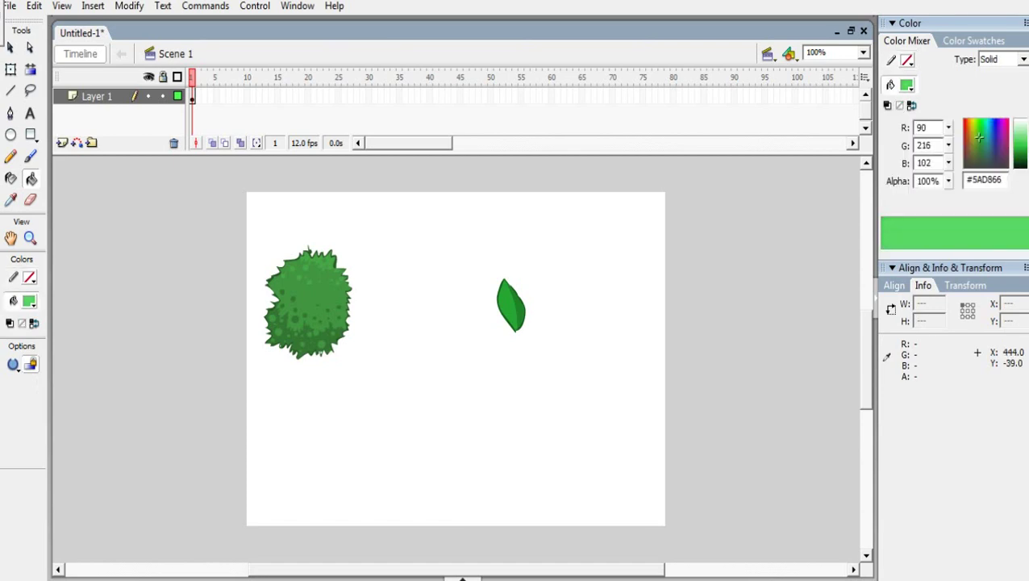
{"action": "left_click", "coordinate": [31, 157]}
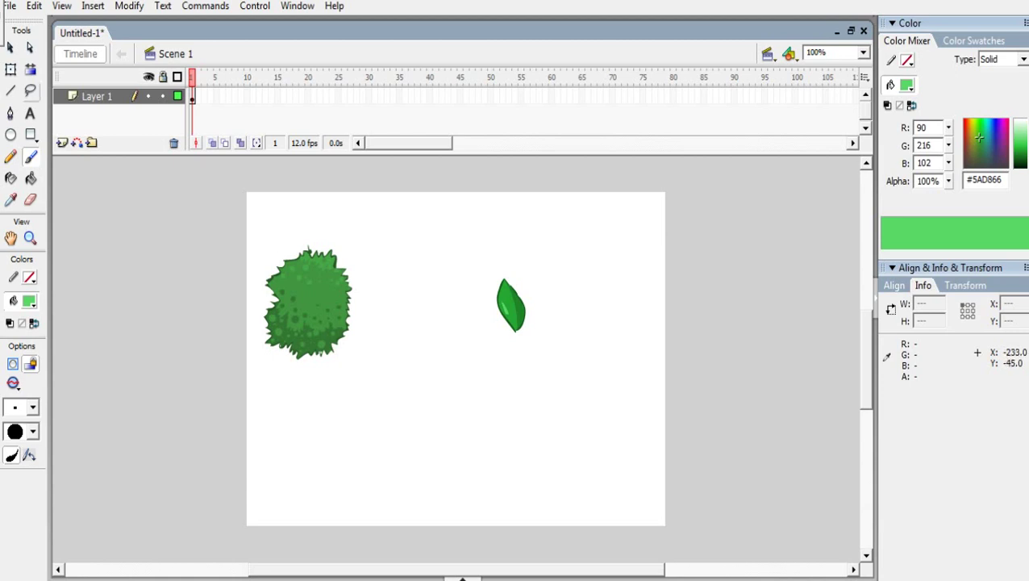
Step: Select the whole shaded leaf with Free Transform and convert it to a symbol
{"action": "left_click", "coordinate": [11, 70]}
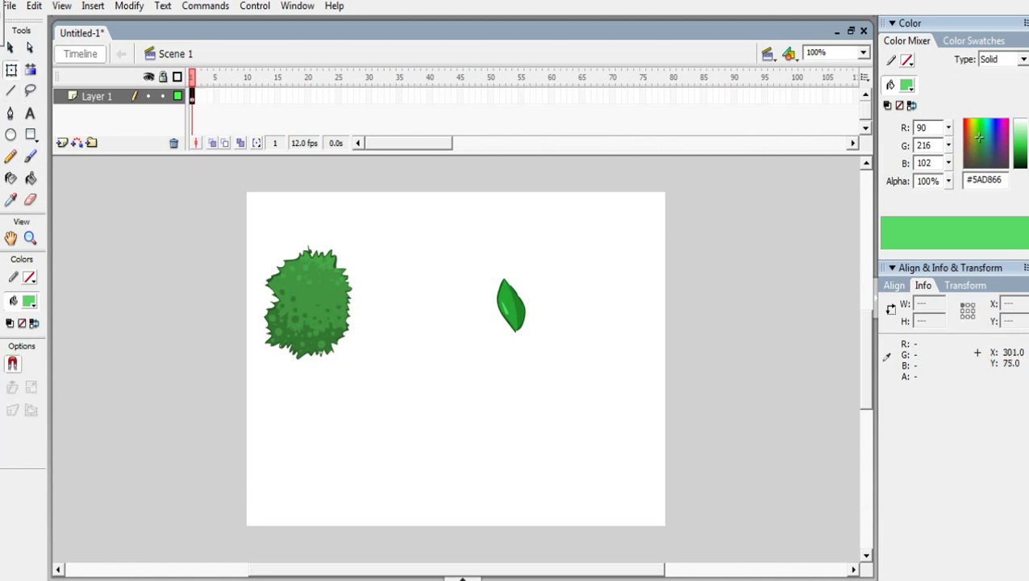
{"action": "left_click", "coordinate": [509, 304]}
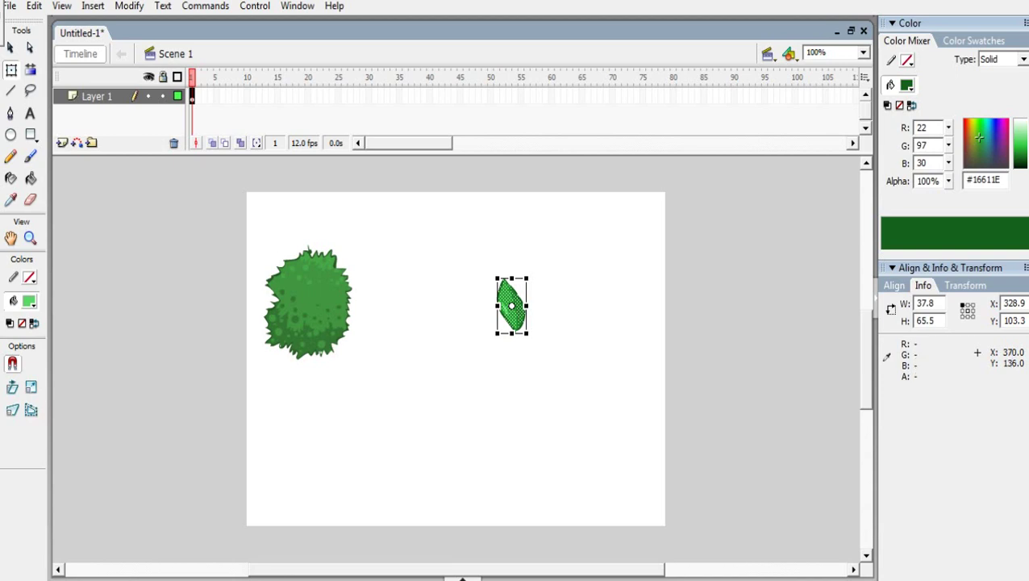
{"action": "right_click", "coordinate": [515, 319]}
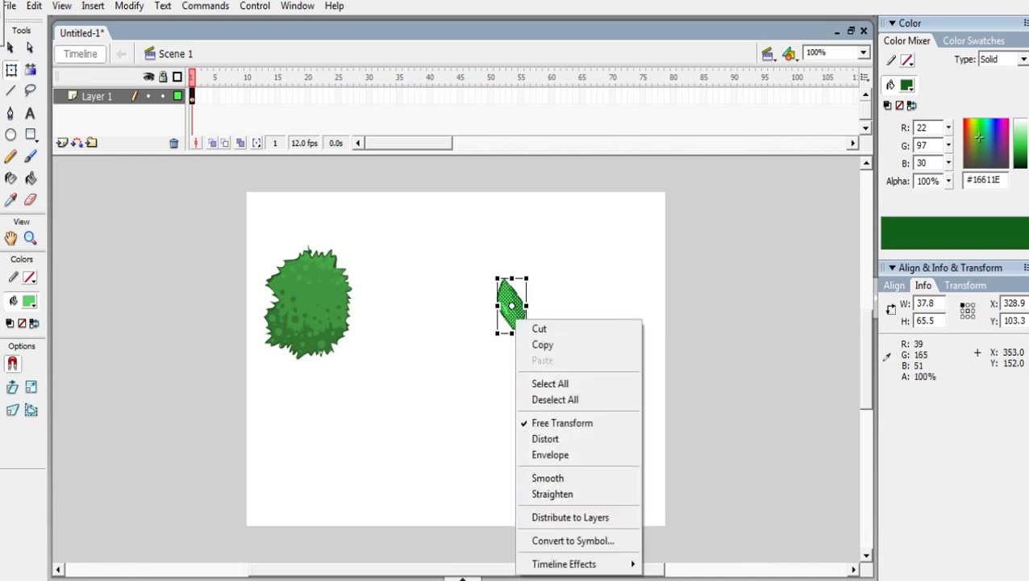
{"action": "left_click", "coordinate": [573, 540]}
{"action": "key", "text": "Return"}
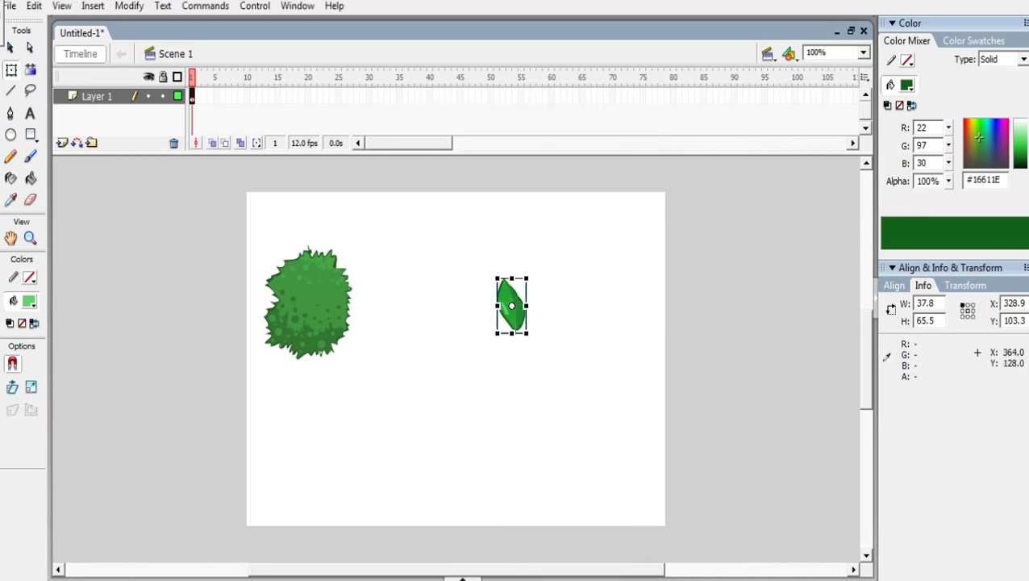
Step: Add a clockwise-tilted copy overlapping the leaf's left side, and park a spare copy off the stage's left edge
{"action": "mouse_move", "coordinate": [511, 307]}
{"action": "left_mouse_down", "text": "alt"}
{"action": "mouse_move", "coordinate": [456, 360]}
{"action": "mouse_move", "coordinate": [489, 355]}
{"action": "mouse_move", "coordinate": [496, 308]}
{"action": "left_mouse_up", "text": "alt"}
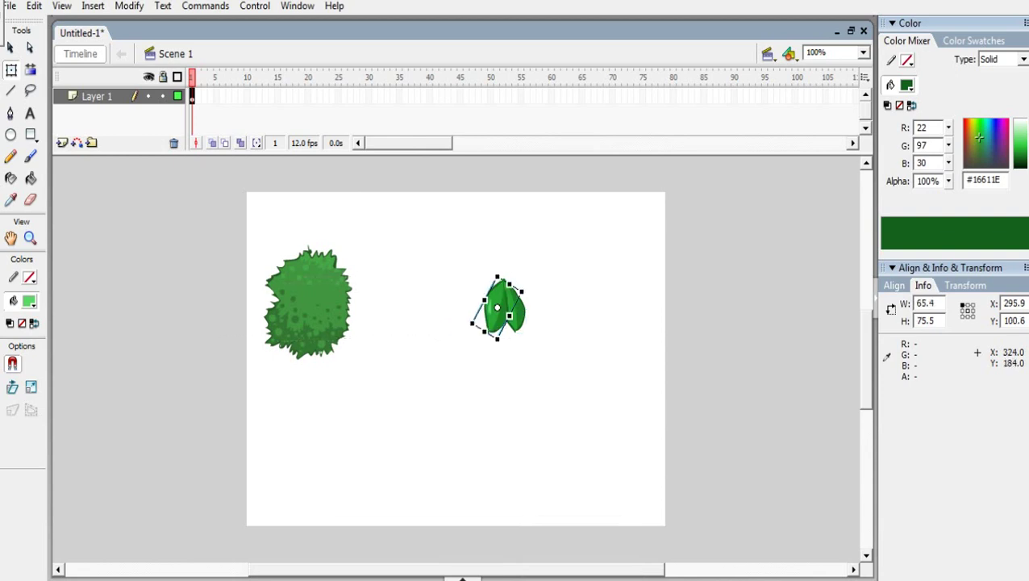
{"action": "key", "text": "ctrl+z"}
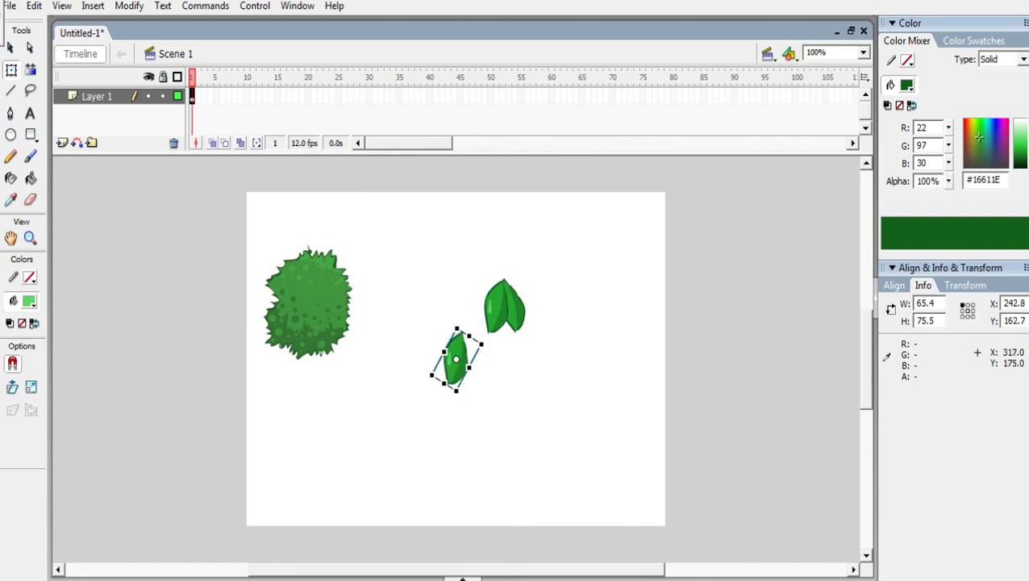
{"action": "left_click_drag", "start_coordinate": [458, 355], "coordinate": [204, 363]}
Step: Add another leaf copy in the original orientation below the pair, send it behind both leaves, and deselect it
{"action": "key", "text": "ctrl+shift+v"}
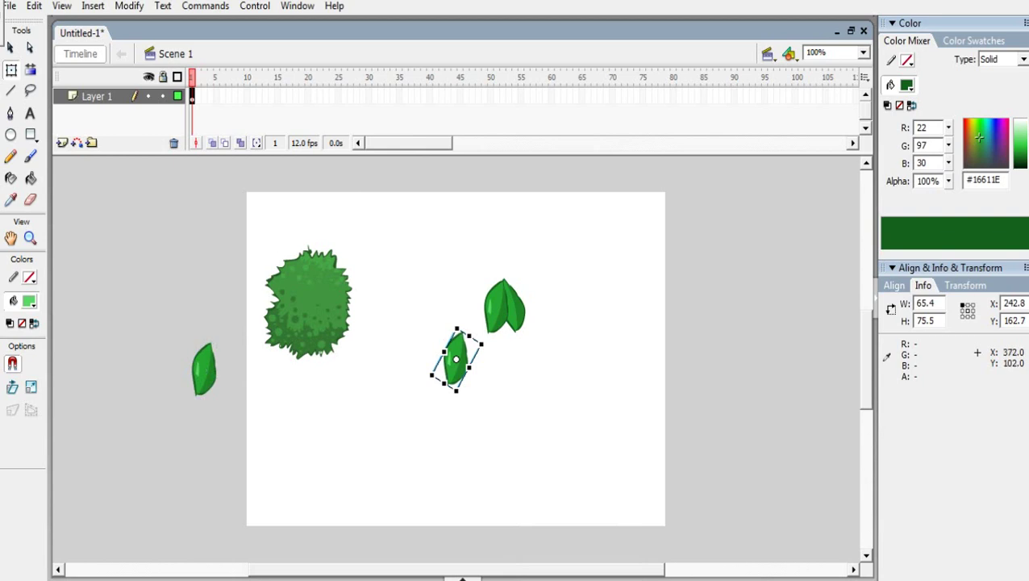
{"action": "left_click_drag", "start_coordinate": [487, 340], "coordinate": [507, 331]}
{"action": "key", "text": "ctrl+shift+z"}
{"action": "key", "text": "ctrl+Down"}
{"action": "key", "text": "ctrl+Down"}
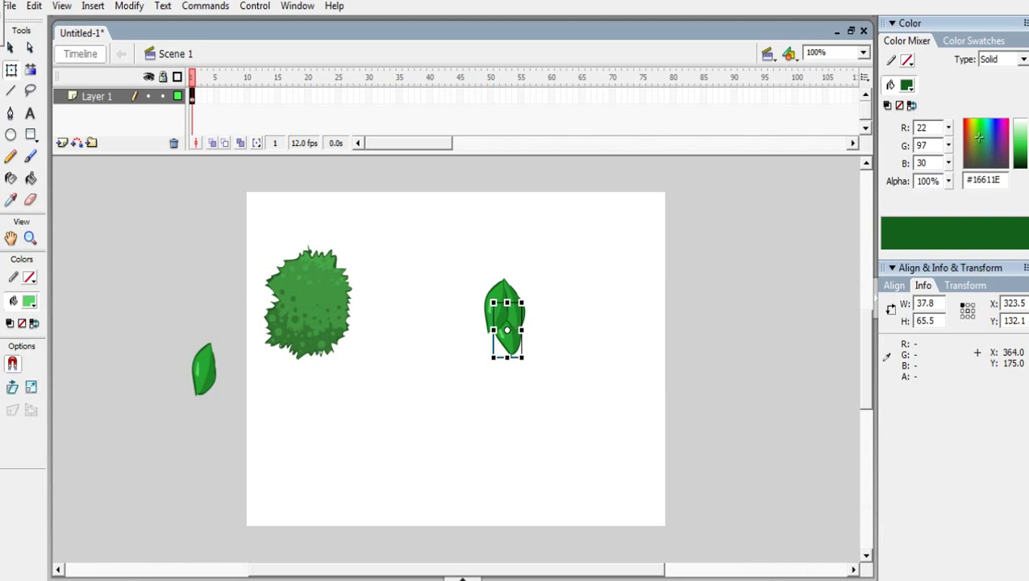
{"action": "left_click", "coordinate": [563, 366]}
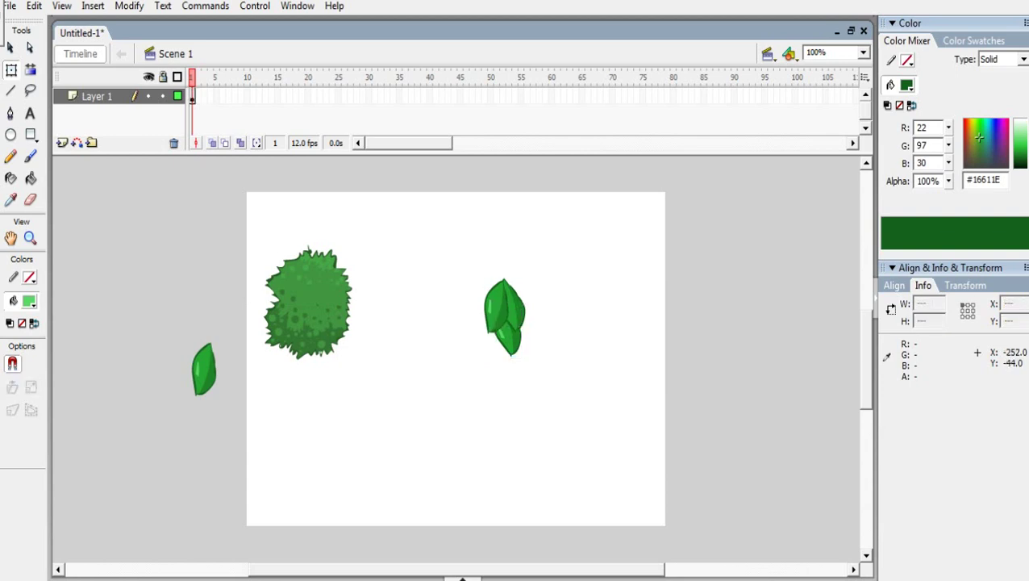
{"action": "left_click", "coordinate": [30, 157]}
{"action": "mouse_move", "coordinate": [546, 314]}
{"action": "left_mouse_down"}
{"action": "mouse_move", "coordinate": [607, 286]}
{"action": "mouse_move", "coordinate": [627, 309]}
{"action": "mouse_move", "coordinate": [701, 280]}
{"action": "mouse_move", "coordinate": [703, 310]}
{"action": "mouse_move", "coordinate": [723, 274]}
{"action": "mouse_move", "coordinate": [813, 250]}
{"action": "left_mouse_up"}
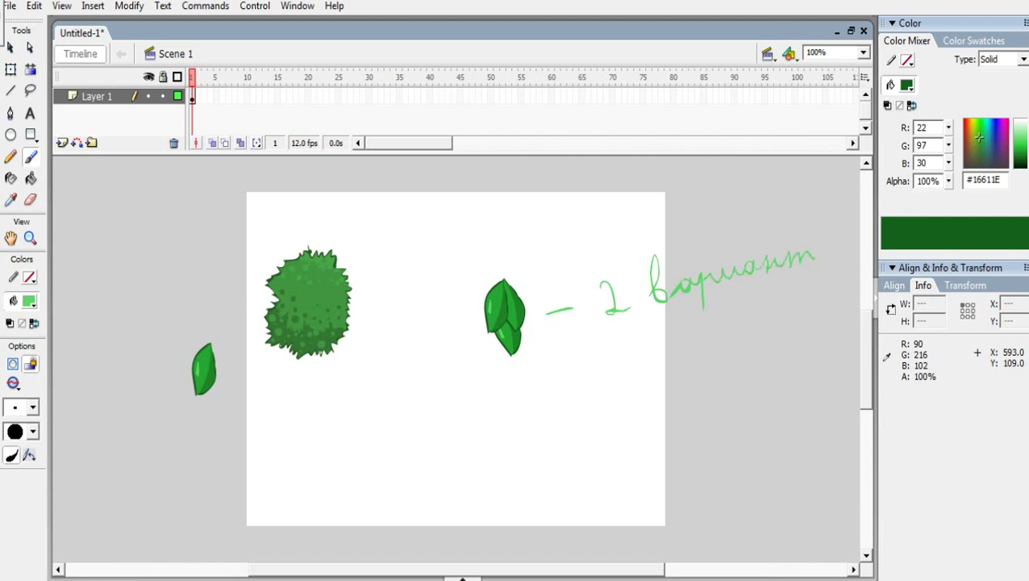
{"action": "key", "text": "ctrl+z"}
{"action": "key", "text": "ctrl+z"}
{"action": "key", "text": "ctrl+z"}
{"action": "key", "text": "ctrl+z"}
{"action": "key", "text": "ctrl+z"}
{"action": "key", "text": "ctrl+z"}
{"action": "key", "text": "ctrl+z"}
{"action": "key", "text": "ctrl+z"}
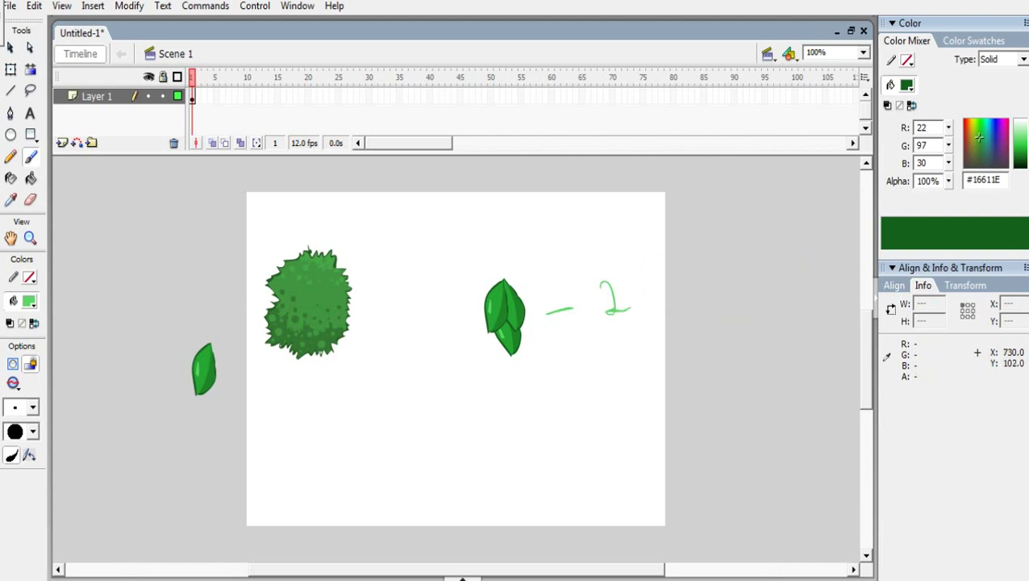
Step: Copy the original upright leaf and place the copy in its original orientation at the cluster's lower right, behind the top leaves
{"action": "left_click", "coordinate": [11, 48]}
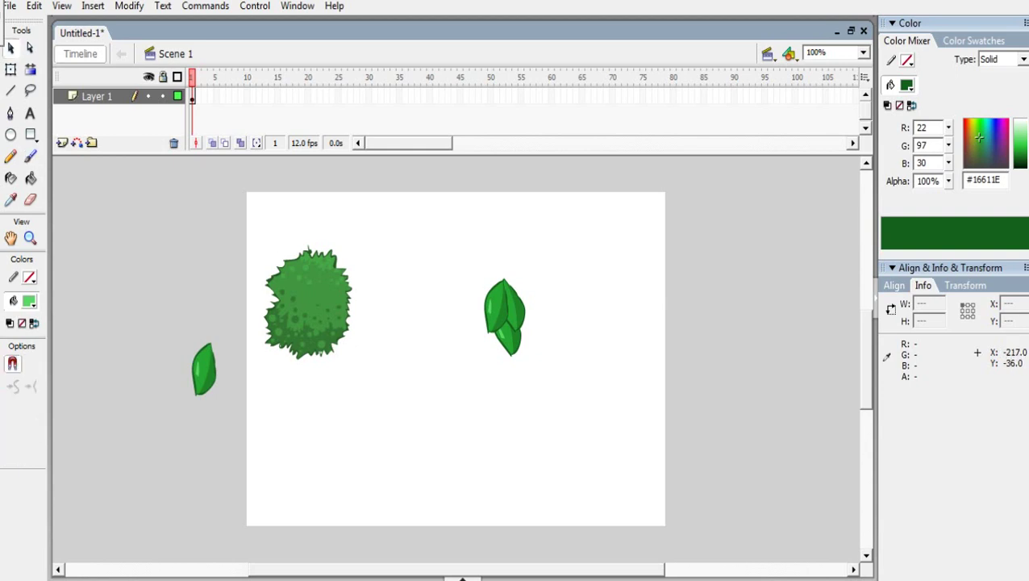
{"action": "left_click", "coordinate": [512, 306]}
{"action": "left_click_drag", "start_coordinate": [511, 305], "coordinate": [456, 359]}
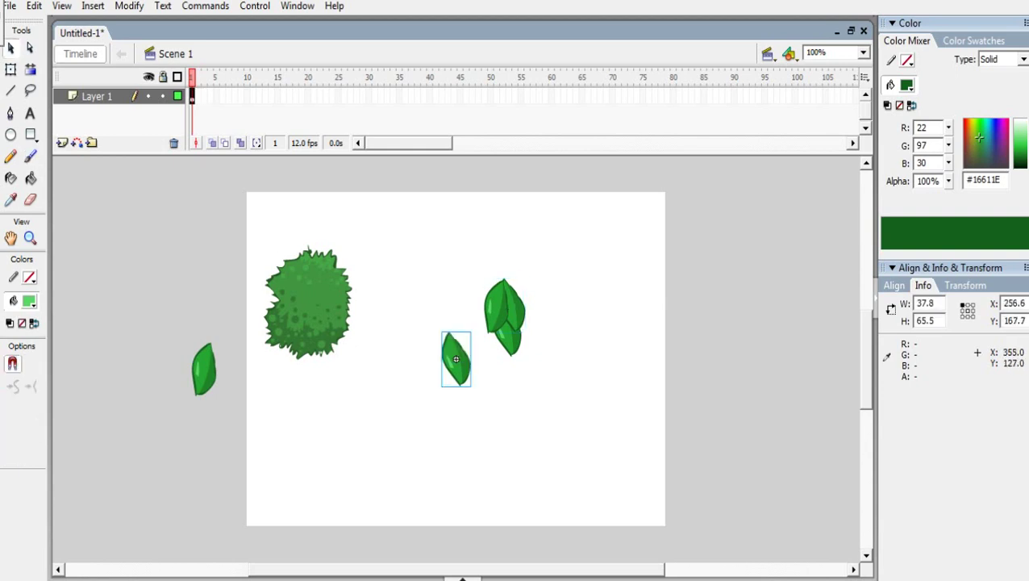
{"action": "key", "text": "q"}
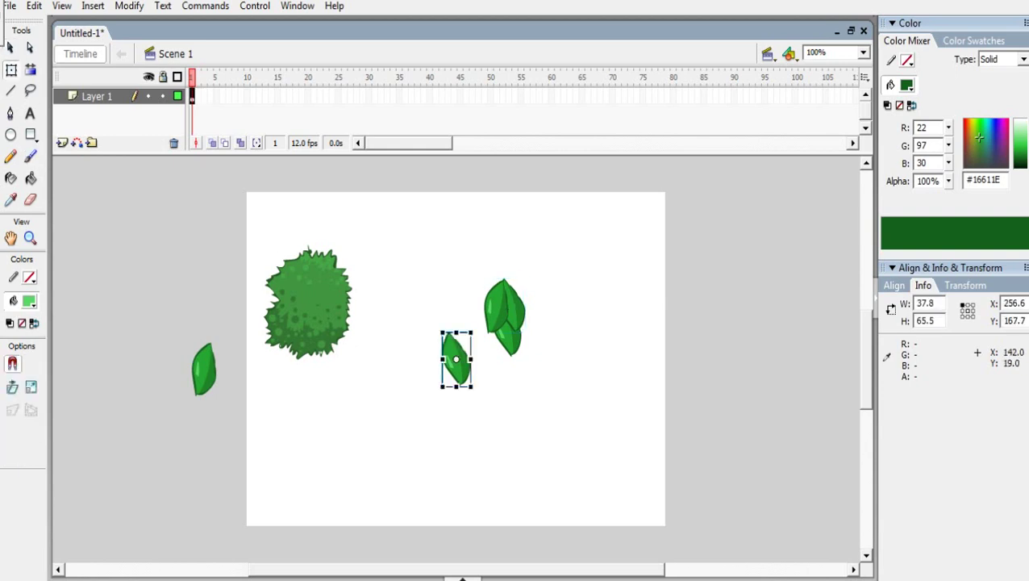
{"action": "left_click_drag", "start_coordinate": [472, 331], "coordinate": [445, 328]}
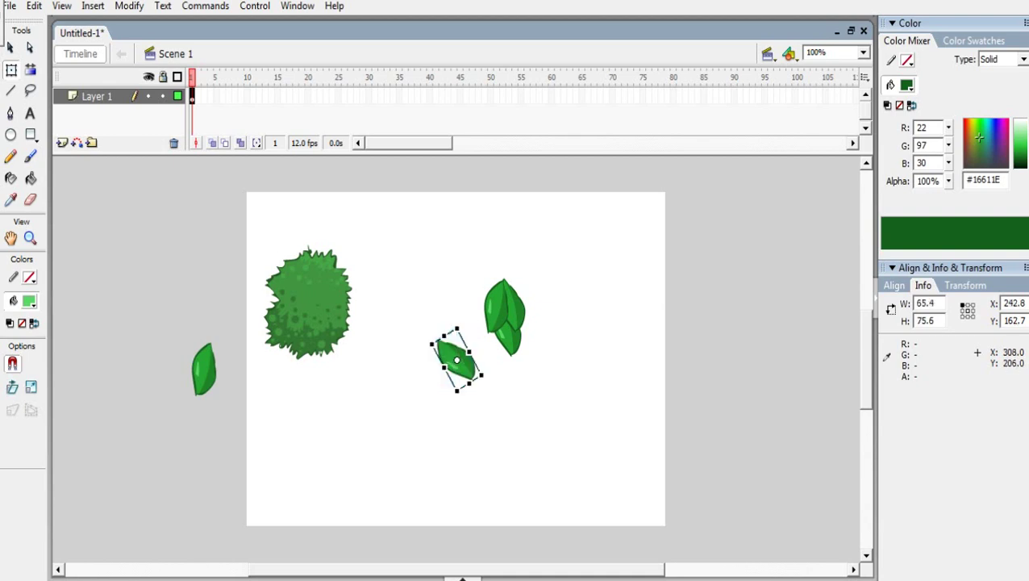
{"action": "key", "text": "ctrl+z"}
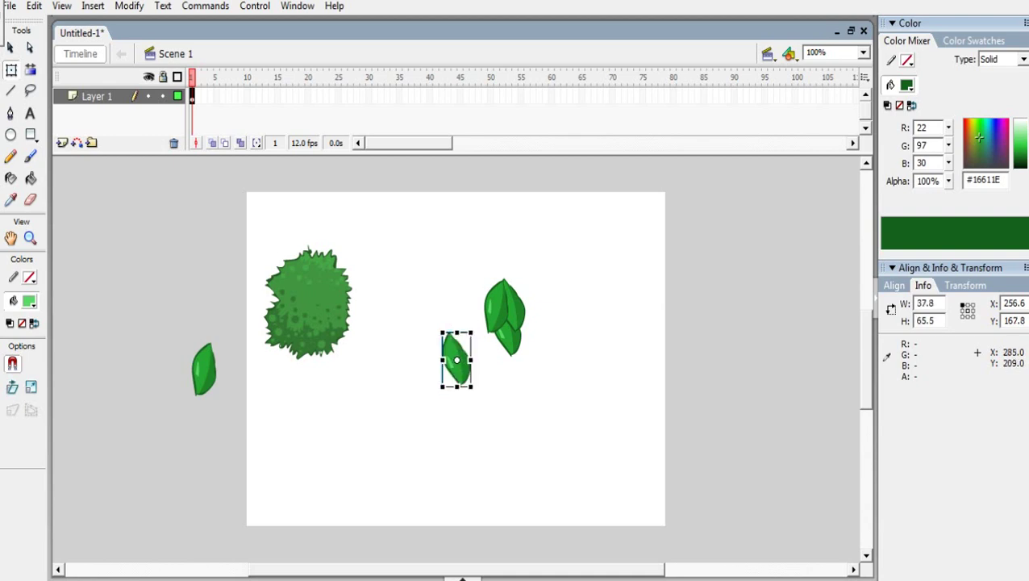
{"action": "left_click_drag", "start_coordinate": [456, 363], "coordinate": [530, 329]}
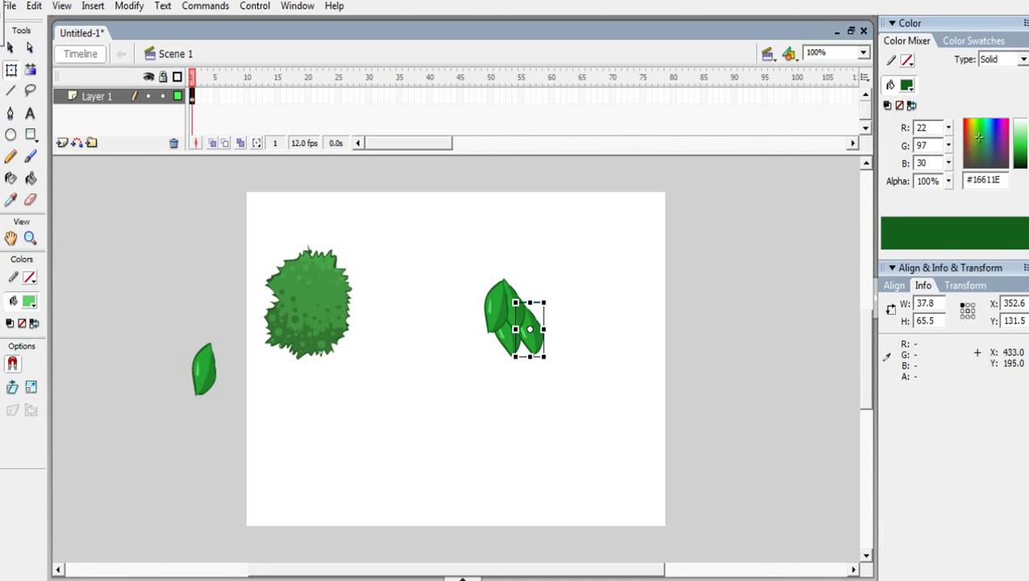
Step: Add another leaf copy rotated slightly clockwise and tuck it under the cluster's lower left
{"action": "left_click_drag", "start_coordinate": [530, 329], "coordinate": [456, 359]}
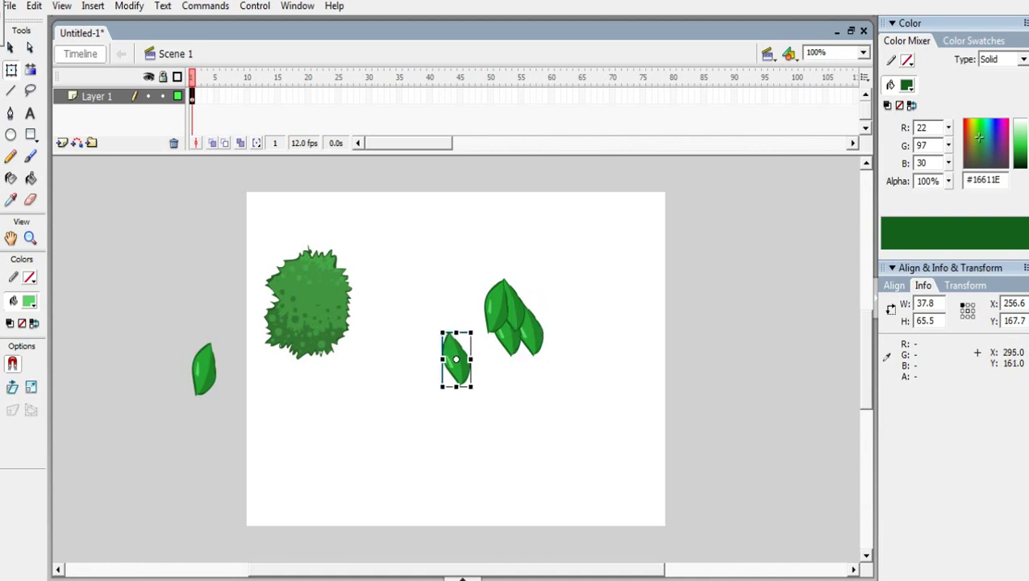
{"action": "left_click_drag", "start_coordinate": [472, 315], "coordinate": [480, 323]}
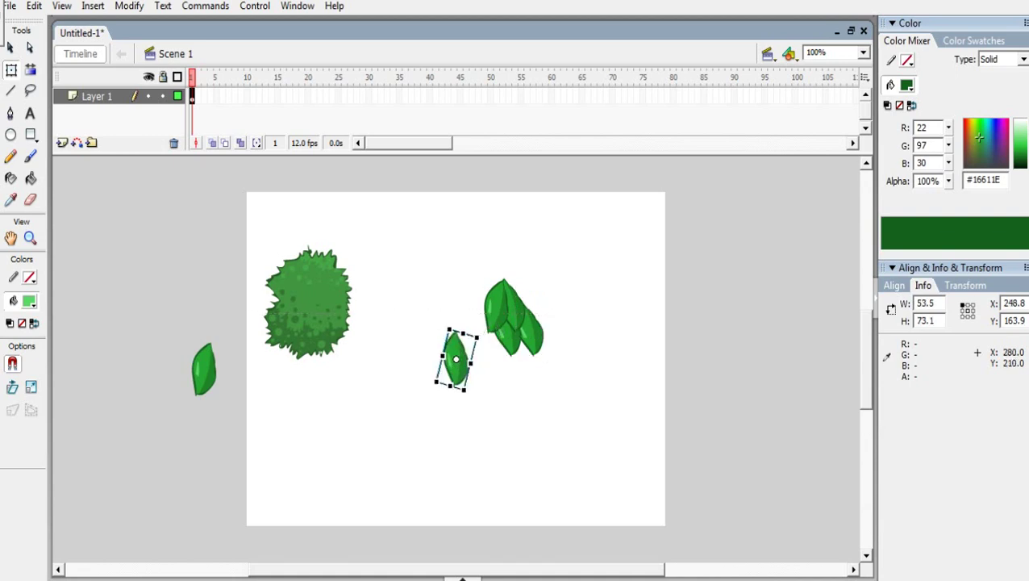
{"action": "left_click_drag", "start_coordinate": [473, 361], "coordinate": [519, 344]}
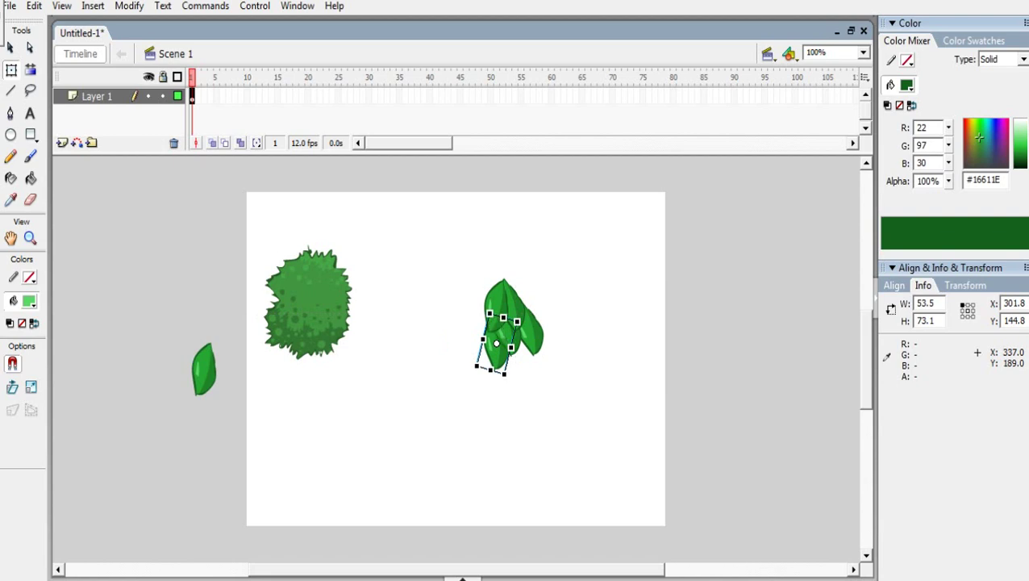
Step: Add two more rotated leaf copies, one at the cluster's left edge and one slanting outward at its upper right
{"action": "key", "text": "ctrl+z"}
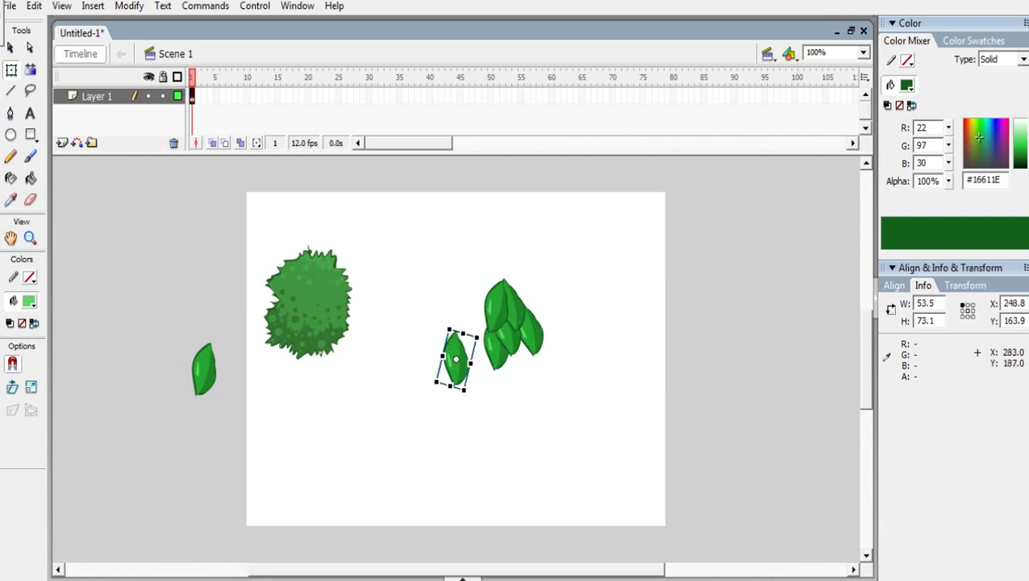
{"action": "mouse_move", "coordinate": [483, 332]}
{"action": "left_mouse_down"}
{"action": "mouse_move", "coordinate": [476, 351]}
{"action": "mouse_move", "coordinate": [485, 342]}
{"action": "left_mouse_up"}
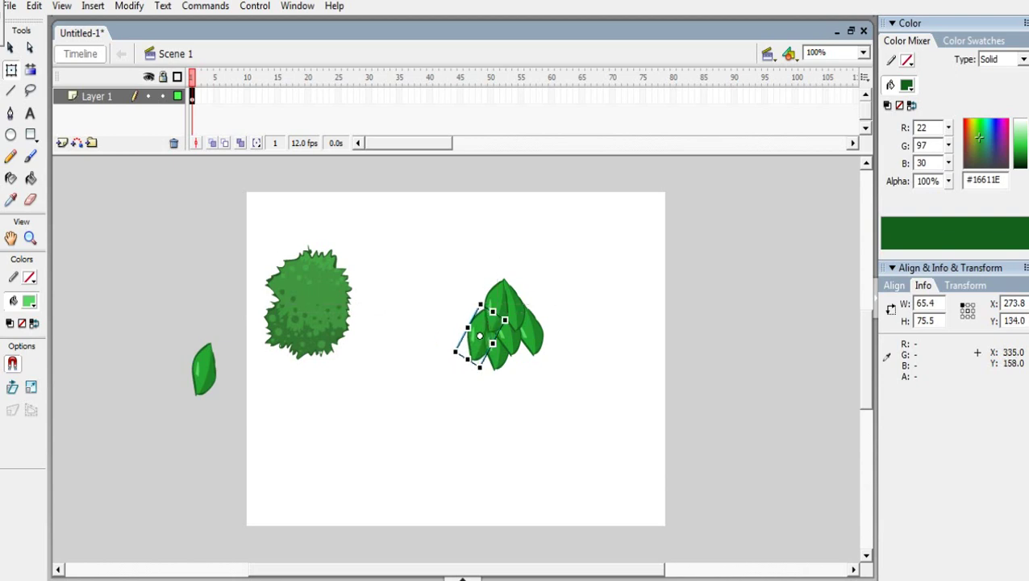
{"action": "key", "text": "ctrl+z"}
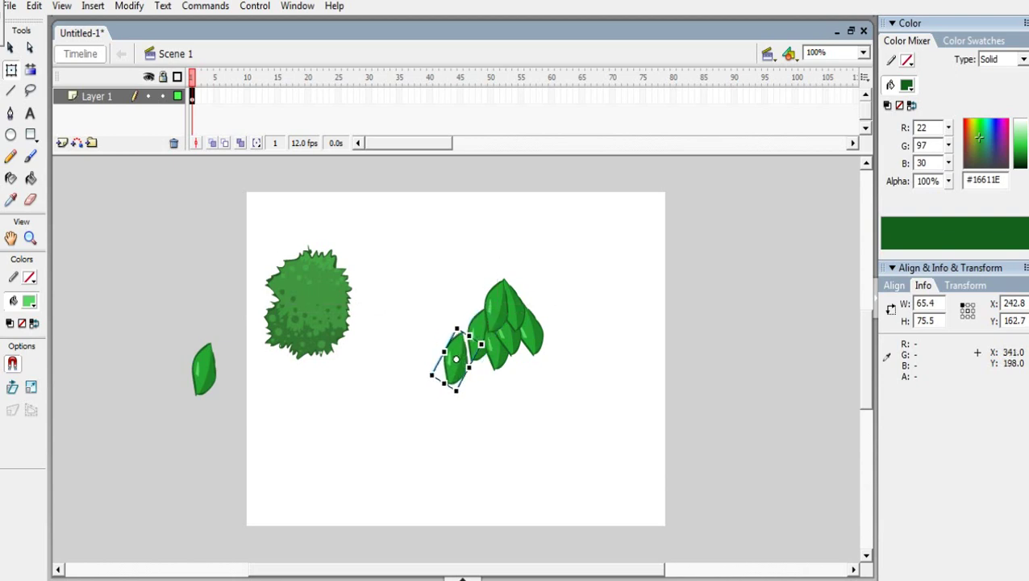
{"action": "left_click_drag", "start_coordinate": [455, 367], "coordinate": [533, 308]}
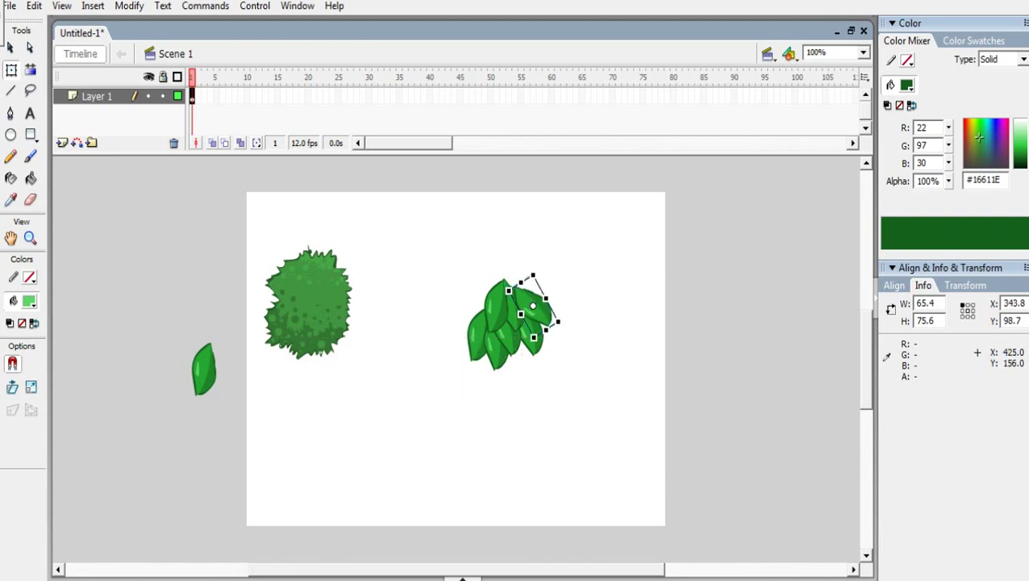
Step: Add a leaf copy slanting outward at the cluster's upper left, nudging it slightly right and up into place
{"action": "key", "text": "ctrl+z"}
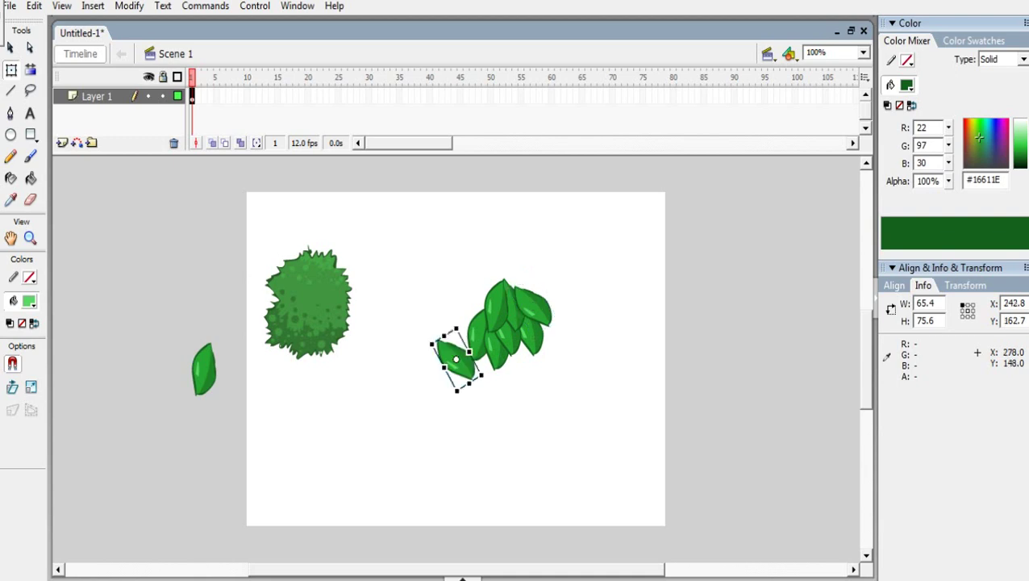
{"action": "key", "text": "ctrl+z"}
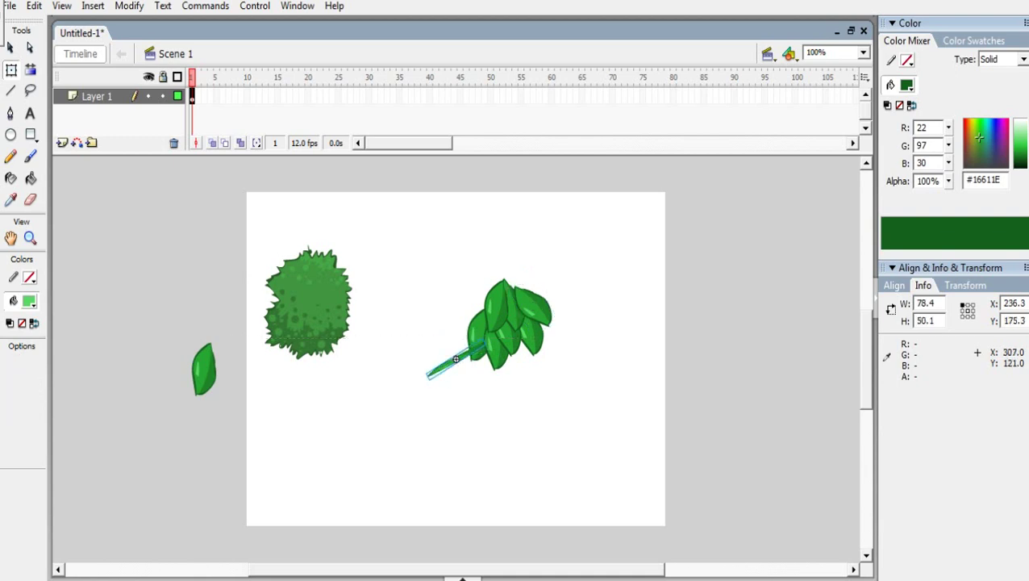
{"action": "key", "text": "ctrl+y"}
{"action": "mouse_move", "coordinate": [471, 313]}
{"action": "left_mouse_down"}
{"action": "mouse_move", "coordinate": [510, 338]}
{"action": "mouse_move", "coordinate": [482, 351]}
{"action": "mouse_move", "coordinate": [476, 326]}
{"action": "mouse_move", "coordinate": [510, 314]}
{"action": "mouse_move", "coordinate": [513, 323]}
{"action": "mouse_move", "coordinate": [487, 313]}
{"action": "left_mouse_up"}
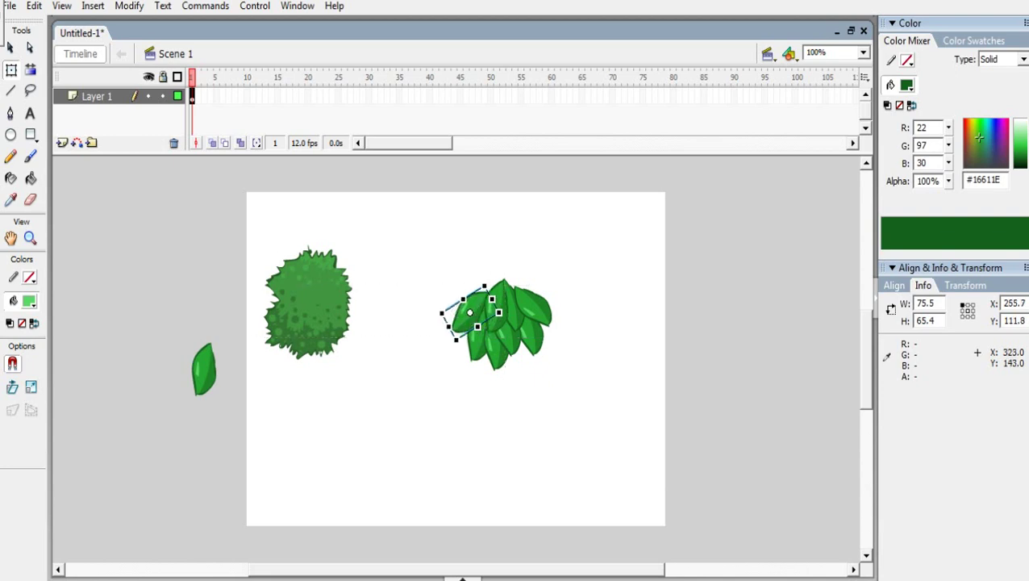
{"action": "key", "text": "Right"}
{"action": "key", "text": "Right"}
{"action": "key", "text": "Right"}
{"action": "key", "text": "Right"}
{"action": "key", "text": "Up"}
{"action": "key", "text": "Up"}
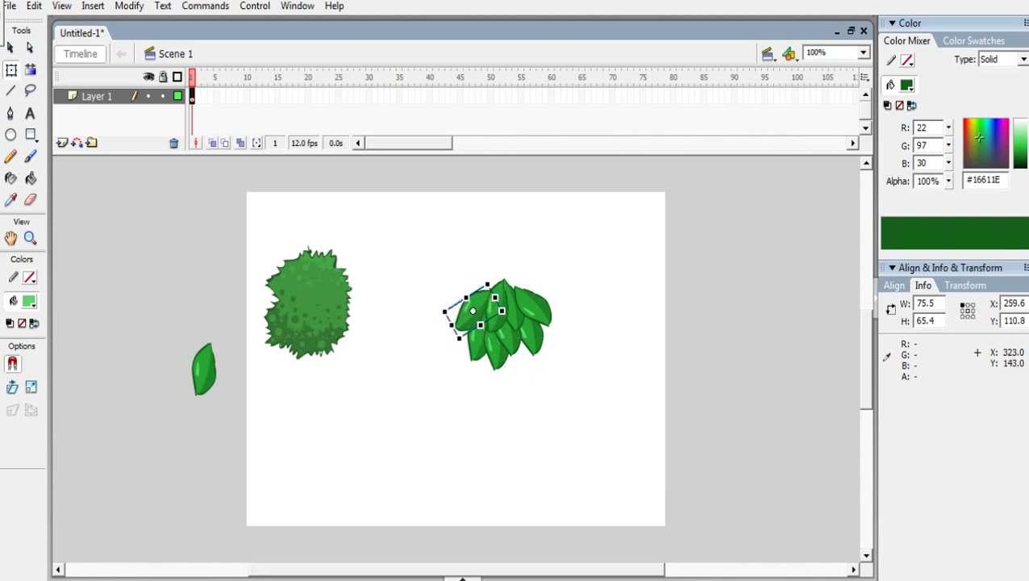
Step: Fill the gap at the cluster's bottom centre with another leaf copy in the original orientation, and deselect it
{"action": "left_click_drag", "start_coordinate": [490, 312], "coordinate": [525, 360]}
{"action": "left_click_drag", "start_coordinate": [548, 321], "coordinate": [542, 348]}
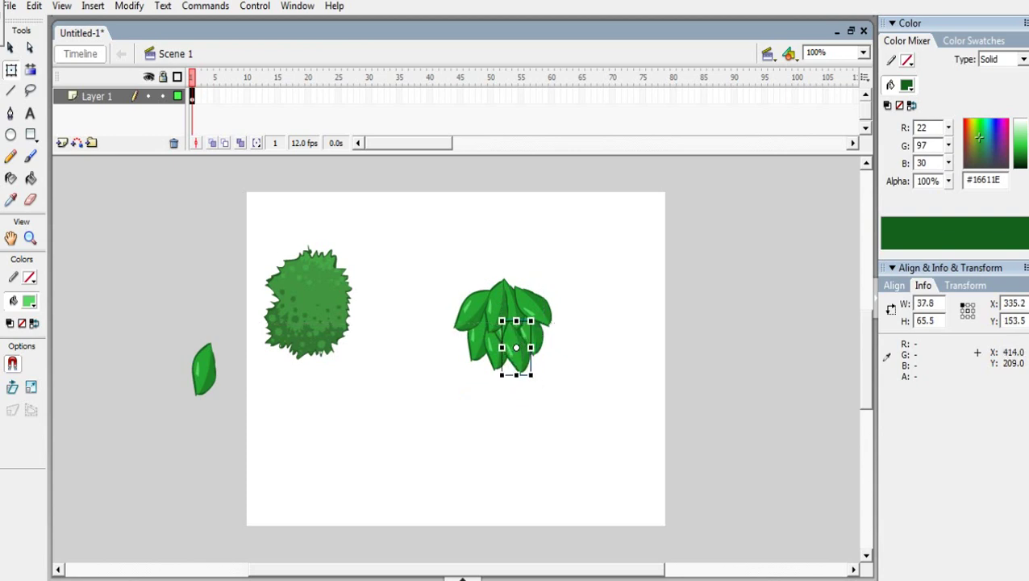
{"action": "left_click", "coordinate": [564, 370]}
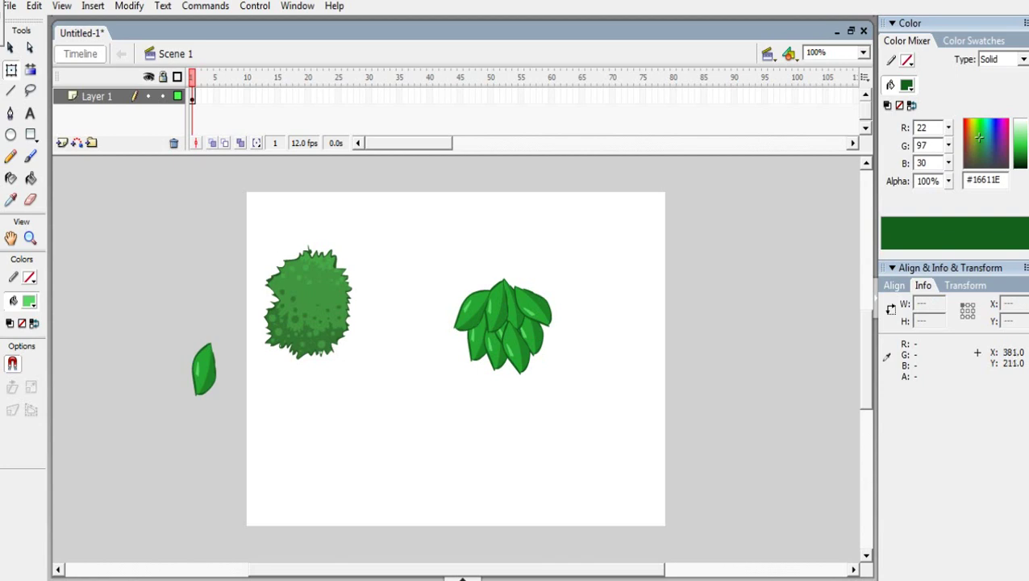
{"action": "left_click", "coordinate": [507, 348]}
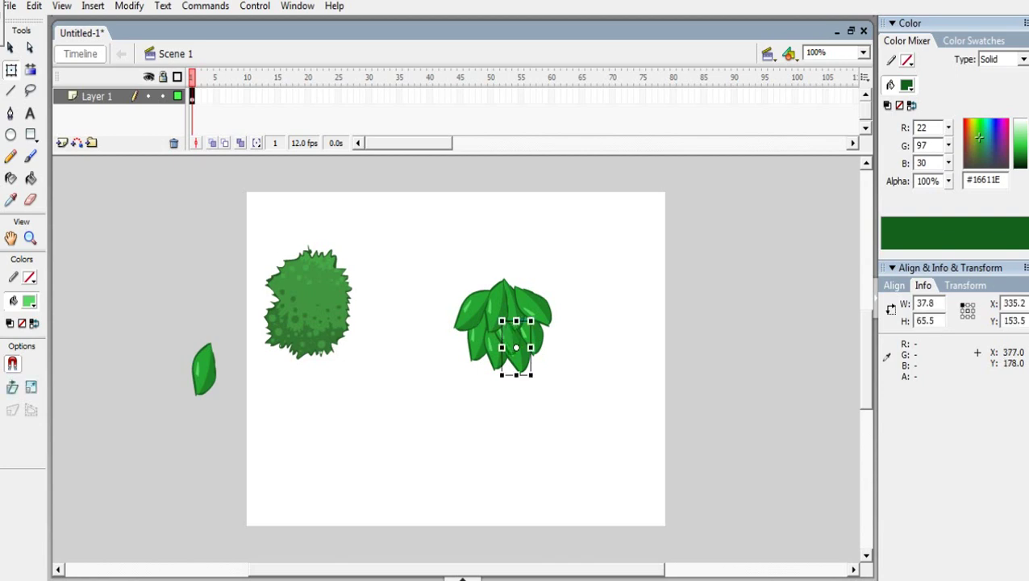
{"action": "left_click", "coordinate": [582, 375]}
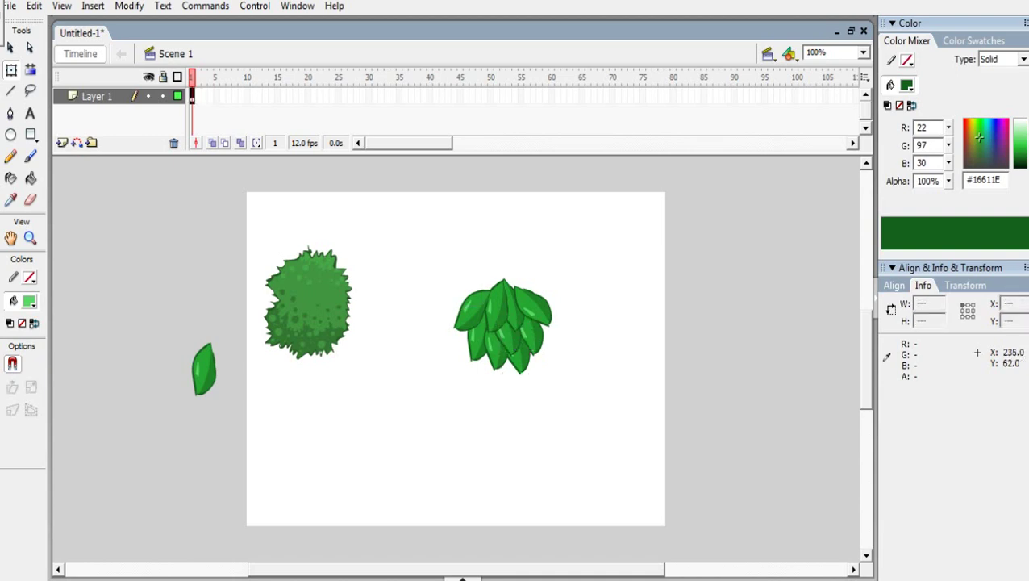
Step: Duplicate the whole leaf cluster, move the copy off the stage to the right, and deselect it
{"action": "left_click_drag", "start_coordinate": [437, 242], "coordinate": [601, 365]}
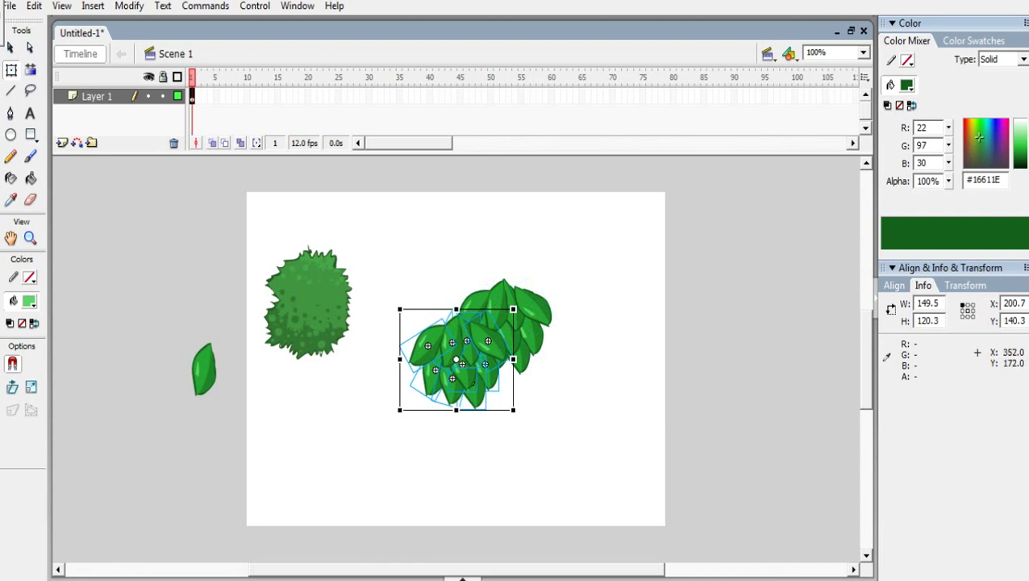
{"action": "left_click_drag", "start_coordinate": [474, 365], "coordinate": [765, 309]}
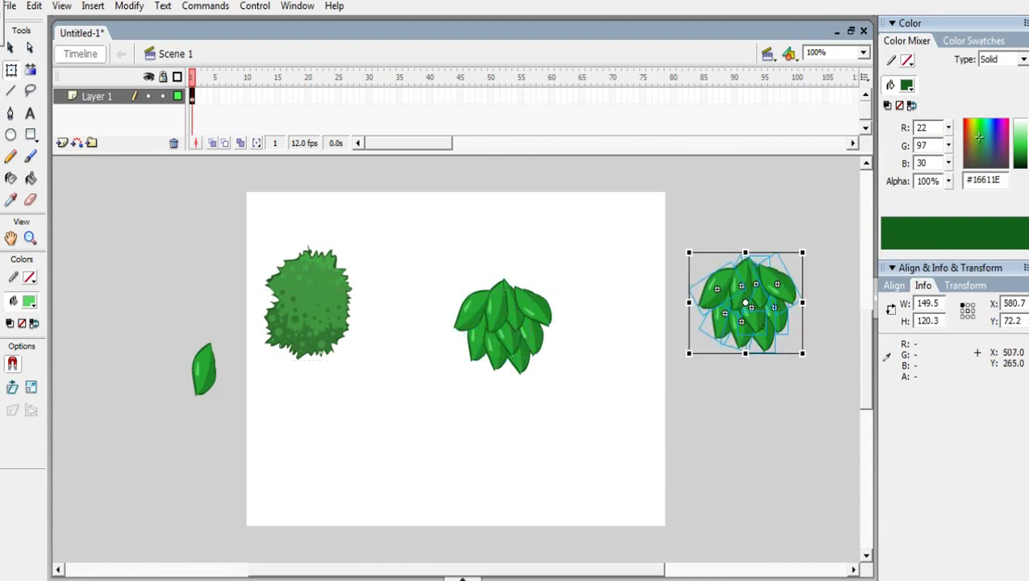
{"action": "left_click", "coordinate": [594, 423]}
Step: Duplicate the leaf cluster in the middle of the stage and place the copy directly below the original
{"action": "left_click_drag", "start_coordinate": [435, 260], "coordinate": [575, 376]}
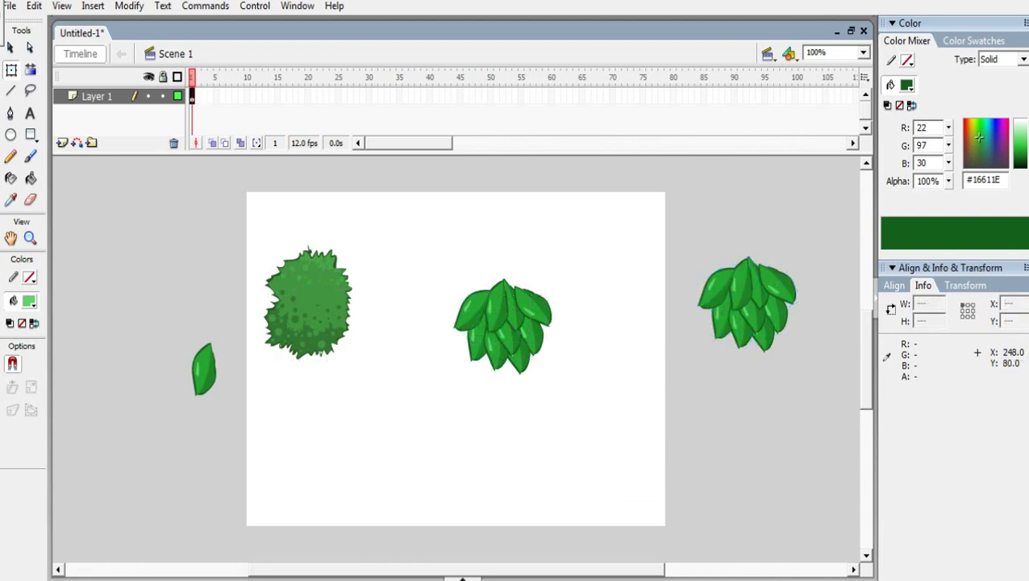
{"action": "key", "text": "ctrl+c"}
{"action": "key", "text": "ctrl+v"}
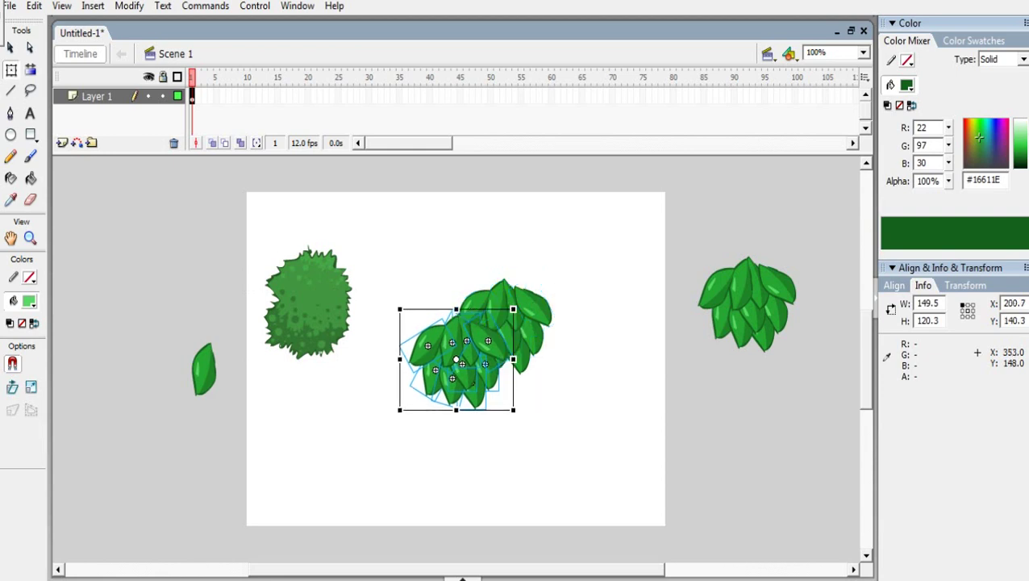
{"action": "left_click_drag", "start_coordinate": [474, 363], "coordinate": [535, 449]}
{"action": "key", "text": "Escape"}
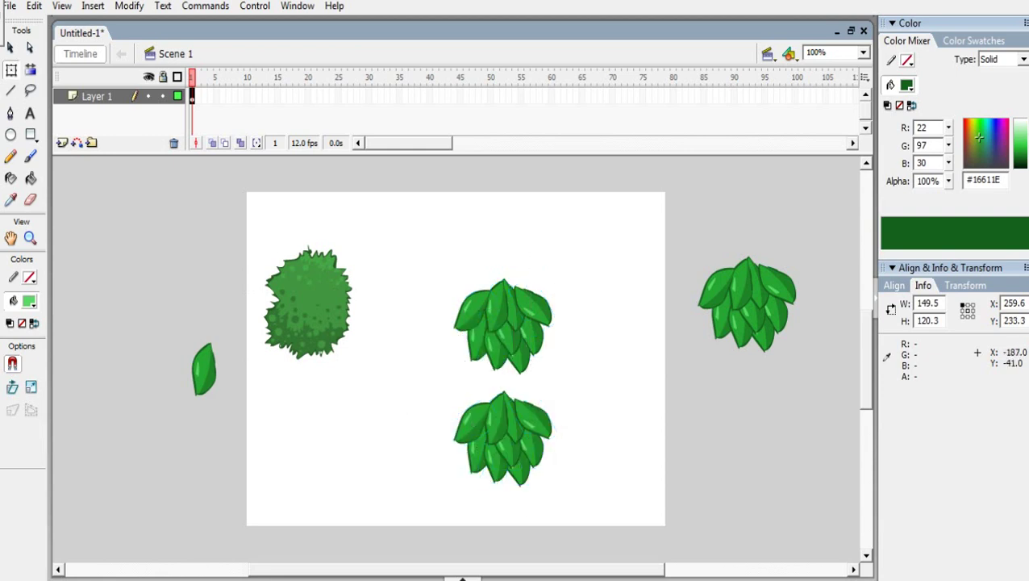
Step: Add a new layer and transfer the lower cluster copy onto it, keeping the copy below the original cluster
{"action": "left_click", "coordinate": [62, 143]}
{"action": "left_click_drag", "start_coordinate": [415, 379], "coordinate": [596, 510]}
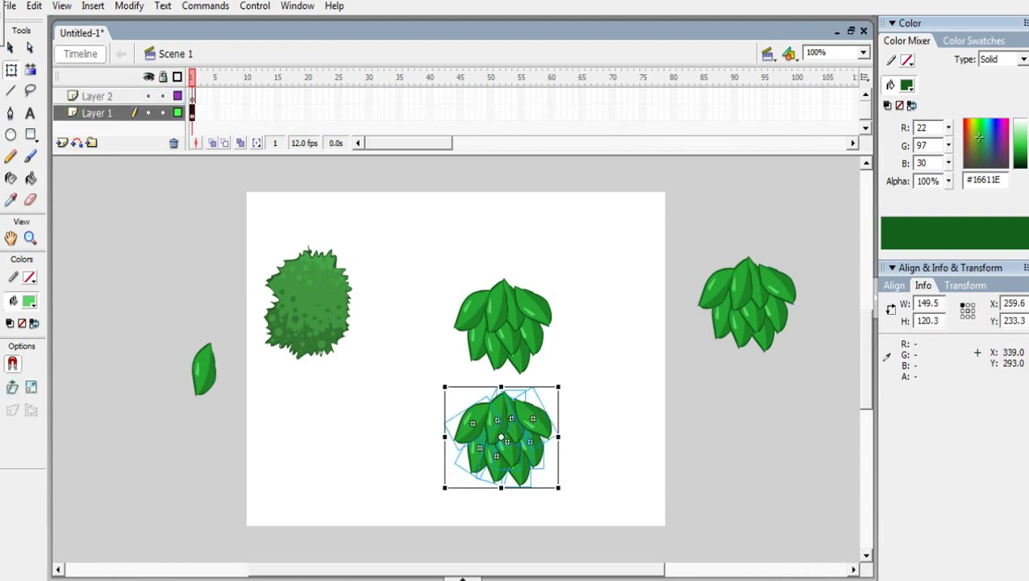
{"action": "right_click", "coordinate": [498, 445]}
{"action": "left_click", "coordinate": [529, 236]}
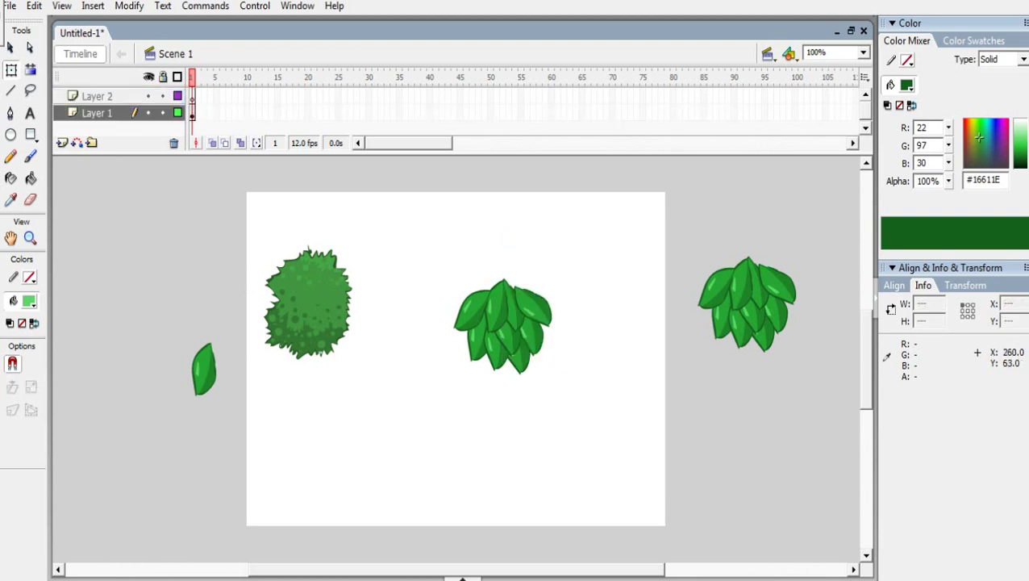
{"action": "left_click", "coordinate": [96, 96]}
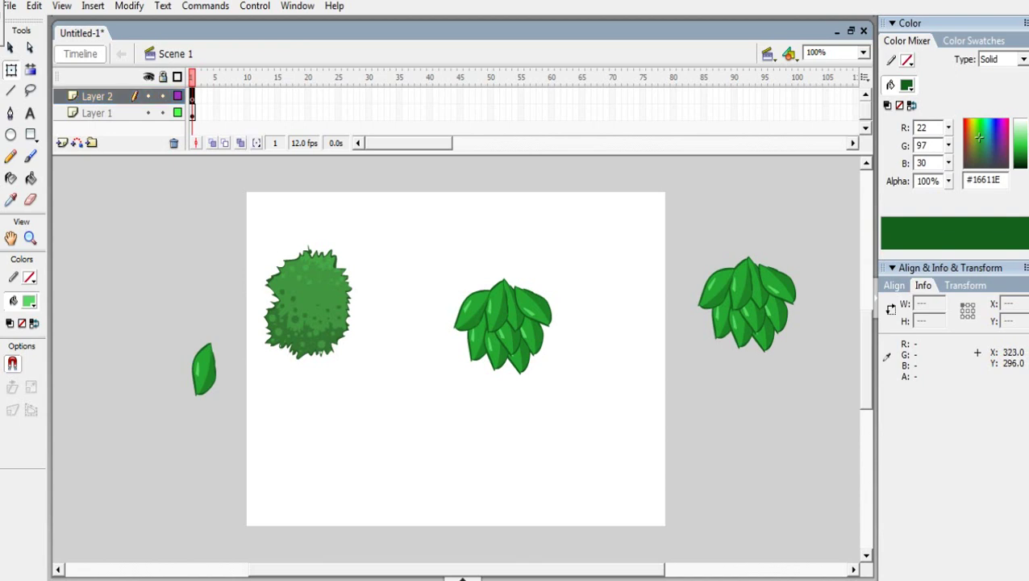
{"action": "right_click", "coordinate": [494, 239]}
{"action": "left_click", "coordinate": [520, 278]}
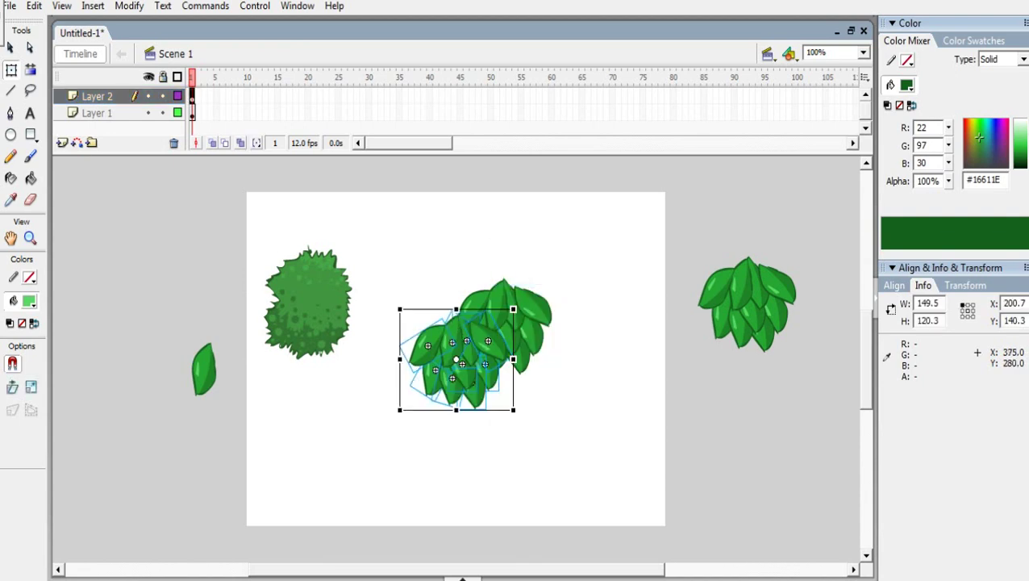
{"action": "left_click_drag", "start_coordinate": [462, 346], "coordinate": [516, 433]}
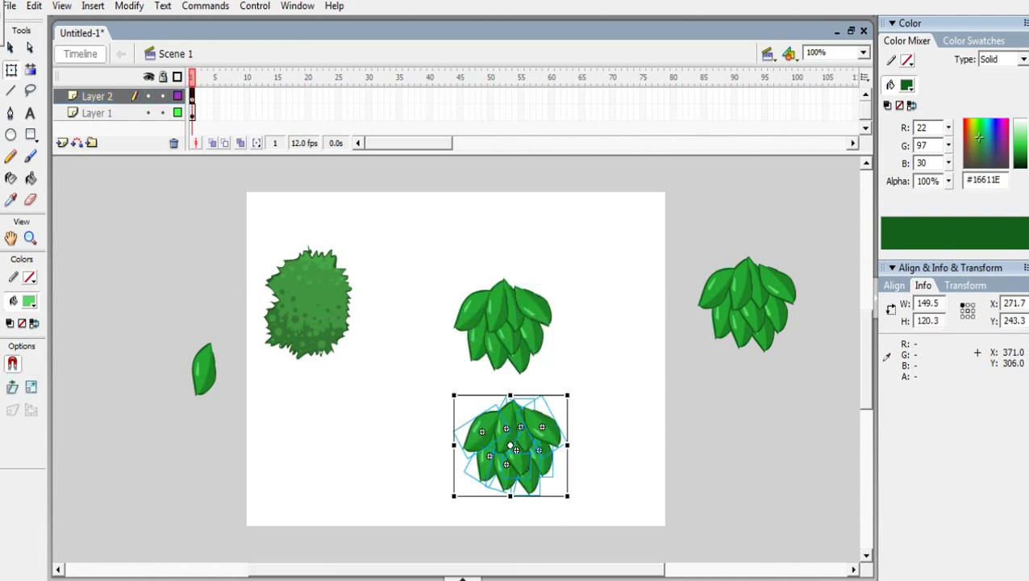
Step: Break the lower cluster copy apart, give it a #16611E fill at 50% alpha, and lay it over the original cluster
{"action": "key", "text": "ctrl+b"}
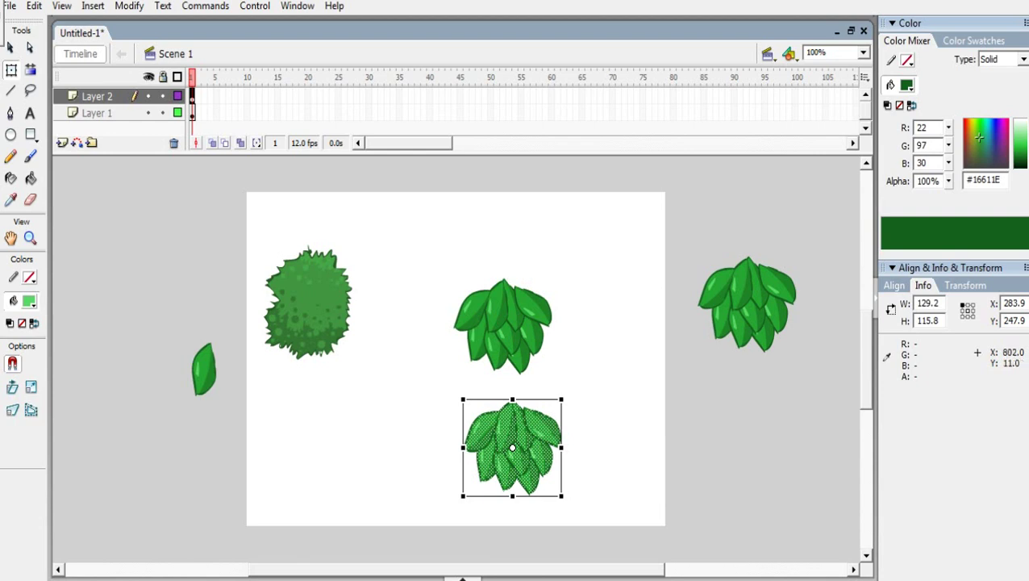
{"action": "left_click_drag", "start_coordinate": [949, 181], "coordinate": [948, 230]}
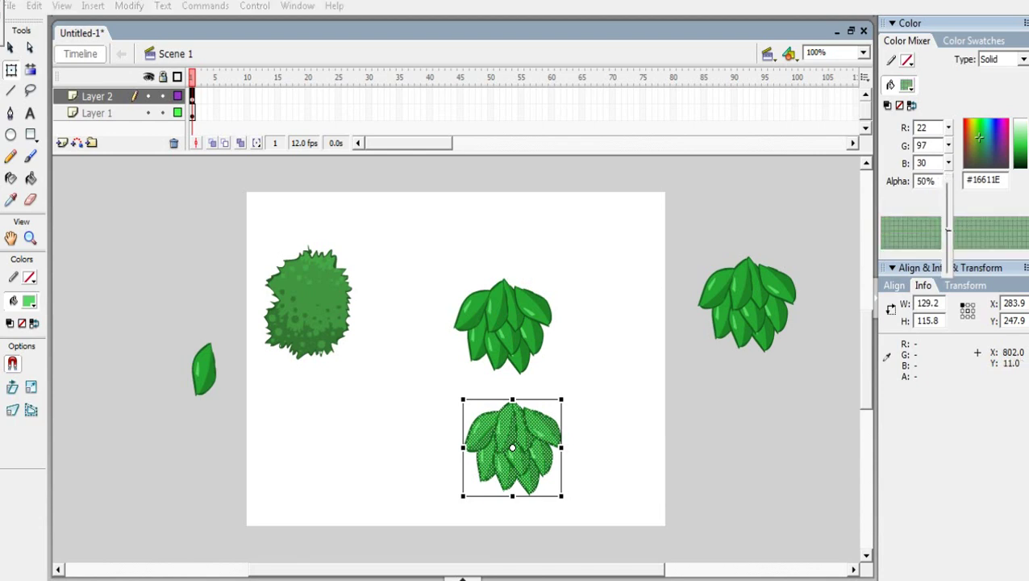
{"action": "left_click", "coordinate": [646, 440]}
{"action": "left_click_drag", "start_coordinate": [427, 397], "coordinate": [620, 500]}
{"action": "left_click_drag", "start_coordinate": [551, 464], "coordinate": [541, 347]}
{"action": "left_click", "coordinate": [594, 410]}
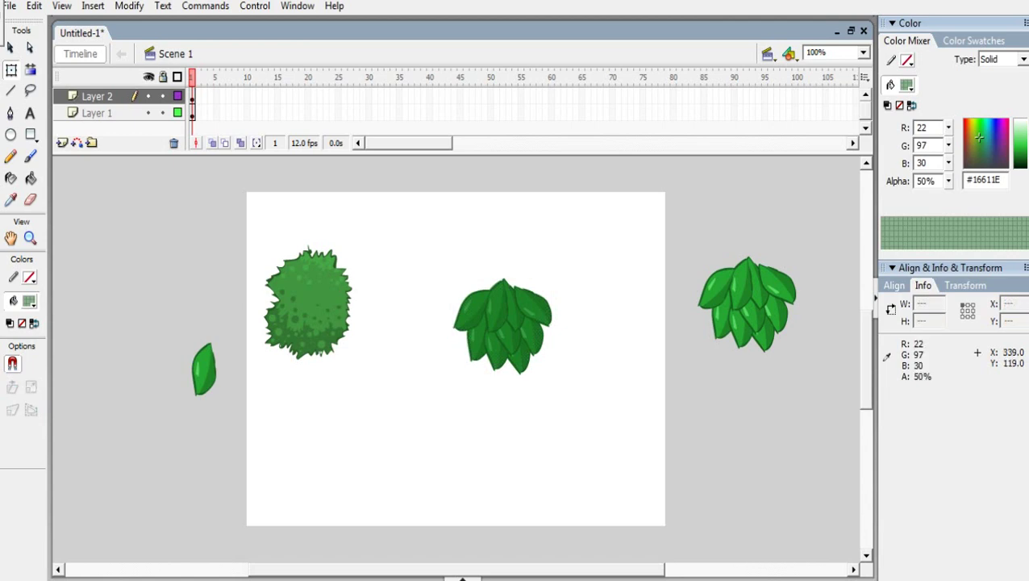
Step: Convert the central cluster together with its dark overlay into a single graphic symbol
{"action": "left_click_drag", "start_coordinate": [433, 258], "coordinate": [589, 426]}
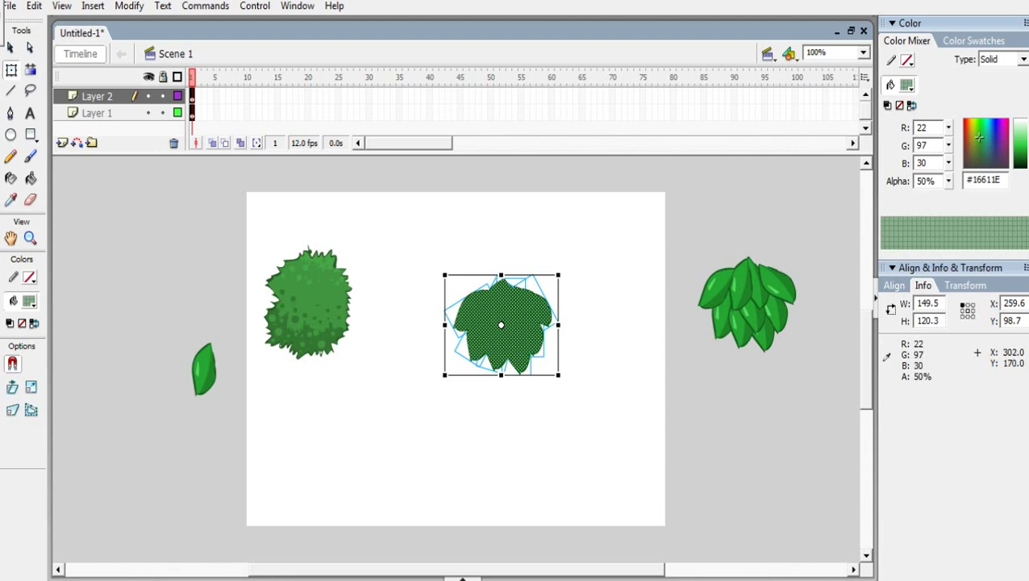
{"action": "right_click", "coordinate": [476, 329]}
{"action": "left_click", "coordinate": [504, 512]}
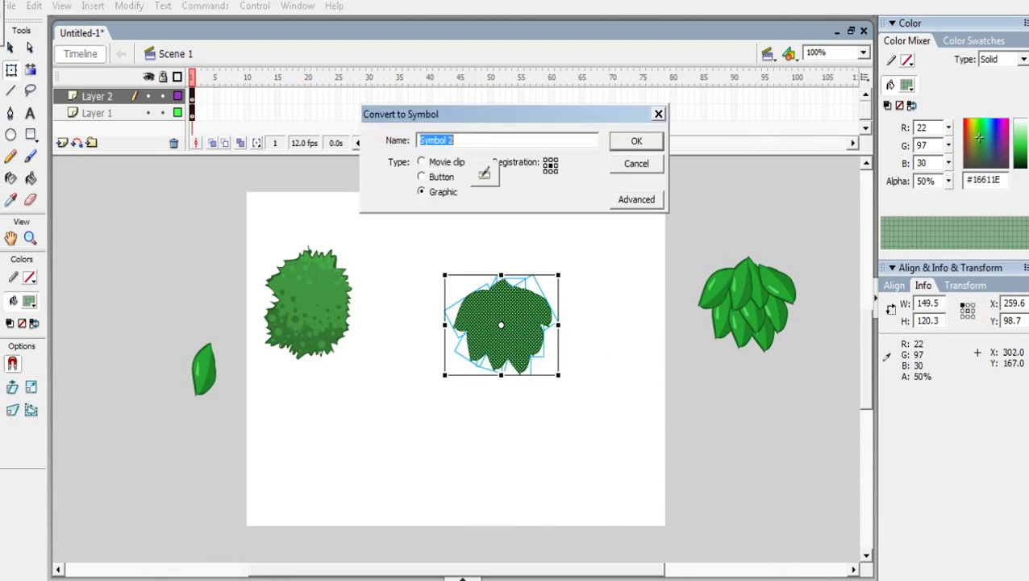
{"action": "key", "text": "Return"}
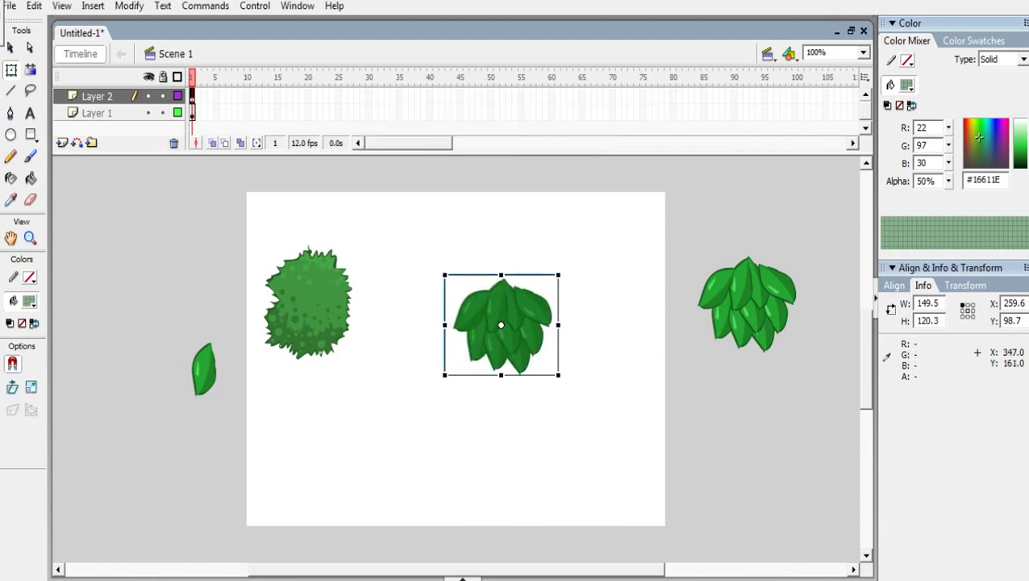
Step: Add two overlapping copies of the dark cluster at its lower right and lower left, rotated counterclockwise and clockwise respectively
{"action": "key", "text": "ctrl+v"}
{"action": "left_click_drag", "start_coordinate": [474, 364], "coordinate": [571, 361]}
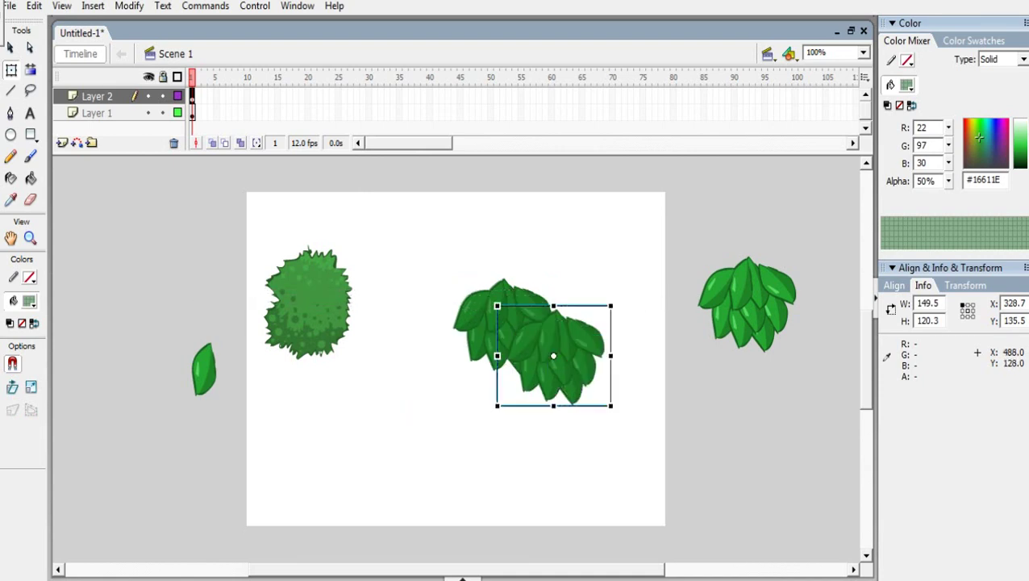
{"action": "left_click_drag", "start_coordinate": [615, 305], "coordinate": [608, 296]}
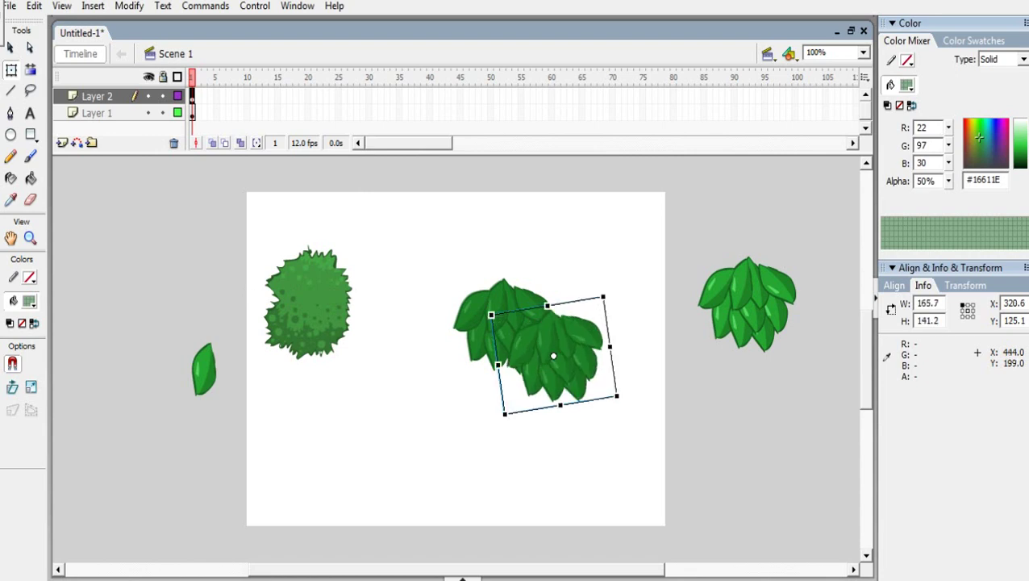
{"action": "left_click_drag", "start_coordinate": [588, 359], "coordinate": [455, 359]}
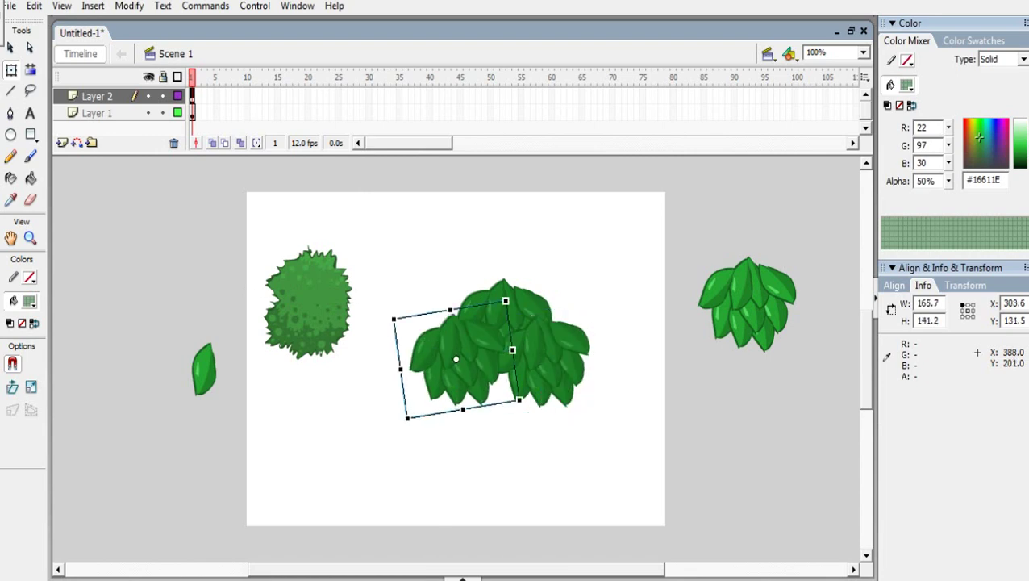
{"action": "left_click_drag", "start_coordinate": [509, 292], "coordinate": [529, 318]}
{"action": "left_click_drag", "start_coordinate": [474, 365], "coordinate": [495, 364]}
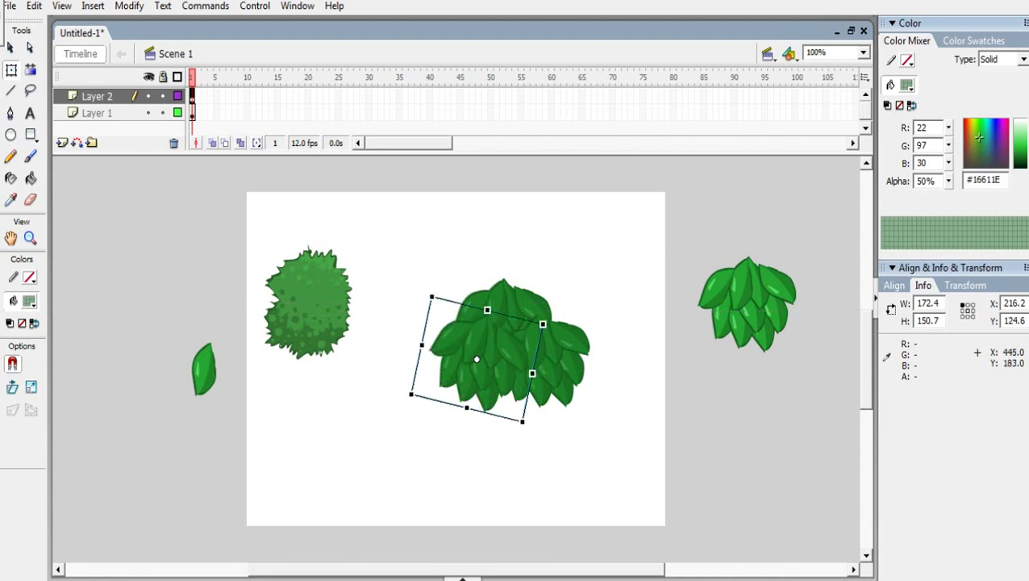
Step: Add another dark cluster copy at the bush's bottom centre, tilt it slightly clockwise from upright, and deselect it
{"action": "mouse_move", "coordinate": [521, 365]}
{"action": "left_mouse_down"}
{"action": "mouse_move", "coordinate": [586, 381]}
{"action": "mouse_move", "coordinate": [542, 364]}
{"action": "left_mouse_up"}
{"action": "key", "text": "ctrl+z"}
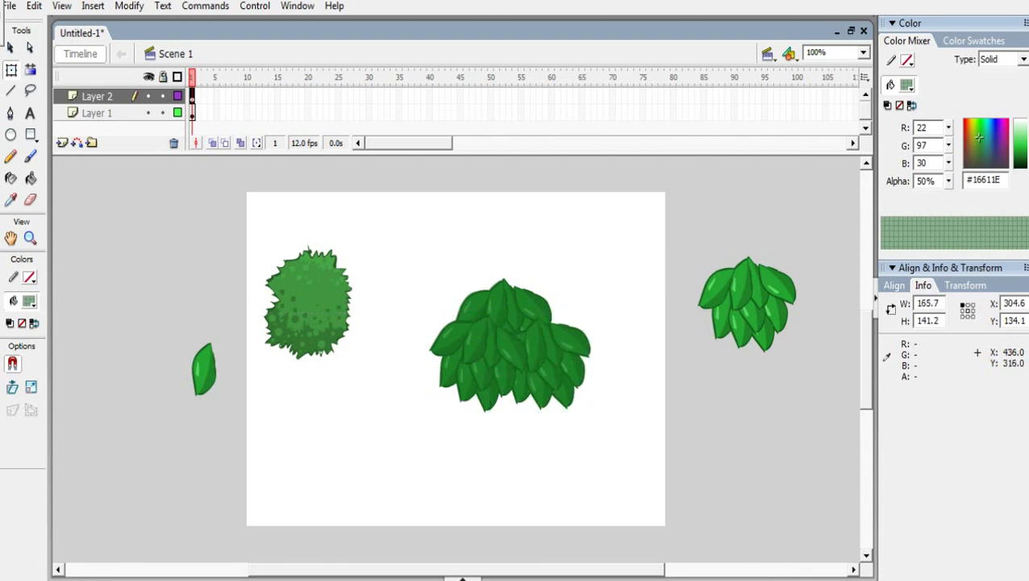
{"action": "key", "text": "ctrl+z"}
{"action": "key", "text": "ctrl+z"}
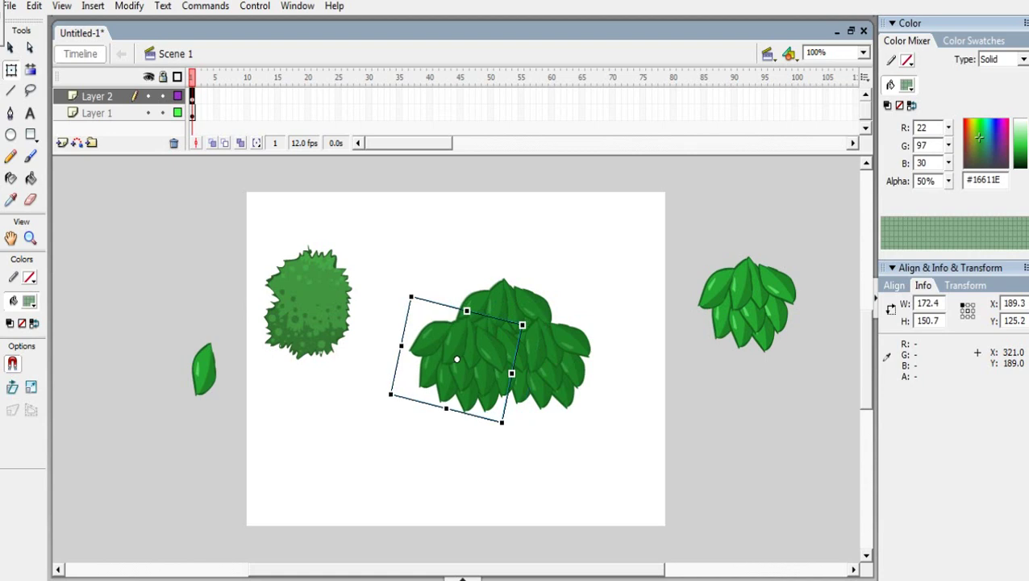
{"action": "left_click_drag", "start_coordinate": [488, 358], "coordinate": [499, 381]}
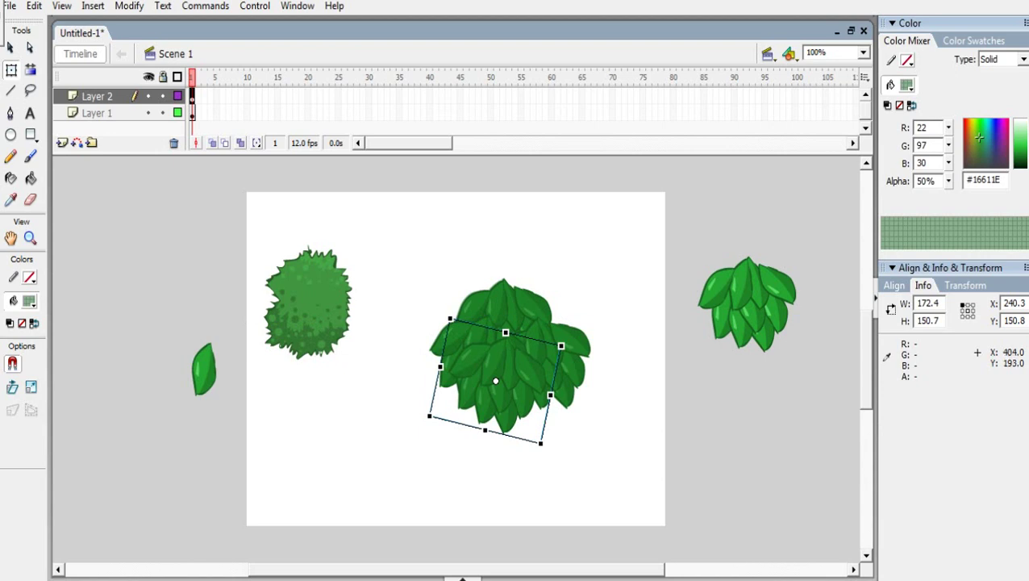
{"action": "left_click_drag", "start_coordinate": [568, 342], "coordinate": [563, 333]}
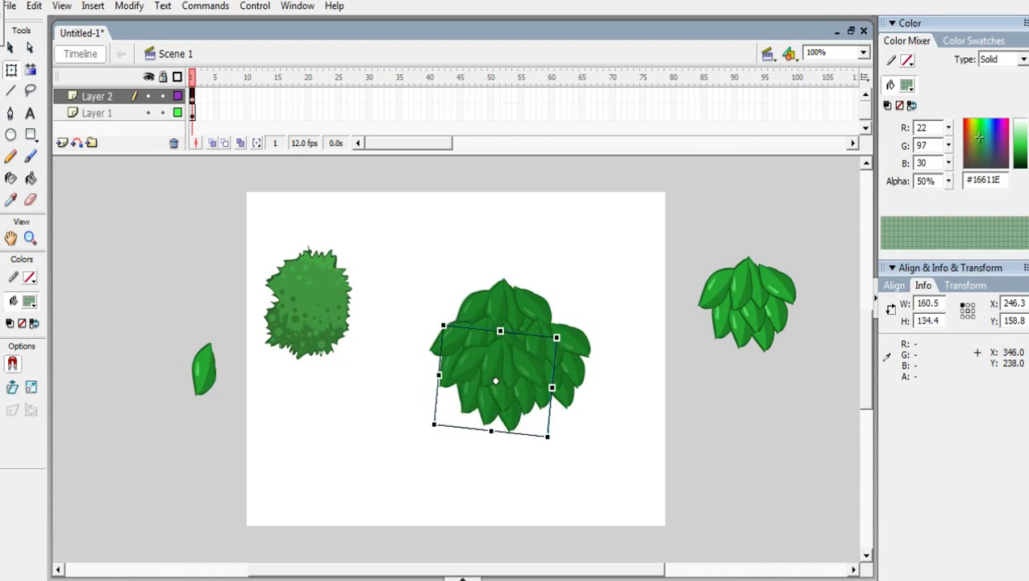
{"action": "left_click", "coordinate": [593, 447]}
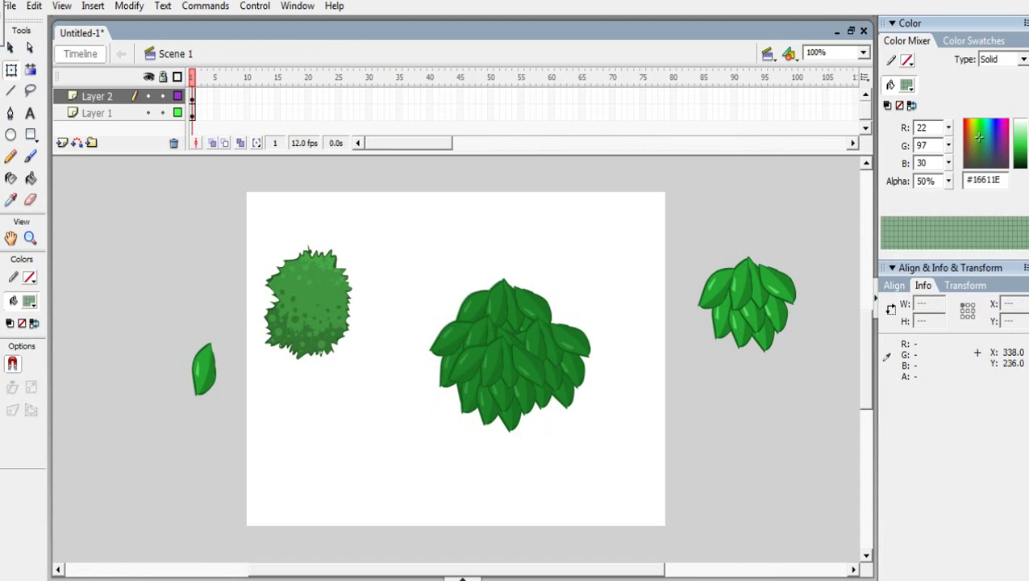
Step: Add one more slightly tilted dark cluster copy at the bush's lower left and deselect it
{"action": "left_click", "coordinate": [513, 391]}
{"action": "left_click_drag", "start_coordinate": [508, 385], "coordinate": [480, 396]}
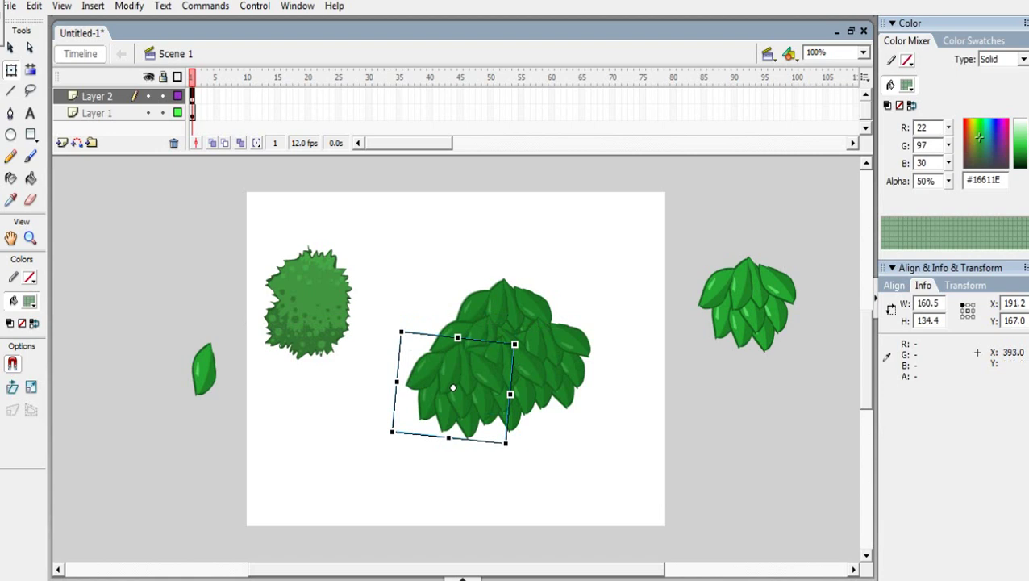
{"action": "left_click", "coordinate": [563, 439]}
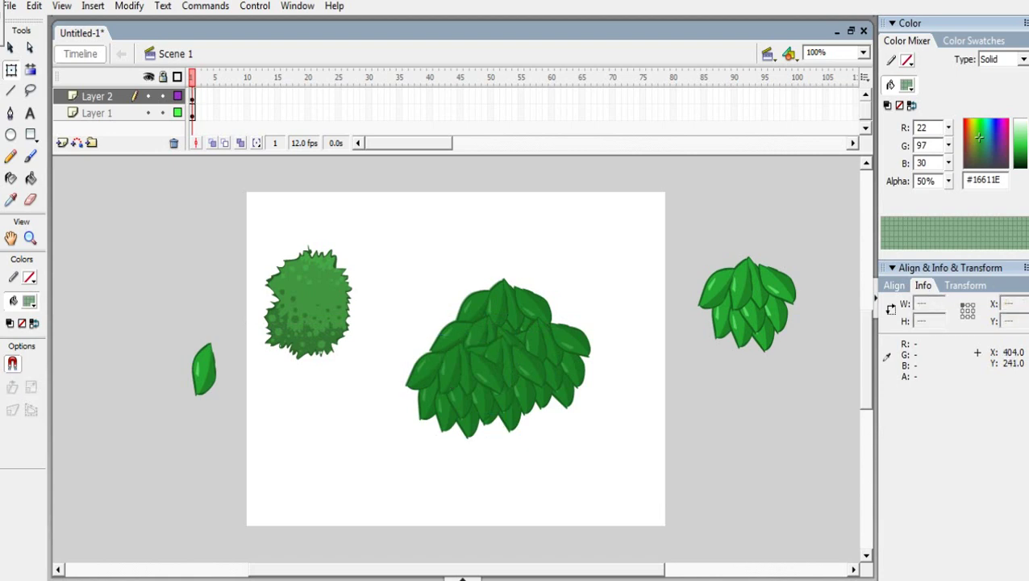
Step: Convert all the overlapping dark clusters into one graphic symbol and shift the resulting bush slightly to the right
{"action": "left_click_drag", "start_coordinate": [390, 247], "coordinate": [643, 429]}
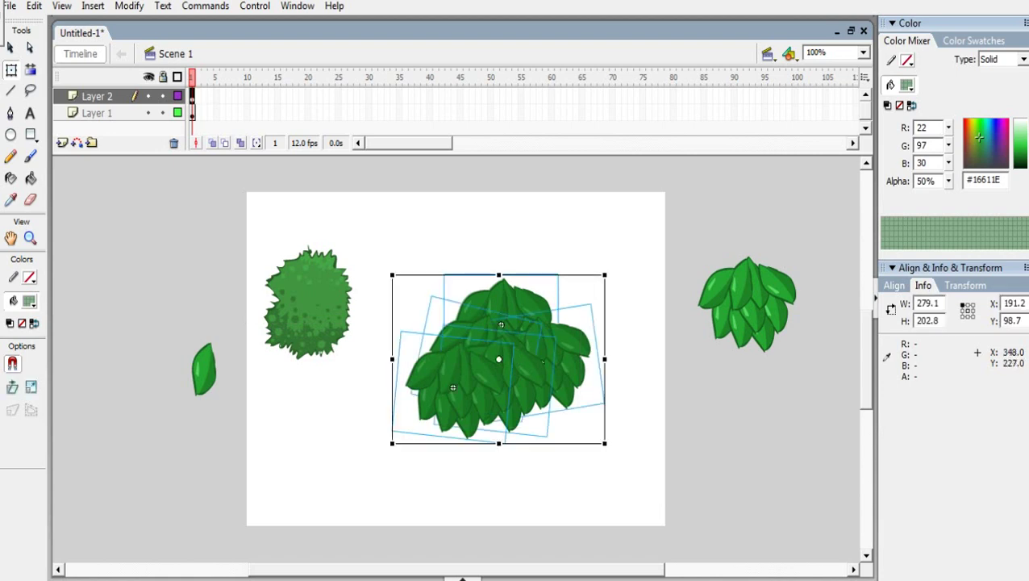
{"action": "right_click", "coordinate": [501, 376]}
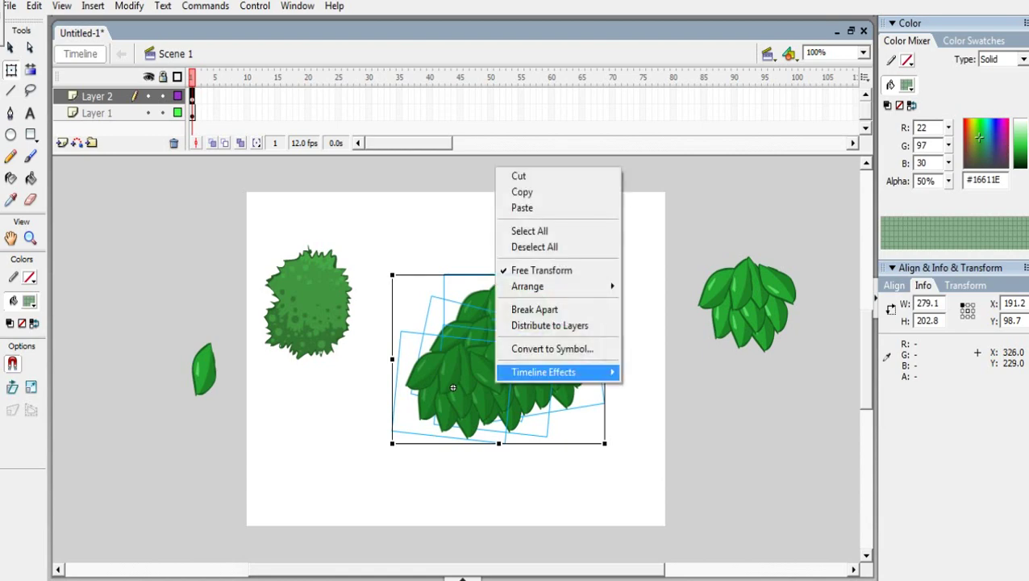
{"action": "left_click", "coordinate": [533, 349]}
{"action": "left_click", "coordinate": [637, 141]}
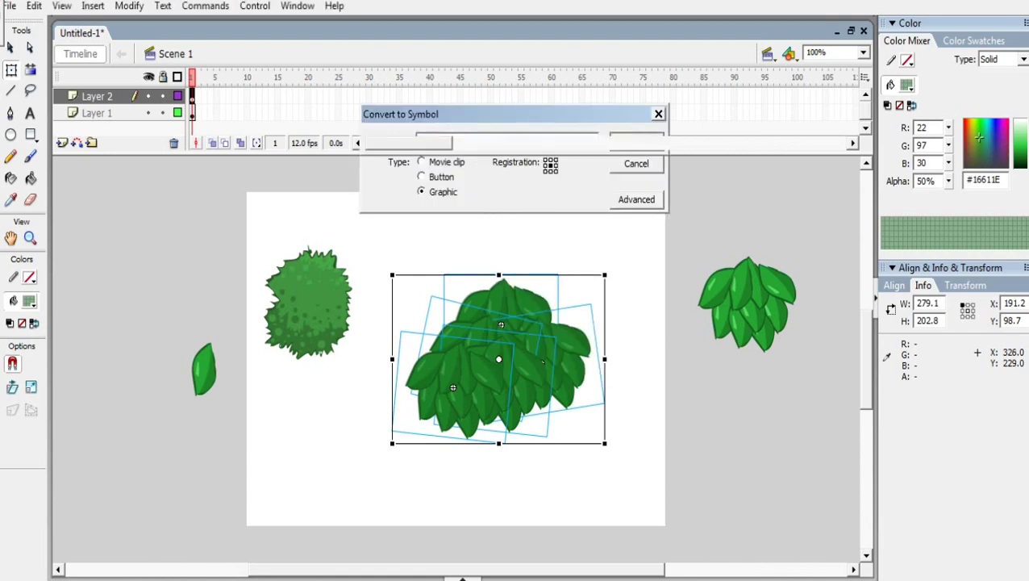
{"action": "left_click", "coordinate": [544, 431]}
{"action": "left_click_drag", "start_coordinate": [527, 378], "coordinate": [566, 333]}
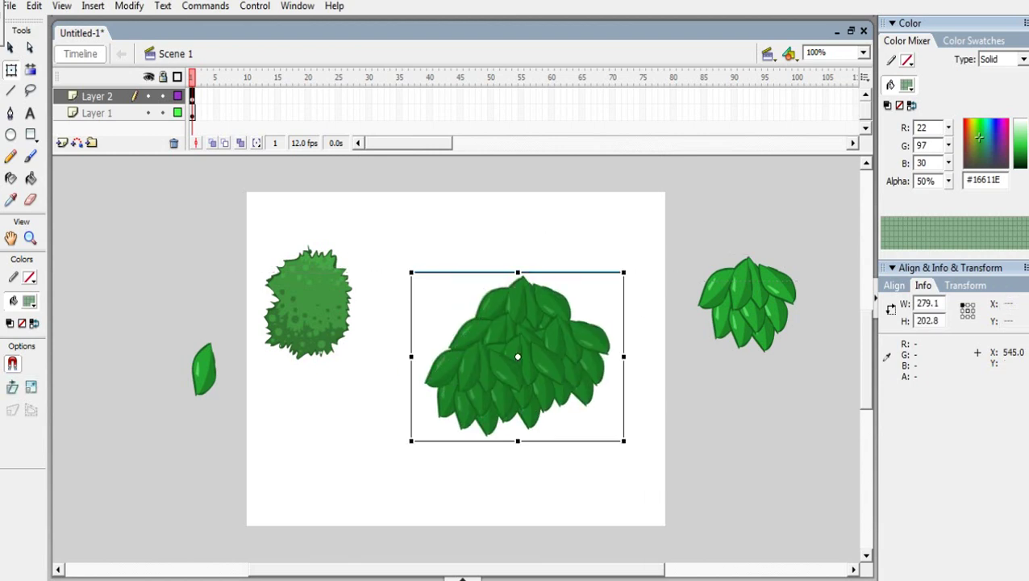
{"action": "left_click", "coordinate": [671, 416]}
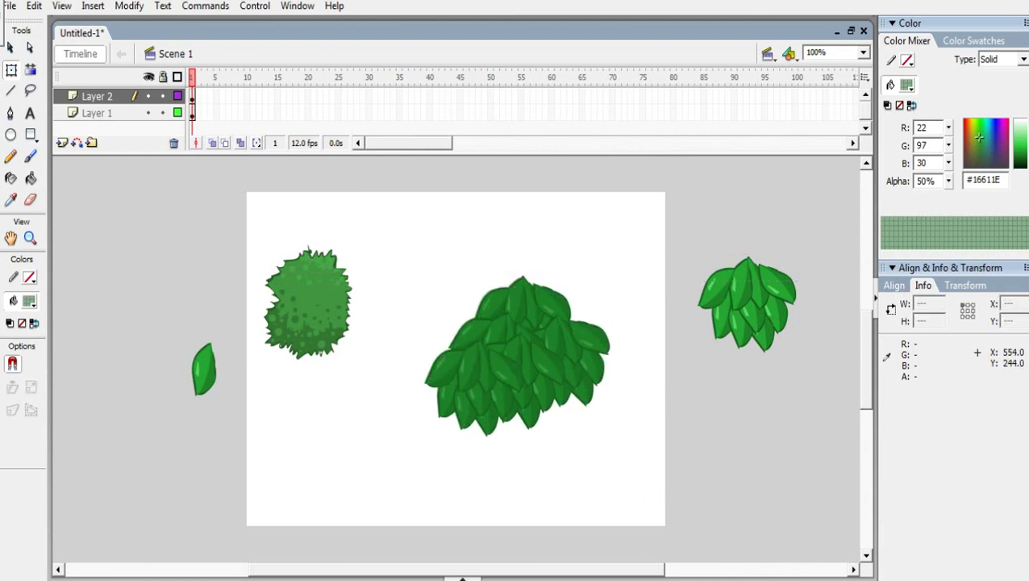
Step: Move the upper-left leaf of the bright off-stage cluster to the stage's lower left corner and break it apart
{"action": "left_click_drag", "start_coordinate": [710, 300], "coordinate": [288, 486]}
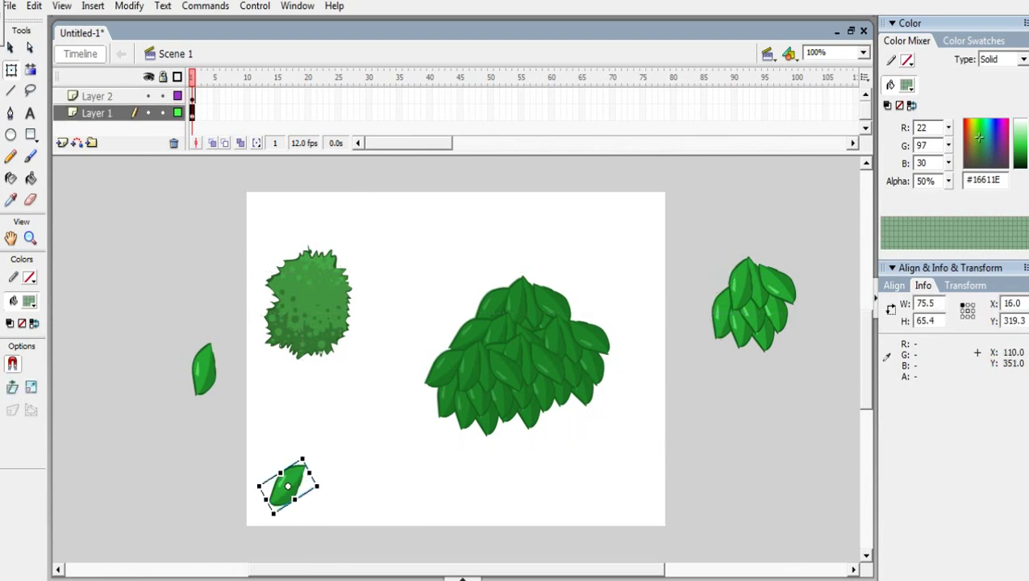
{"action": "key", "text": "ctrl+b"}
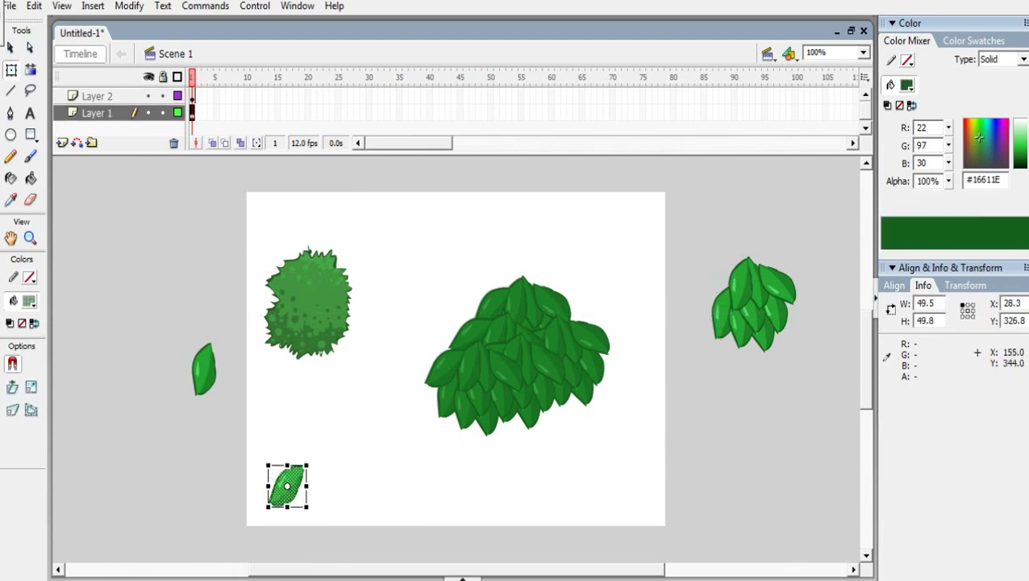
{"action": "left_click", "coordinate": [365, 477]}
{"action": "left_click_drag", "start_coordinate": [252, 454], "coordinate": [340, 509]}
{"action": "key", "text": "ctrl+c"}
{"action": "key", "text": "ctrl+v"}
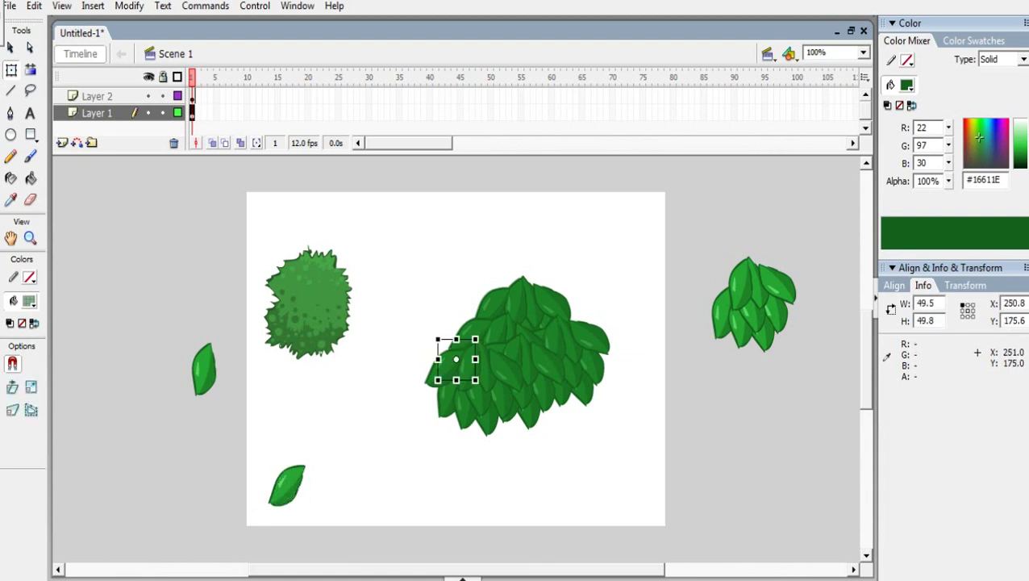
{"action": "key", "text": "ctrl+z"}
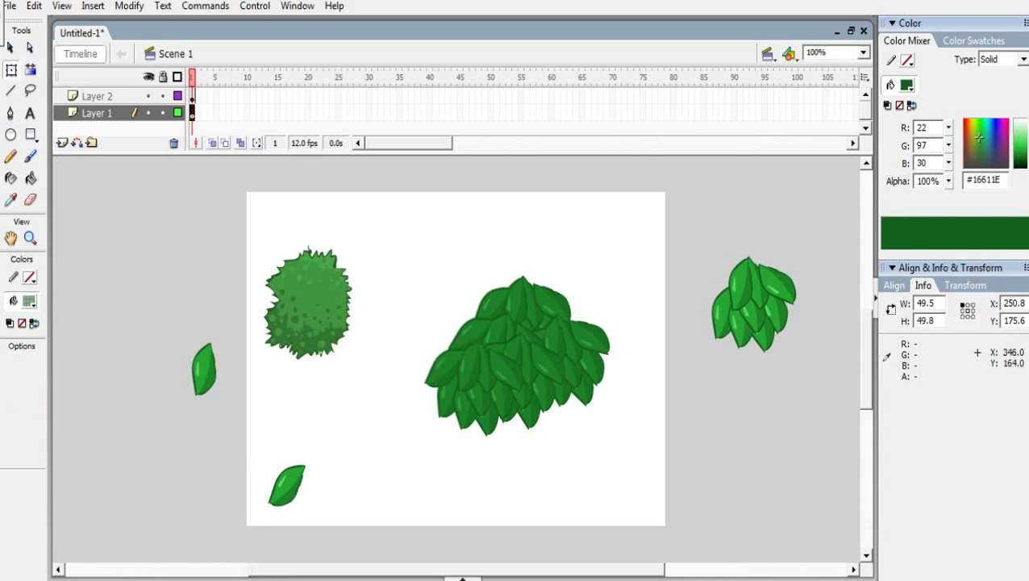
Step: Move the large dark bush down and right, partly over the stage's right edge
{"action": "left_click_drag", "start_coordinate": [529, 347], "coordinate": [625, 425]}
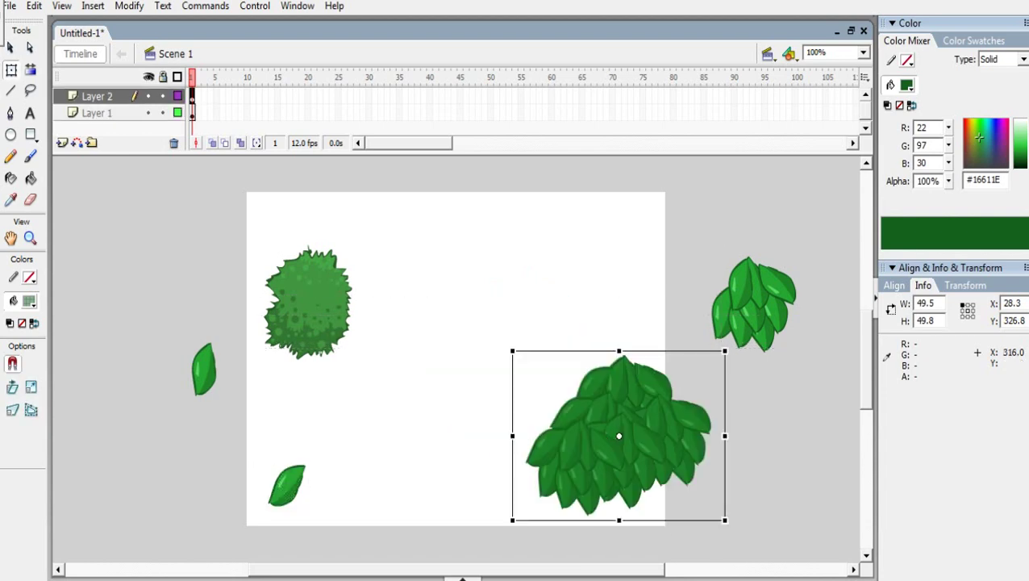
Step: Duplicate the leaf at the stage's lower left corner twice and line the copies up in a row beside it
{"action": "left_click_drag", "start_coordinate": [245, 445], "coordinate": [316, 512]}
{"action": "key", "text": "ctrl+c"}
{"action": "key", "text": "ctrl+v"}
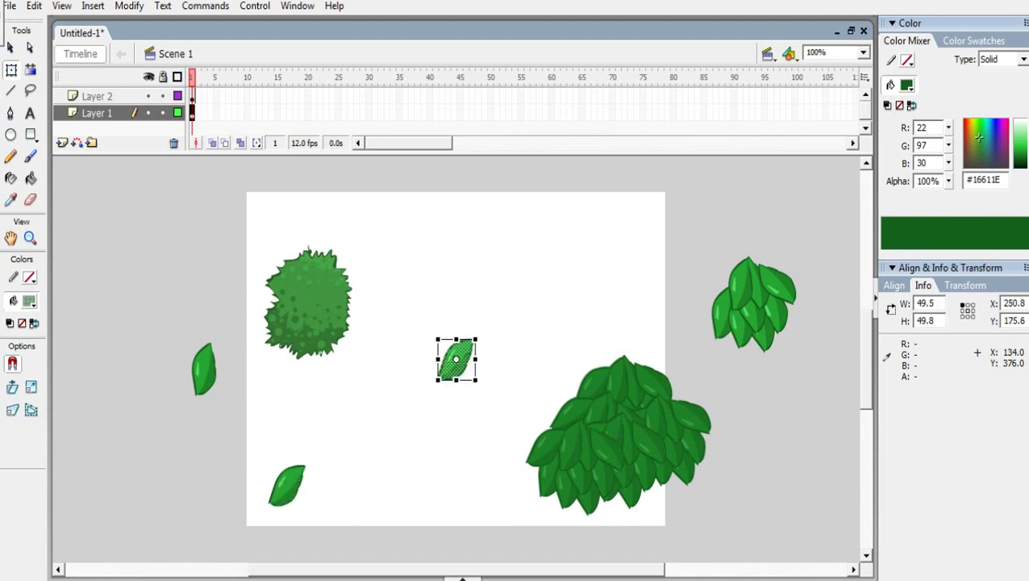
{"action": "left_click_drag", "start_coordinate": [456, 359], "coordinate": [337, 488]}
{"action": "key", "text": "ctrl+v"}
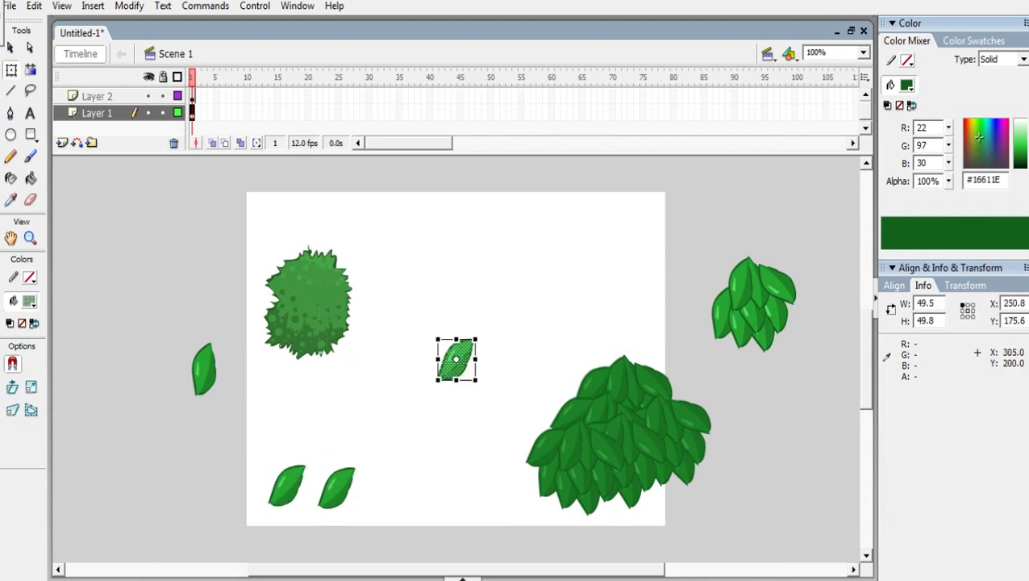
{"action": "left_click_drag", "start_coordinate": [457, 368], "coordinate": [388, 498]}
Step: Move the large dark bush up and left, fully onto the stage beside the jagged bush
{"action": "left_click", "coordinate": [458, 442]}
{"action": "left_click_drag", "start_coordinate": [518, 337], "coordinate": [714, 519]}
{"action": "mouse_move", "coordinate": [641, 456]}
{"action": "left_mouse_down"}
{"action": "mouse_move", "coordinate": [572, 410]}
{"action": "mouse_move", "coordinate": [531, 329]}
{"action": "mouse_move", "coordinate": [520, 333]}
{"action": "left_mouse_up"}
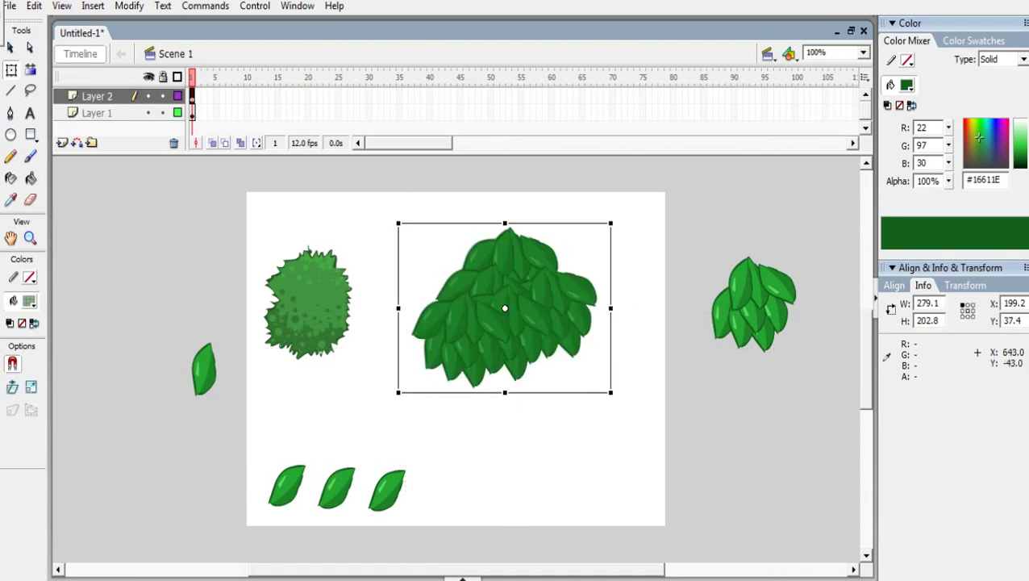
Step: Fill the outline of the first leaf in the row with dark olive #5C6413
{"action": "left_click", "coordinate": [863, 53]}
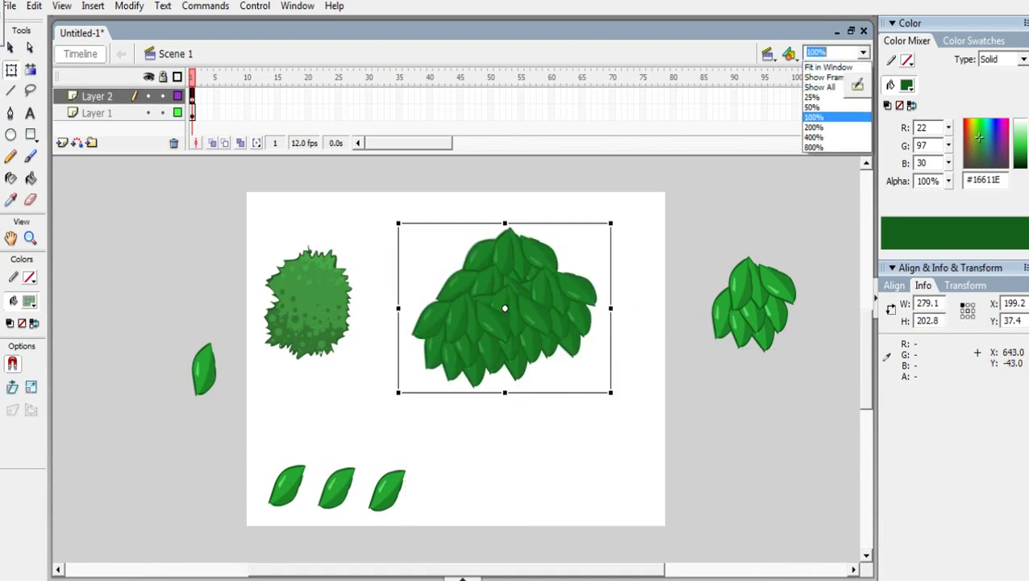
{"action": "left_click", "coordinate": [818, 122]}
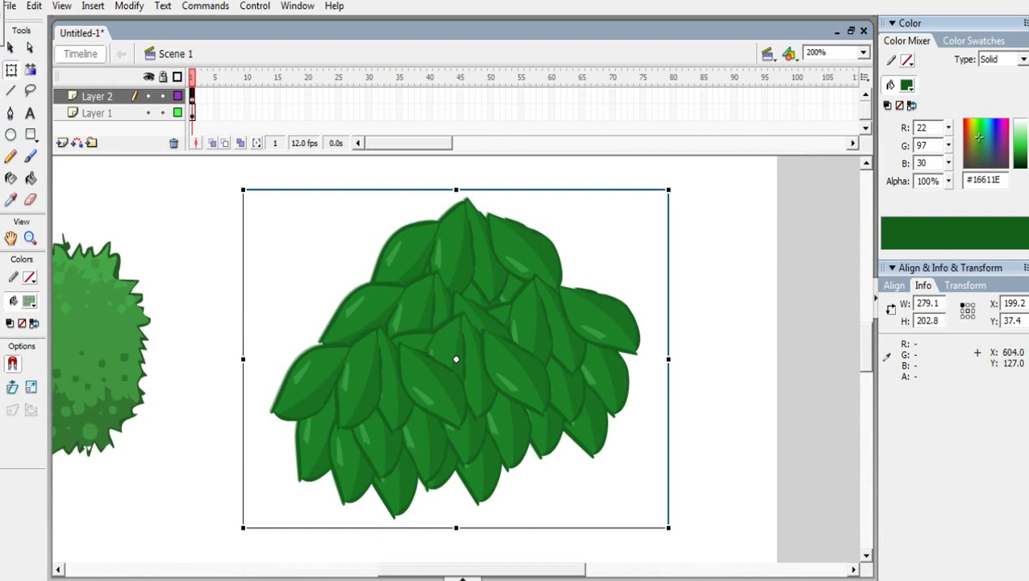
{"action": "left_click_drag", "start_coordinate": [867, 343], "coordinate": [866, 380]}
{"action": "left_click_drag", "start_coordinate": [578, 570], "coordinate": [523, 569]}
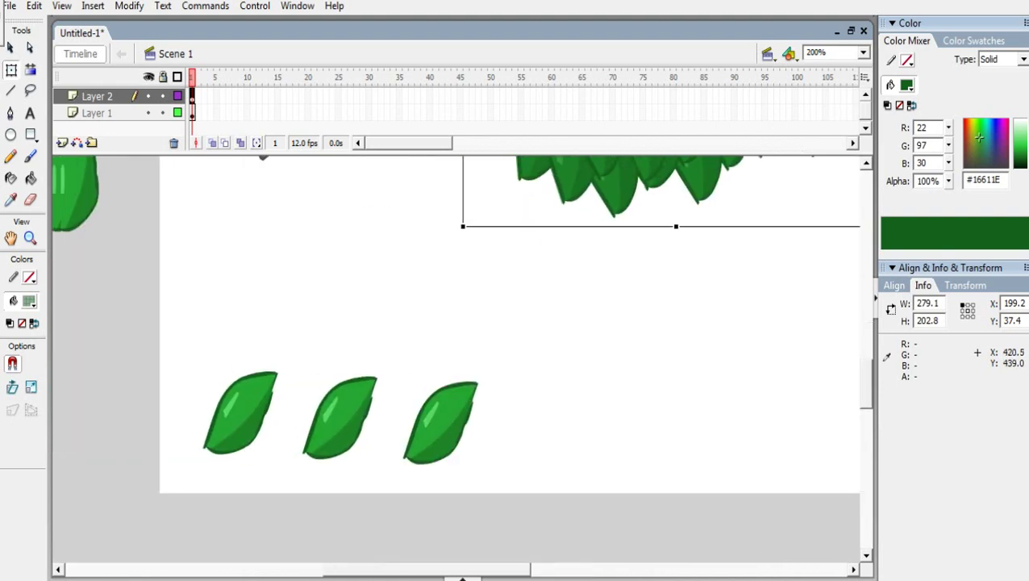
{"action": "scroll", "coordinate": [463, 577], "scroll_direction": "left", "scroll_amount": 1}
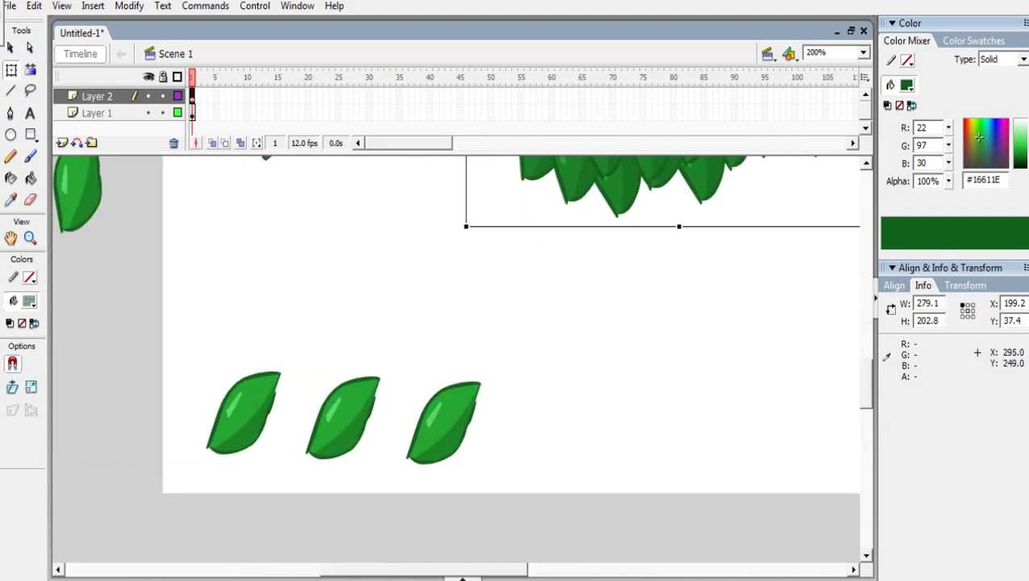
{"action": "left_click_drag", "start_coordinate": [979, 139], "coordinate": [972, 133]}
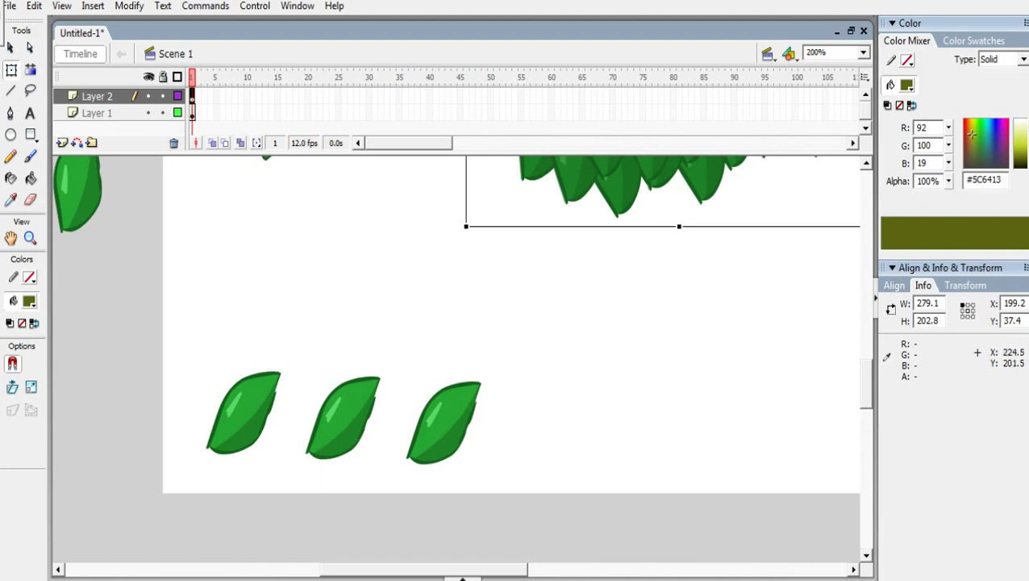
{"action": "left_click", "coordinate": [31, 178]}
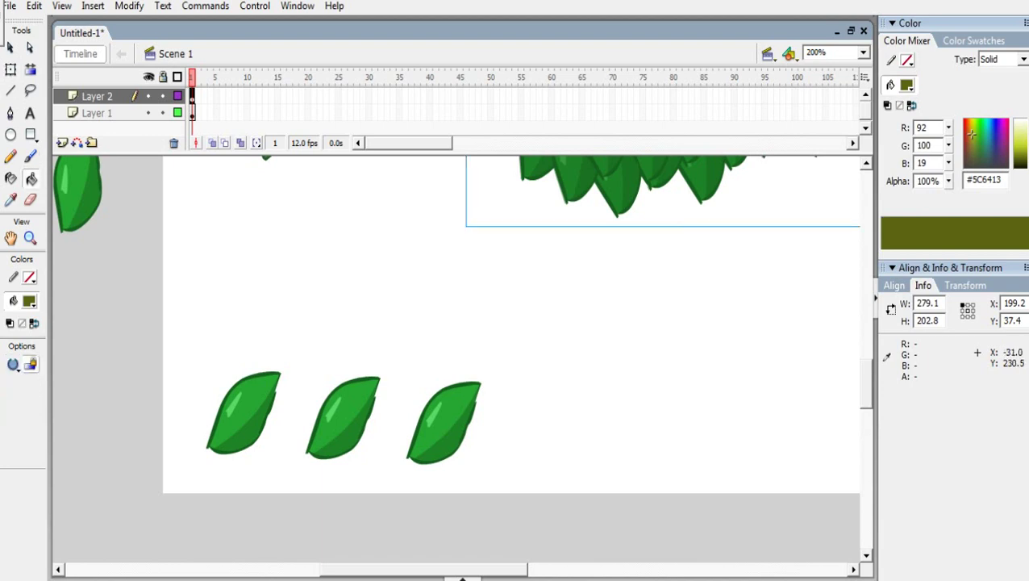
{"action": "left_click", "coordinate": [13, 364]}
{"action": "left_click", "coordinate": [80, 389]}
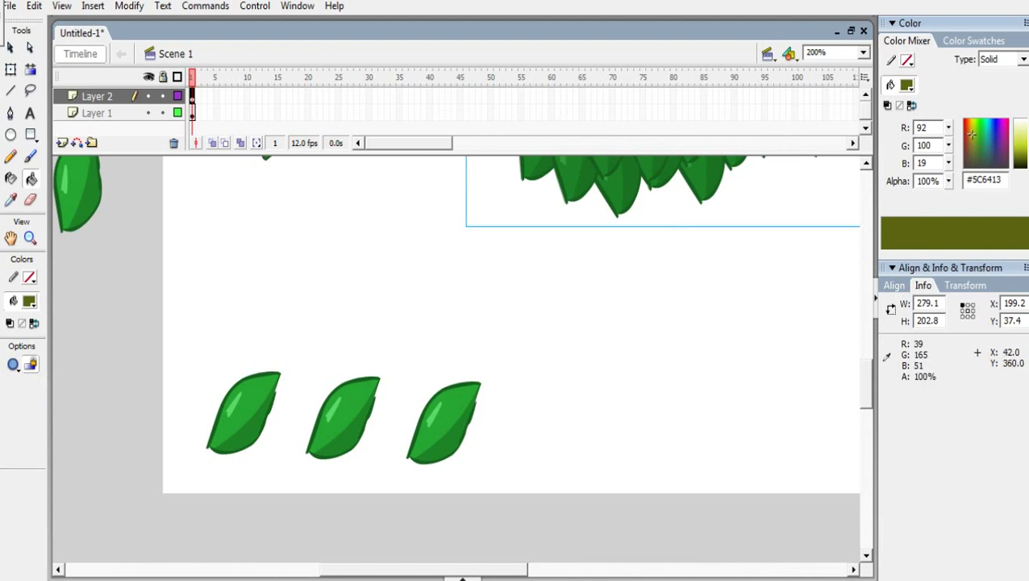
{"action": "left_click", "coordinate": [215, 423]}
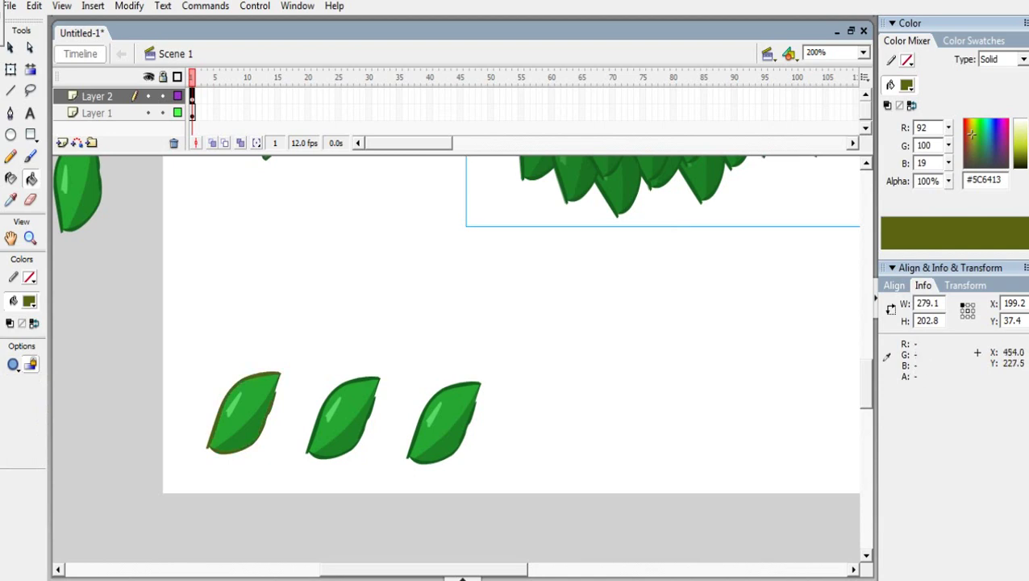
Step: Fill the shaded lower half of the first leaf with a medium olive tone lighter than its outline
{"action": "left_click_drag", "start_coordinate": [1028, 157], "coordinate": [1027, 150]}
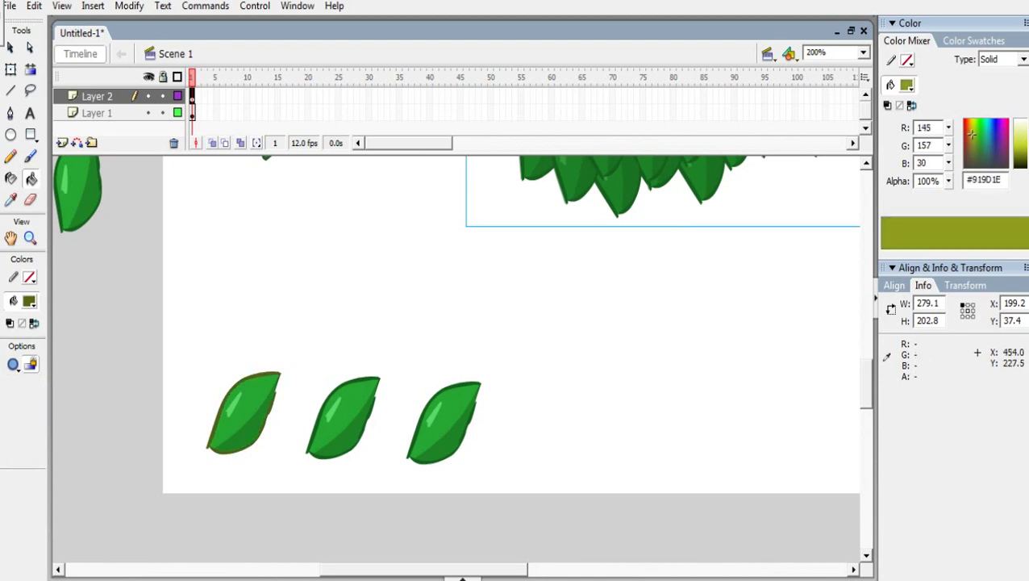
{"action": "left_click", "coordinate": [246, 436]}
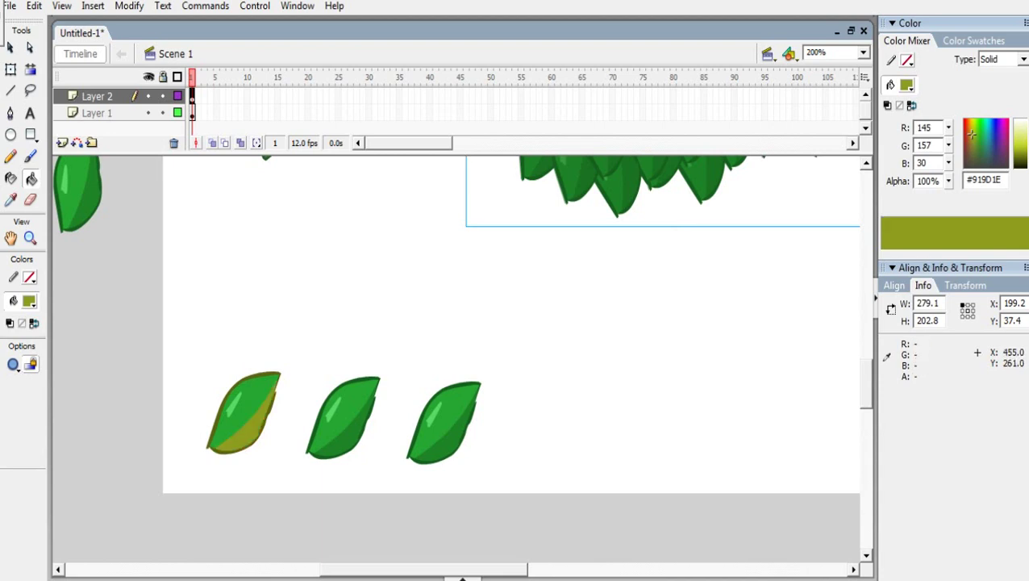
{"action": "left_click_drag", "start_coordinate": [1027, 150], "coordinate": [1028, 146]}
{"action": "left_click", "coordinate": [248, 436]}
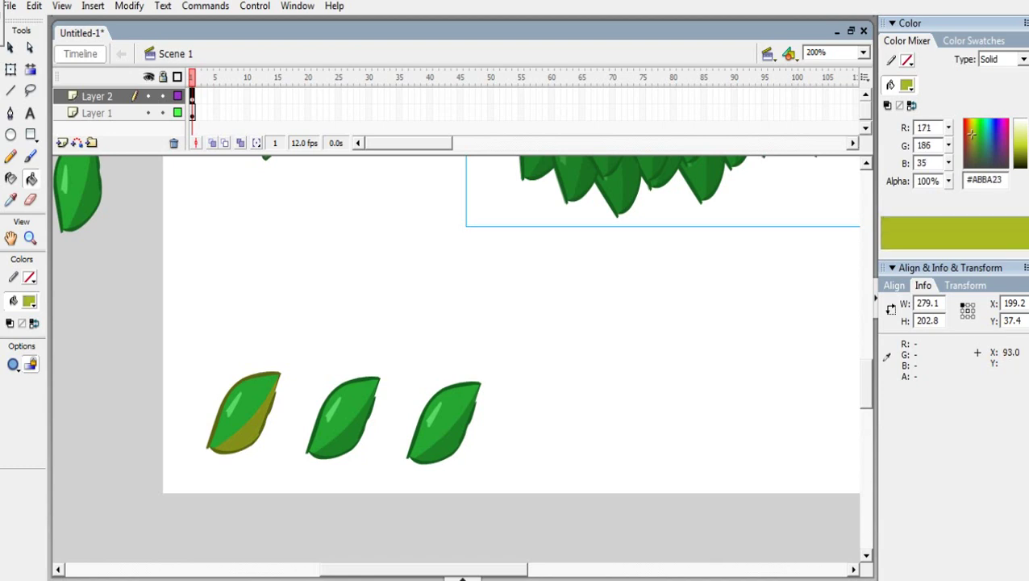
Step: Fill the first leaf's upper half with yellow-green #ABBA23 and its highlight with #CCDB3E
{"action": "left_click", "coordinate": [260, 394]}
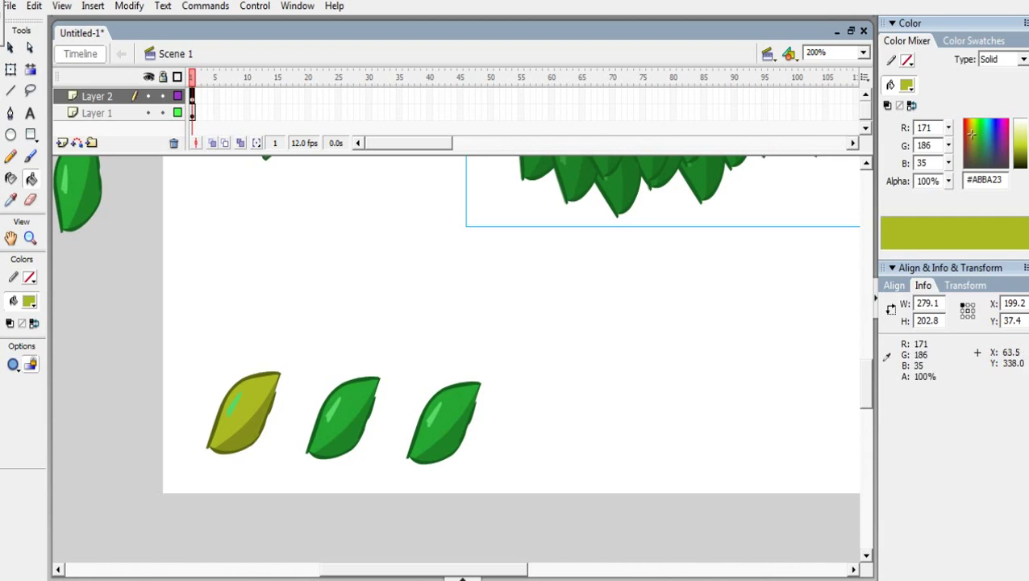
{"action": "left_click_drag", "start_coordinate": [1027, 147], "coordinate": [1028, 141]}
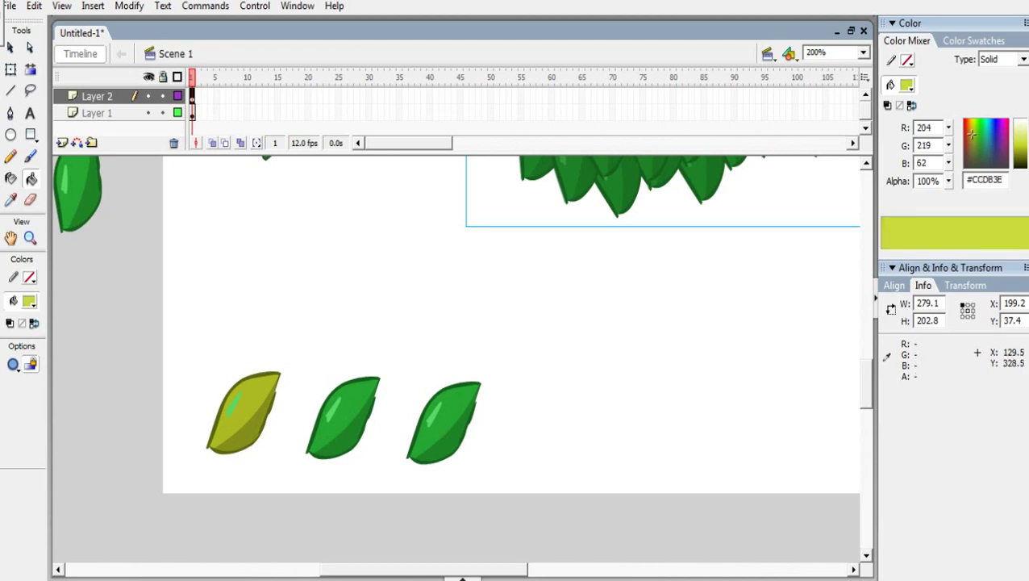
{"action": "left_click", "coordinate": [233, 407]}
Step: Fill the outline of the middle leaf in the row with reddish brown #8C3815
{"action": "left_click", "coordinate": [972, 134]}
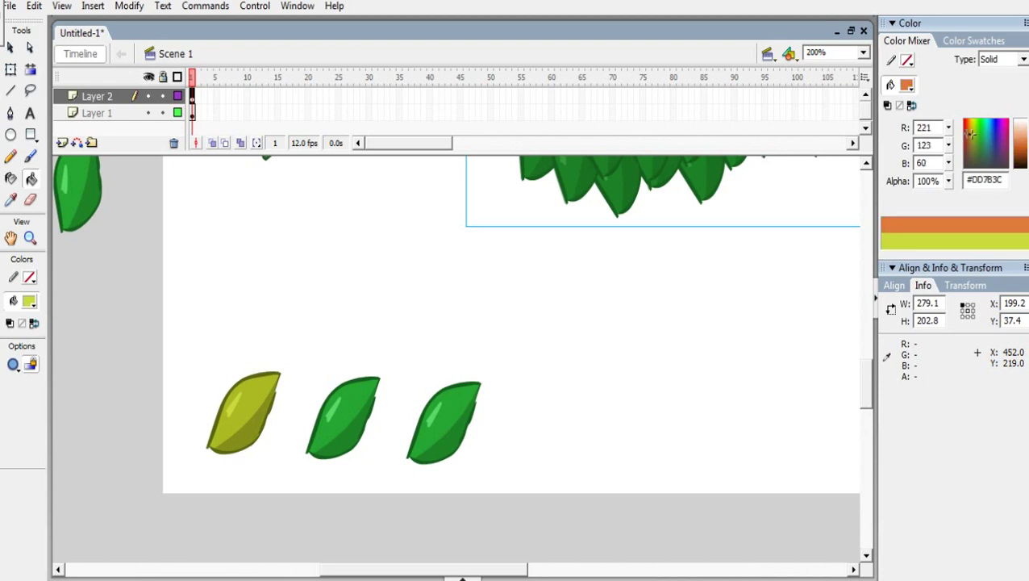
{"action": "left_click", "coordinate": [967, 132]}
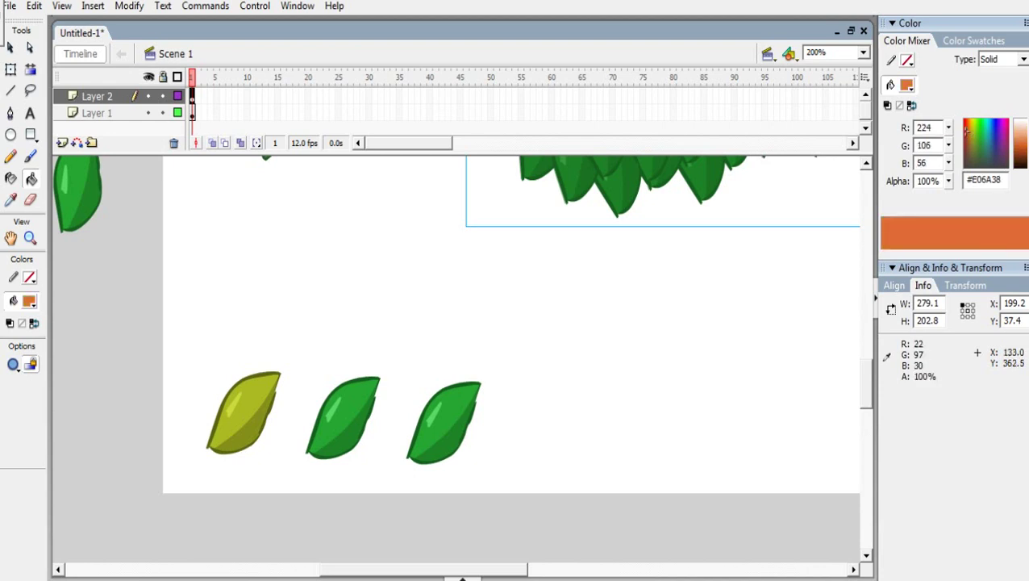
{"action": "left_click_drag", "start_coordinate": [1027, 141], "coordinate": [1028, 153]}
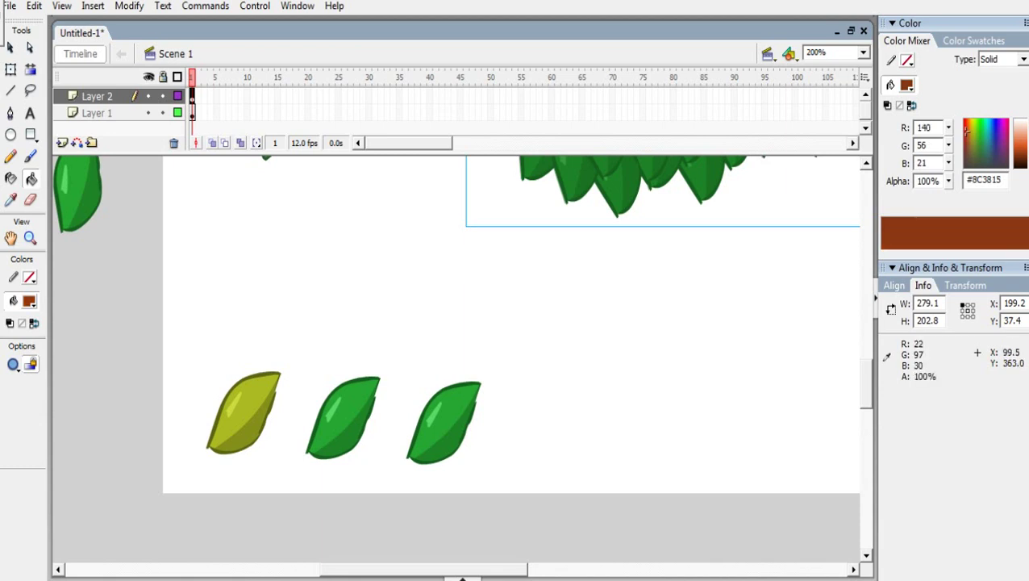
{"action": "left_click", "coordinate": [324, 421]}
Step: Recolour the inside of the middle leaf in orange: a darker lower half, a brighter upper half and a #E9916B highlight
{"action": "left_click_drag", "start_coordinate": [1018, 142], "coordinate": [1025, 136]}
{"action": "left_click", "coordinate": [371, 420]}
{"action": "left_click", "coordinate": [353, 403]}
{"action": "left_click", "coordinate": [333, 412]}
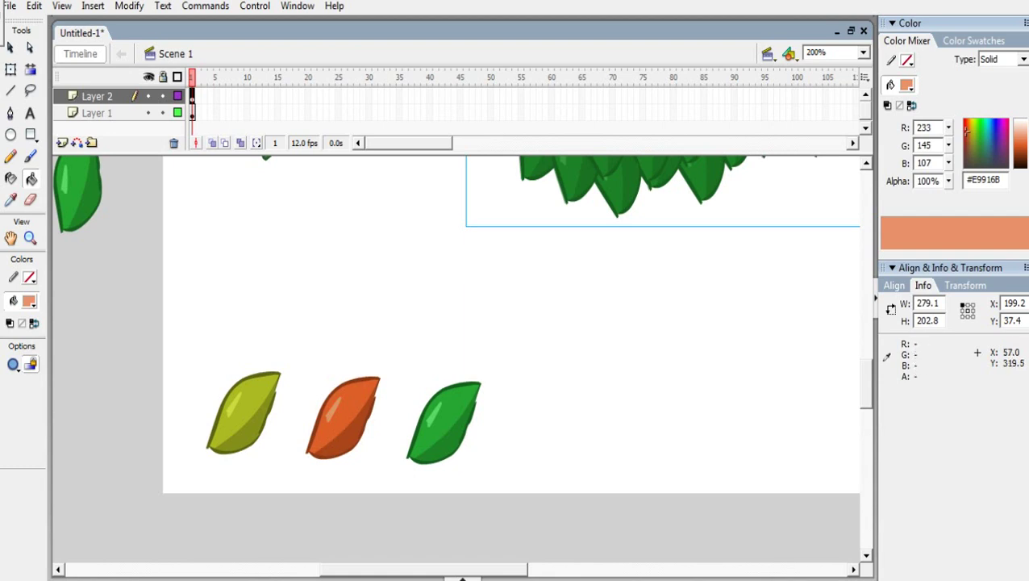
Step: Convert the complete yellow-green leaf into a symbol
{"action": "left_click", "coordinate": [11, 70]}
{"action": "left_click_drag", "start_coordinate": [167, 324], "coordinate": [290, 475]}
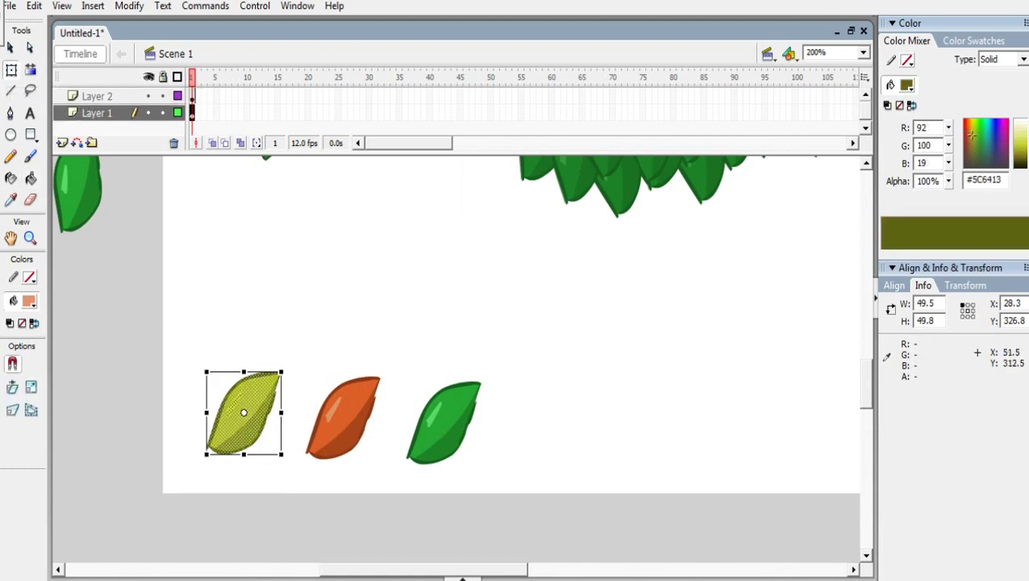
{"action": "right_click", "coordinate": [230, 423]}
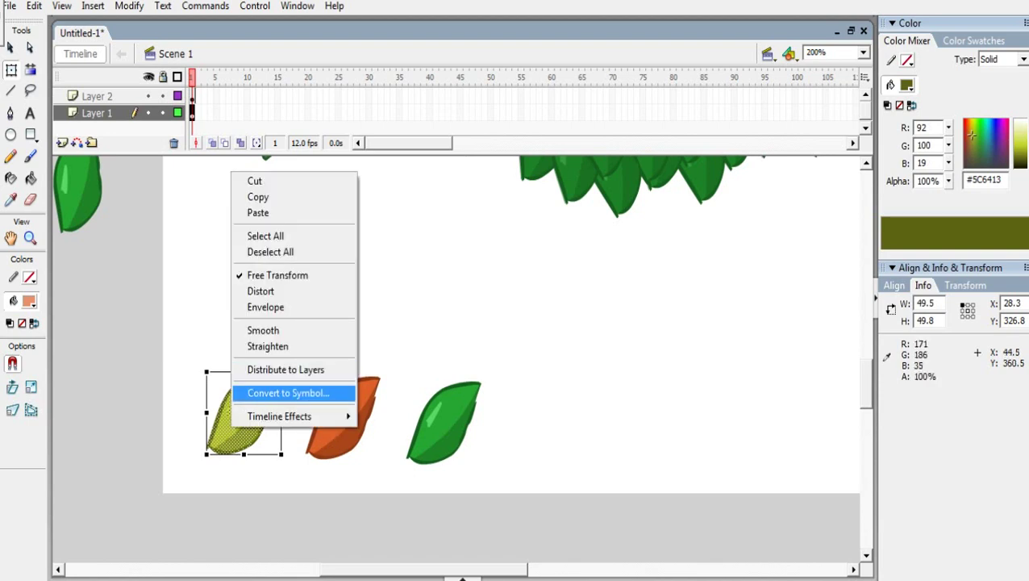
{"action": "left_click", "coordinate": [275, 392]}
{"action": "left_click", "coordinate": [636, 141]}
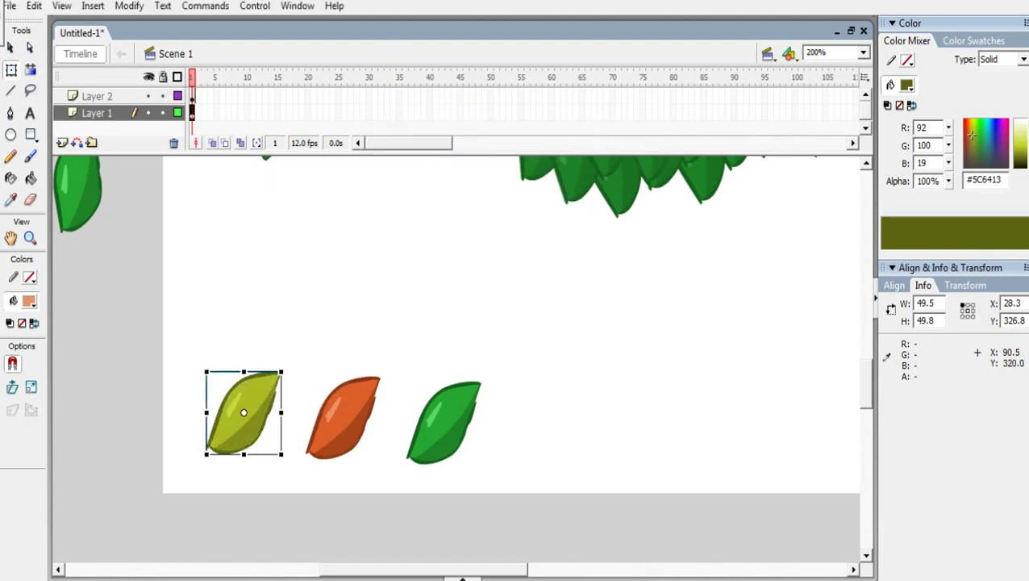
Step: Convert the complete orange leaf into a symbol
{"action": "left_click_drag", "start_coordinate": [301, 349], "coordinate": [386, 480]}
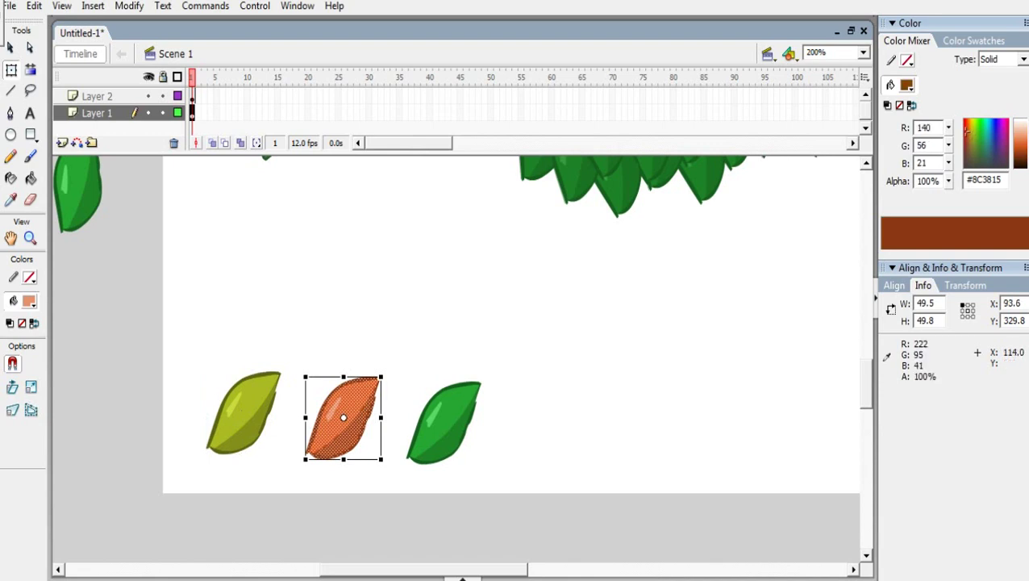
{"action": "right_click", "coordinate": [344, 418]}
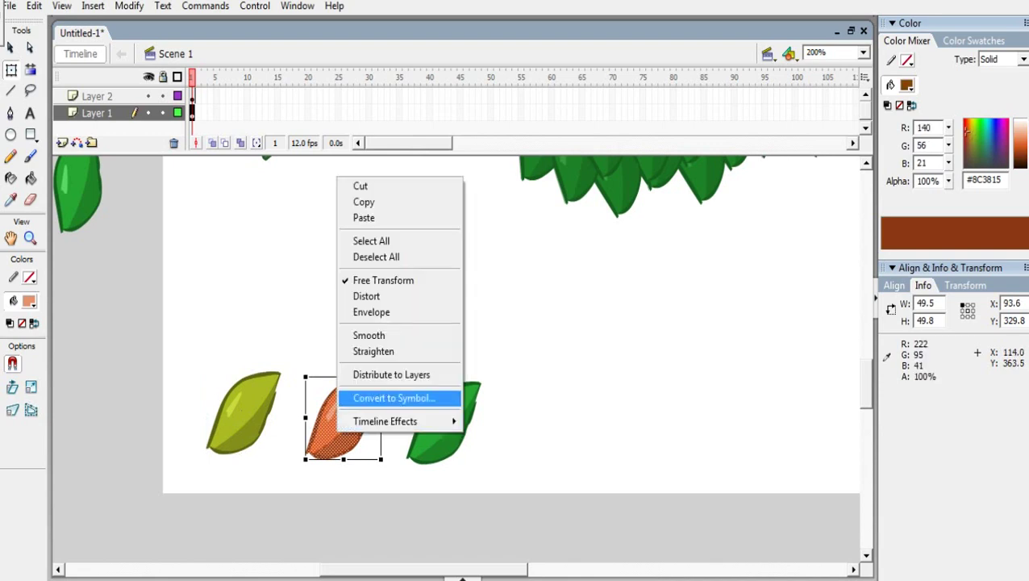
{"action": "left_click", "coordinate": [387, 397]}
{"action": "key", "text": "Return"}
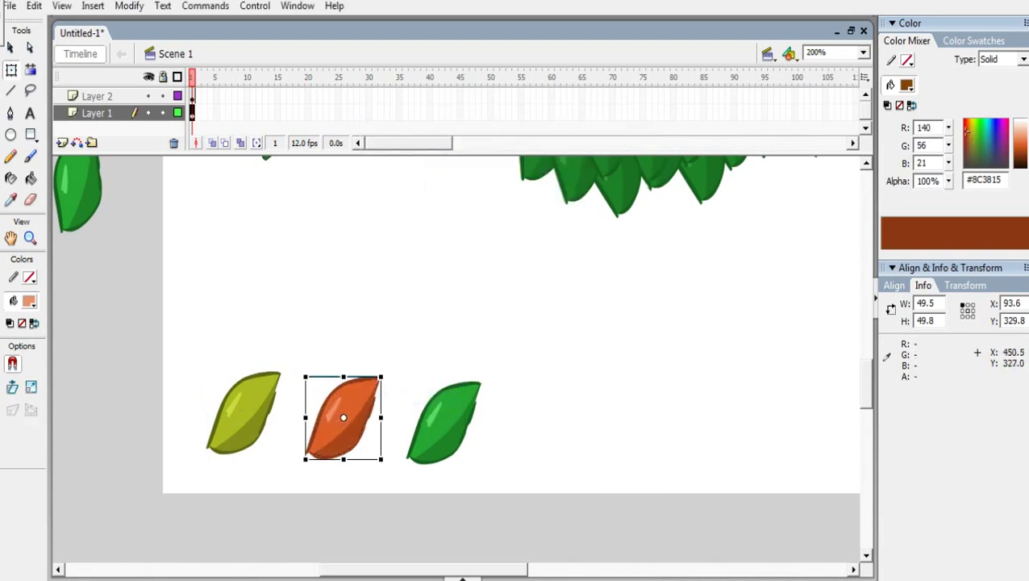
Step: Place the orange and yellow-green leaves side by side just below the dark bush
{"action": "left_click_drag", "start_coordinate": [866, 375], "coordinate": [867, 368]}
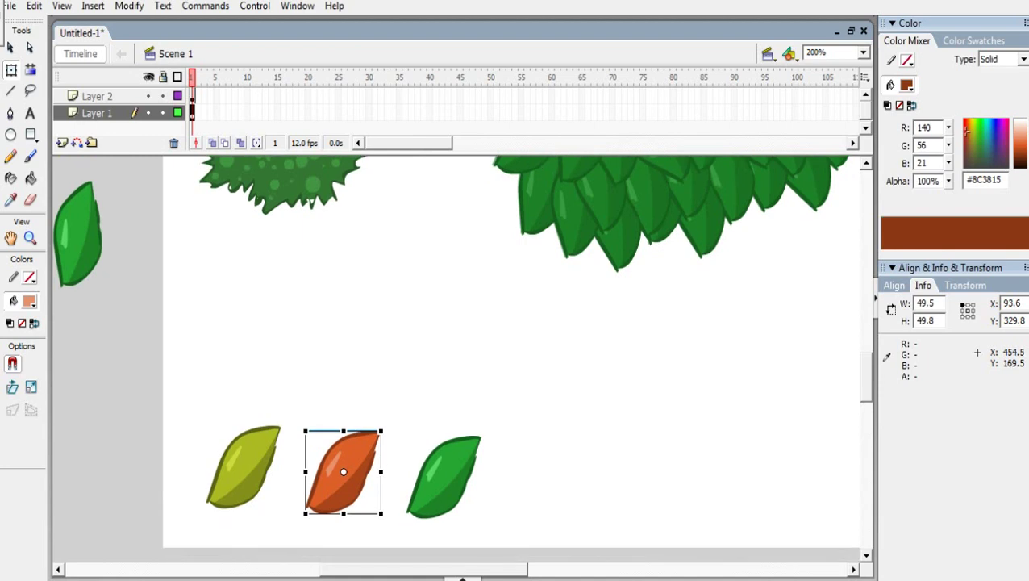
{"action": "left_click", "coordinate": [864, 53]}
{"action": "left_click", "coordinate": [815, 117]}
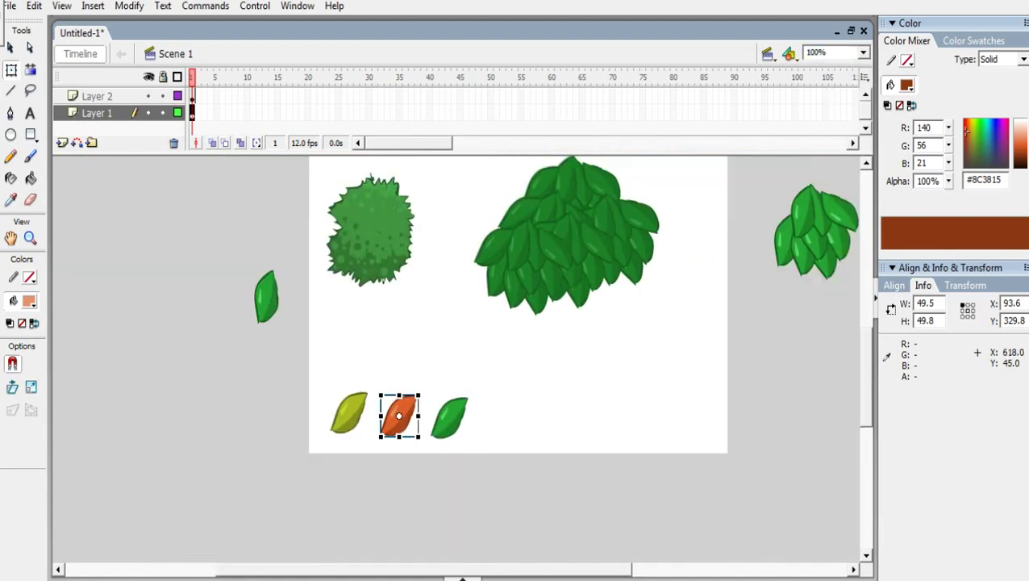
{"action": "left_click_drag", "start_coordinate": [398, 415], "coordinate": [549, 361]}
{"action": "left_click_drag", "start_coordinate": [446, 420], "coordinate": [505, 368]}
{"action": "key", "text": "ctrl+z"}
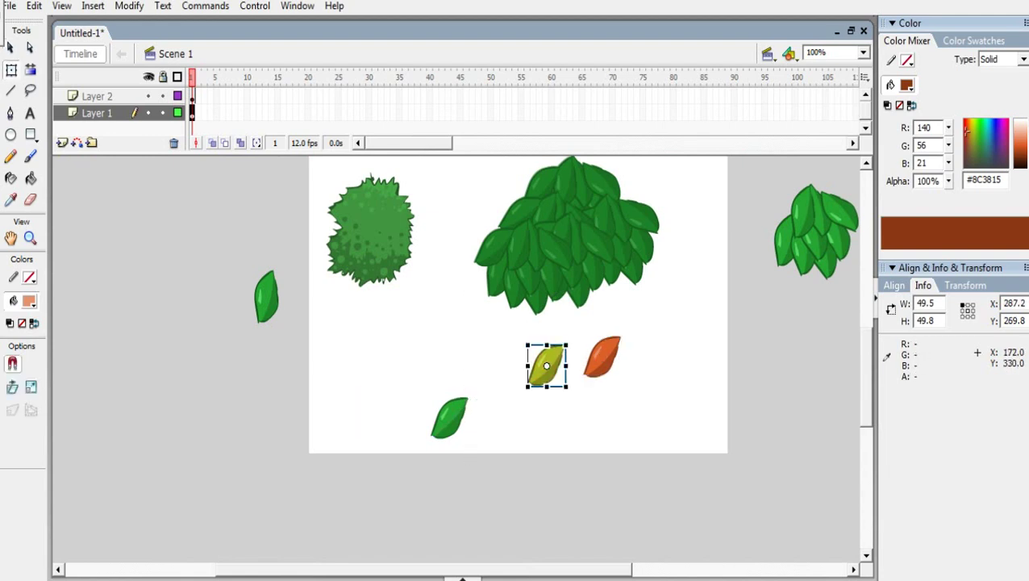
Step: Delete the leftover green leaf copy and bring the off-stage green leaf in beside the yellow-green one
{"action": "left_click_drag", "start_coordinate": [423, 378], "coordinate": [481, 444]}
{"action": "key", "text": "Delete"}
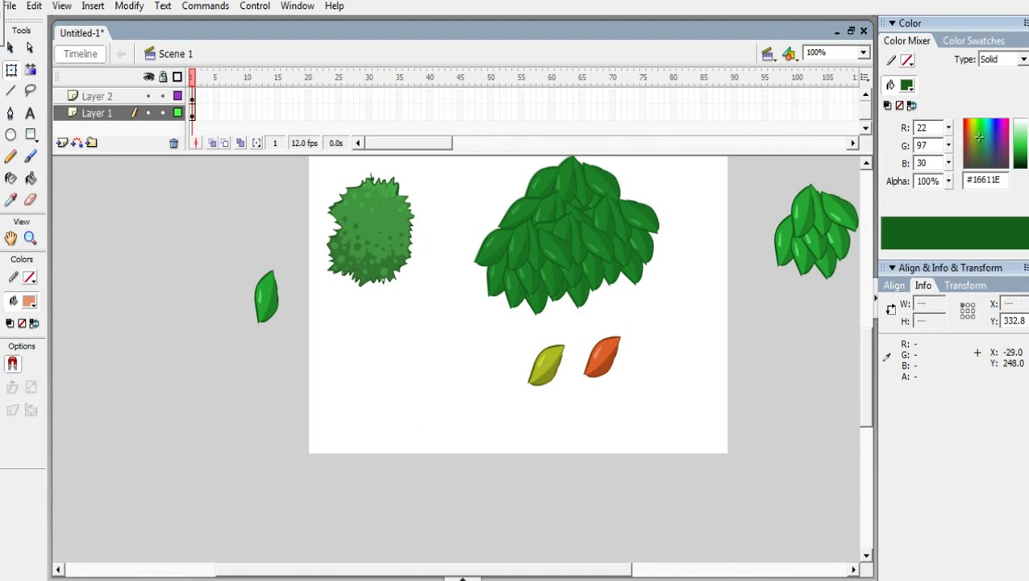
{"action": "left_click_drag", "start_coordinate": [266, 297], "coordinate": [476, 365]}
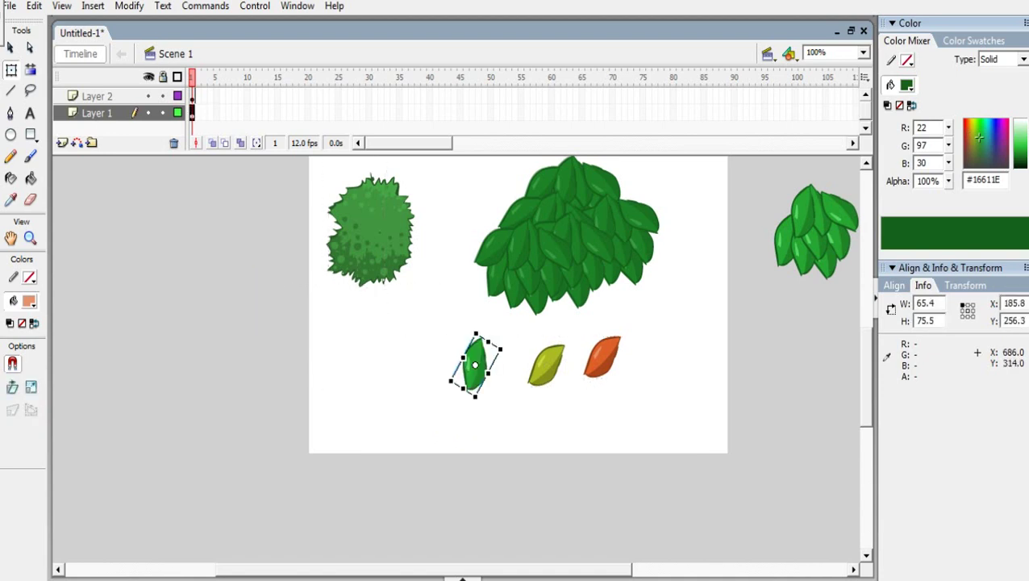
{"action": "scroll", "coordinate": [516, 322], "scroll_direction": "up", "scroll_amount": 3}
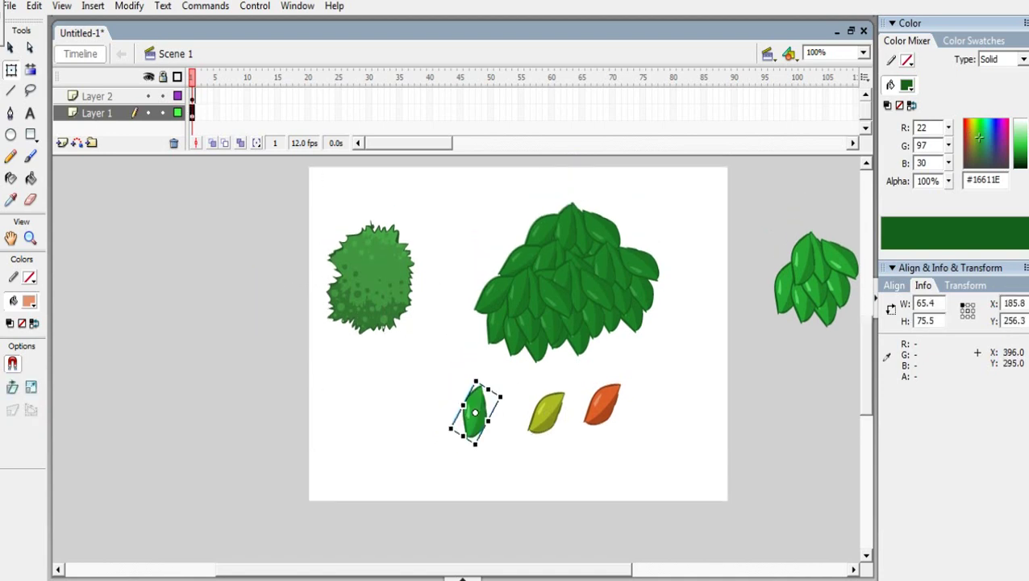
Step: Shift the orange leaf slightly to the right, then try placing the green leaf on the bush and undo that placement
{"action": "left_click_drag", "start_coordinate": [602, 404], "coordinate": [645, 398]}
{"action": "left_click_drag", "start_coordinate": [475, 412], "coordinate": [519, 295]}
{"action": "key", "text": "ctrl+z"}
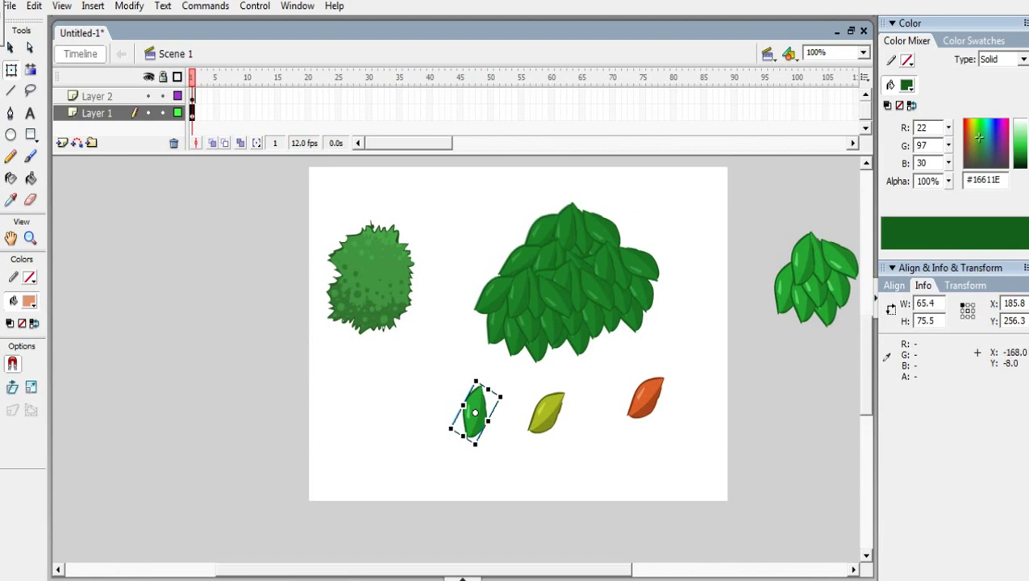
Step: Move Layer 1 above Layer 2 and place the bright green leaf on the left part of the dark bush
{"action": "left_click_drag", "start_coordinate": [97, 113], "coordinate": [97, 92]}
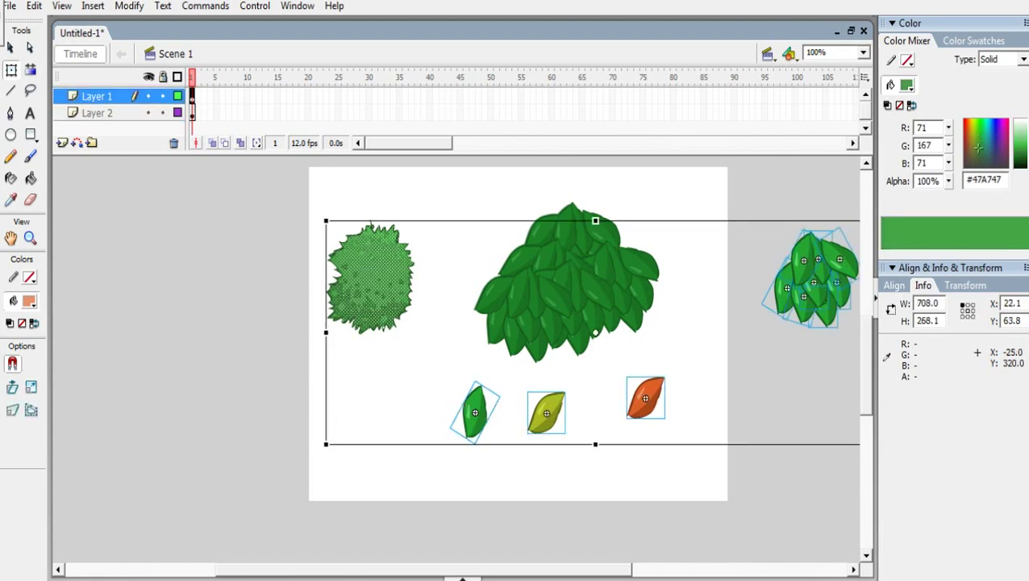
{"action": "left_click", "coordinate": [402, 490]}
{"action": "left_click_drag", "start_coordinate": [476, 419], "coordinate": [517, 296]}
{"action": "left_click", "coordinate": [468, 437]}
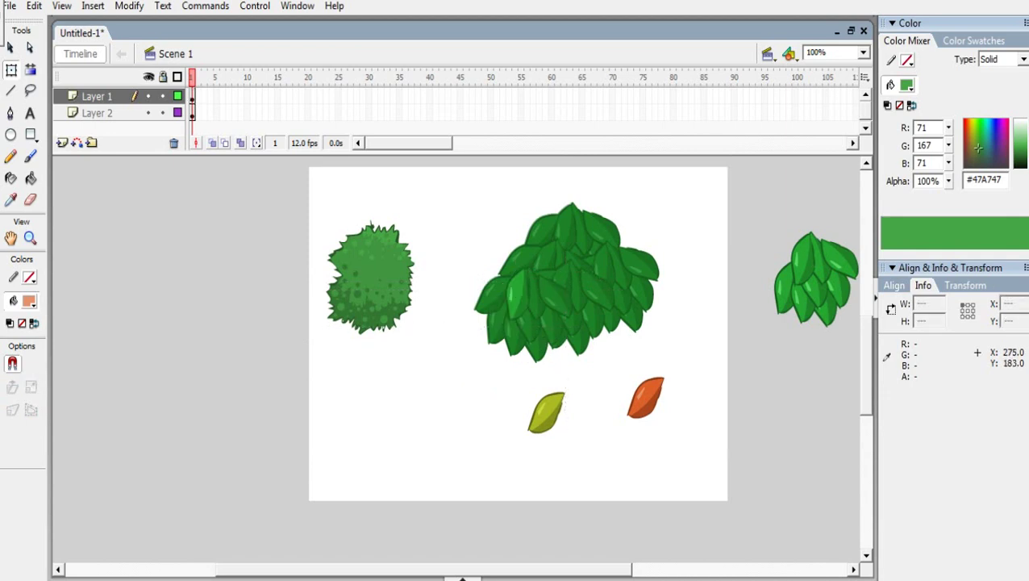
Step: Take the bright green leaf off the dark bush and gather it with the yellow-green and orange leaves along the stage's lower-left edge
{"action": "left_click_drag", "start_coordinate": [515, 284], "coordinate": [467, 407]}
{"action": "left_click", "coordinate": [557, 431]}
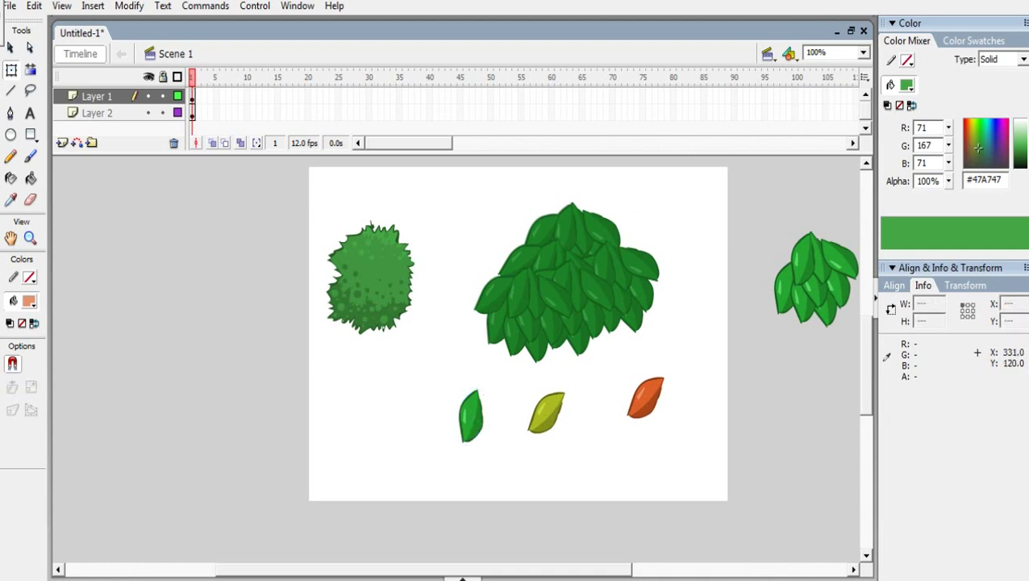
{"action": "left_click", "coordinate": [576, 262]}
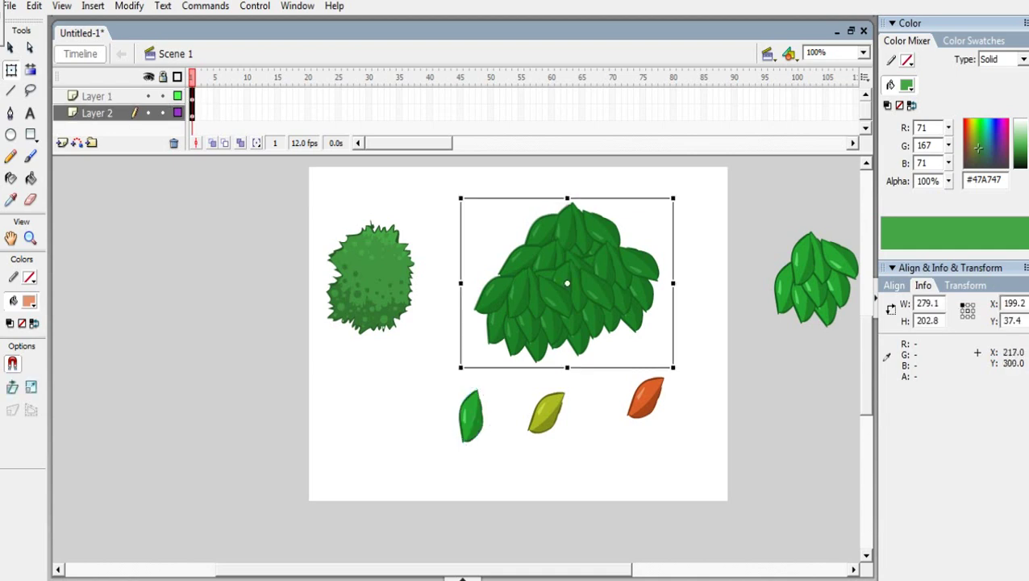
{"action": "left_click_drag", "start_coordinate": [472, 415], "coordinate": [322, 478]}
{"action": "left_click_drag", "start_coordinate": [547, 411], "coordinate": [395, 478]}
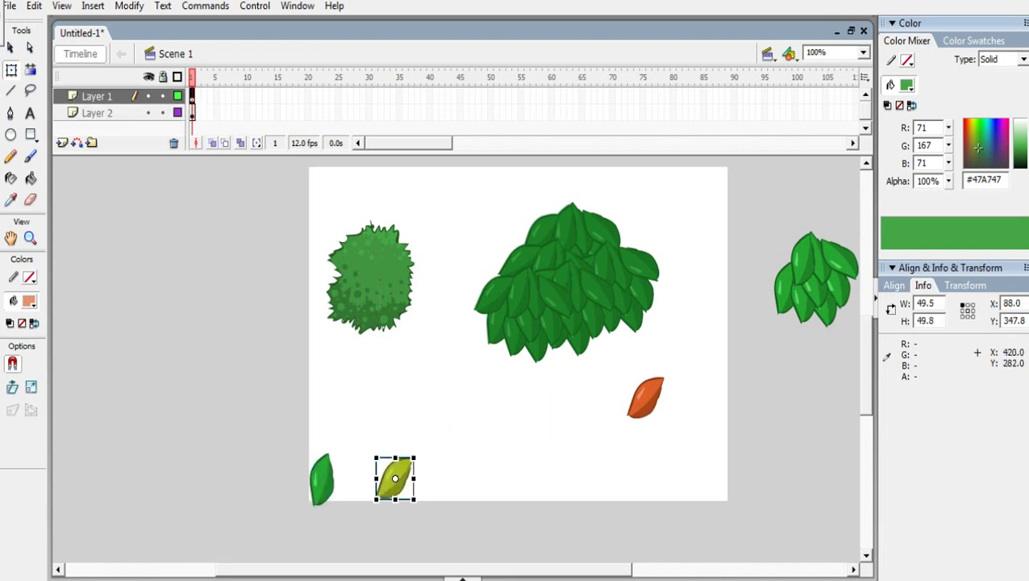
{"action": "left_click_drag", "start_coordinate": [646, 396], "coordinate": [444, 490]}
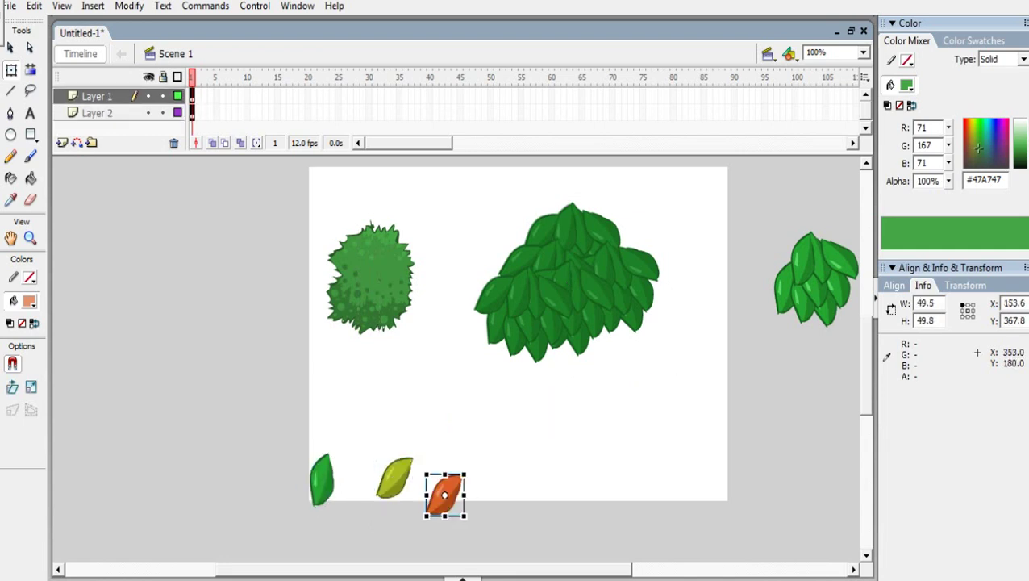
Step: Paste a copy of the dark bush and place it below and to the right of the original
{"action": "left_click", "coordinate": [576, 314]}
{"action": "key", "text": "ctrl+v"}
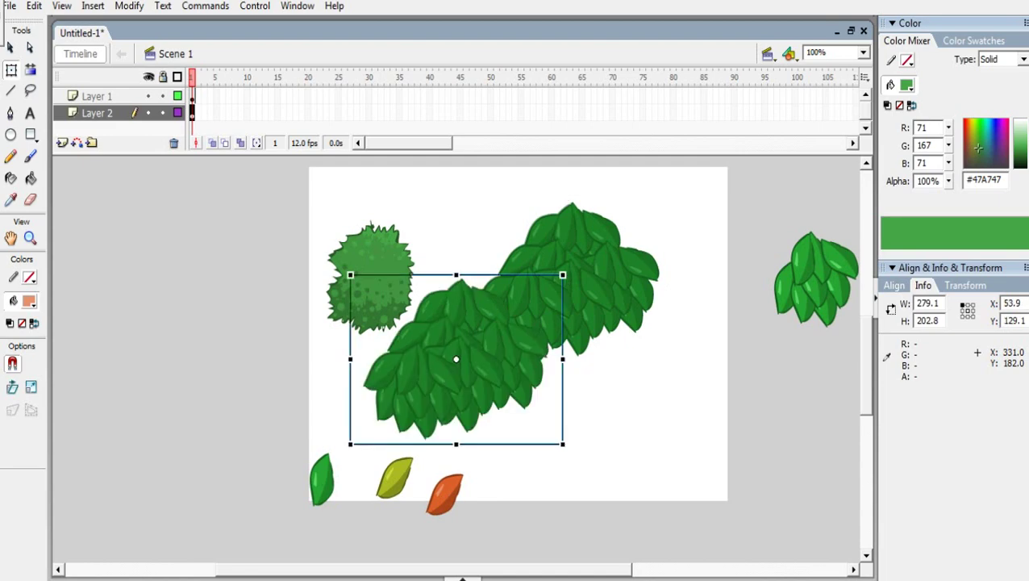
{"action": "left_click_drag", "start_coordinate": [486, 372], "coordinate": [672, 450]}
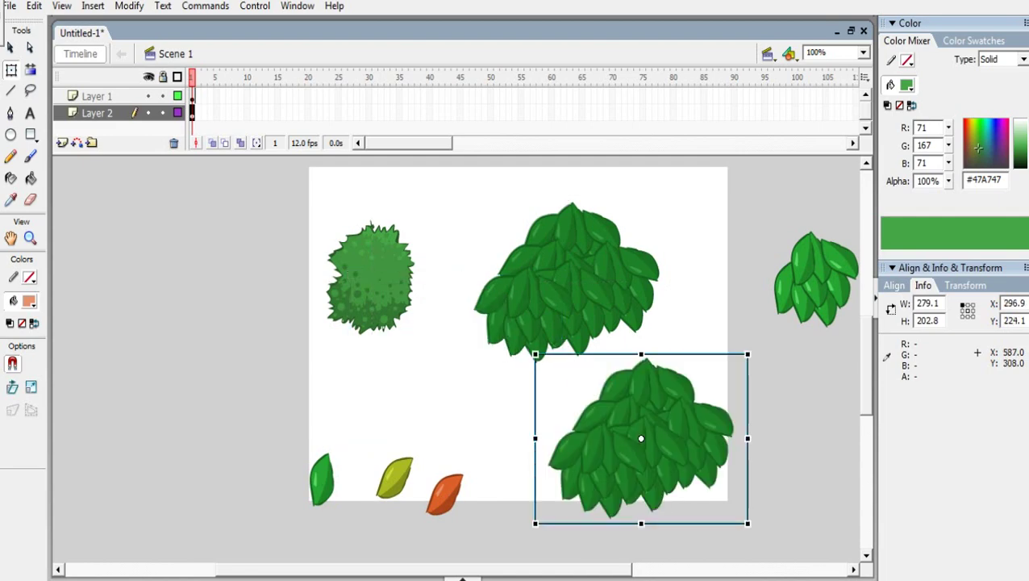
{"action": "left_click", "coordinate": [786, 427]}
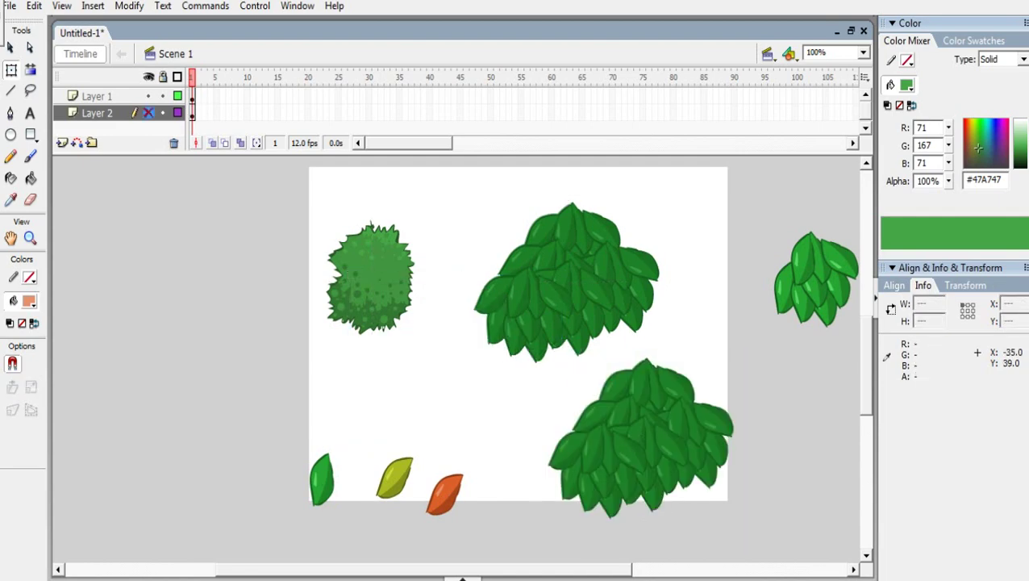
Step: Move the lower bush copy from Layer 2 to Layer 1, placing it again below the original bush
{"action": "left_click", "coordinate": [148, 113]}
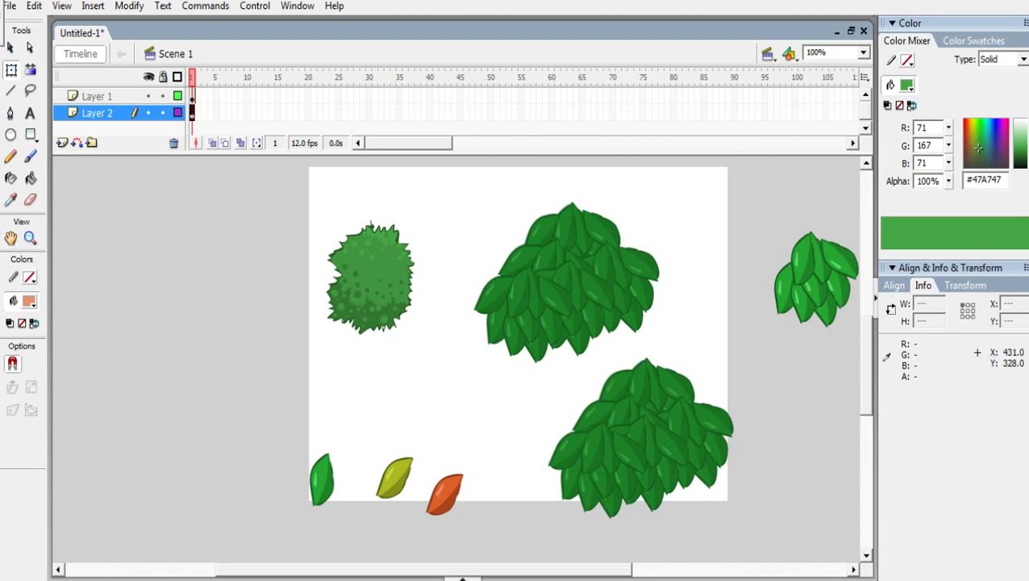
{"action": "left_click", "coordinate": [618, 380]}
{"action": "right_click", "coordinate": [664, 437]}
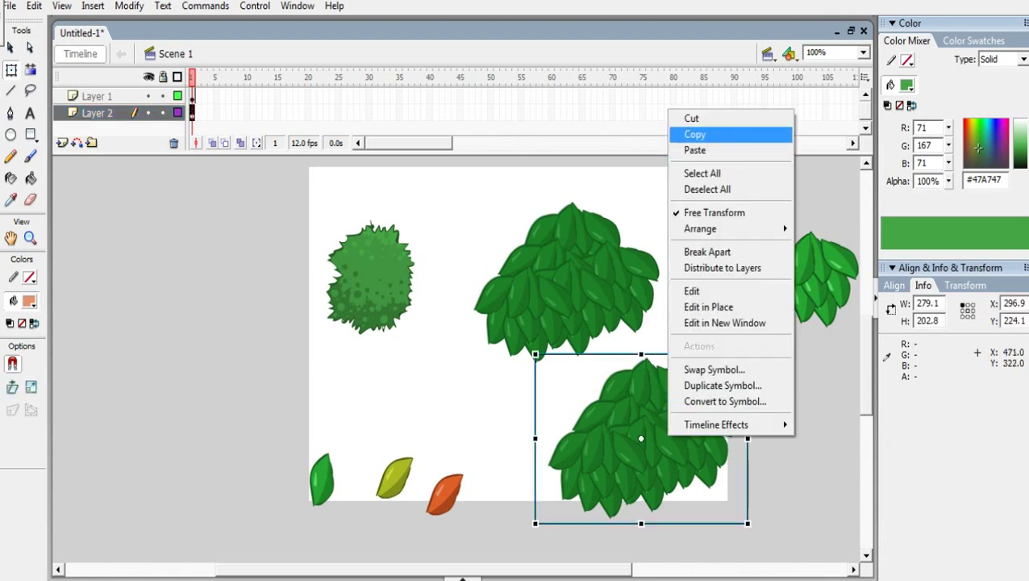
{"action": "left_click", "coordinate": [690, 117]}
{"action": "key", "text": "ctrl+a"}
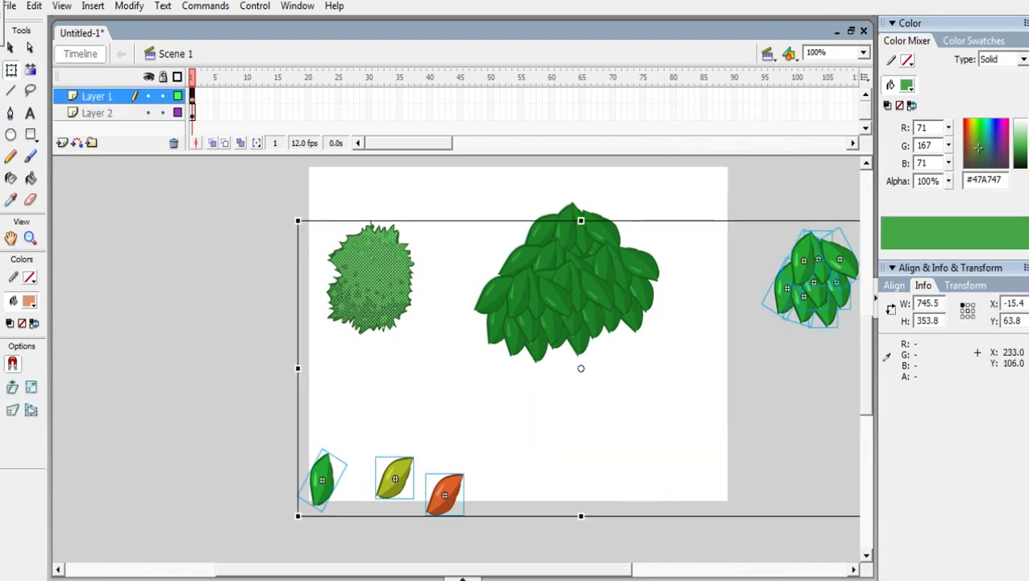
{"action": "key", "text": "ctrl+v"}
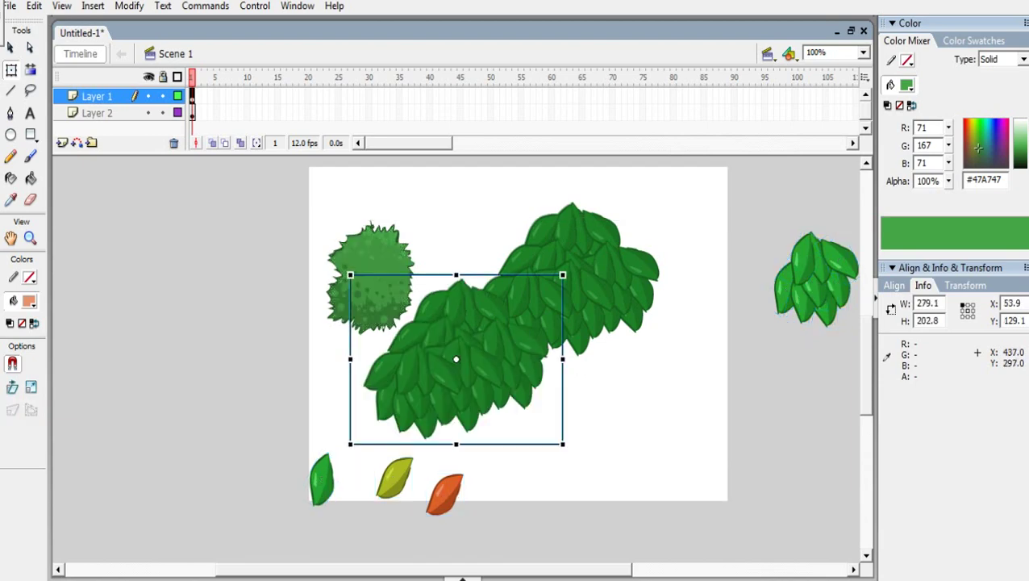
{"action": "left_click_drag", "start_coordinate": [491, 378], "coordinate": [691, 460]}
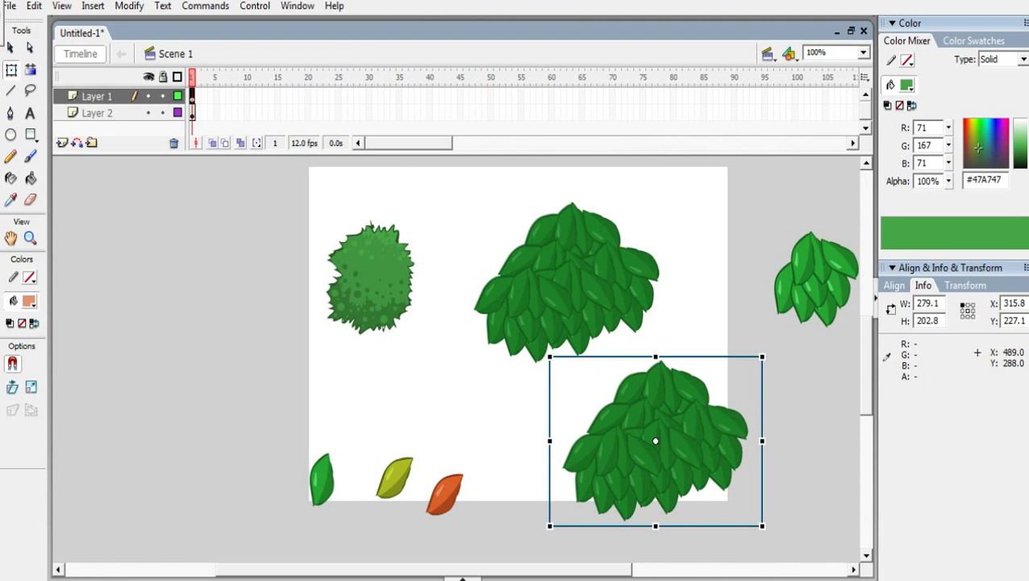
Step: Break the bush copy apart into raw shapes and fill it as a flat #16611E silhouette with 50% alpha
{"action": "key", "text": "ctrl+b"}
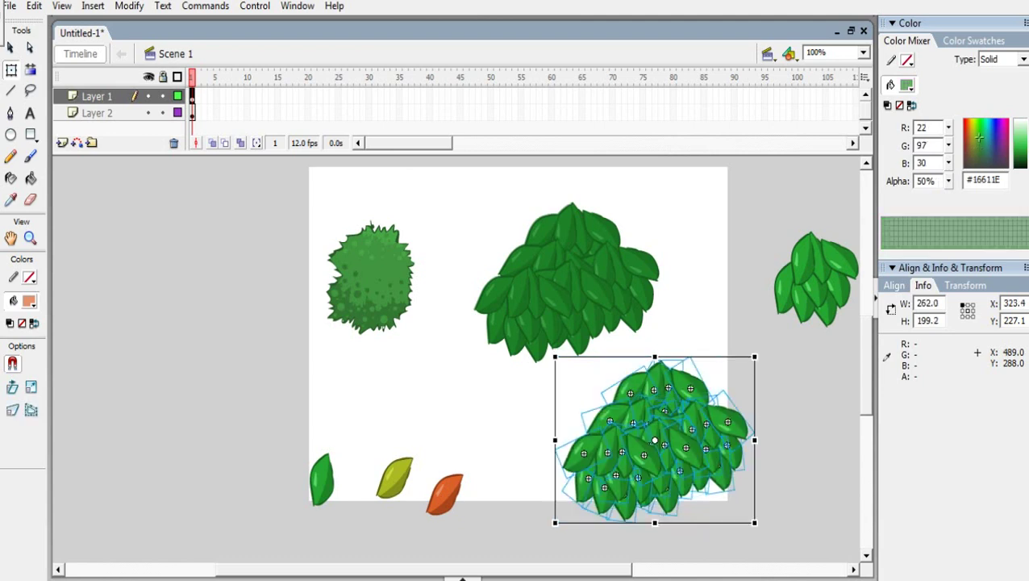
{"action": "key", "text": "ctrl+b"}
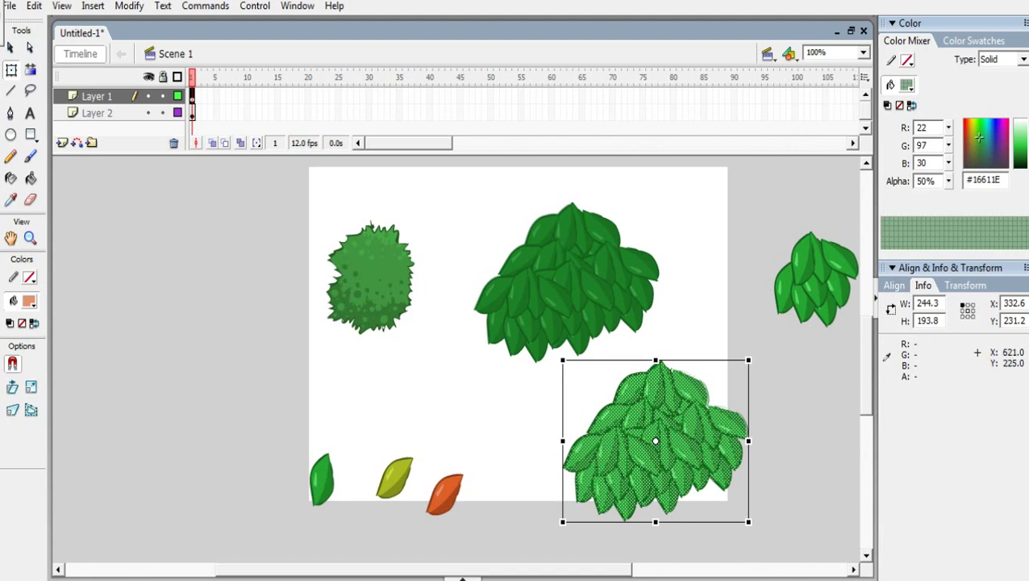
{"action": "left_click_drag", "start_coordinate": [949, 181], "coordinate": [949, 181]}
{"action": "left_click", "coordinate": [808, 394]}
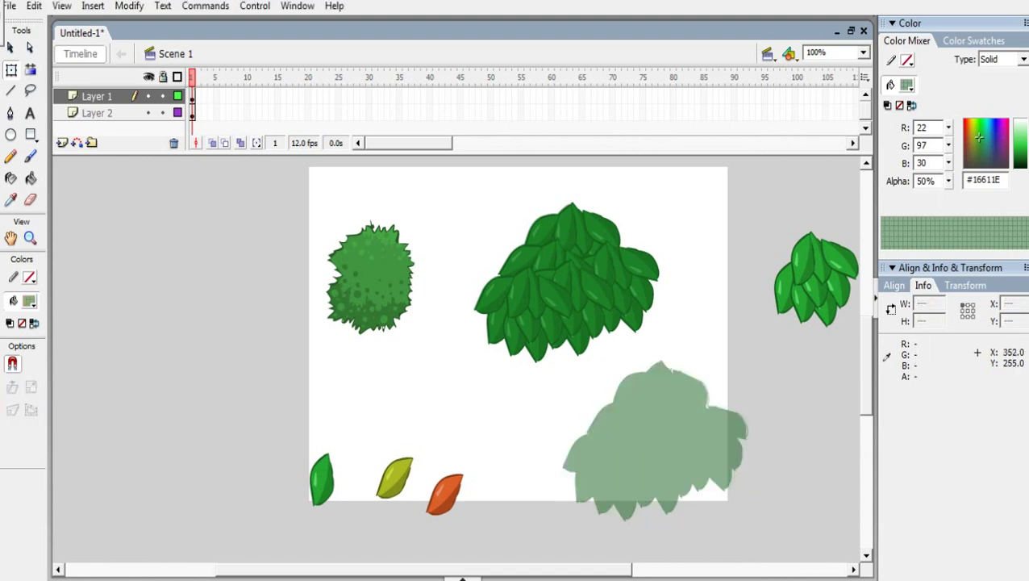
Step: Lasso the translucent bush silhouette and align it exactly over the original dark bush
{"action": "key", "text": "l"}
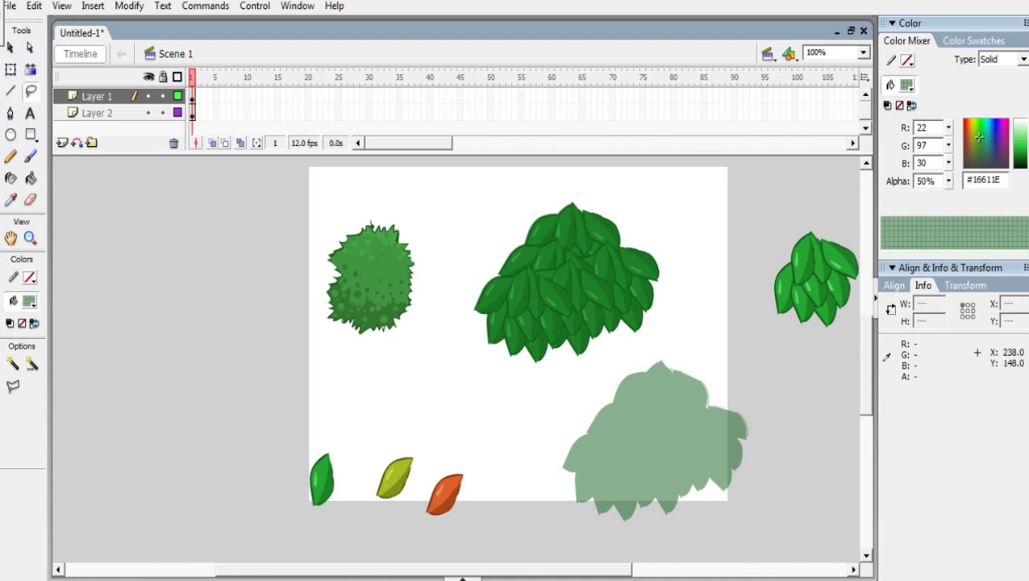
{"action": "mouse_move", "coordinate": [564, 410]}
{"action": "left_mouse_down"}
{"action": "mouse_move", "coordinate": [597, 549]}
{"action": "mouse_move", "coordinate": [781, 496]}
{"action": "mouse_move", "coordinate": [738, 380]}
{"action": "mouse_move", "coordinate": [663, 347]}
{"action": "mouse_move", "coordinate": [597, 368]}
{"action": "mouse_move", "coordinate": [561, 416]}
{"action": "left_mouse_up"}
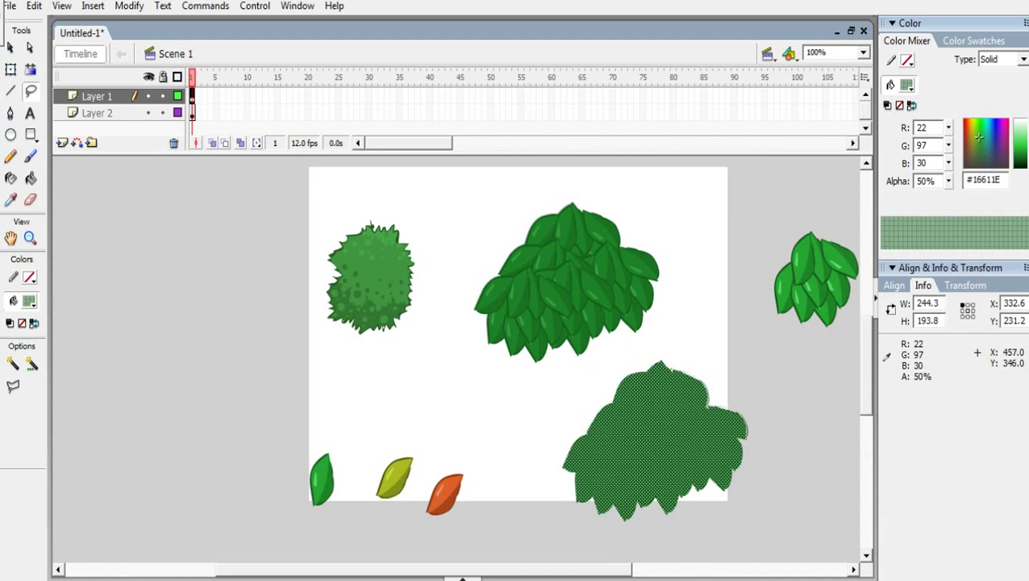
{"action": "left_click_drag", "start_coordinate": [678, 450], "coordinate": [594, 289]}
{"action": "key", "text": "Down"}
{"action": "key", "text": "Down"}
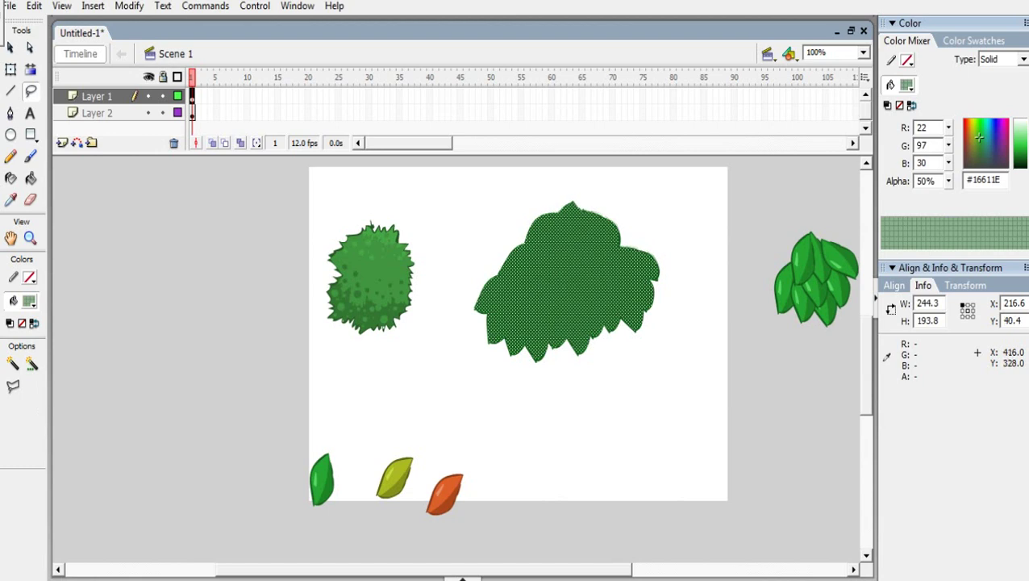
{"action": "left_click", "coordinate": [649, 426]}
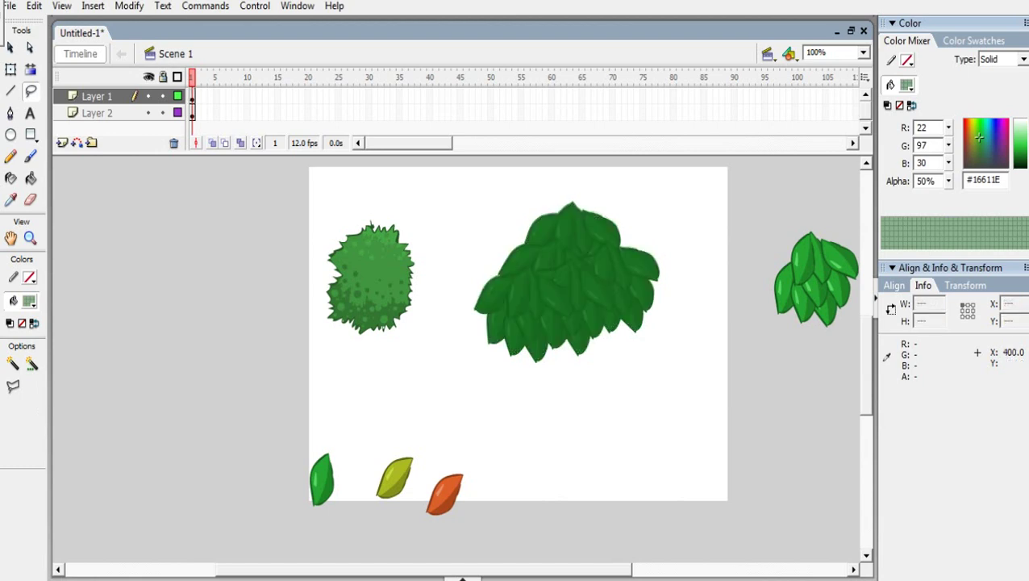
Step: Reselect the silhouette over the bush and set its fill alpha to 30%
{"action": "key", "text": "ctrl+z"}
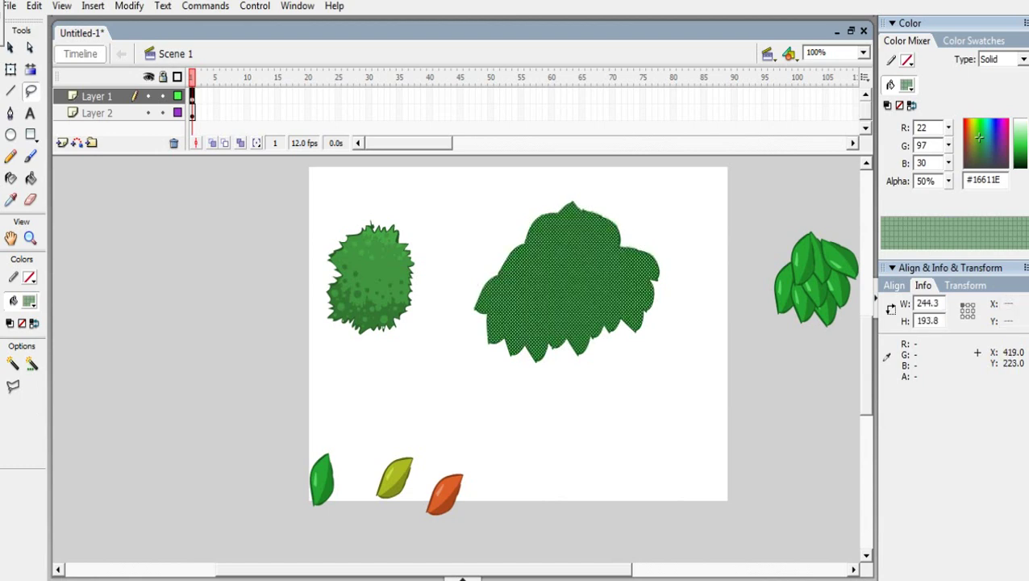
{"action": "left_click_drag", "start_coordinate": [948, 182], "coordinate": [949, 199]}
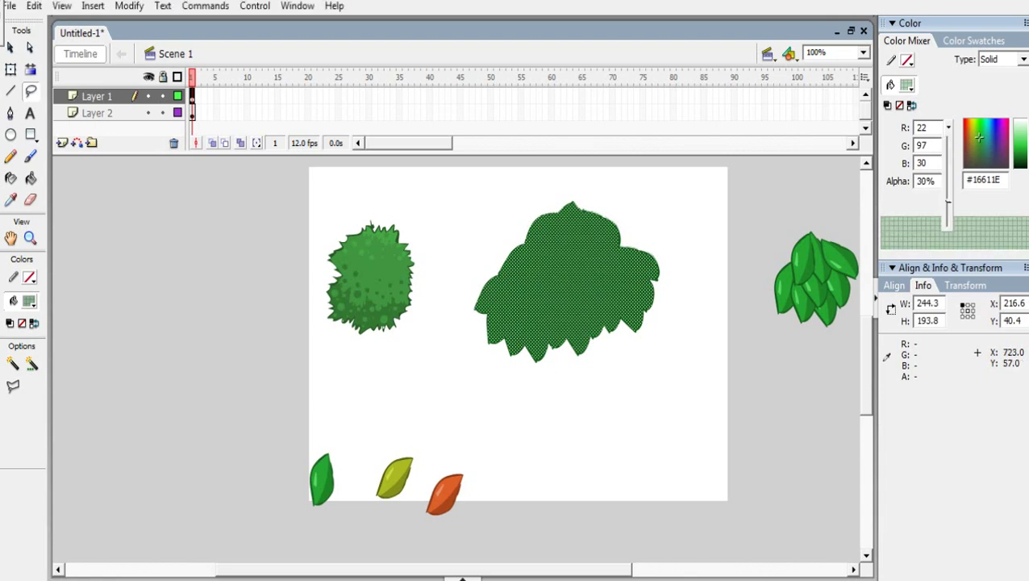
{"action": "left_click", "coordinate": [742, 357]}
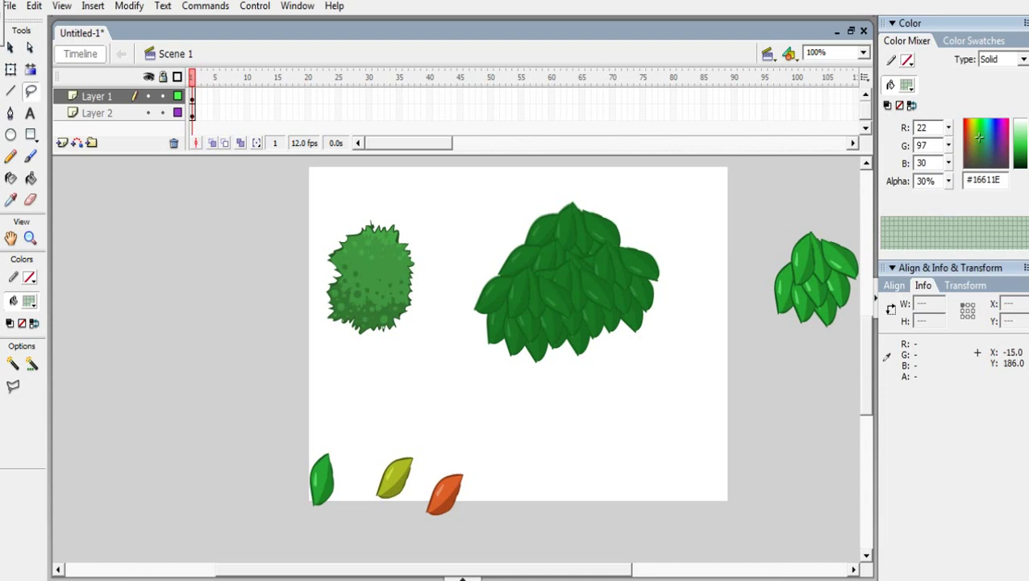
Step: Convert the dark bush and its silhouette overlay together into a single graphic symbol
{"action": "left_click", "coordinate": [10, 69]}
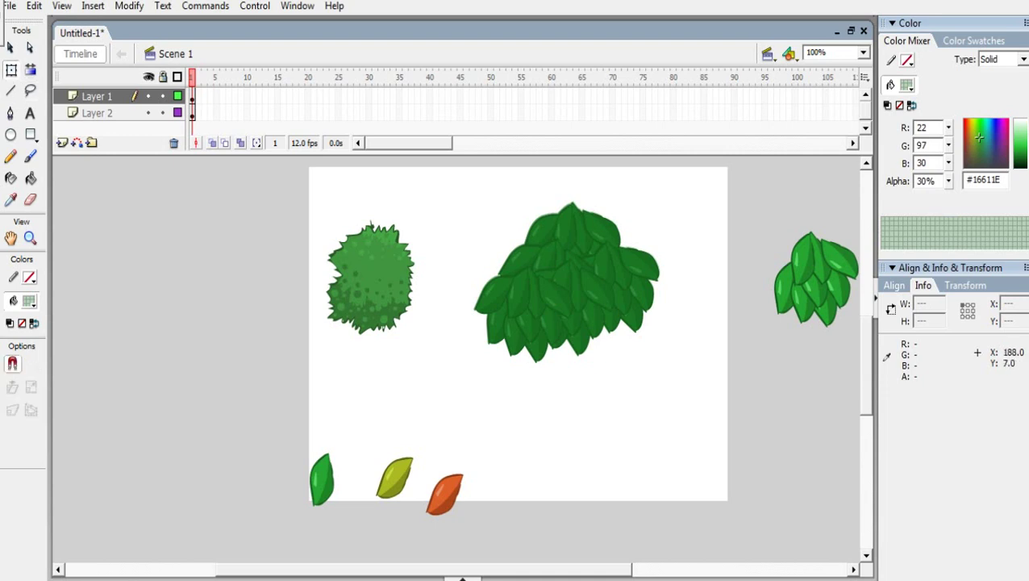
{"action": "left_click_drag", "start_coordinate": [463, 170], "coordinate": [694, 384]}
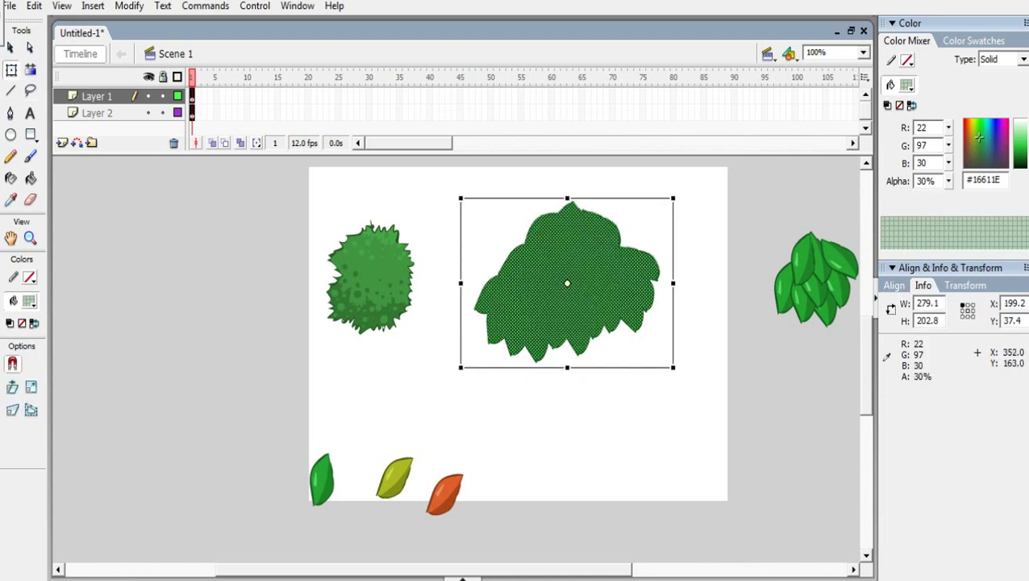
{"action": "right_click", "coordinate": [582, 306]}
{"action": "left_click", "coordinate": [641, 490]}
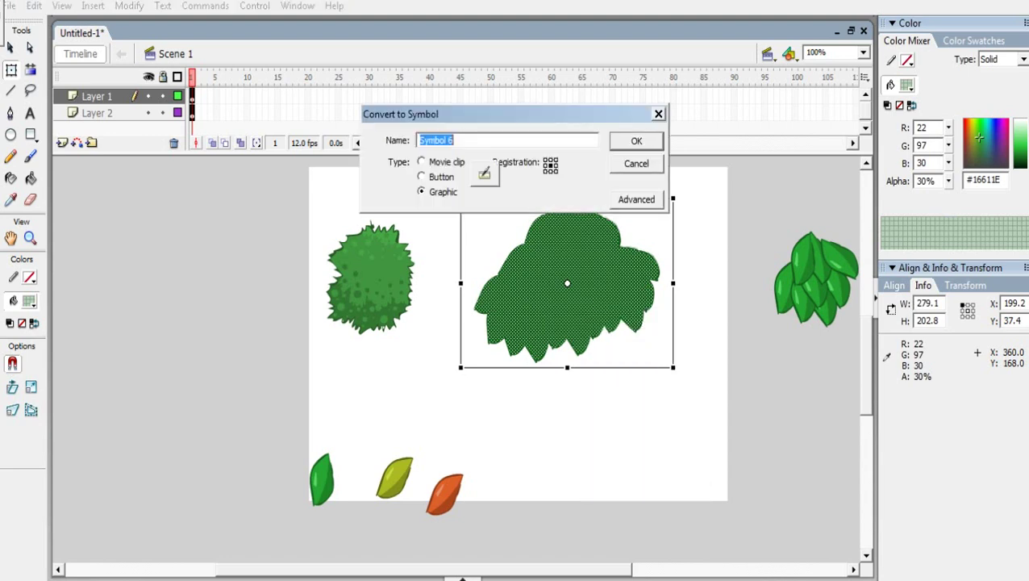
{"action": "key", "text": "Return"}
Step: Try placing the green leaf on the bush, undo that placement, and check Layer 1's contents by toggling its visibility
{"action": "left_click_drag", "start_coordinate": [322, 479], "coordinate": [534, 301]}
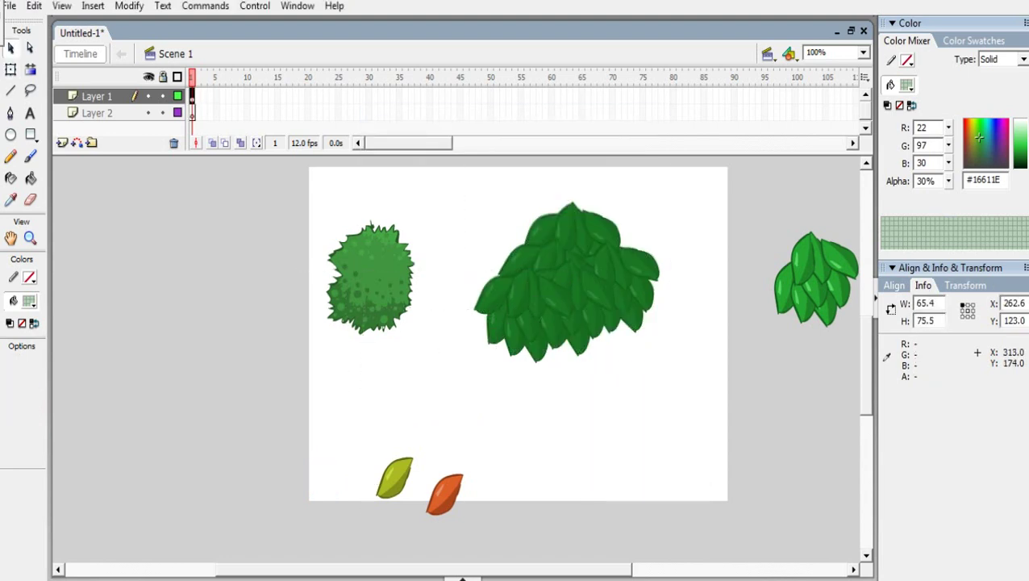
{"action": "key", "text": "ctrl+z"}
{"action": "left_click", "coordinate": [149, 96]}
{"action": "left_click", "coordinate": [148, 96]}
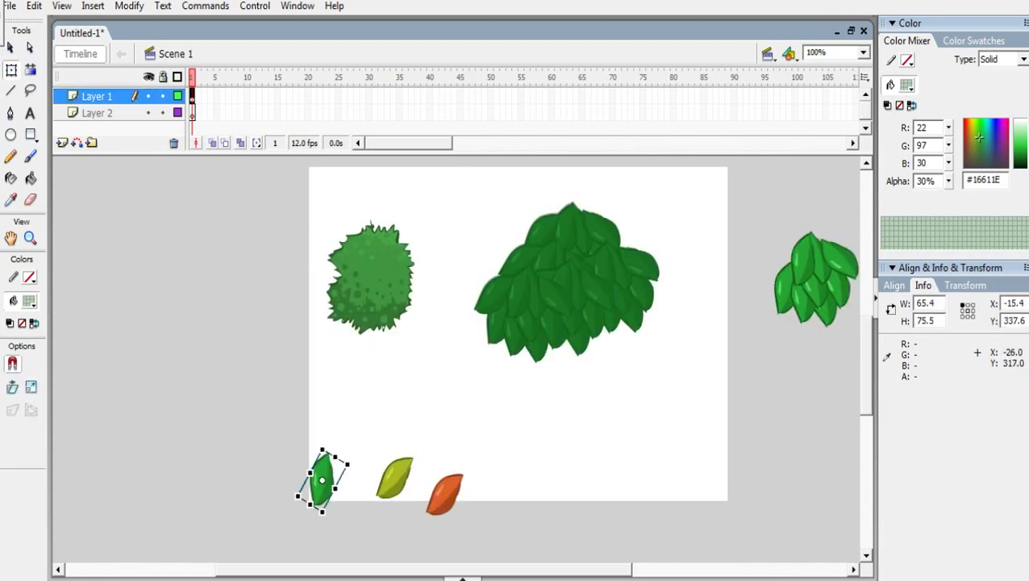
Step: Move the green, yellow-green and orange leaves from Layer 1 to Layer 2 and place them in the open area below the bushes
{"action": "left_click_drag", "start_coordinate": [270, 425], "coordinate": [535, 547]}
{"action": "right_click", "coordinate": [390, 474]}
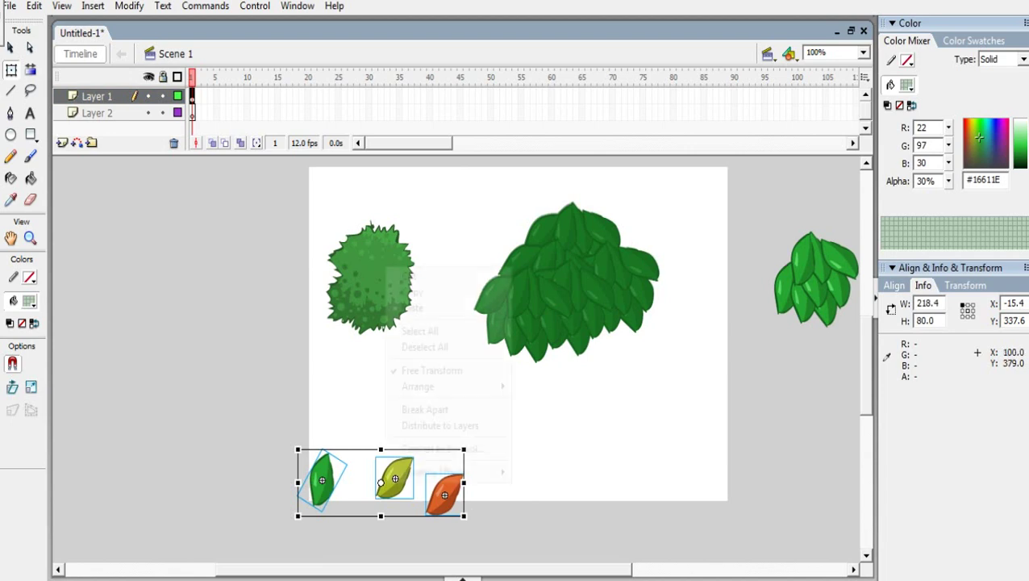
{"action": "left_click", "coordinate": [409, 276]}
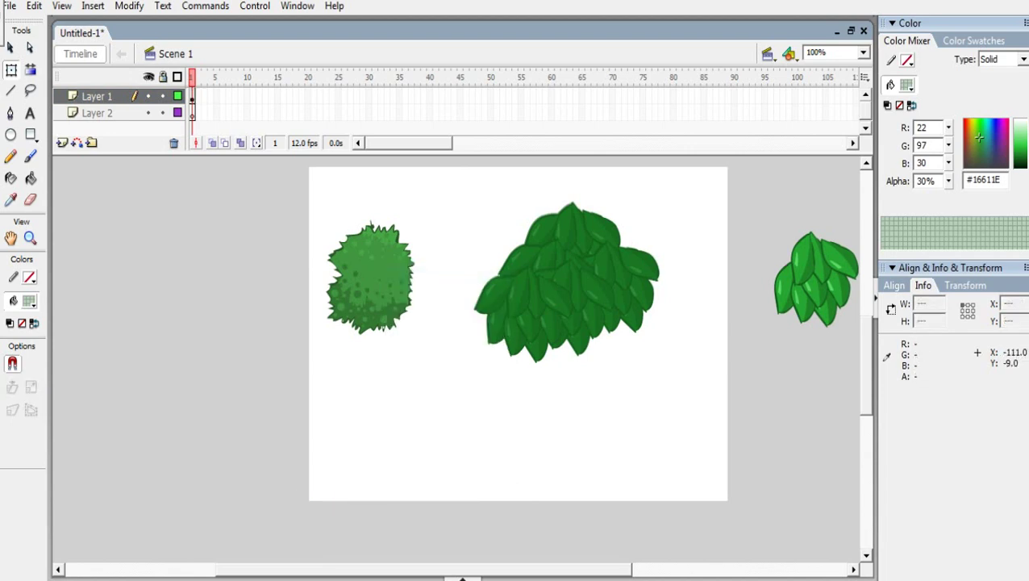
{"action": "left_click", "coordinate": [96, 113]}
{"action": "right_click", "coordinate": [401, 285]}
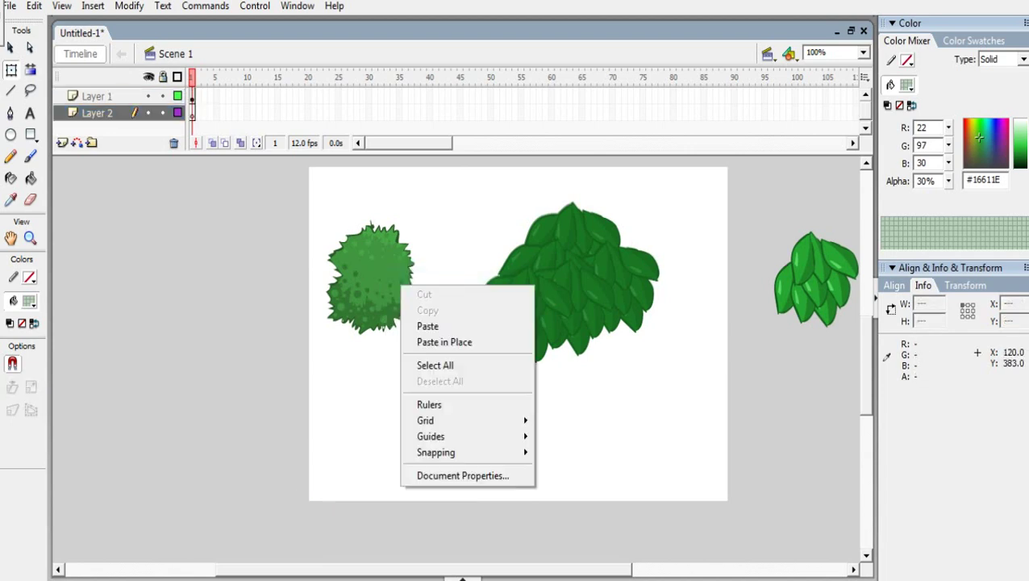
{"action": "left_click", "coordinate": [428, 325]}
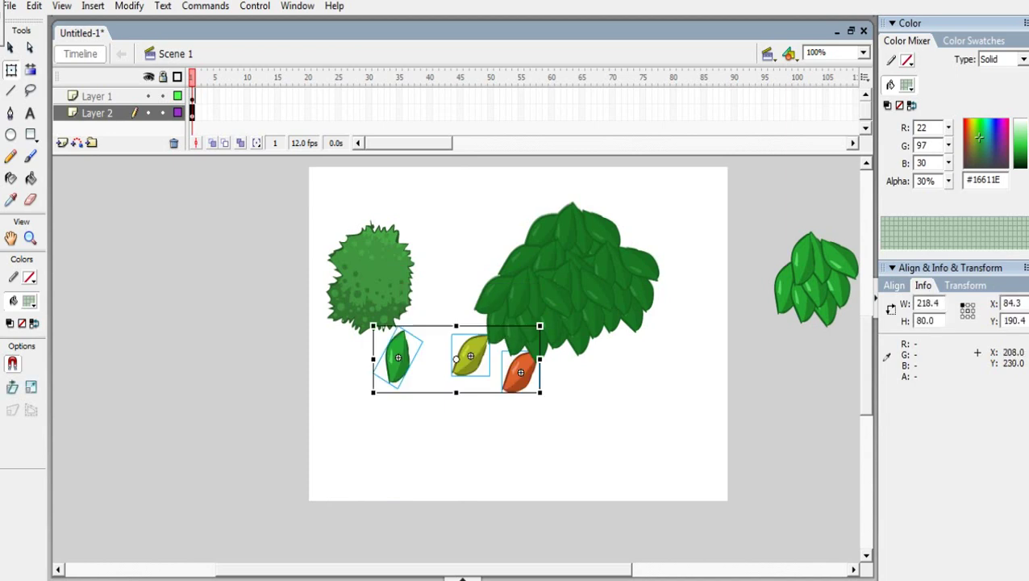
{"action": "left_click_drag", "start_coordinate": [470, 355], "coordinate": [450, 445]}
{"action": "left_click", "coordinate": [540, 443]}
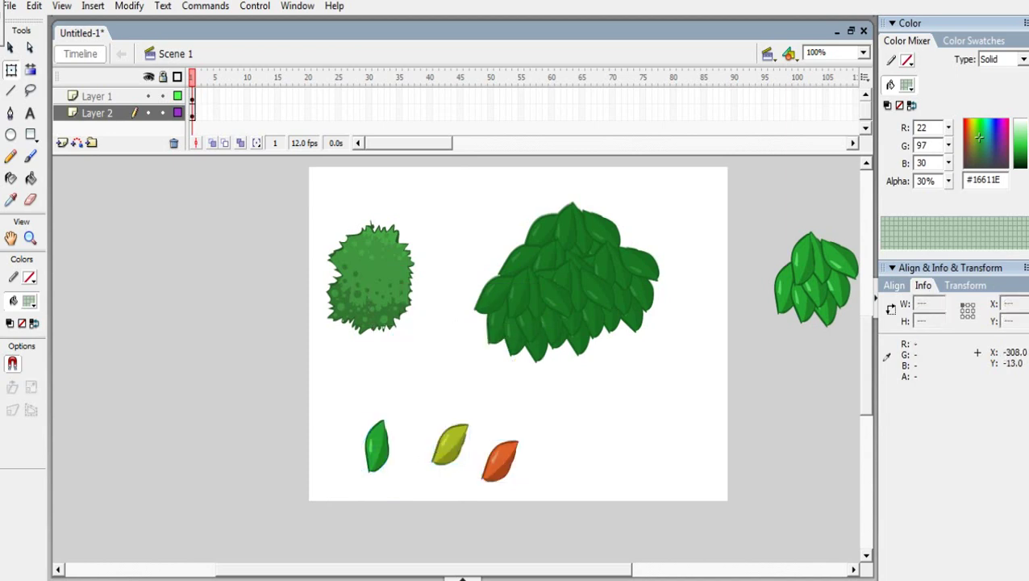
Step: Discard a newly added layer and move Layer 2 above Layer 1
{"action": "left_click", "coordinate": [62, 143]}
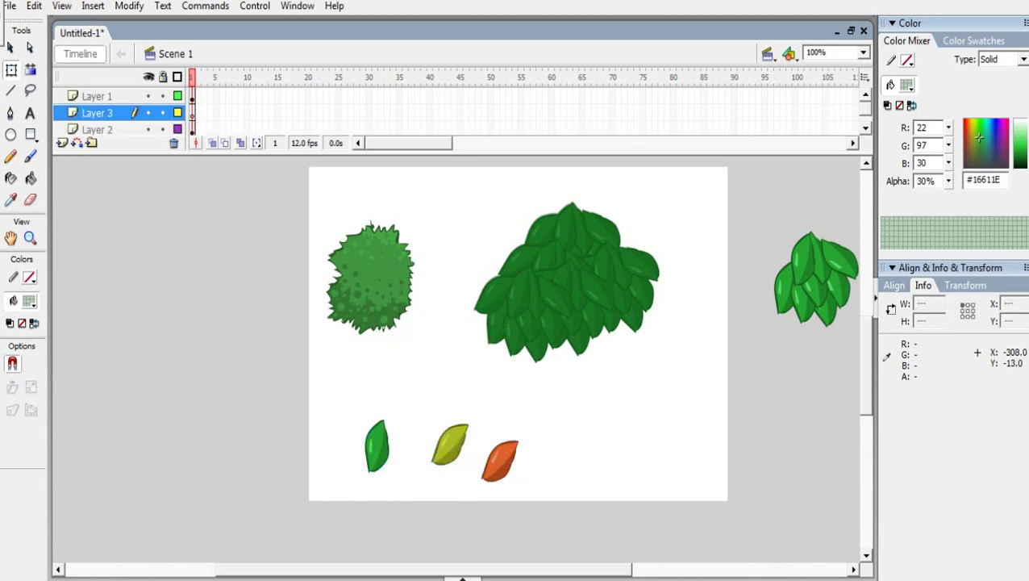
{"action": "key", "text": "ctrl+z"}
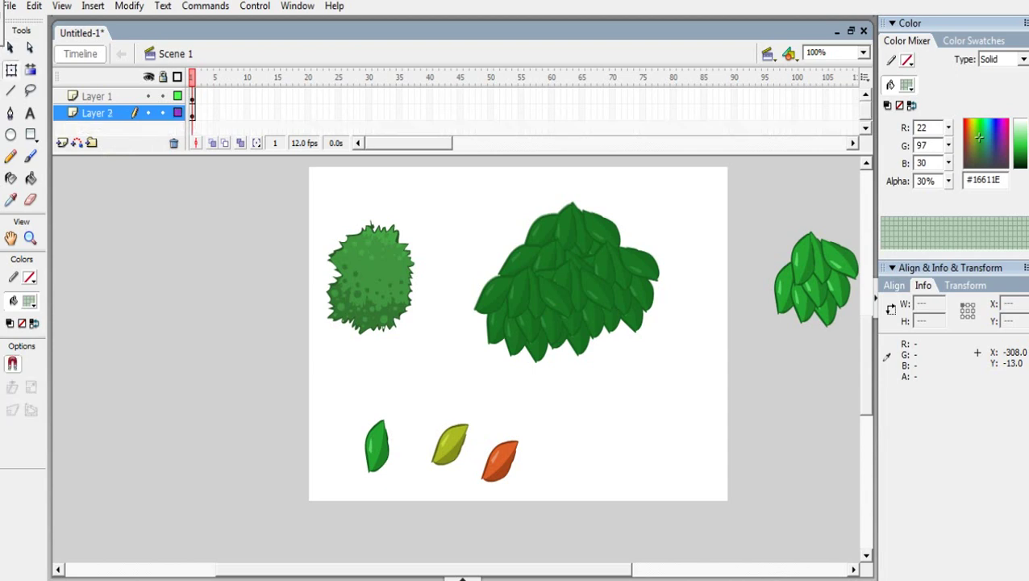
{"action": "left_click_drag", "start_coordinate": [97, 113], "coordinate": [97, 90]}
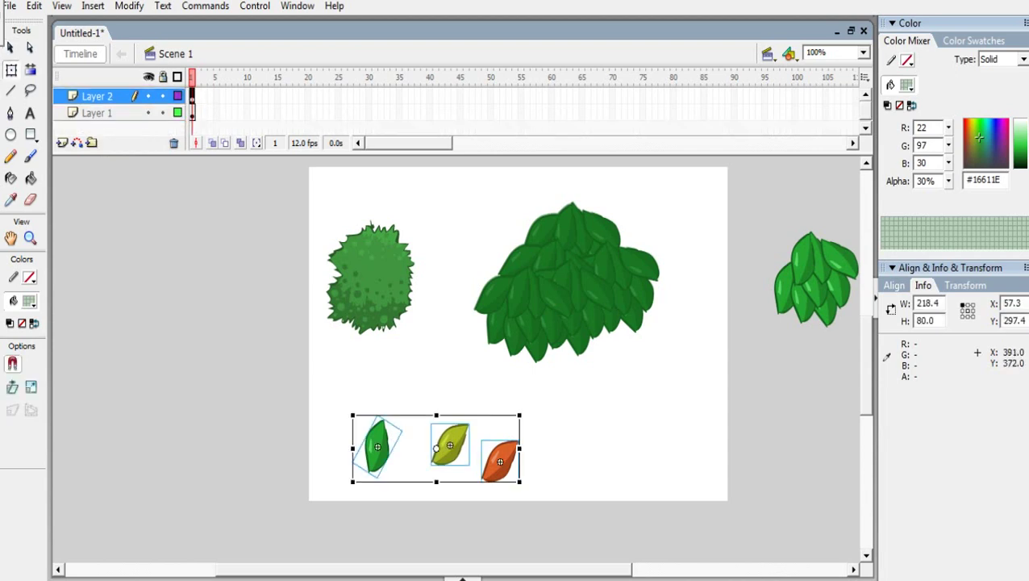
Step: Build a small fan of rotated bright green leaves on the lower-left part of the dark bush
{"action": "left_click", "coordinate": [607, 450]}
{"action": "left_click_drag", "start_coordinate": [378, 428], "coordinate": [515, 301]}
{"action": "left_click", "coordinate": [555, 370]}
{"action": "left_click", "coordinate": [589, 375]}
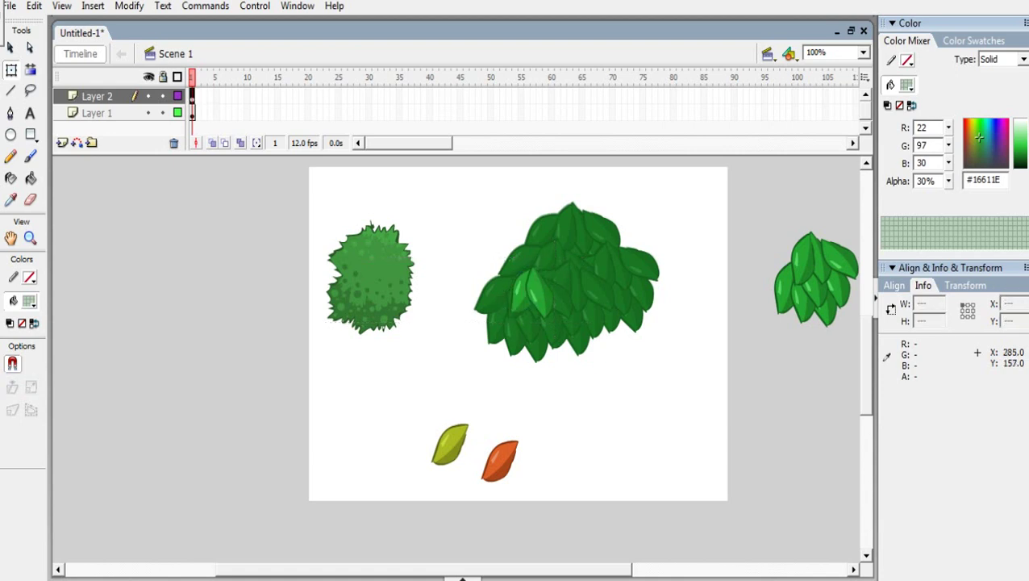
{"action": "left_click", "coordinate": [512, 298]}
{"action": "left_click_drag", "start_coordinate": [526, 292], "coordinate": [573, 271]}
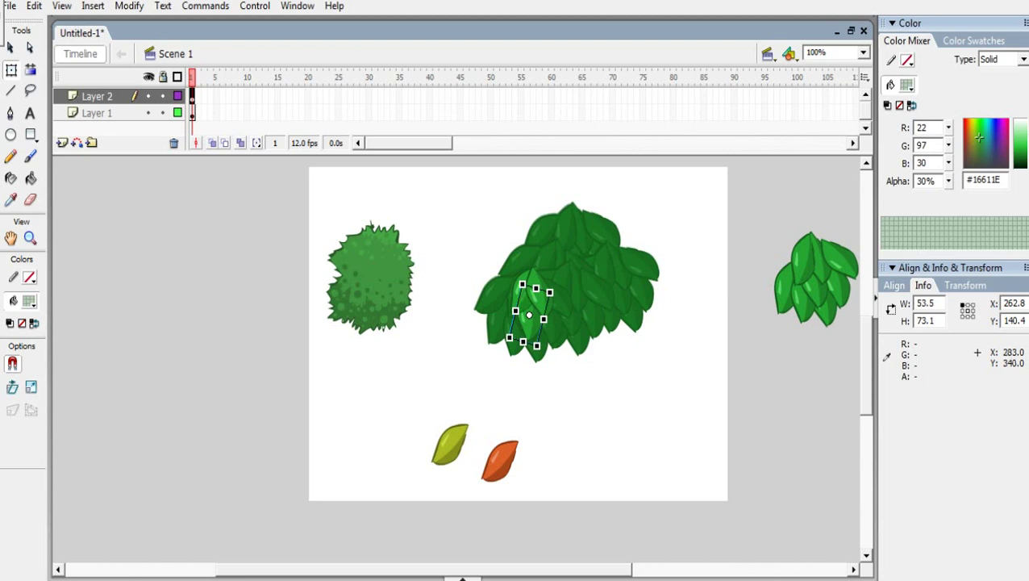
Step: Rotate the yellow-green leaf and tuck it behind the bright green leaves at the cluster's lower edge
{"action": "left_click", "coordinate": [457, 447]}
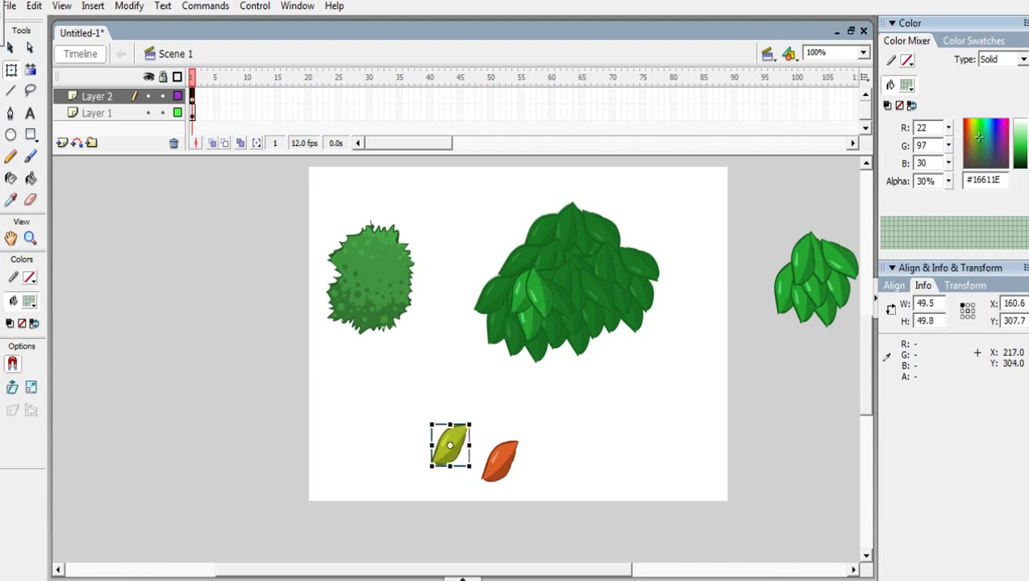
{"action": "left_click_drag", "start_coordinate": [475, 421], "coordinate": [551, 328]}
{"action": "left_click_drag", "start_coordinate": [464, 442], "coordinate": [592, 316]}
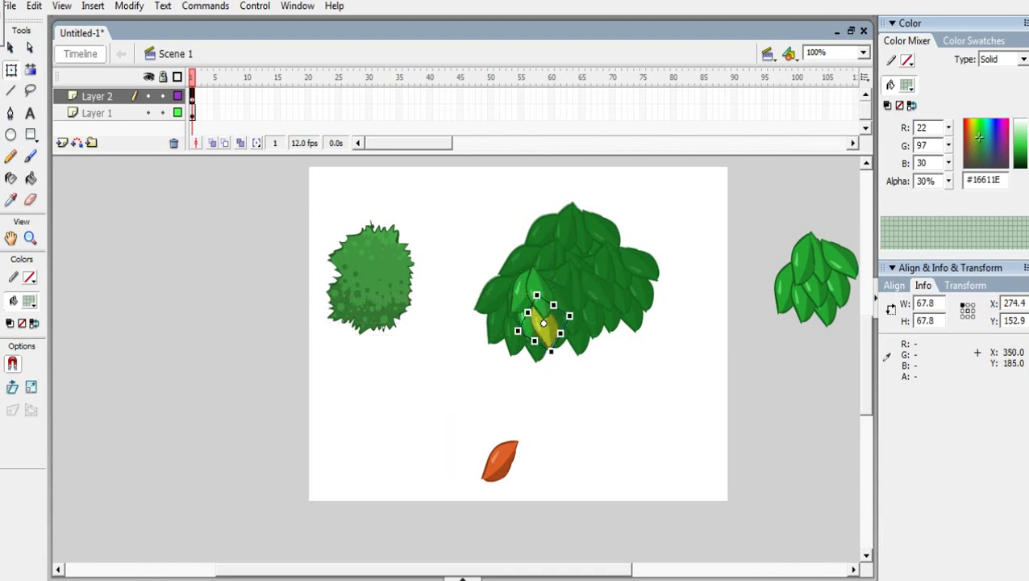
{"action": "key", "text": "ctrl+Down"}
{"action": "left_click_drag", "start_coordinate": [547, 324], "coordinate": [548, 320]}
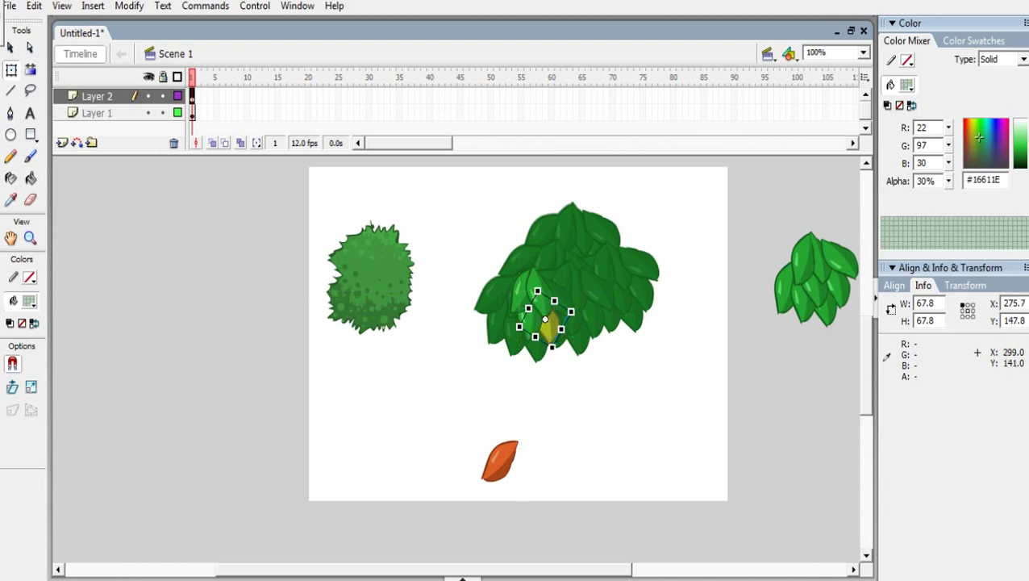
Step: Duplicate the central bright green leaf and place the copy, tilted, on the right side of the cluster
{"action": "left_click", "coordinate": [547, 272]}
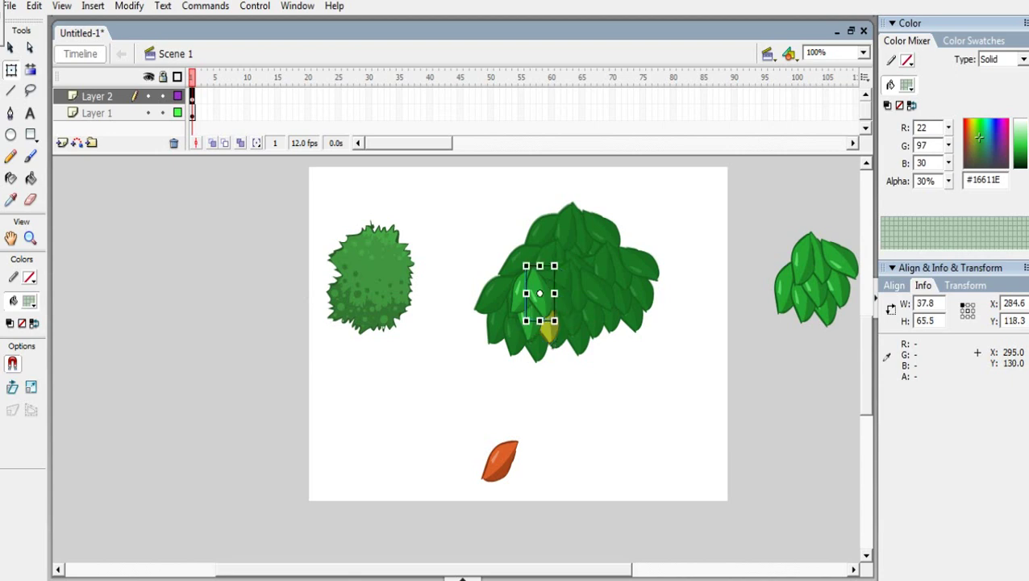
{"action": "key", "text": "ctrl+c"}
{"action": "key", "text": "ctrl+v"}
{"action": "left_click_drag", "start_coordinate": [463, 361], "coordinate": [560, 316]}
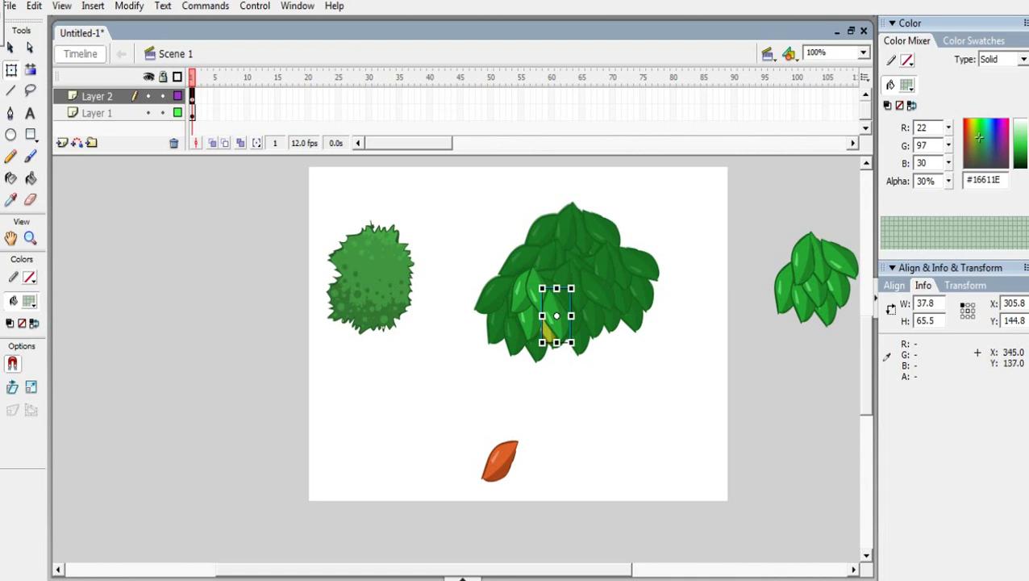
{"action": "left_click_drag", "start_coordinate": [591, 278], "coordinate": [568, 318]}
{"action": "left_click", "coordinate": [608, 384]}
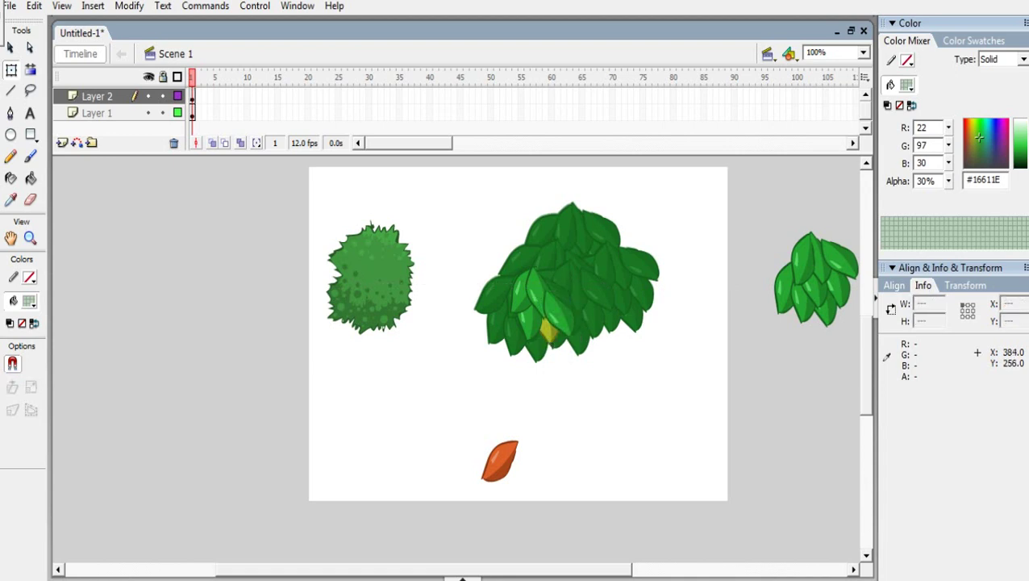
Step: Add another tilted bright green leaf to the cluster's upper right and bring the yellow-green leaf forward in the stack
{"action": "left_click", "coordinate": [558, 313]}
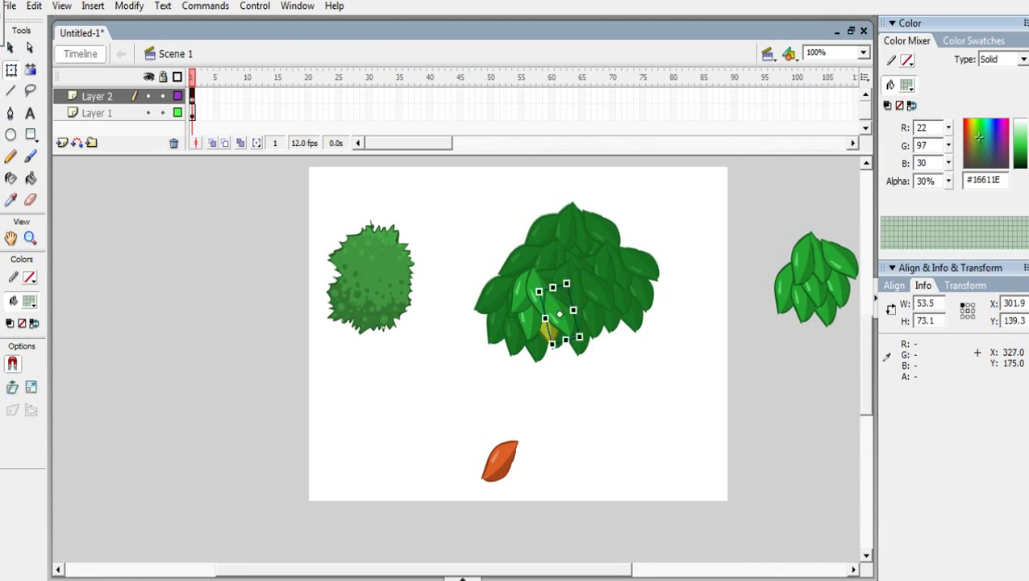
{"action": "key", "text": "ctrl+v"}
{"action": "left_click_drag", "start_coordinate": [458, 365], "coordinate": [566, 295]}
{"action": "left_click_drag", "start_coordinate": [571, 255], "coordinate": [565, 294]}
{"action": "left_click", "coordinate": [588, 390]}
{"action": "left_click", "coordinate": [563, 328]}
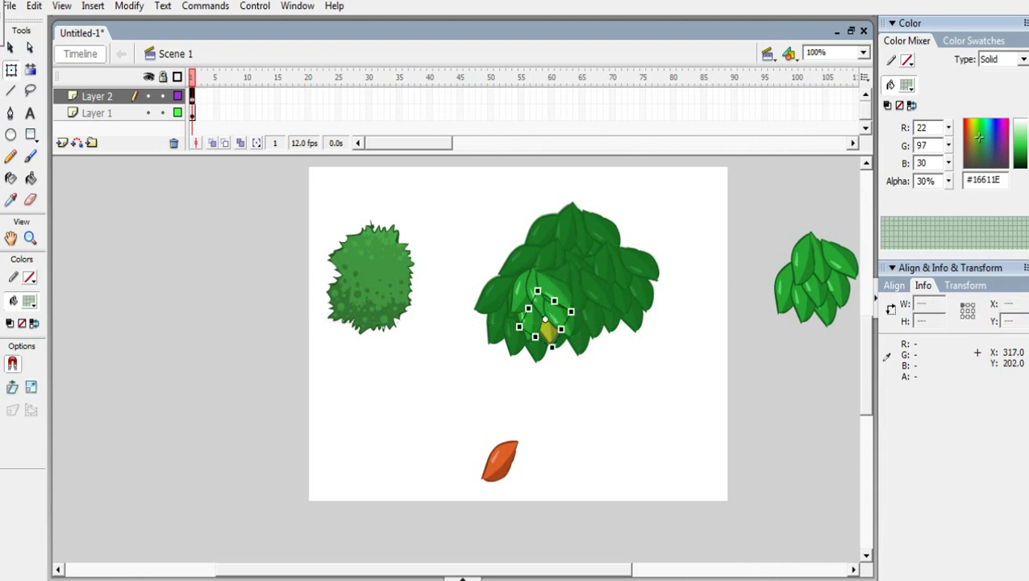
{"action": "key", "text": "ctrl+shift+a"}
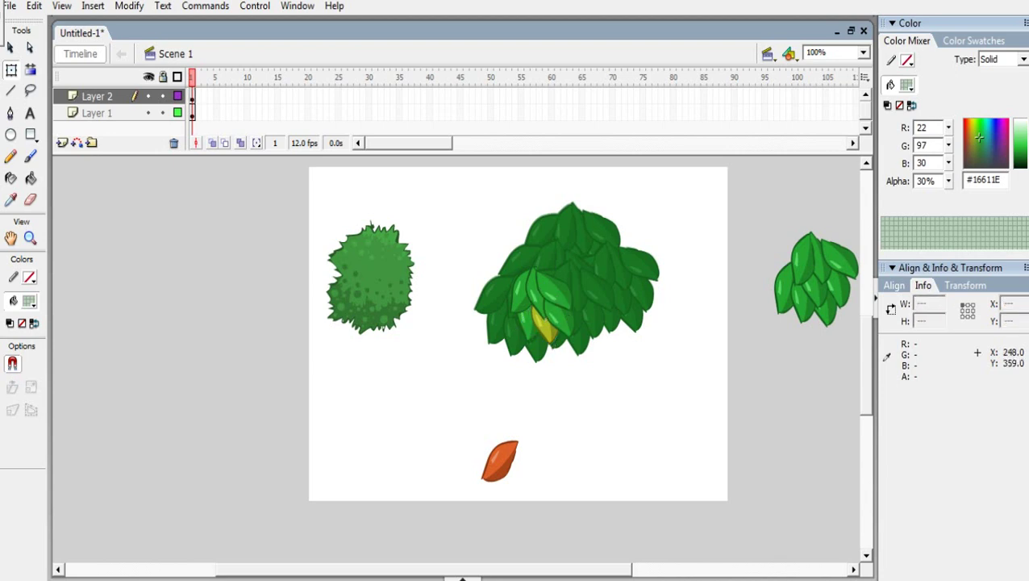
Step: Place a copy of the bright green leaf on the bush's upper right, rotated to lean outward
{"action": "left_click", "coordinate": [532, 292]}
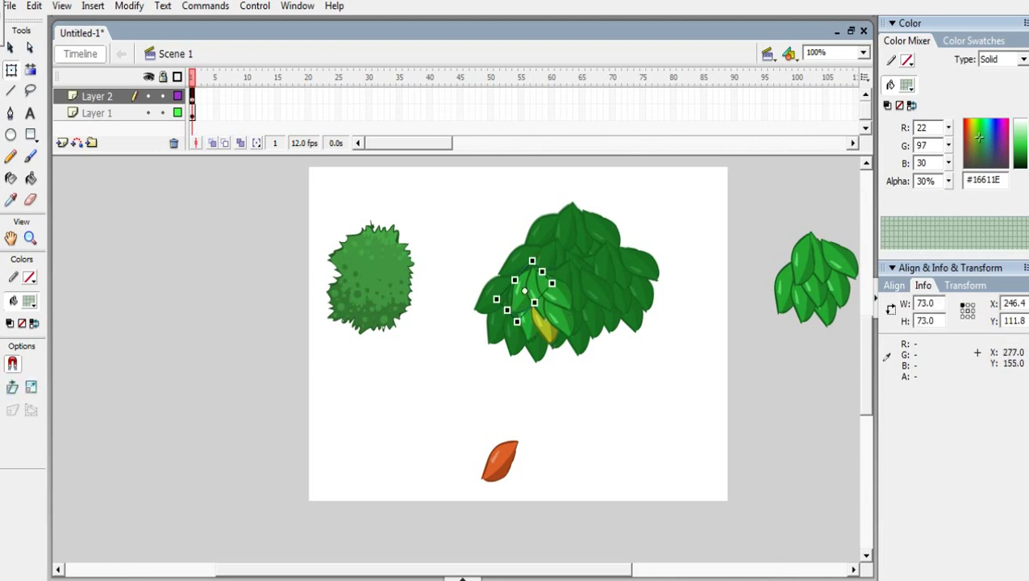
{"action": "left_click_drag", "start_coordinate": [532, 292], "coordinate": [595, 224]}
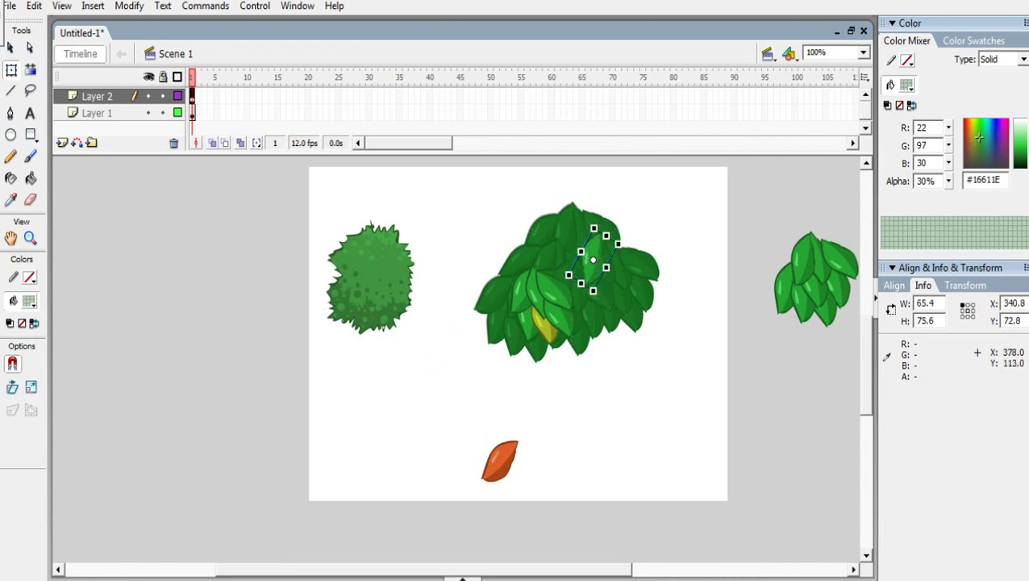
{"action": "left_click_drag", "start_coordinate": [596, 262], "coordinate": [595, 259]}
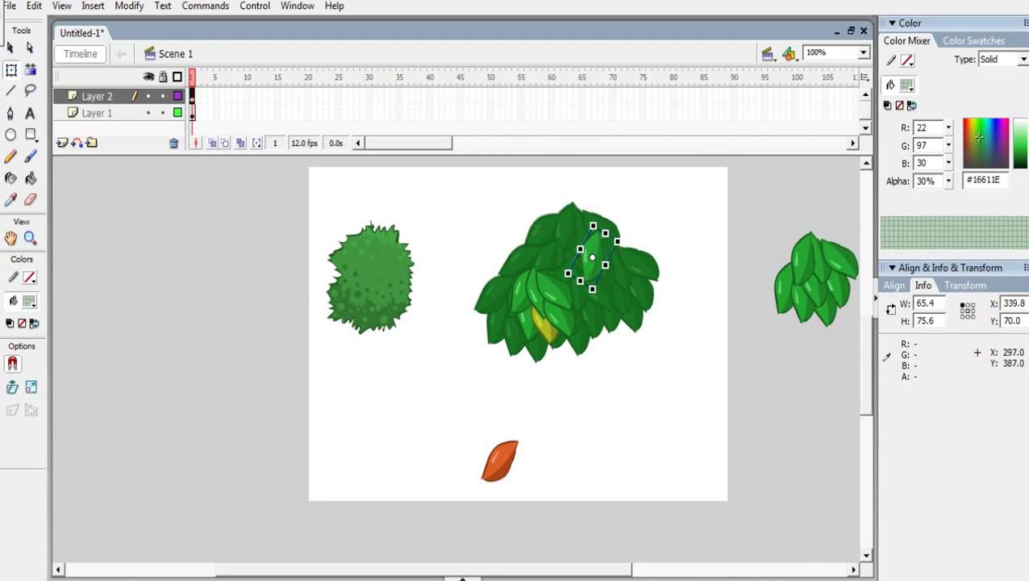
Step: Rotate the orange leaf and tuck it behind the green leaves at the cluster's lower left
{"action": "left_click", "coordinate": [513, 459]}
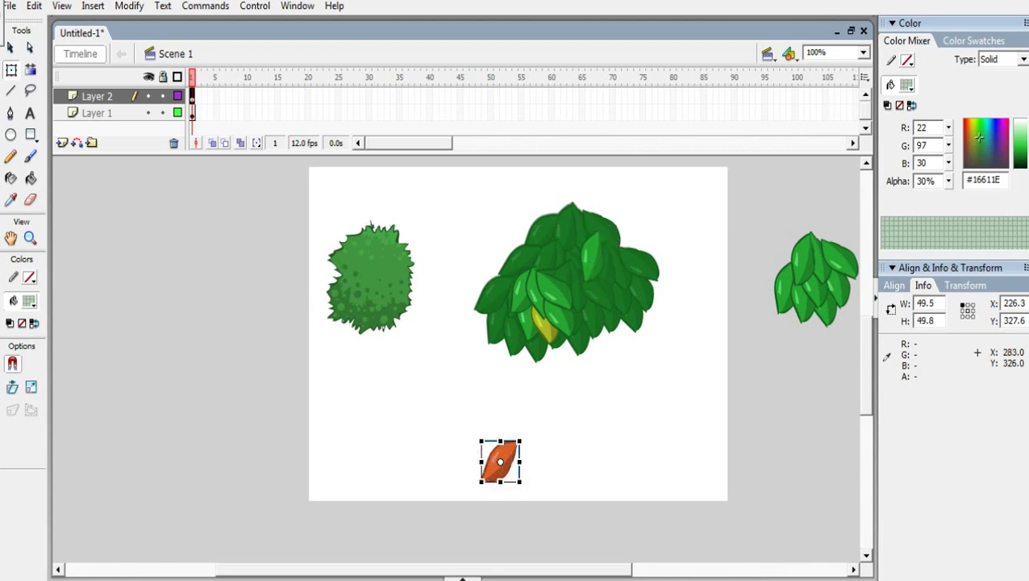
{"action": "left_click_drag", "start_coordinate": [519, 432], "coordinate": [536, 345]}
{"action": "left_click_drag", "start_coordinate": [513, 331], "coordinate": [519, 322]}
{"action": "key", "text": "ctrl+Down"}
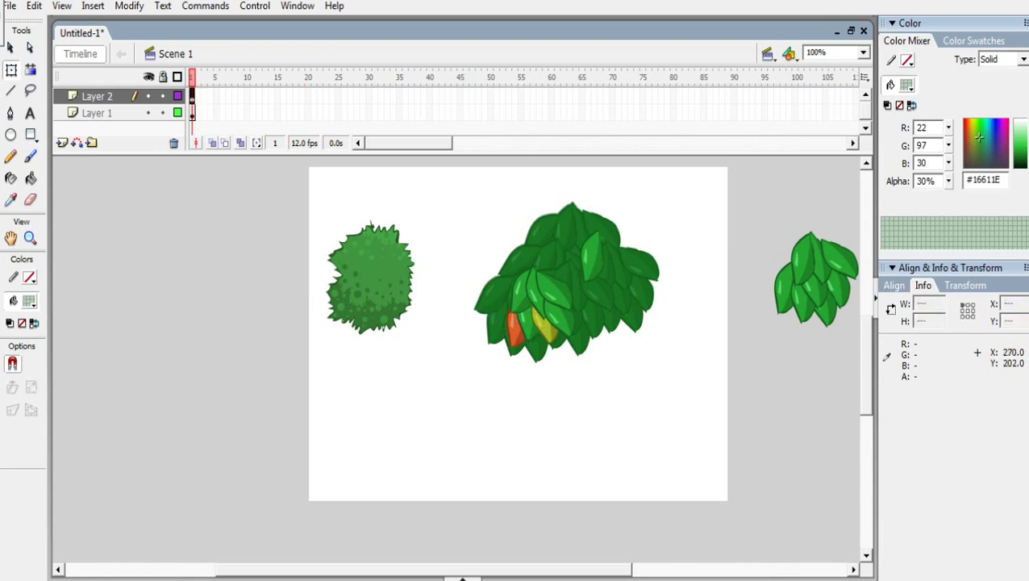
{"action": "left_click", "coordinate": [609, 382]}
{"action": "left_click", "coordinate": [513, 314]}
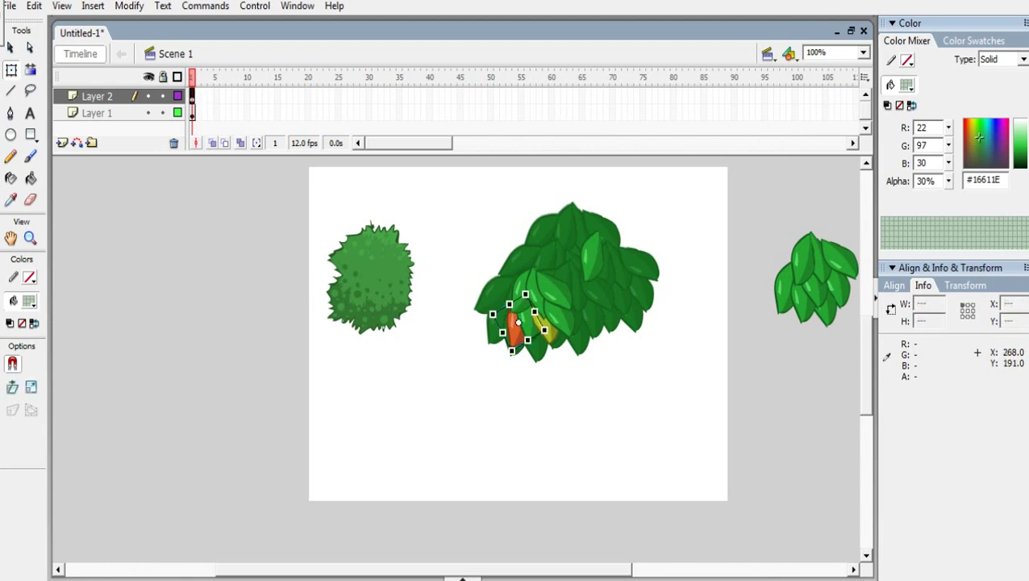
{"action": "left_click_drag", "start_coordinate": [527, 290], "coordinate": [557, 293]}
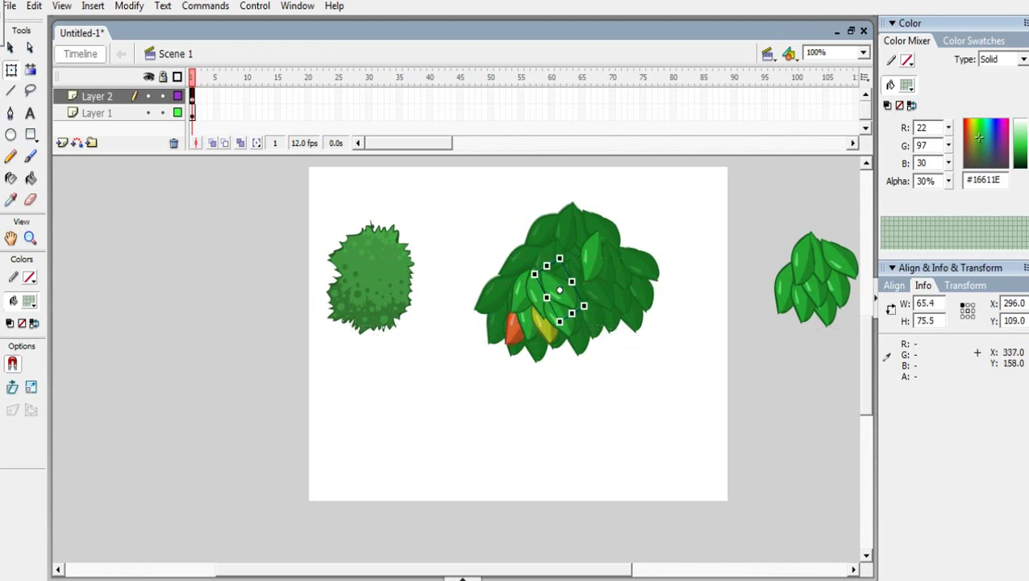
Step: Rotate the two right-hand bright green leaves of the lower-left cluster slightly counter-clockwise
{"action": "left_click_drag", "start_coordinate": [565, 249], "coordinate": [555, 251]}
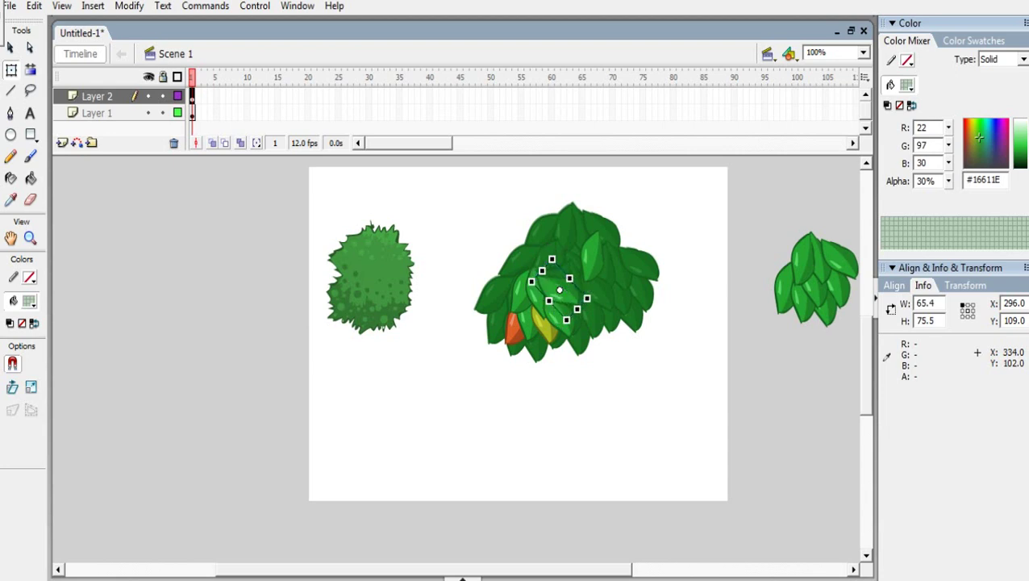
{"action": "left_click", "coordinate": [618, 379]}
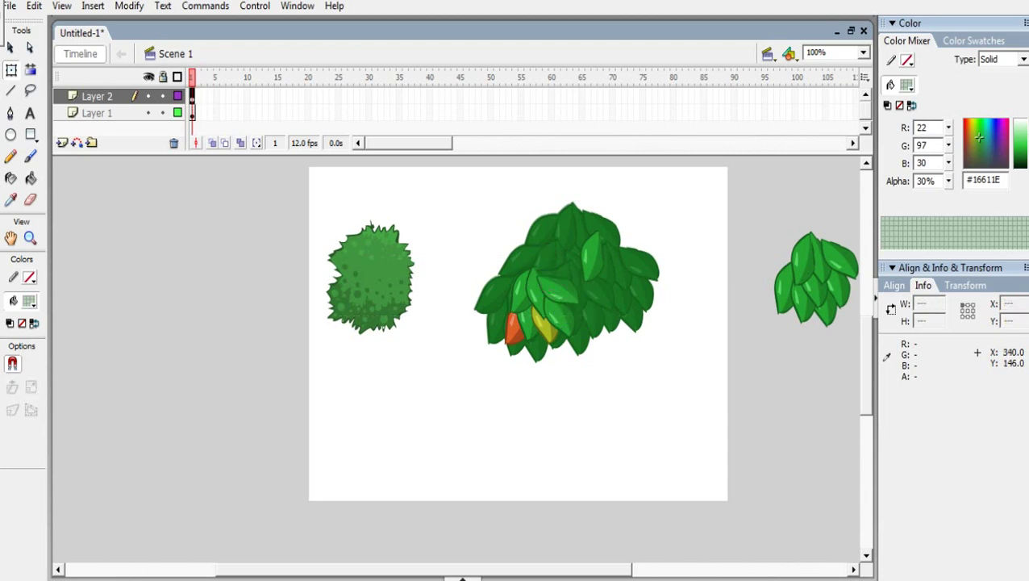
{"action": "left_click", "coordinate": [583, 282]}
{"action": "left_click", "coordinate": [572, 296]}
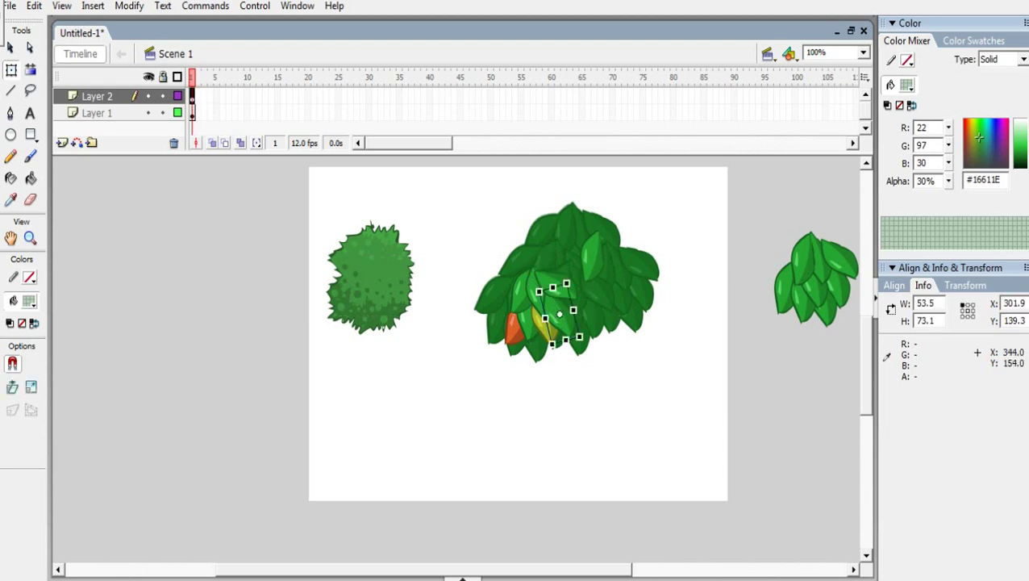
{"action": "left_click_drag", "start_coordinate": [571, 281], "coordinate": [563, 278]}
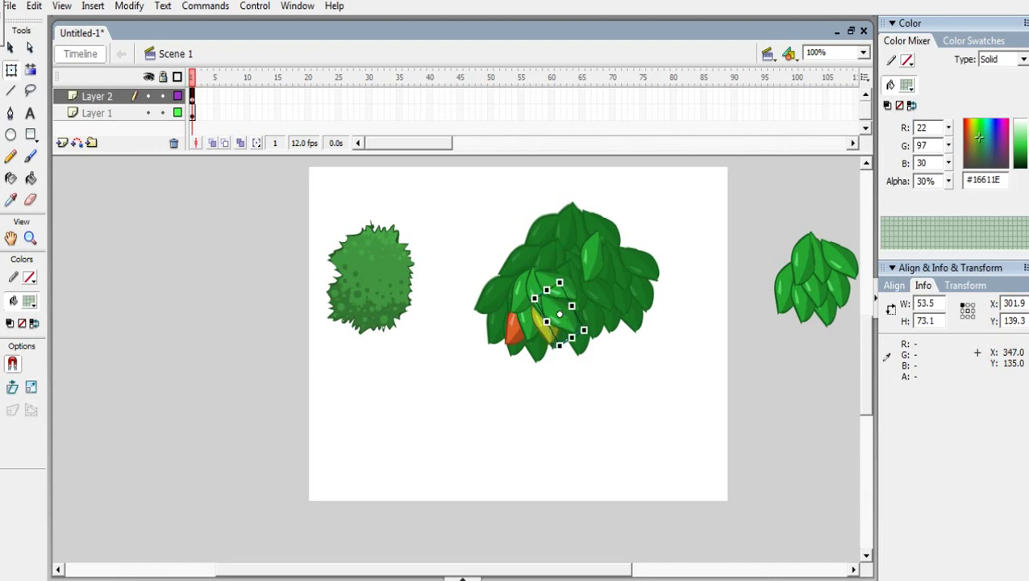
{"action": "left_click", "coordinate": [602, 414]}
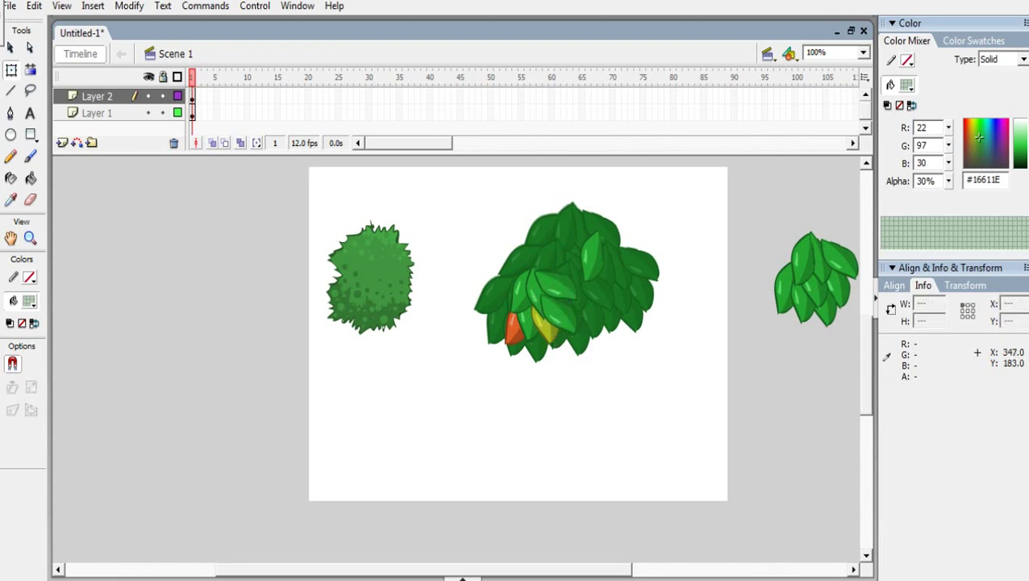
Step: Fine-tune the arrangement of the upper bright green leaves in the lower-left cluster
{"action": "left_click", "coordinate": [537, 267]}
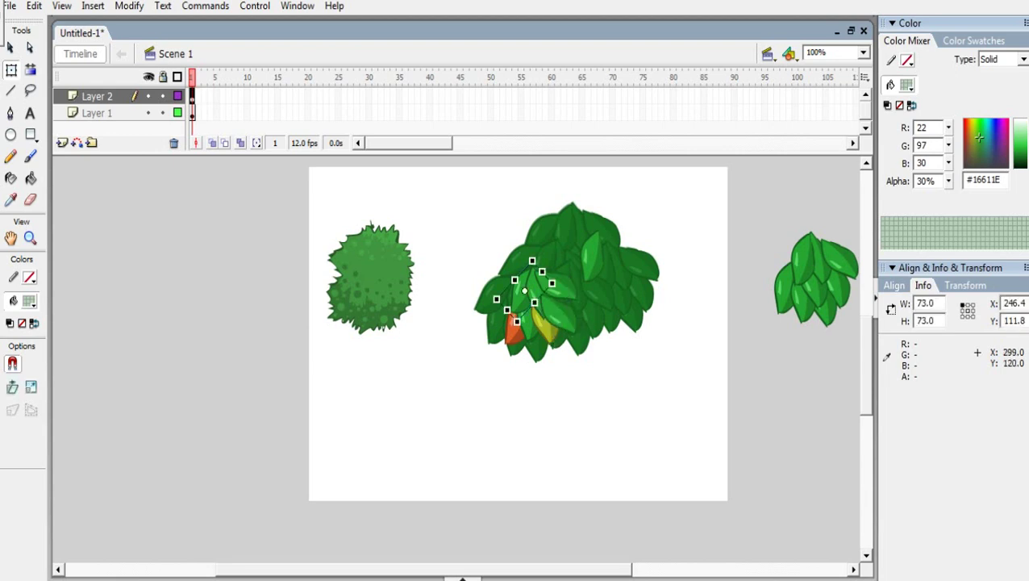
{"action": "left_click_drag", "start_coordinate": [534, 254], "coordinate": [563, 291]}
{"action": "left_click", "coordinate": [572, 389]}
{"action": "left_click", "coordinate": [608, 385]}
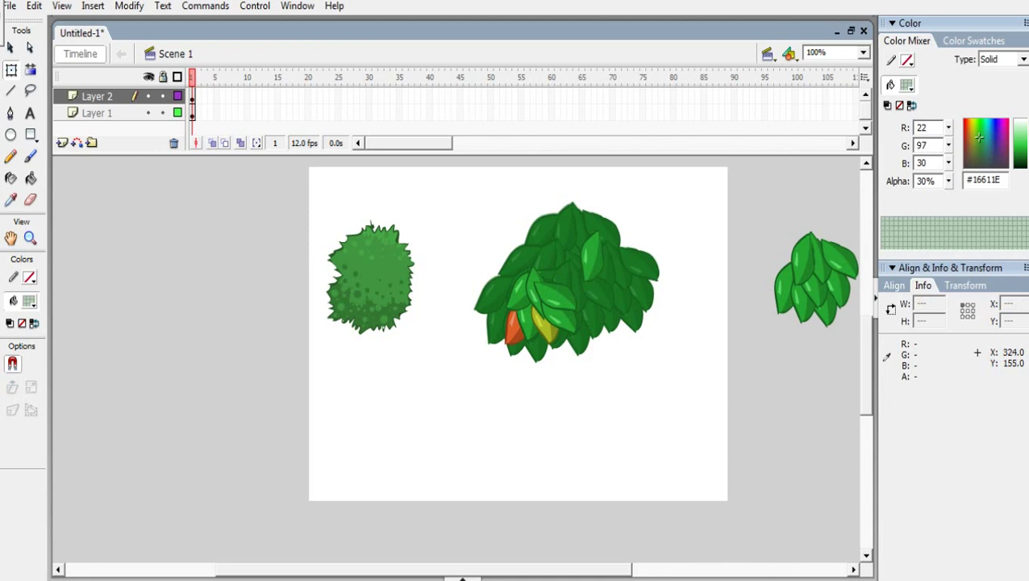
{"action": "left_click", "coordinate": [570, 292]}
{"action": "left_click", "coordinate": [600, 390]}
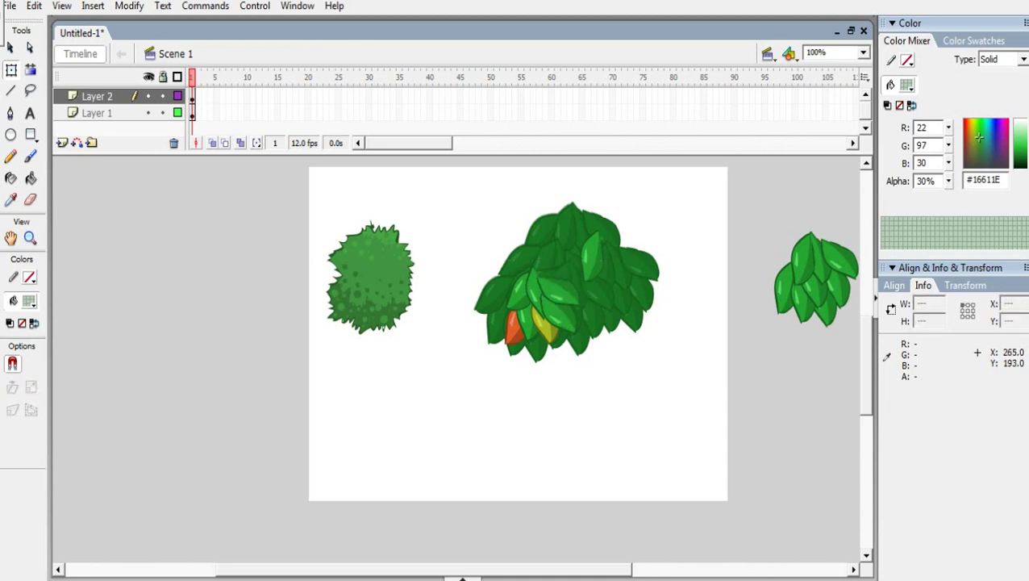
Step: Duplicate the orange leaf and place the copy, rotated, behind the single green leaf on the bush's upper right
{"action": "left_click", "coordinate": [511, 328]}
{"action": "key", "text": "ctrl+v"}
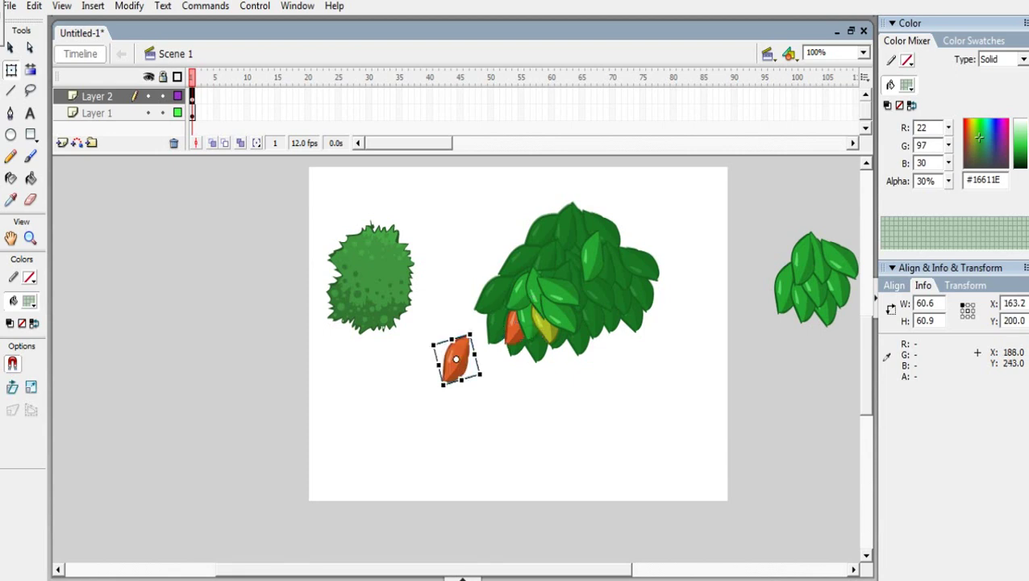
{"action": "left_click_drag", "start_coordinate": [456, 359], "coordinate": [617, 432]}
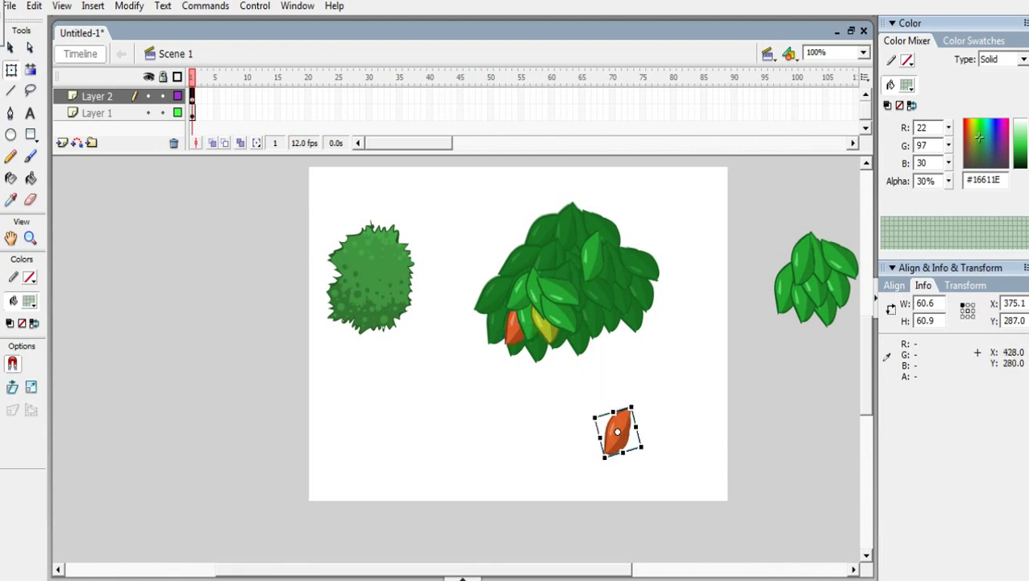
{"action": "left_click_drag", "start_coordinate": [654, 392], "coordinate": [611, 258]}
{"action": "key", "text": "ctrl+Down"}
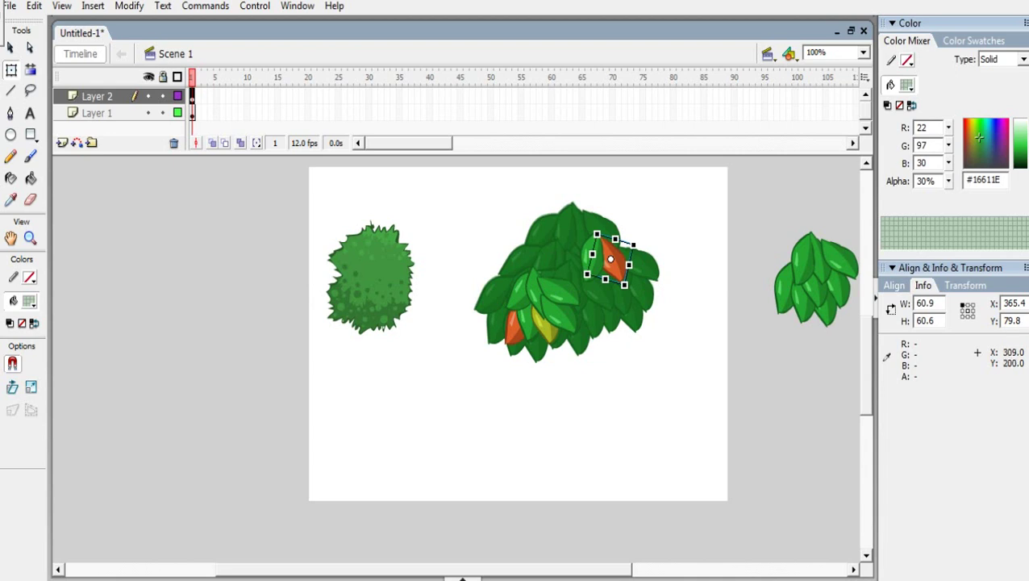
Step: Duplicate the yellow-green leaf and layer the copy behind the upper-right green and orange leaves
{"action": "left_click", "coordinate": [544, 319]}
{"action": "key", "text": "ctrl+v"}
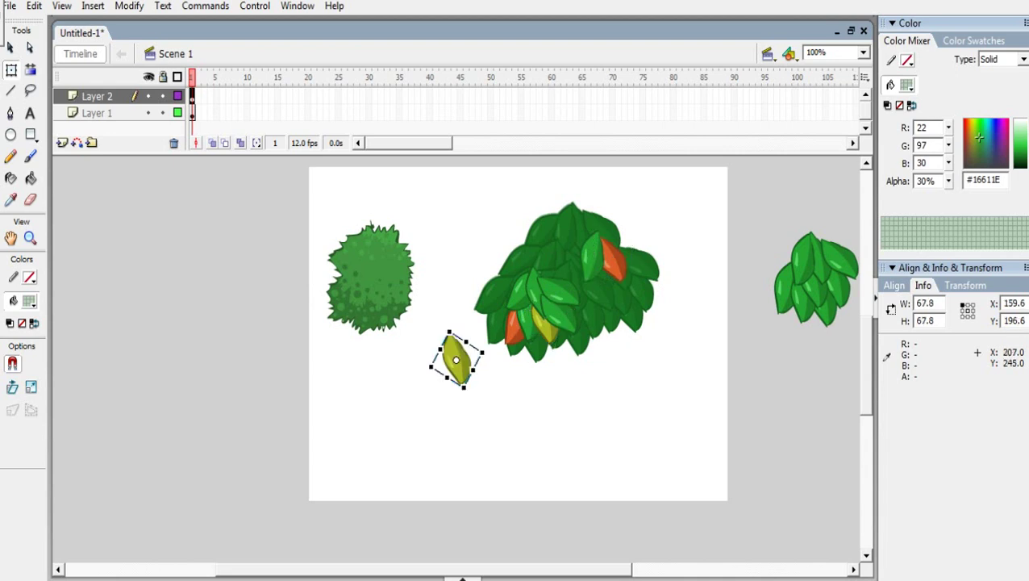
{"action": "left_click_drag", "start_coordinate": [451, 358], "coordinate": [597, 270]}
{"action": "key", "text": "ctrl+Down"}
{"action": "key", "text": "ctrl+Down"}
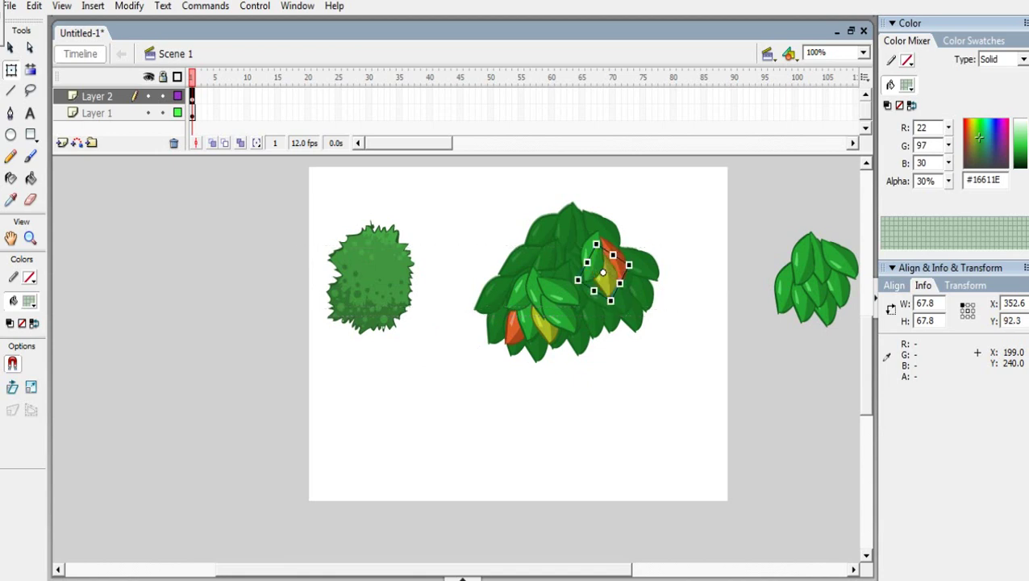
{"action": "left_click", "coordinate": [678, 348]}
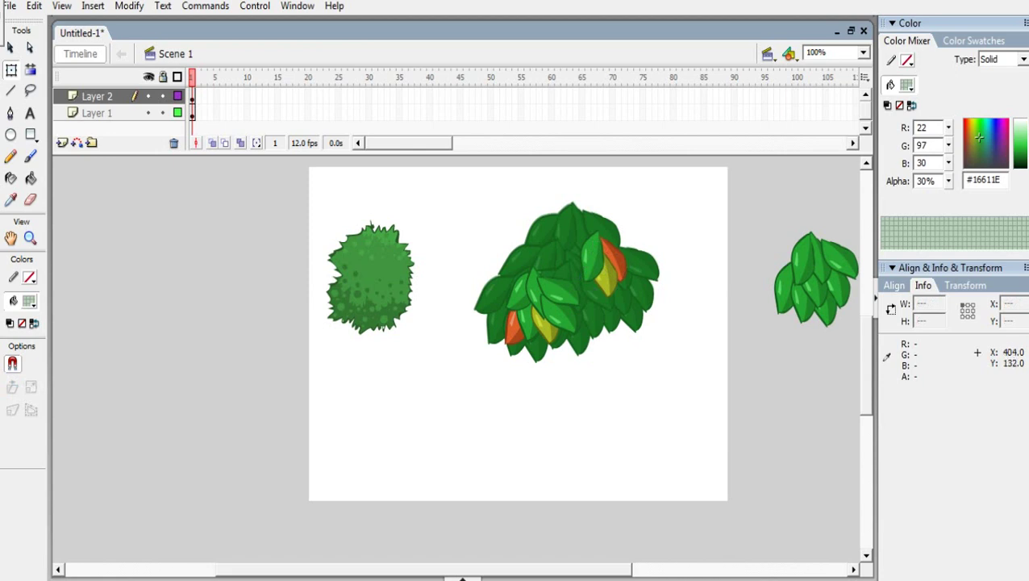
Step: Nudge the central bright green leaf of the lower-left cluster slightly to refine its overlap
{"action": "left_click_drag", "start_coordinate": [535, 289], "coordinate": [538, 299]}
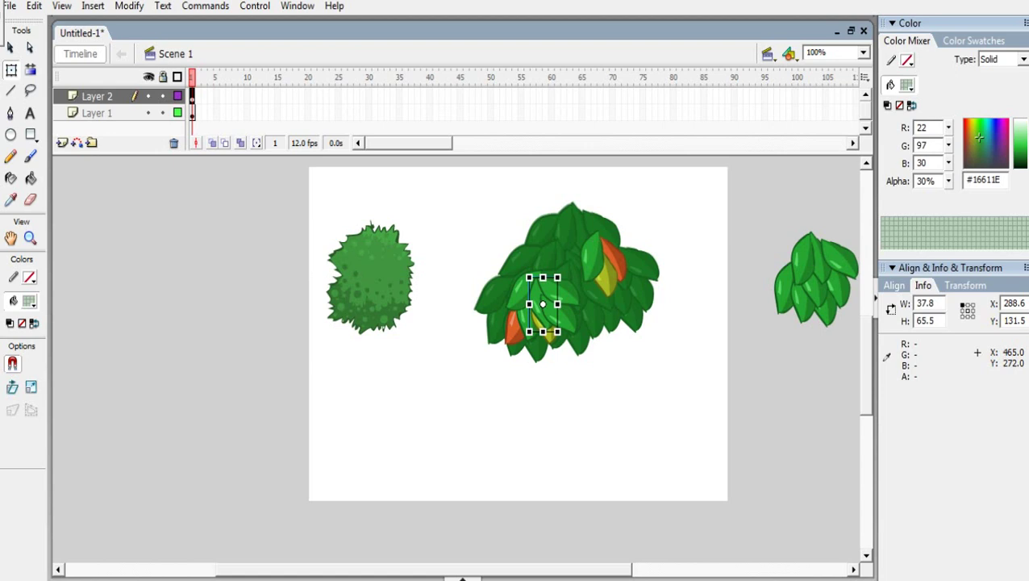
{"action": "left_click", "coordinate": [663, 393]}
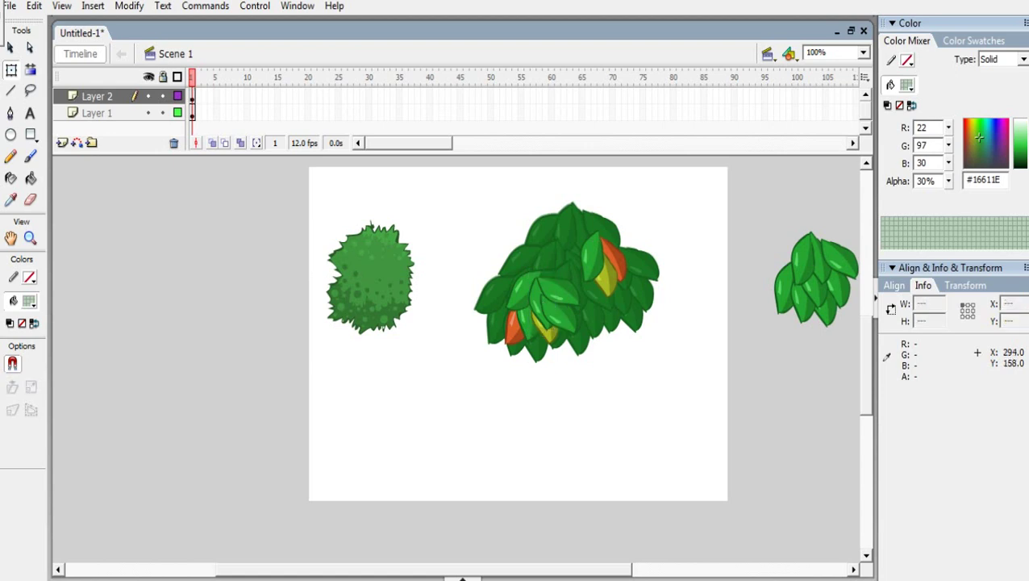
{"action": "left_click_drag", "start_coordinate": [533, 299], "coordinate": [532, 289]}
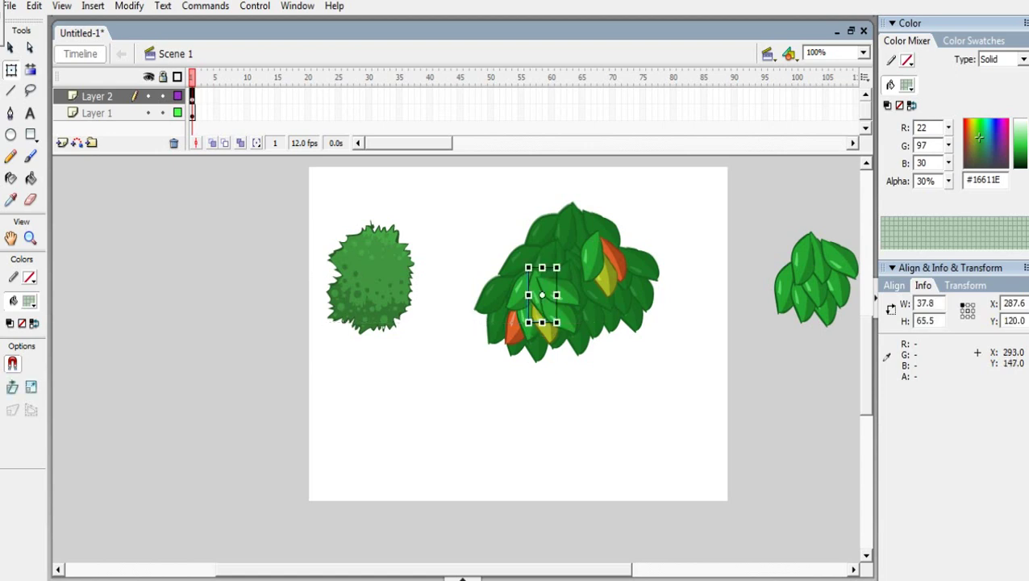
Step: Rotate the central bright green leaf of the lower-left cluster so its tip leans toward the orange leaf
{"action": "left_click", "coordinate": [618, 394]}
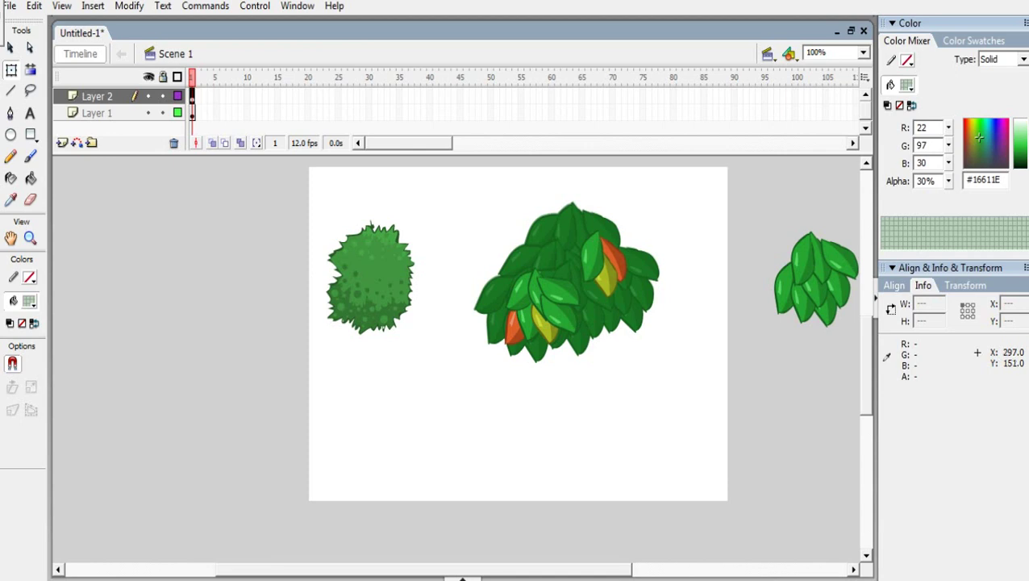
{"action": "left_click", "coordinate": [542, 291]}
{"action": "left_click_drag", "start_coordinate": [559, 260], "coordinate": [534, 299]}
{"action": "left_click", "coordinate": [614, 337]}
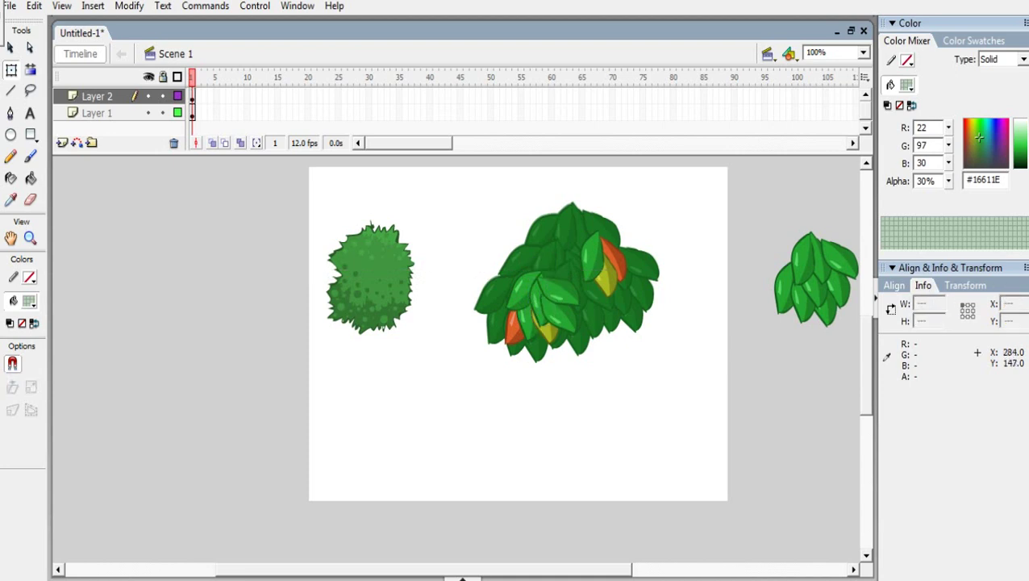
{"action": "left_click", "coordinate": [538, 289]}
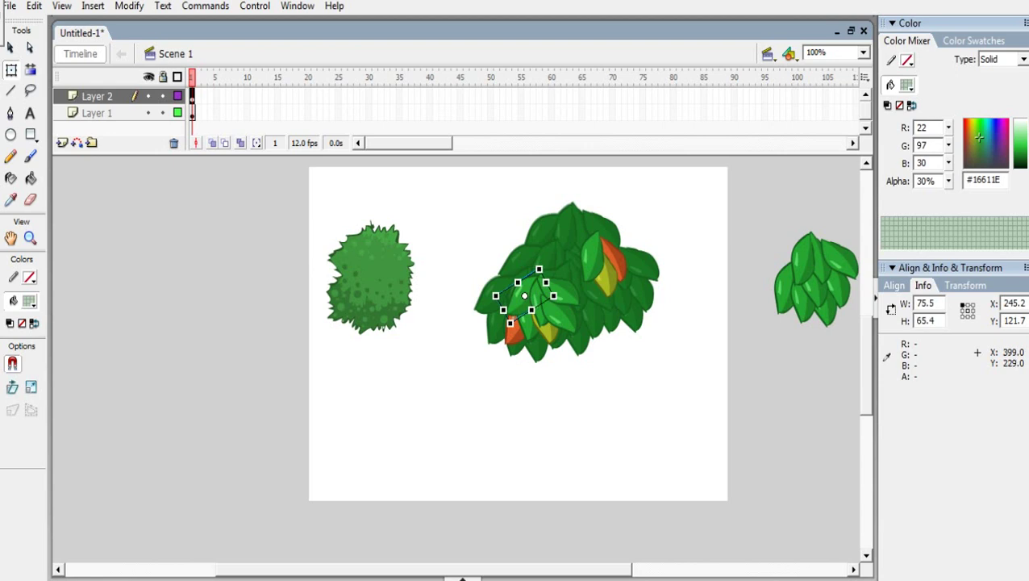
{"action": "key", "text": "ctrl+shift+a"}
Step: Shift and tilt the cluster's central bright green leaf further, then adjust the leaves beneath it around the yellow-green leaf
{"action": "left_click", "coordinate": [552, 278]}
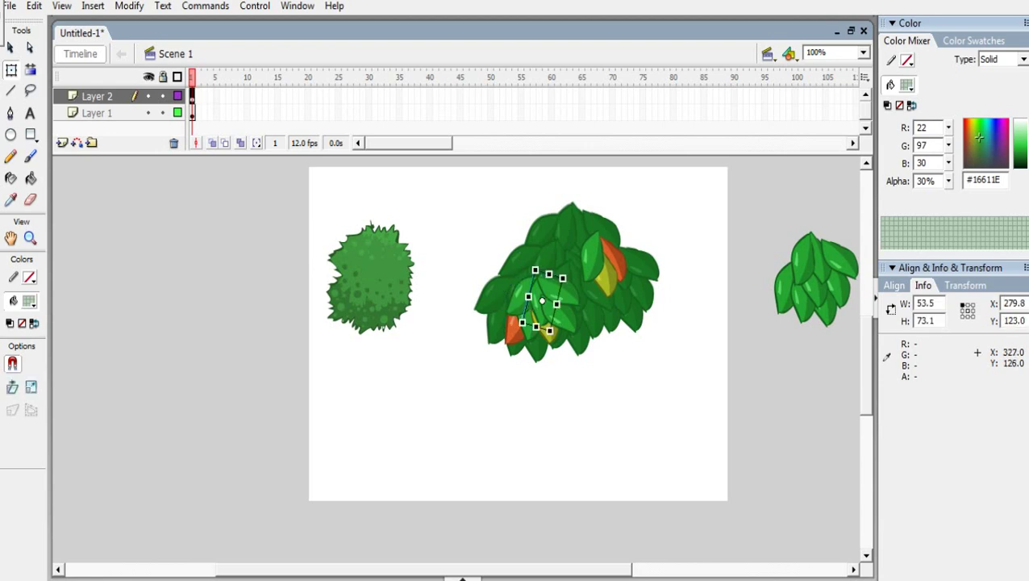
{"action": "left_click_drag", "start_coordinate": [566, 273], "coordinate": [534, 313]}
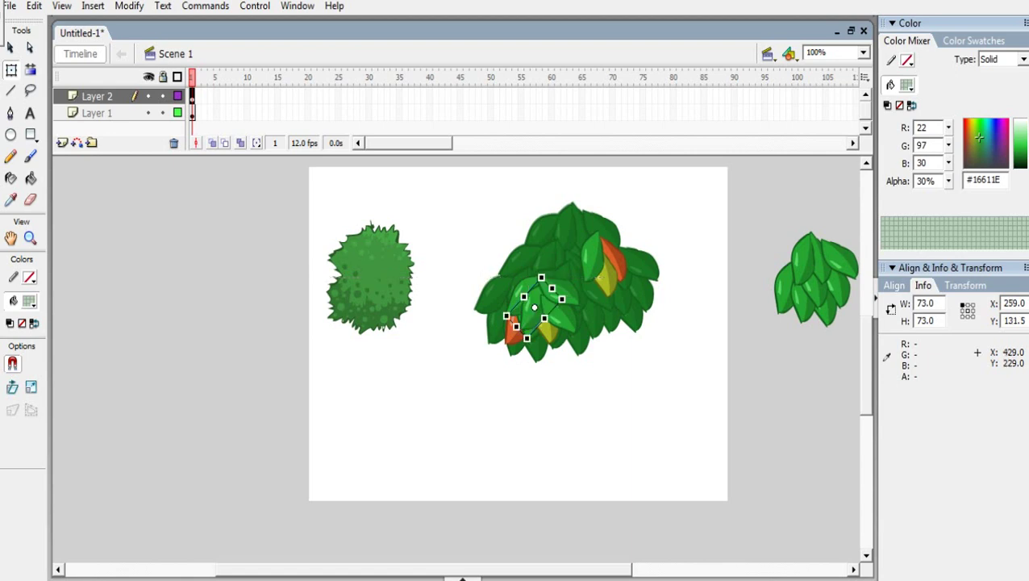
{"action": "left_click", "coordinate": [636, 358]}
{"action": "left_click", "coordinate": [534, 309]}
{"action": "left_click_drag", "start_coordinate": [542, 271], "coordinate": [534, 271]}
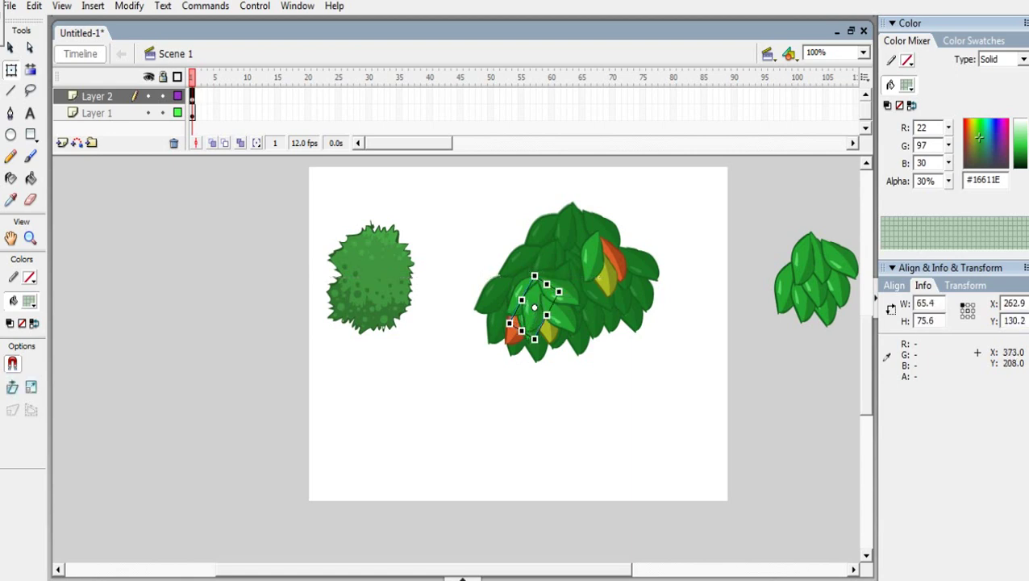
{"action": "key", "text": "ctrl+shift+a"}
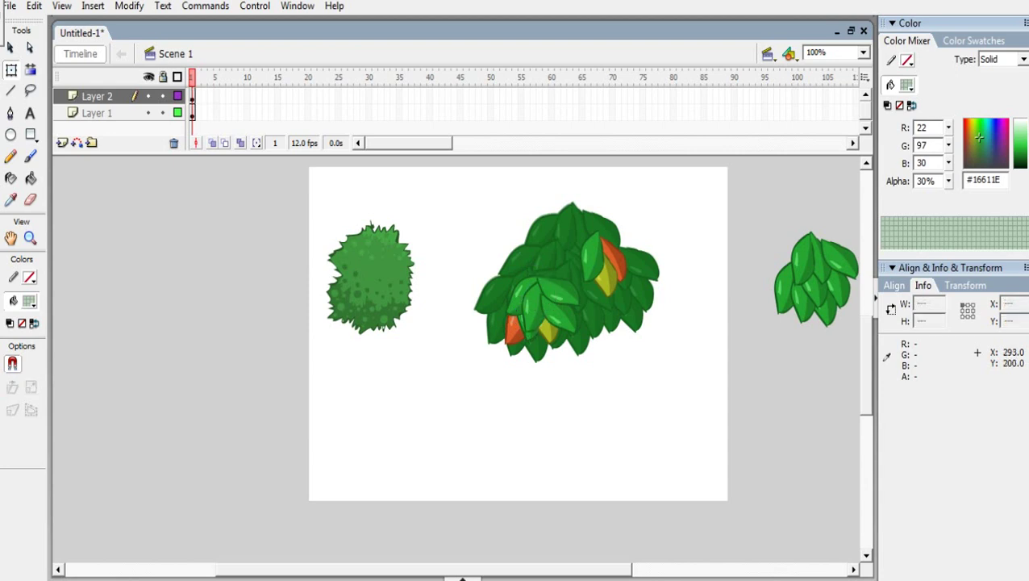
{"action": "left_click_drag", "start_coordinate": [530, 334], "coordinate": [539, 353]}
{"action": "left_click", "coordinate": [543, 328]}
{"action": "left_click", "coordinate": [648, 359]}
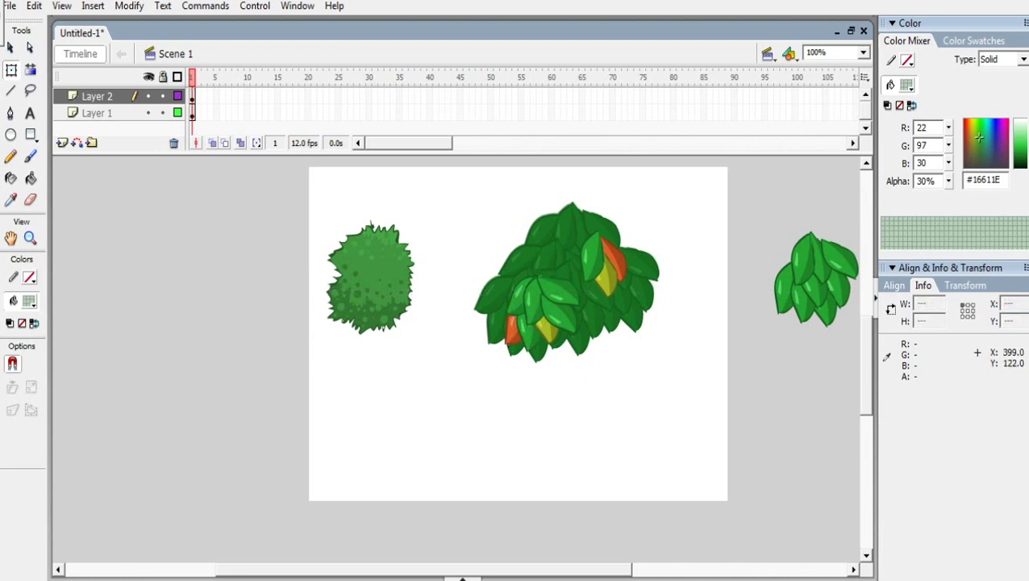
Step: Duplicate the upper-right bright green leaf and lay the copy, mirrored and rotated outward, over the top of the orange leaf
{"action": "left_click", "coordinate": [593, 253]}
{"action": "left_click_drag", "start_coordinate": [610, 257], "coordinate": [477, 367]}
{"action": "left_click_drag", "start_coordinate": [634, 264], "coordinate": [620, 258]}
{"action": "left_click_drag", "start_coordinate": [630, 222], "coordinate": [621, 221]}
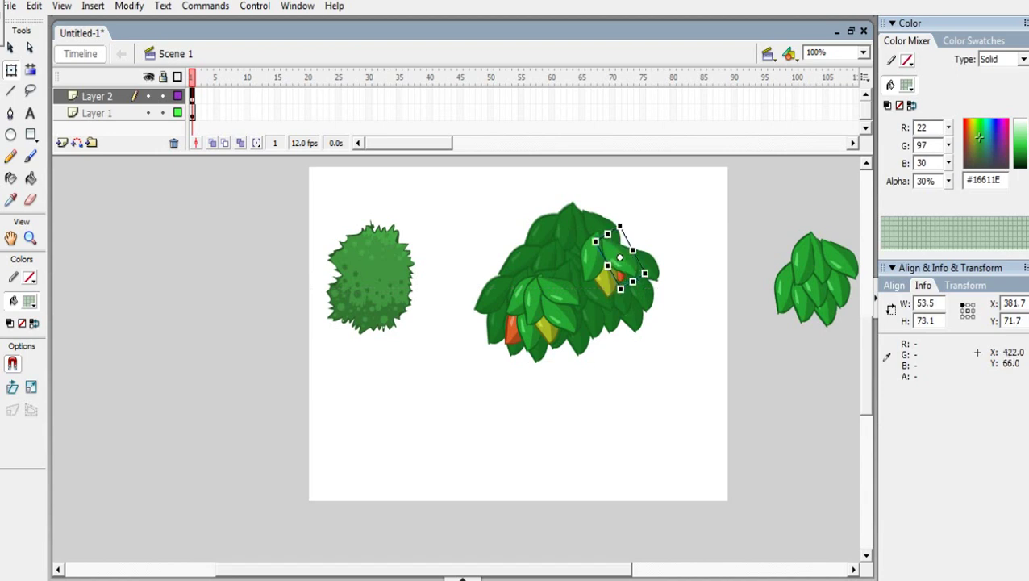
{"action": "left_click_drag", "start_coordinate": [624, 265], "coordinate": [630, 252]}
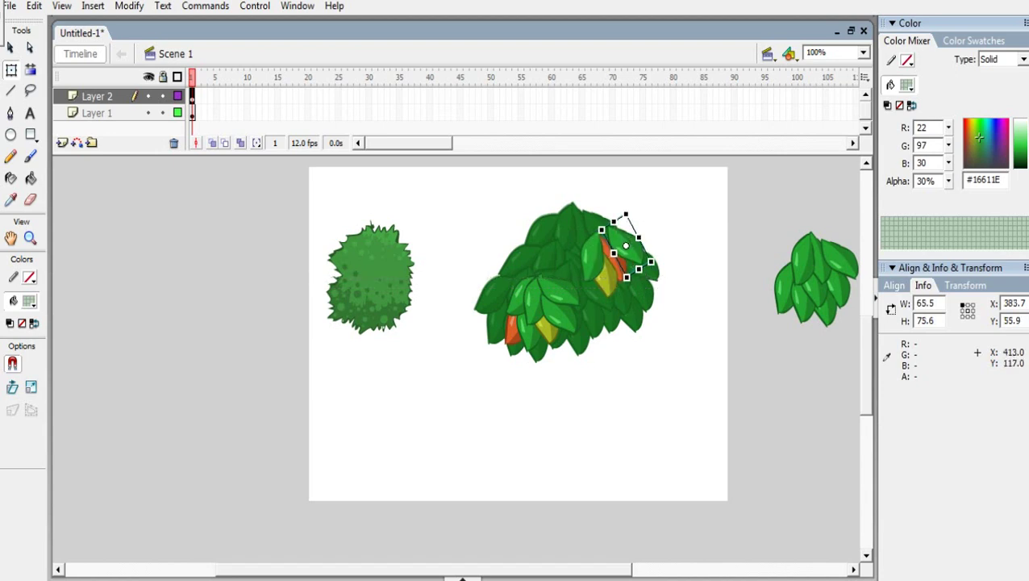
{"action": "left_click_drag", "start_coordinate": [627, 210], "coordinate": [629, 244]}
{"action": "left_click", "coordinate": [677, 405]}
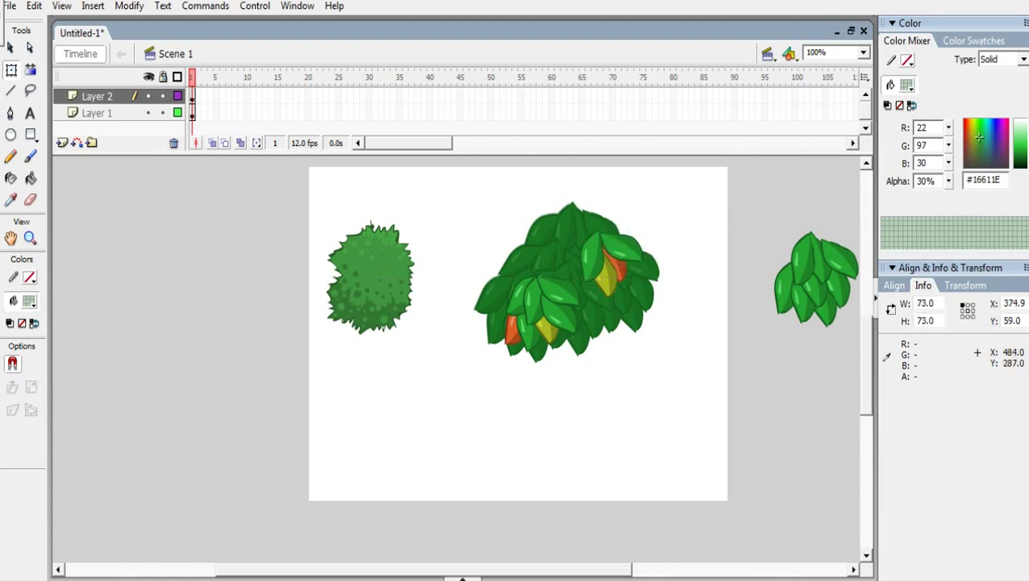
Step: Duplicate the upper-right bright green leaf and place the copy, angled down and outward, on the bush's lower-right edge
{"action": "left_click", "coordinate": [594, 258]}
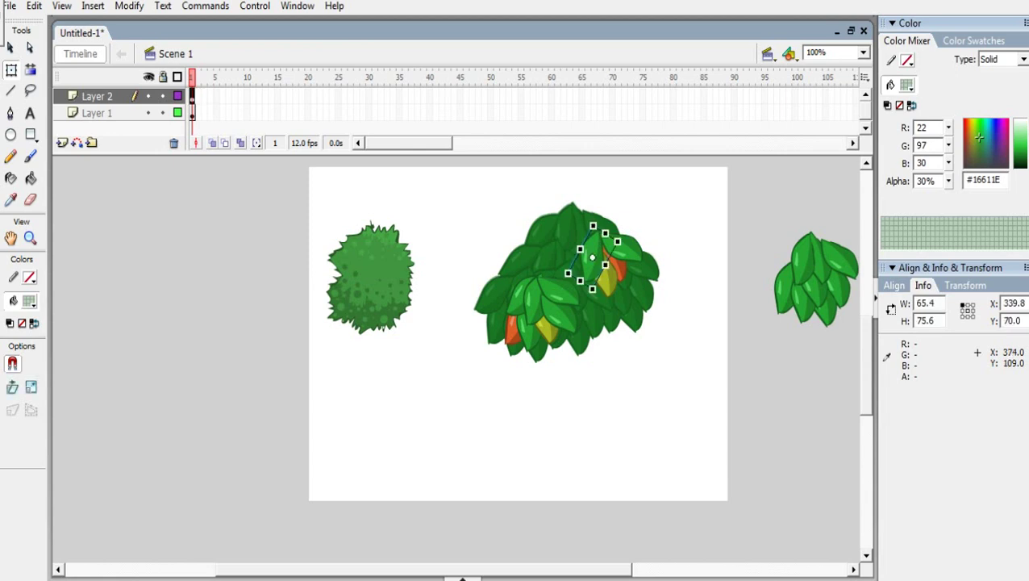
{"action": "left_click_drag", "start_coordinate": [595, 258], "coordinate": [461, 323]}
{"action": "left_click_drag", "start_coordinate": [463, 370], "coordinate": [639, 323]}
{"action": "left_click", "coordinate": [700, 369]}
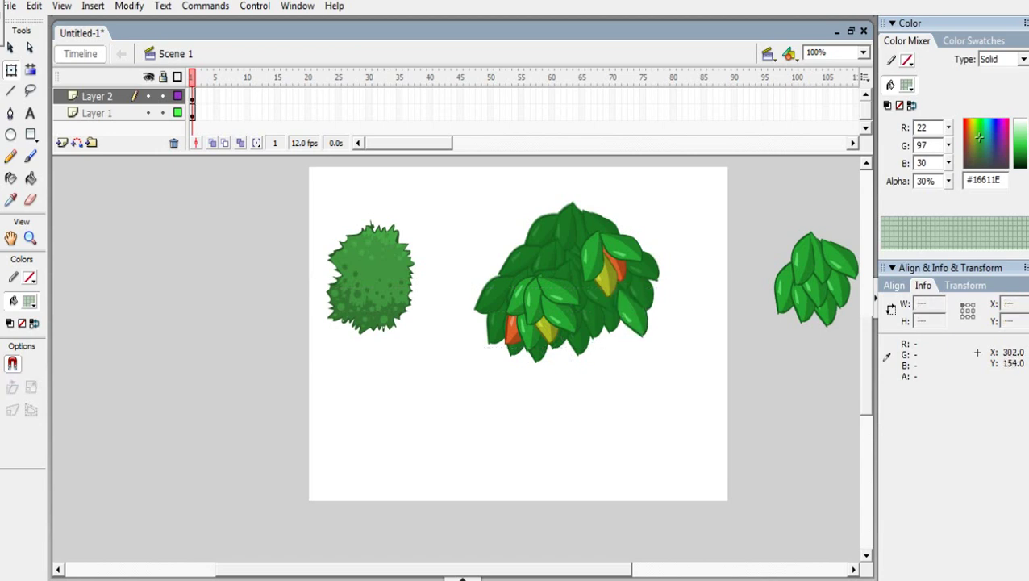
Step: Add another copy of a bright green leaf, rotated to follow the outline, on the bush's upper-left edge
{"action": "left_click", "coordinate": [553, 291]}
{"action": "left_click_drag", "start_coordinate": [553, 291], "coordinate": [529, 359]}
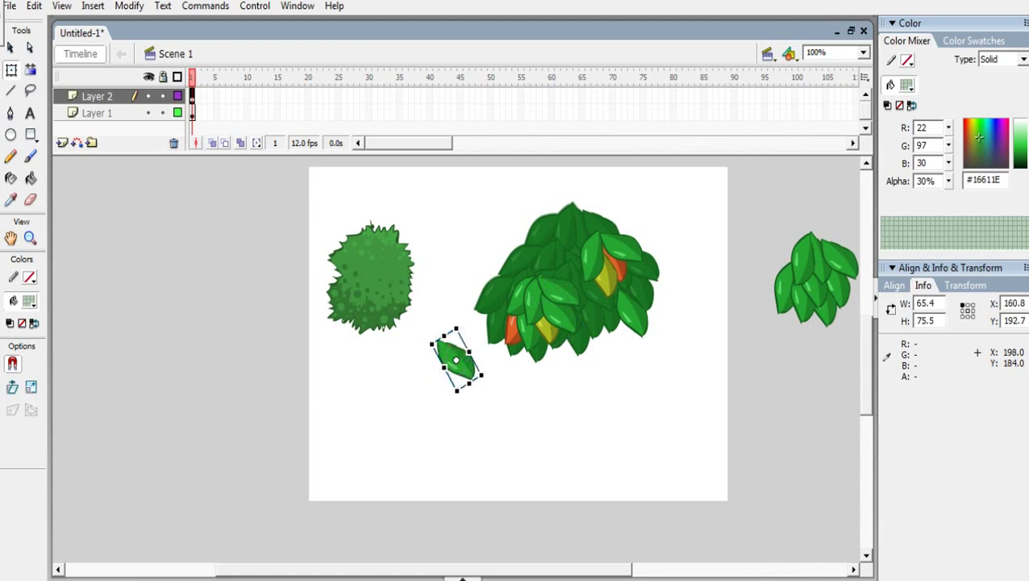
{"action": "left_click_drag", "start_coordinate": [454, 362], "coordinate": [557, 228]}
{"action": "left_click", "coordinate": [615, 385]}
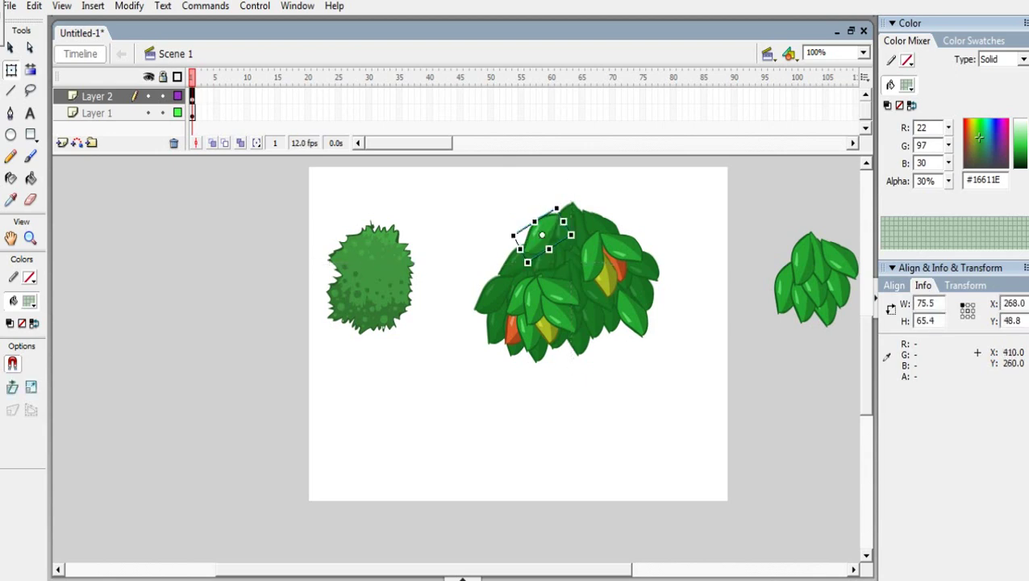
{"action": "left_click", "coordinate": [672, 393]}
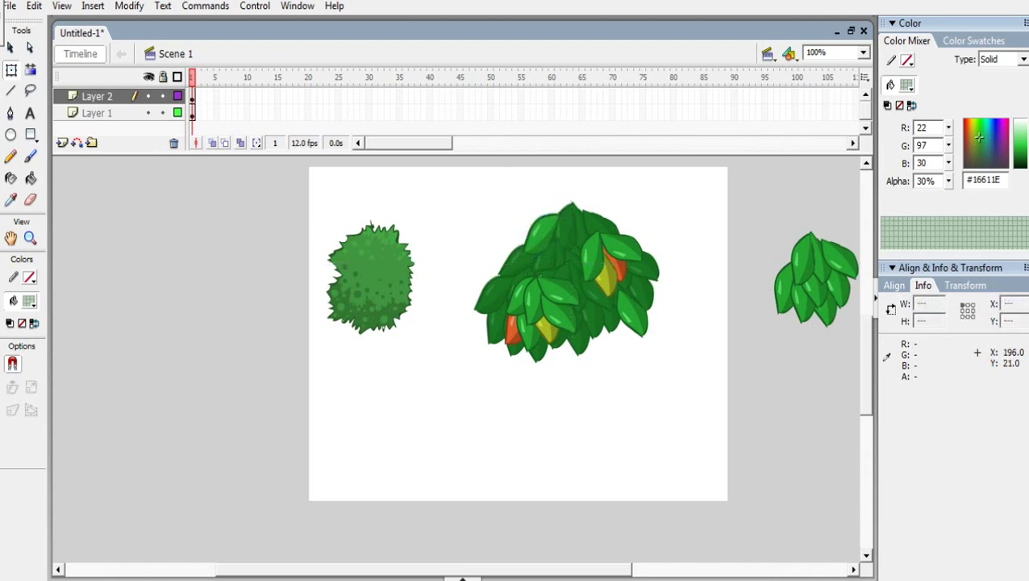
Step: Select the entire leafy bush with its colored leaves and convert it to a graphic symbol
{"action": "left_click_drag", "start_coordinate": [456, 184], "coordinate": [673, 374]}
{"action": "right_click", "coordinate": [600, 306]}
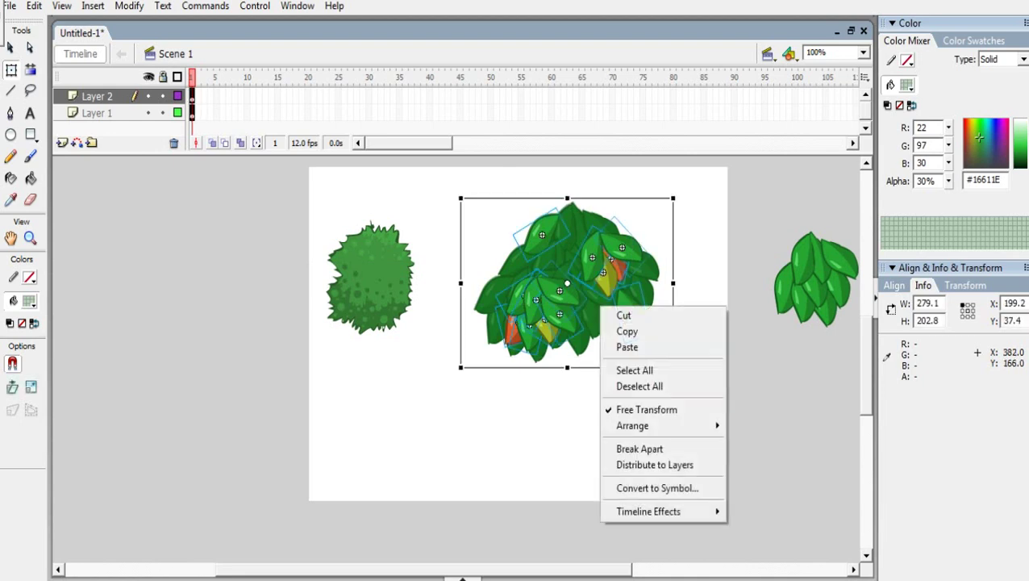
{"action": "left_click", "coordinate": [657, 488]}
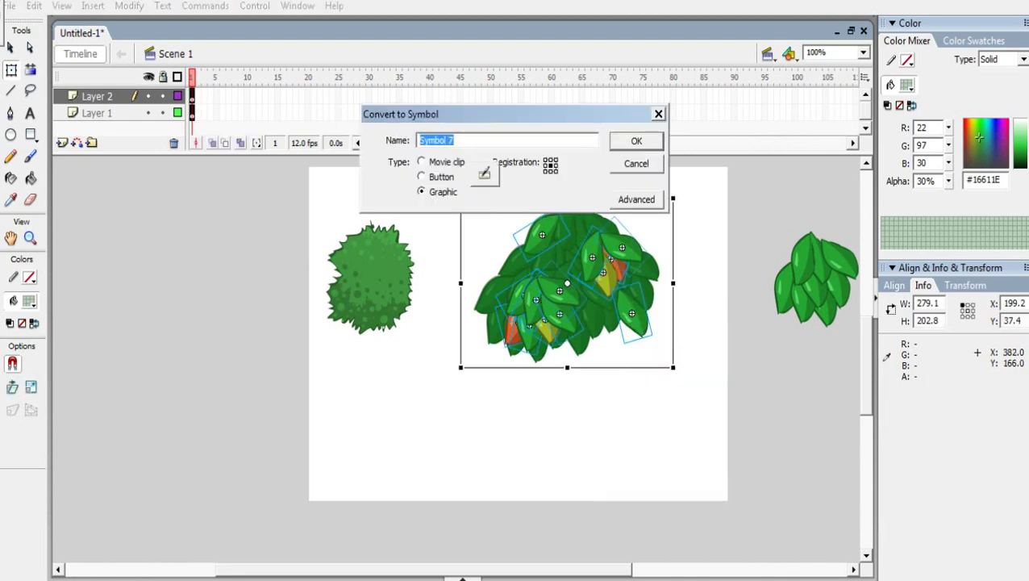
{"action": "key", "text": "Return"}
Step: Duplicate the leafy bush symbol, place the copy at the stage's lower-right corner, and shift the original slightly up and left
{"action": "key", "text": "ctrl+v"}
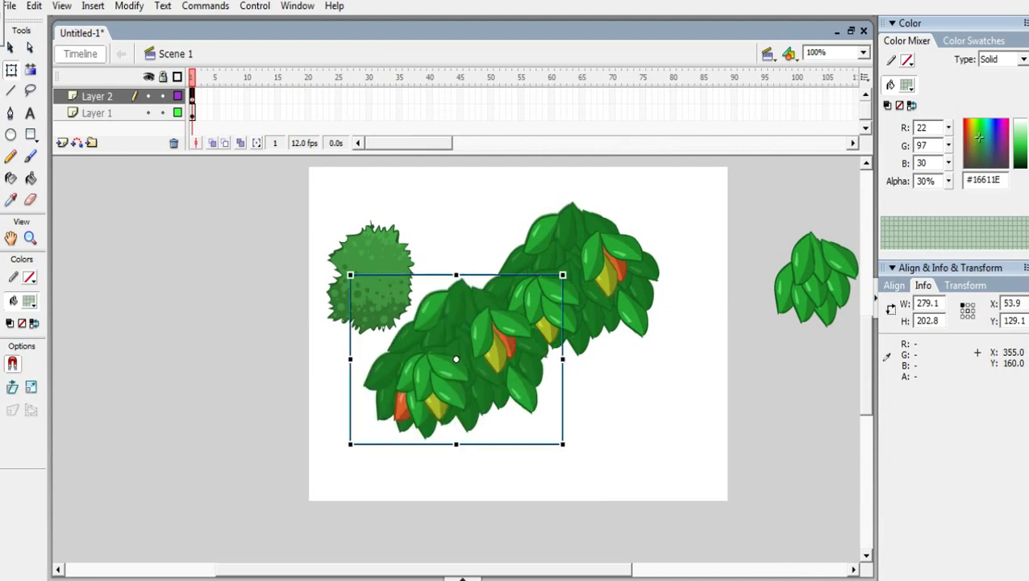
{"action": "left_click_drag", "start_coordinate": [480, 368], "coordinate": [706, 436]}
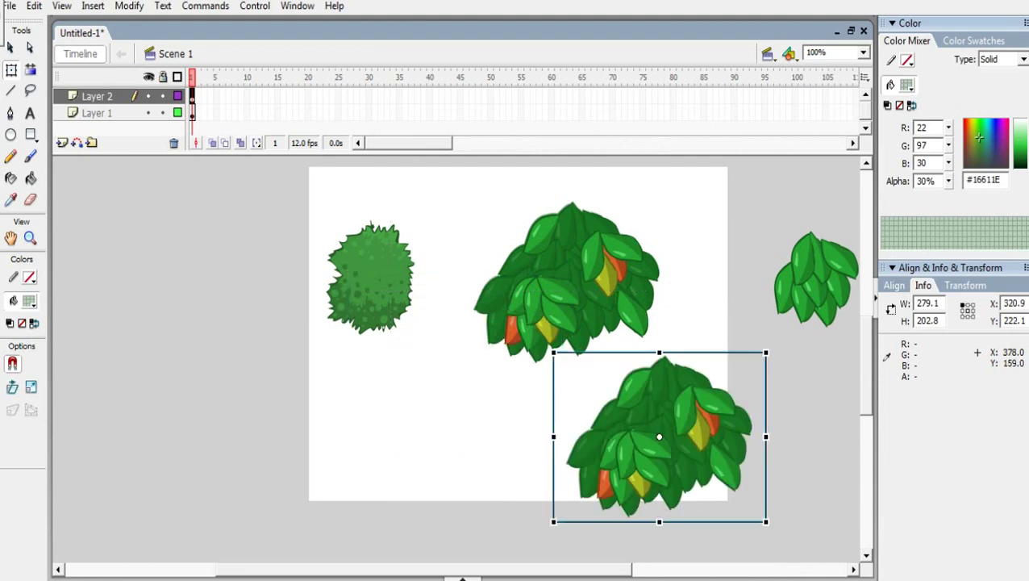
{"action": "left_click_drag", "start_coordinate": [592, 285], "coordinate": [571, 279]}
Step: Convert the whole spotted jagged bush to a graphic symbol and move it off the stage to the left
{"action": "mouse_move", "coordinate": [383, 281]}
{"action": "left_mouse_down"}
{"action": "mouse_move", "coordinate": [394, 272]}
{"action": "mouse_move", "coordinate": [384, 289]}
{"action": "left_mouse_up"}
{"action": "key", "text": "ctrl+z"}
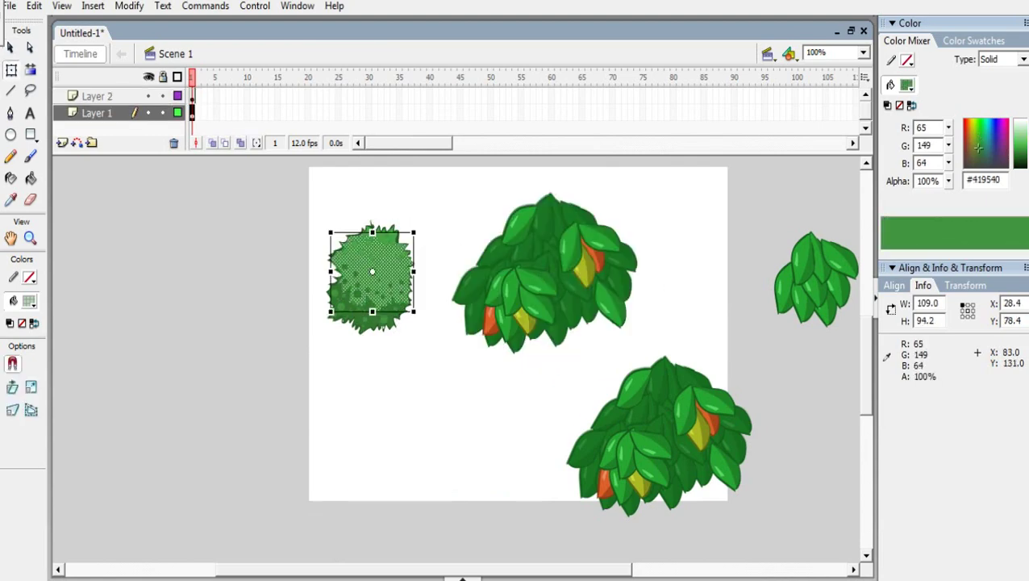
{"action": "left_click_drag", "start_coordinate": [290, 192], "coordinate": [453, 367]}
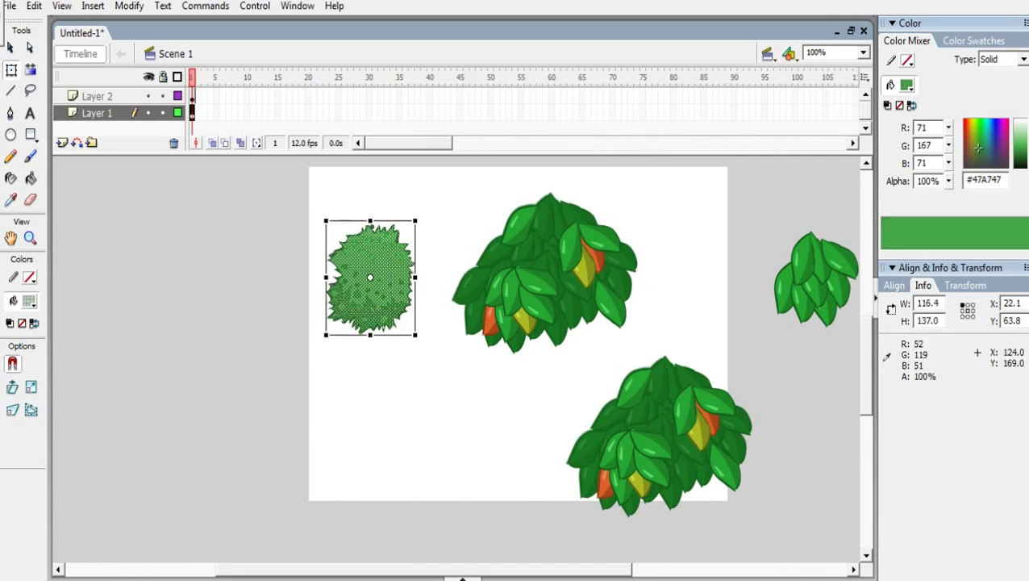
{"action": "right_click", "coordinate": [387, 303]}
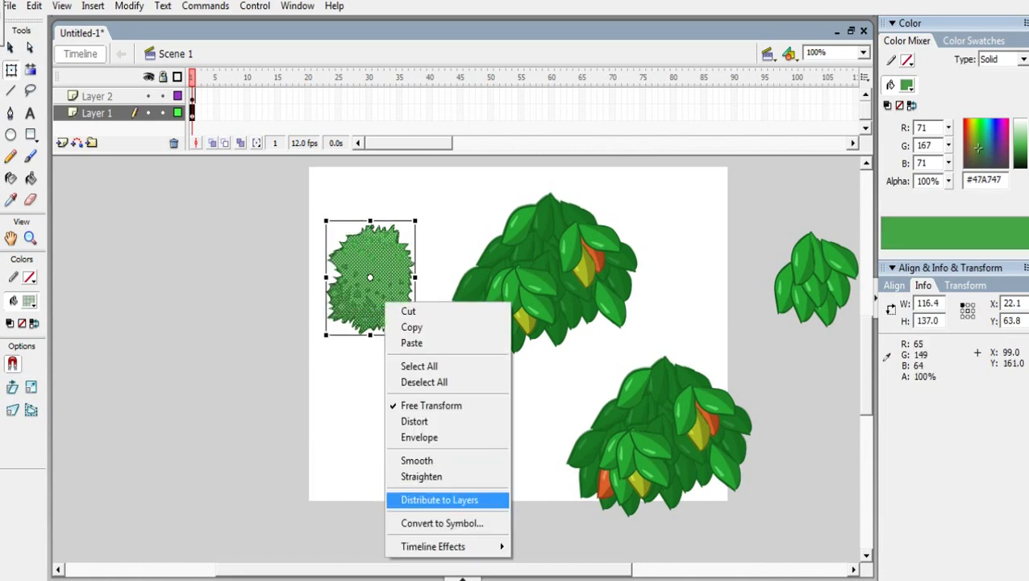
{"action": "left_click", "coordinate": [447, 524]}
{"action": "key", "text": "Return"}
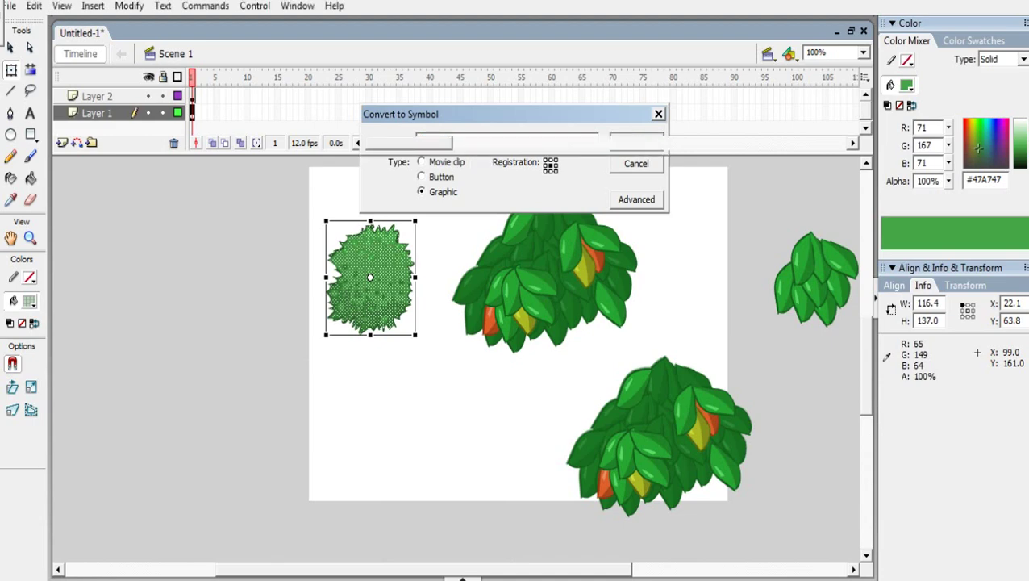
{"action": "left_click_drag", "start_coordinate": [394, 291], "coordinate": [232, 288]}
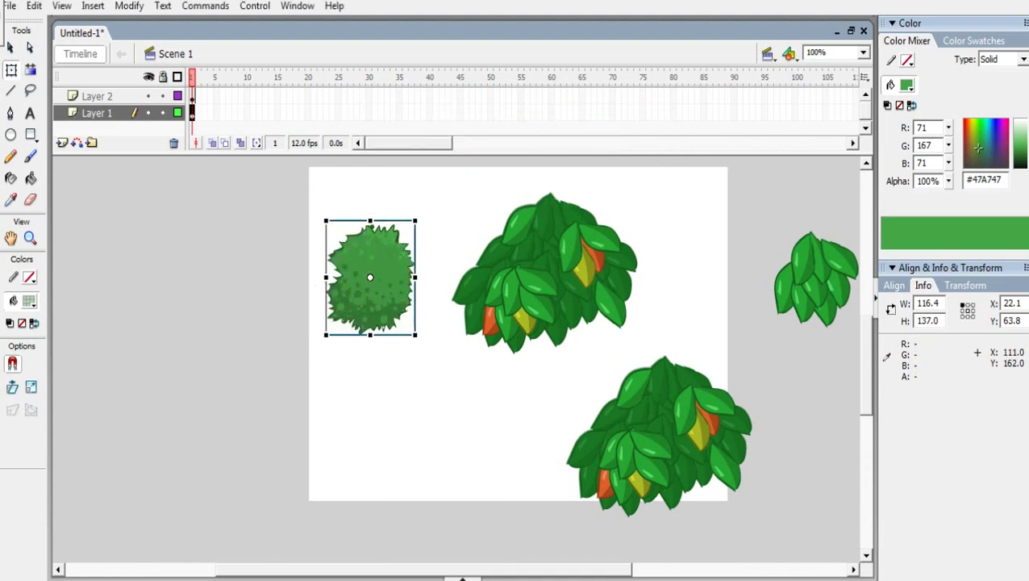
Step: Place the two leafy bushes side by side on the stage and scale the right one down to about 193 × 140 px
{"action": "left_click_drag", "start_coordinate": [531, 271], "coordinate": [434, 300]}
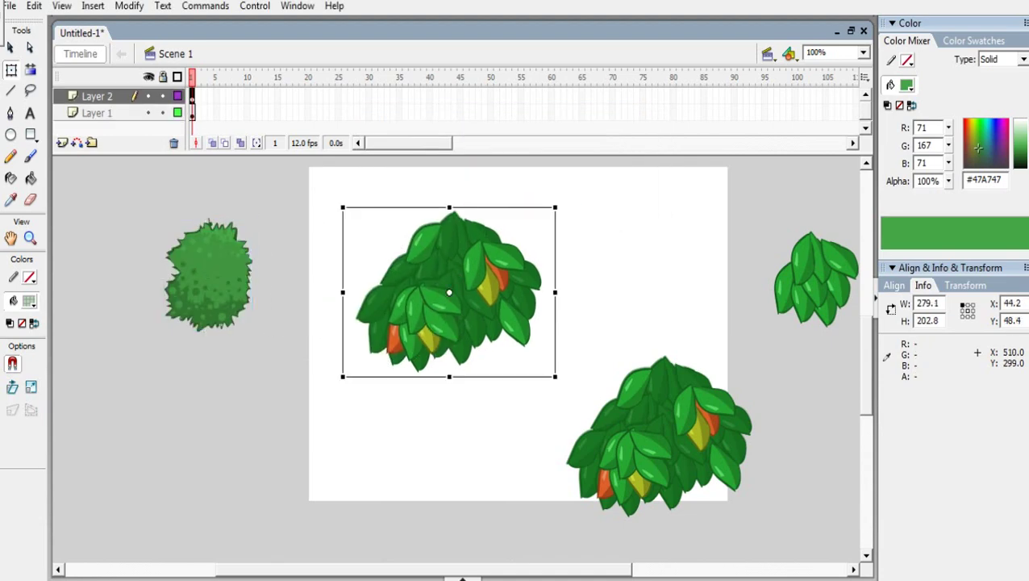
{"action": "left_click_drag", "start_coordinate": [680, 442], "coordinate": [648, 316]}
{"action": "left_click_drag", "start_coordinate": [681, 418], "coordinate": [681, 418]}
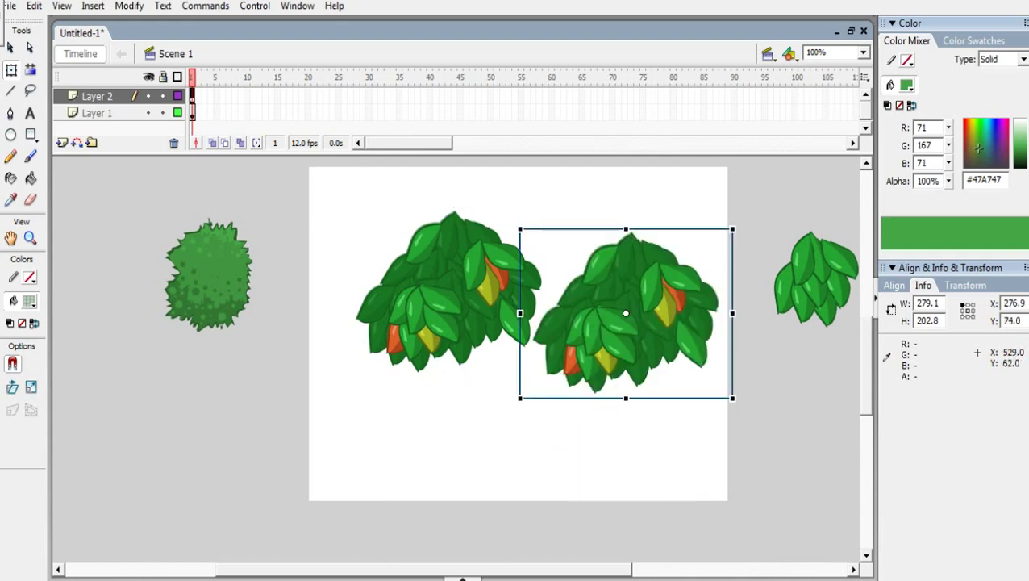
{"action": "left_click_drag", "start_coordinate": [732, 229], "coordinate": [685, 261]}
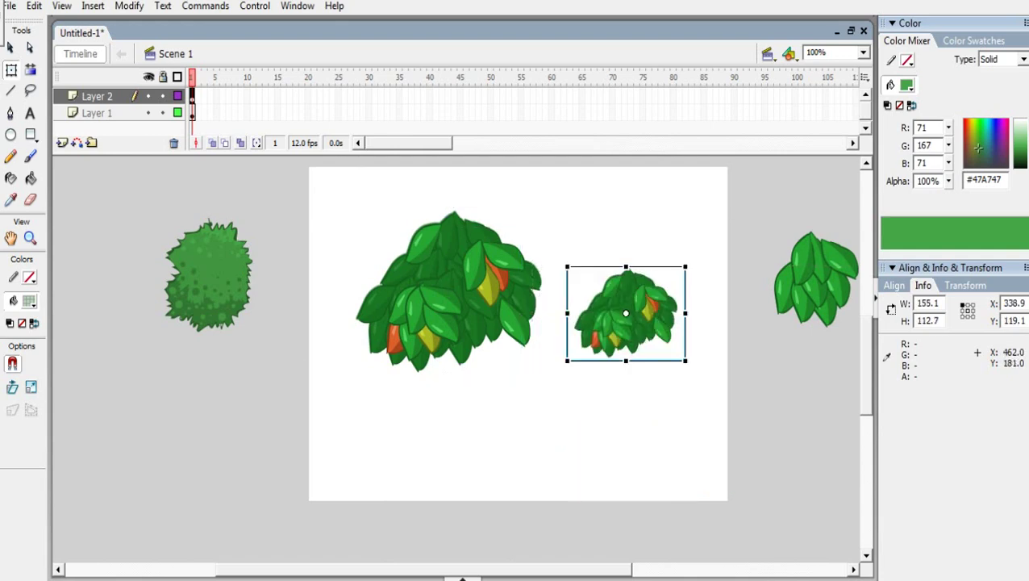
{"action": "left_click_drag", "start_coordinate": [661, 305], "coordinate": [633, 306]}
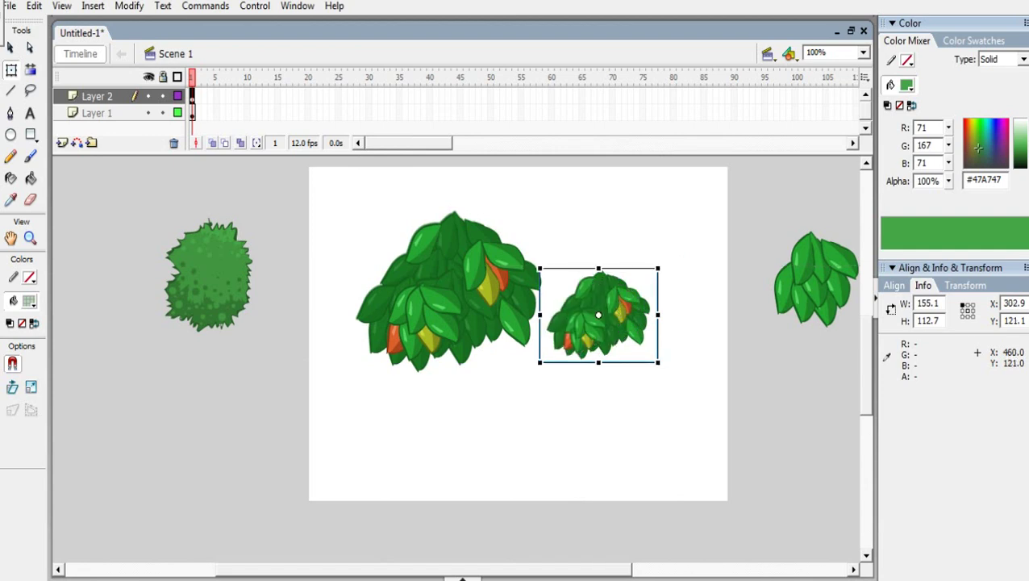
{"action": "left_click_drag", "start_coordinate": [658, 268], "coordinate": [673, 257]}
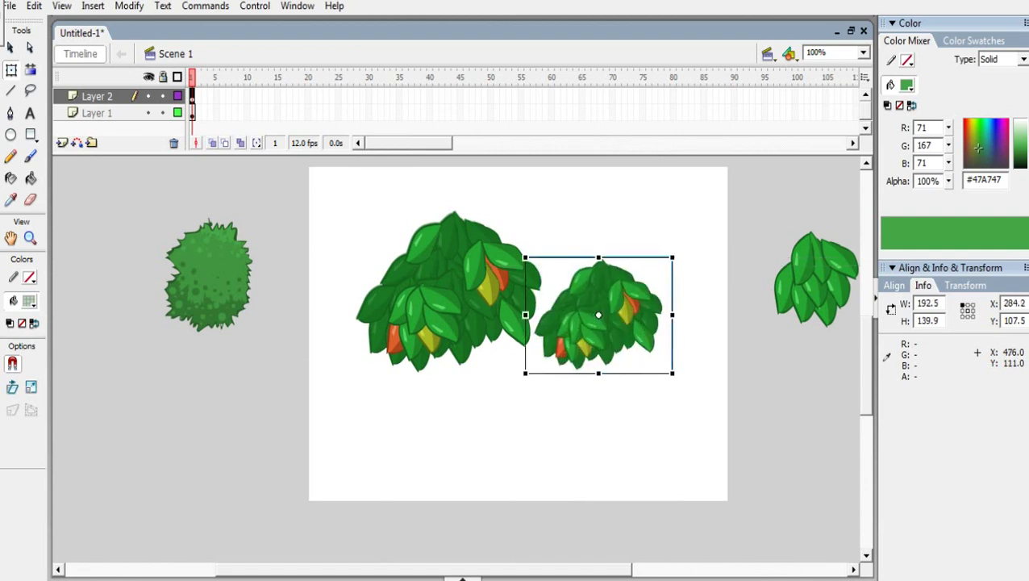
{"action": "left_click_drag", "start_coordinate": [599, 316], "coordinate": [611, 316]}
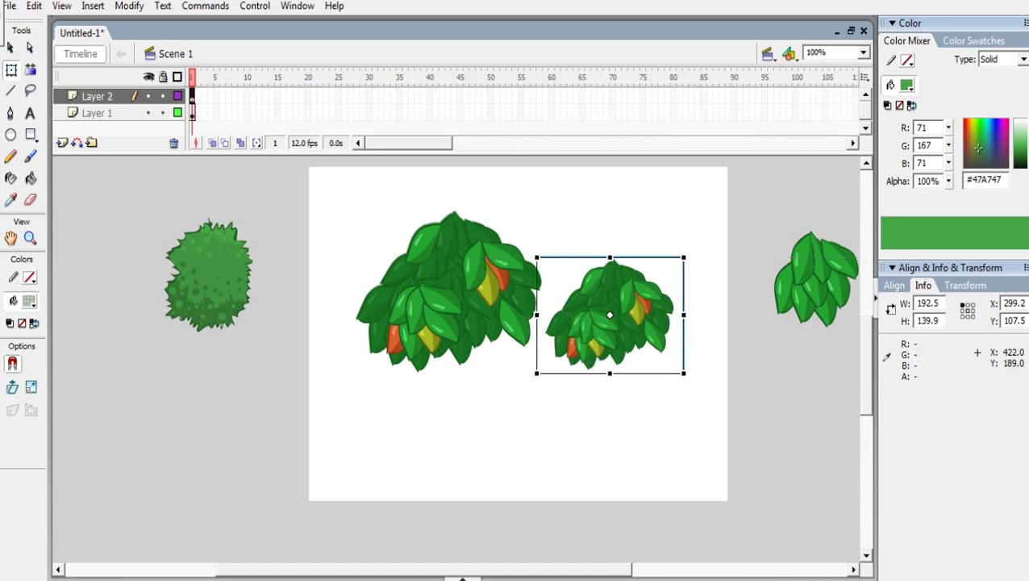
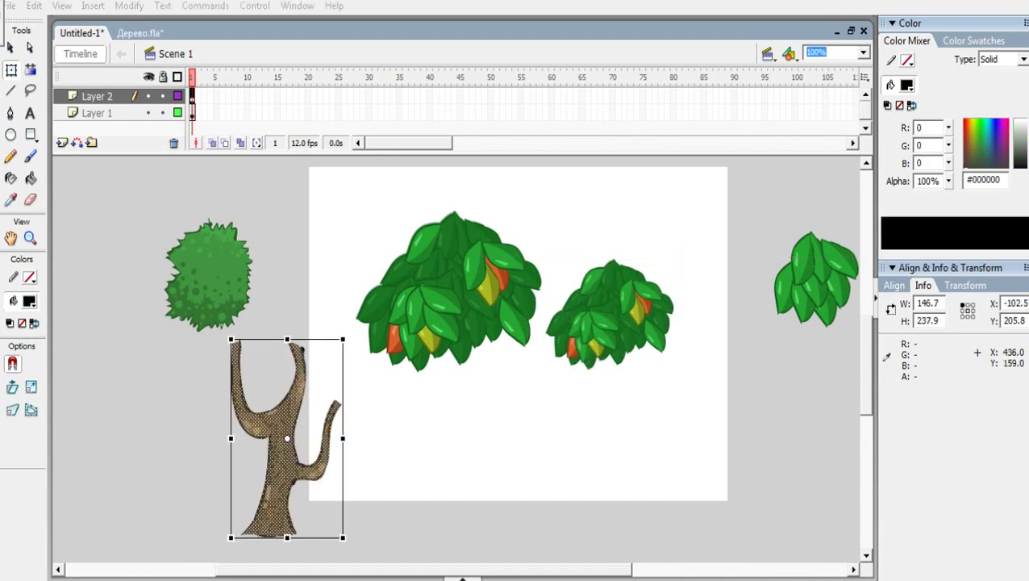
Step: Move the larger leafy bush to the stage's upper-left corner and place a copy of the smaller bush below it
{"action": "key", "text": "ctrl+shift+a"}
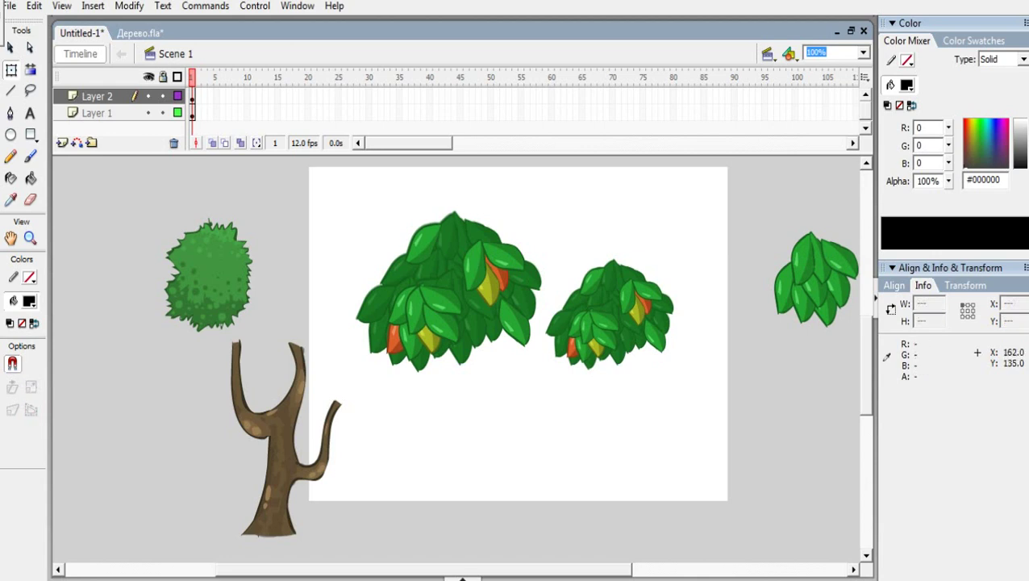
{"action": "left_click_drag", "start_coordinate": [439, 276], "coordinate": [393, 223]}
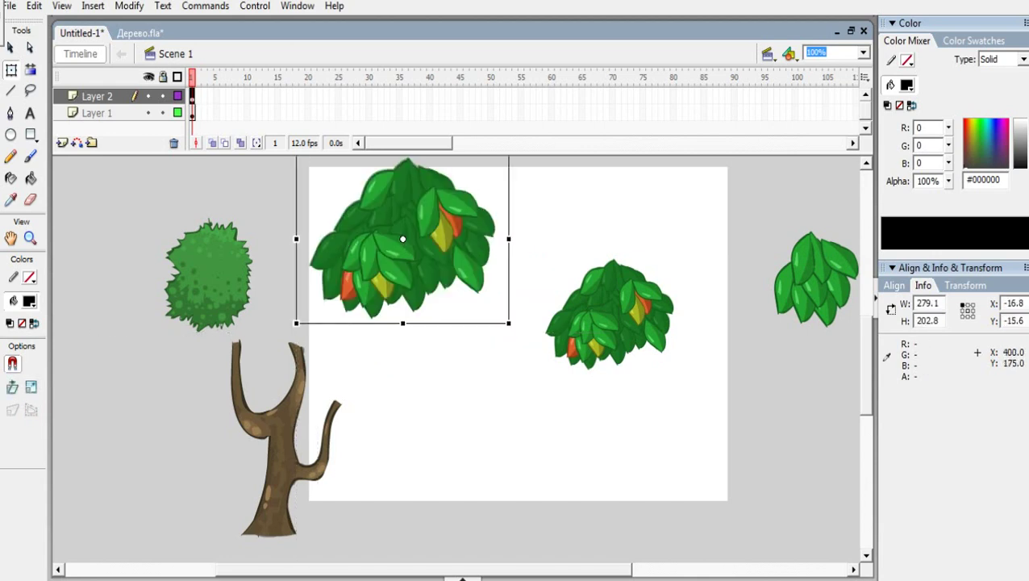
{"action": "left_click_drag", "start_coordinate": [611, 314], "coordinate": [456, 359]}
Step: Transfer the small bush copy to a new layer on top and place it near the stage's lower edge
{"action": "right_click", "coordinate": [471, 361]}
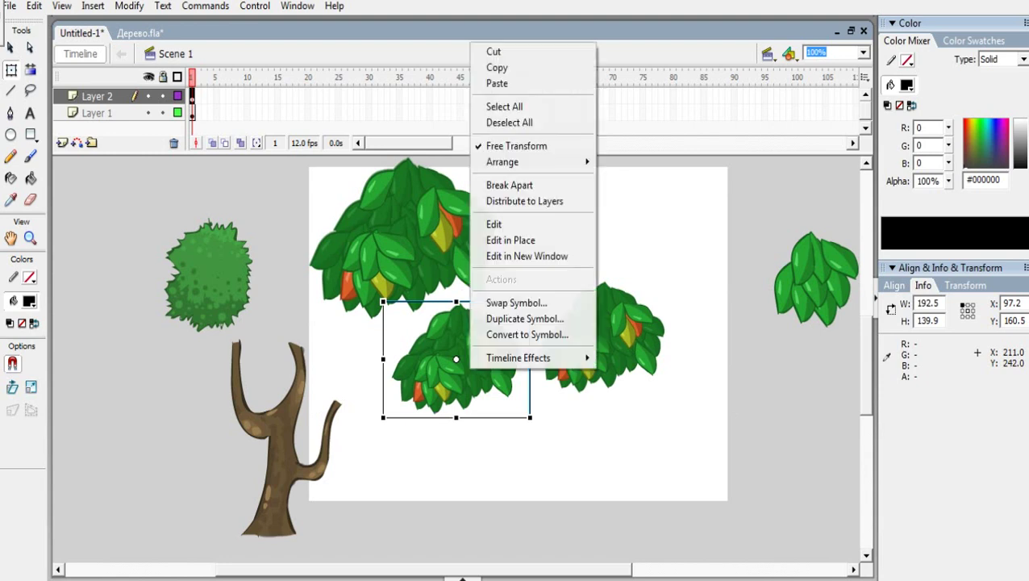
{"action": "left_click", "coordinate": [494, 50]}
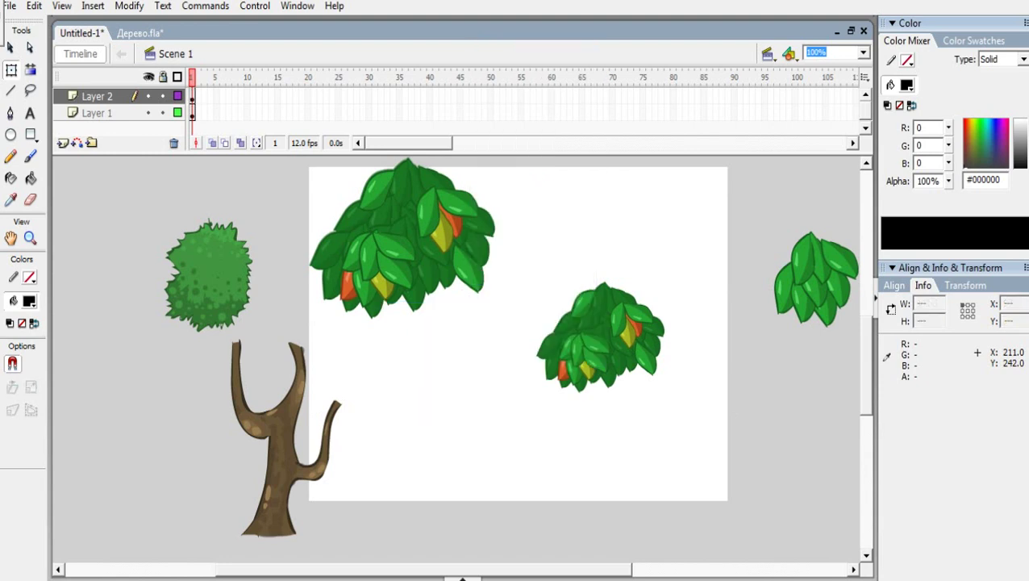
{"action": "left_click", "coordinate": [63, 143]}
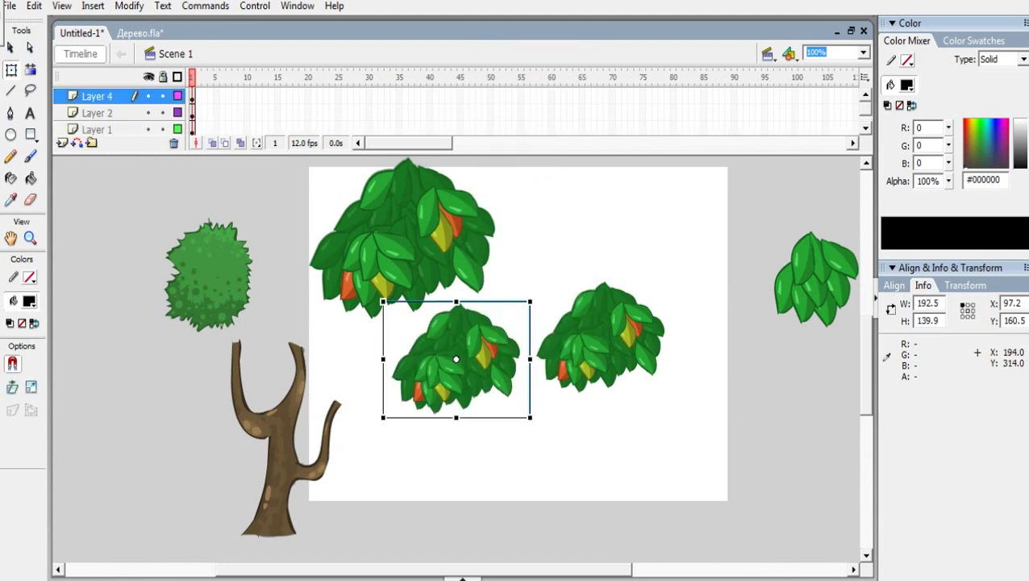
{"action": "key", "text": "ctrl+v"}
{"action": "left_click_drag", "start_coordinate": [456, 359], "coordinate": [460, 452]}
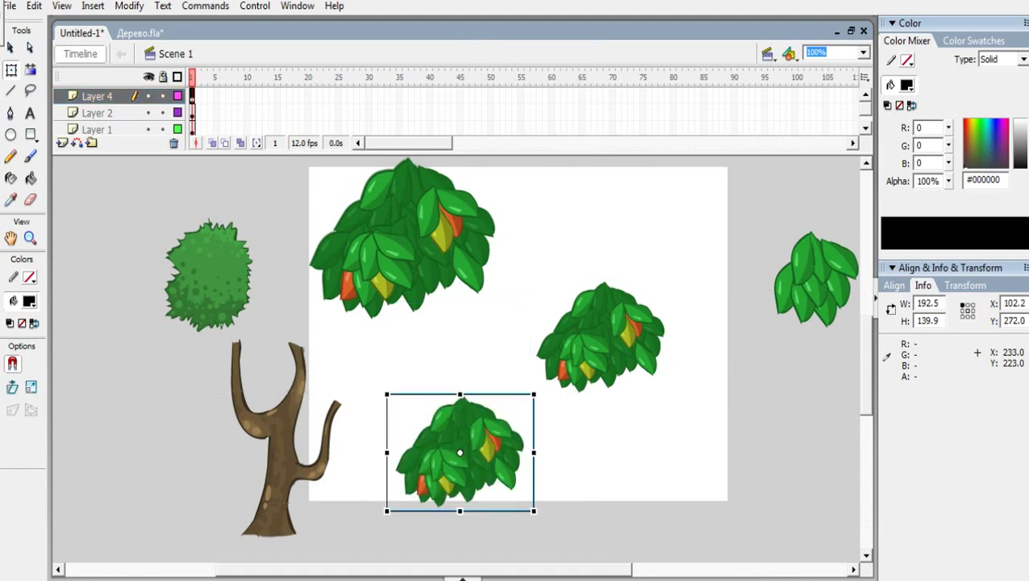
Step: Break apart the bush copy into a base silhouette filled with #16611E at 31% alpha and a plain green bush moved to its right
{"action": "key", "text": "ctrl+b"}
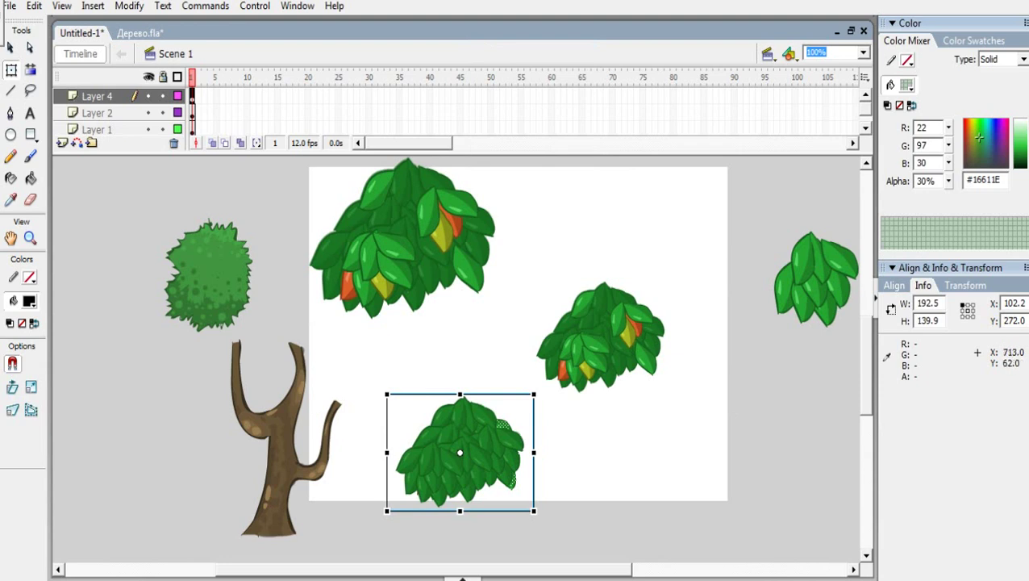
{"action": "left_click_drag", "start_coordinate": [949, 183], "coordinate": [949, 184]}
{"action": "left_click", "coordinate": [599, 458]}
{"action": "left_click_drag", "start_coordinate": [464, 466], "coordinate": [628, 476]}
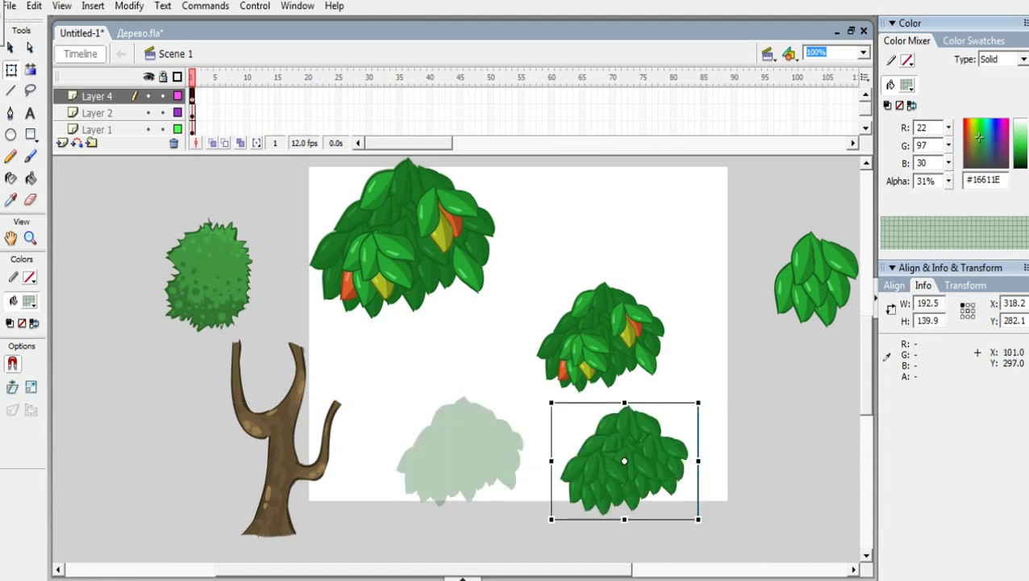
Step: Lay the translucent green silhouette exactly over the small bush with colored leaves as a shading overlay
{"action": "left_click_drag", "start_coordinate": [384, 382], "coordinate": [529, 529]}
{"action": "left_click_drag", "start_coordinate": [485, 462], "coordinate": [626, 346]}
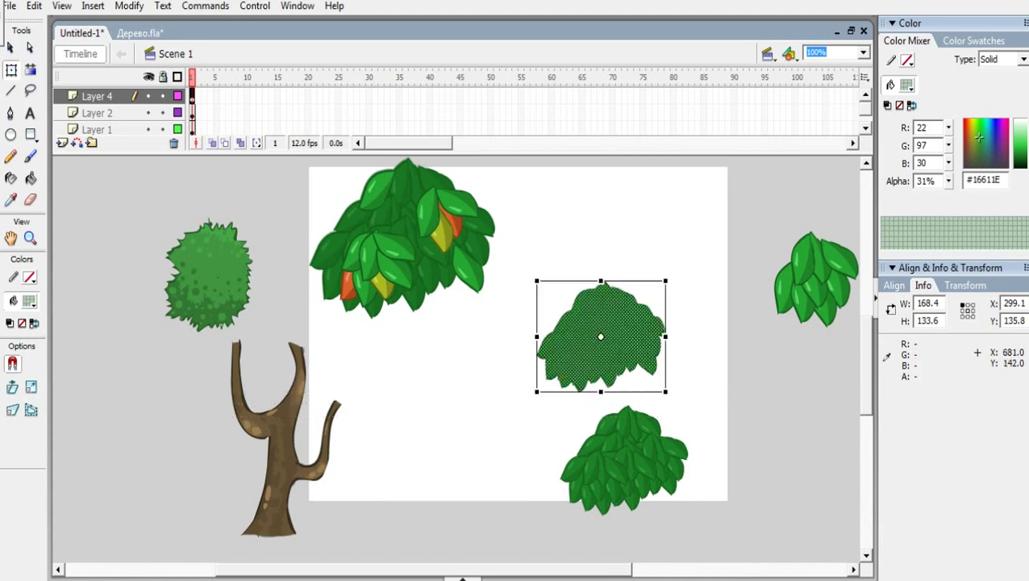
{"action": "left_click", "coordinate": [738, 363]}
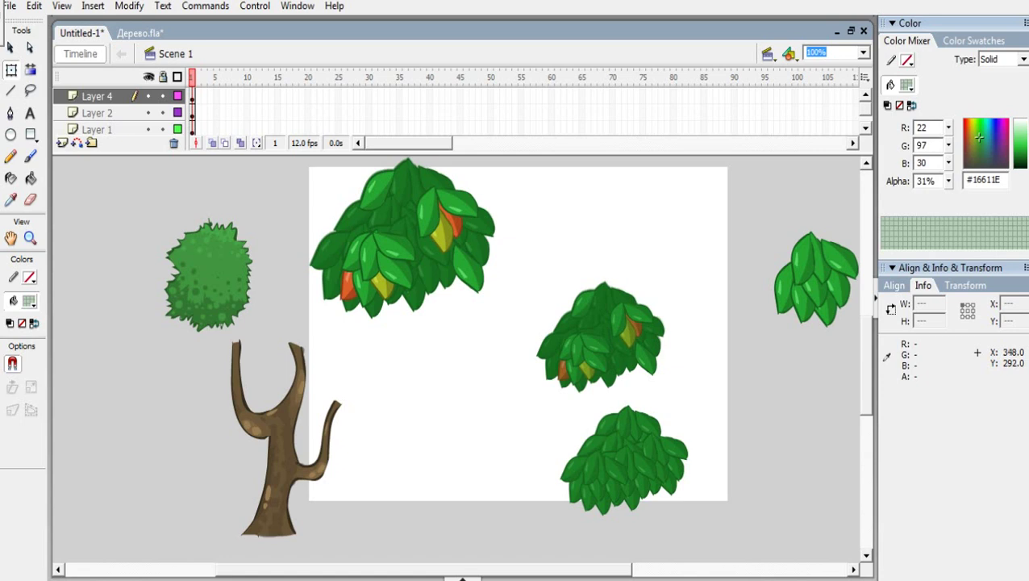
Step: Convert the shaded small bush's overlay to a graphic symbol and arrange it and the plain green bush along the stage's upper edge
{"action": "left_click_drag", "start_coordinate": [524, 393], "coordinate": [723, 523]}
{"action": "right_click", "coordinate": [609, 435]}
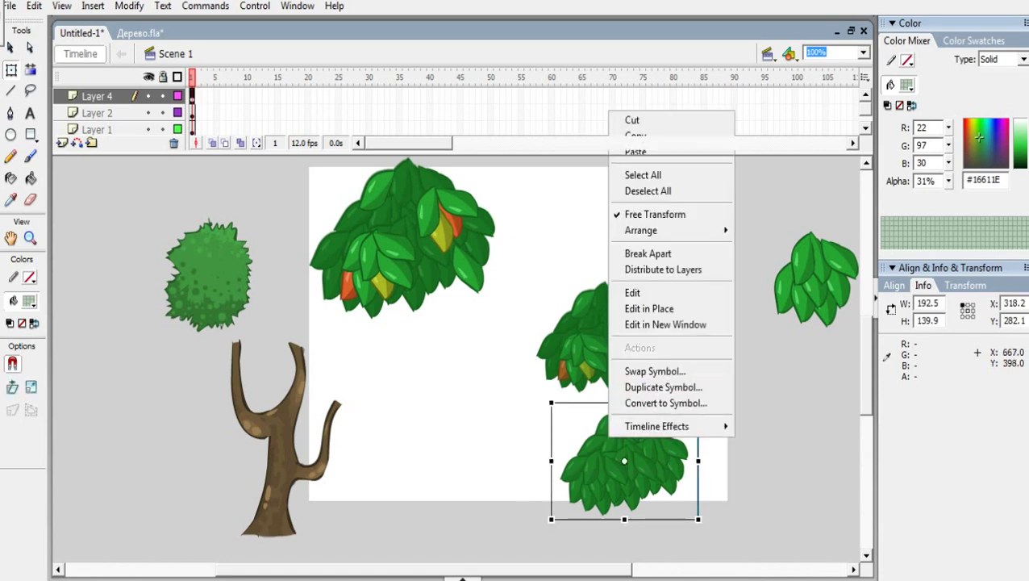
{"action": "left_click", "coordinate": [818, 499]}
{"action": "left_click_drag", "start_coordinate": [524, 249], "coordinate": [684, 402]}
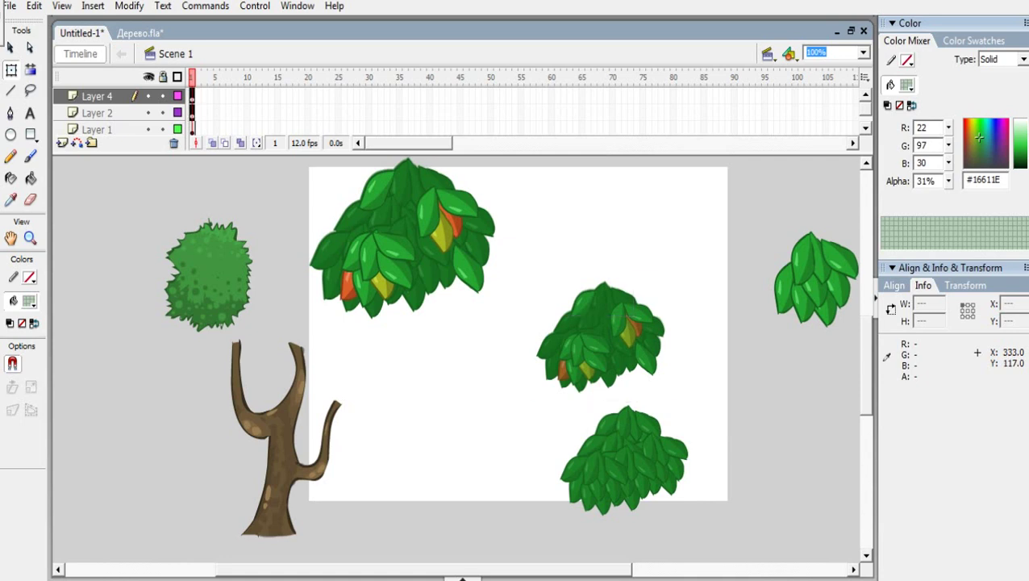
{"action": "right_click", "coordinate": [635, 342]}
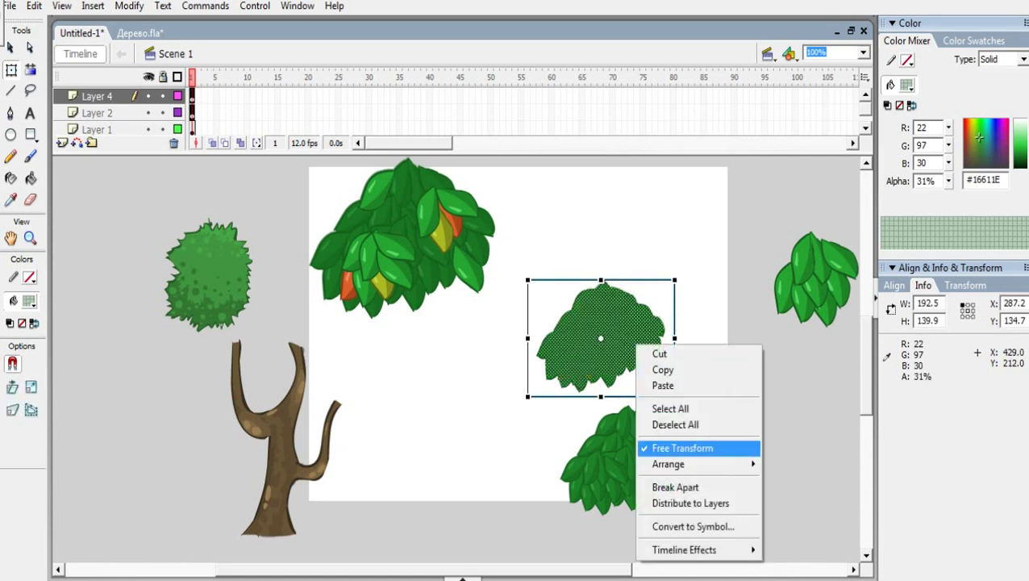
{"action": "left_click", "coordinate": [692, 525]}
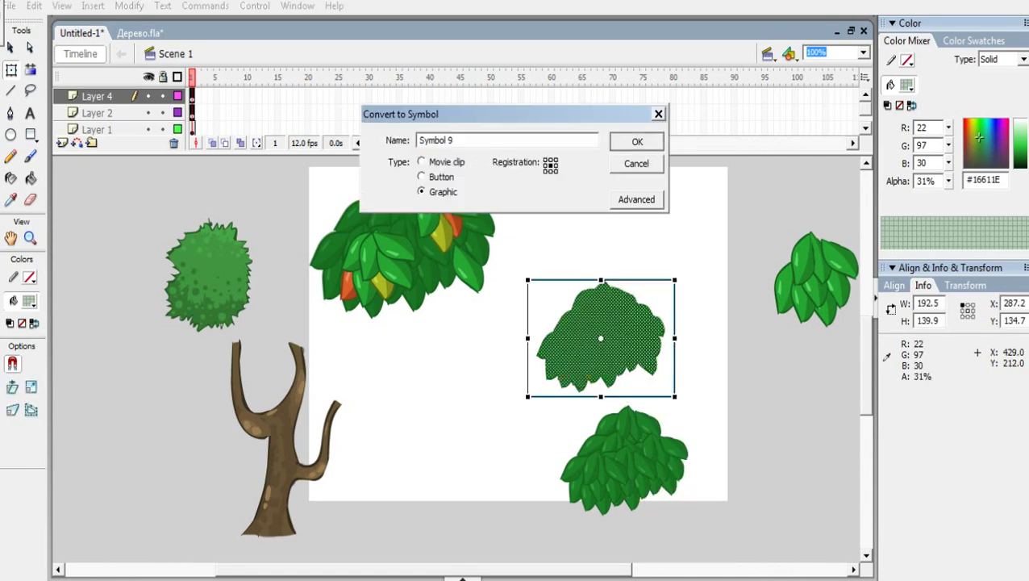
{"action": "left_click", "coordinate": [621, 140]}
{"action": "left_click_drag", "start_coordinate": [613, 346], "coordinate": [590, 239]}
{"action": "left_click_drag", "start_coordinate": [638, 441], "coordinate": [744, 204]}
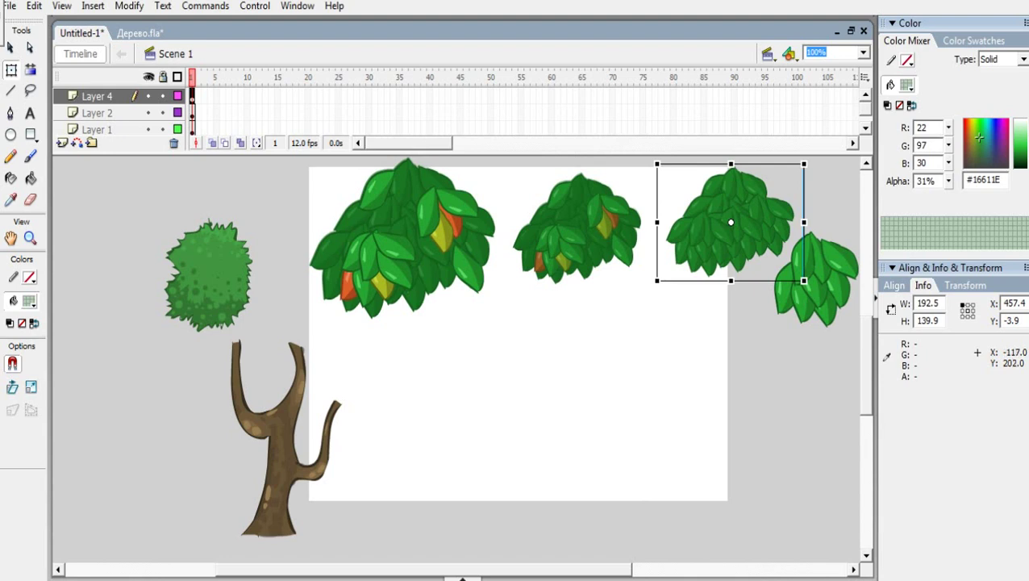
Step: Bring the tree trunk onto the stage below the bushes and convert it to a graphic symbol
{"action": "left_click_drag", "start_coordinate": [214, 331], "coordinate": [361, 547]}
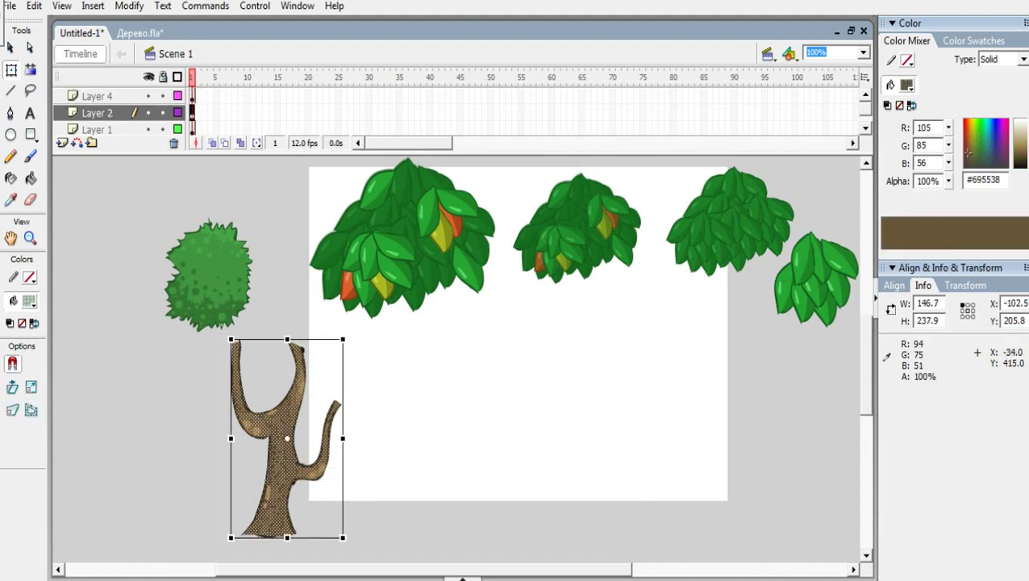
{"action": "left_click_drag", "start_coordinate": [276, 513], "coordinate": [562, 507]}
{"action": "right_click", "coordinate": [562, 507]}
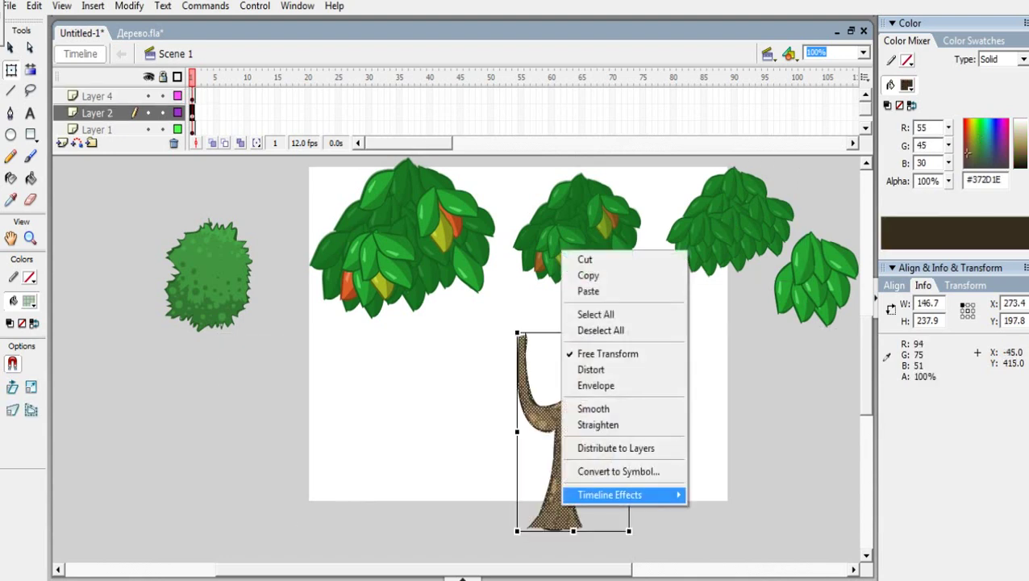
{"action": "left_click", "coordinate": [617, 472]}
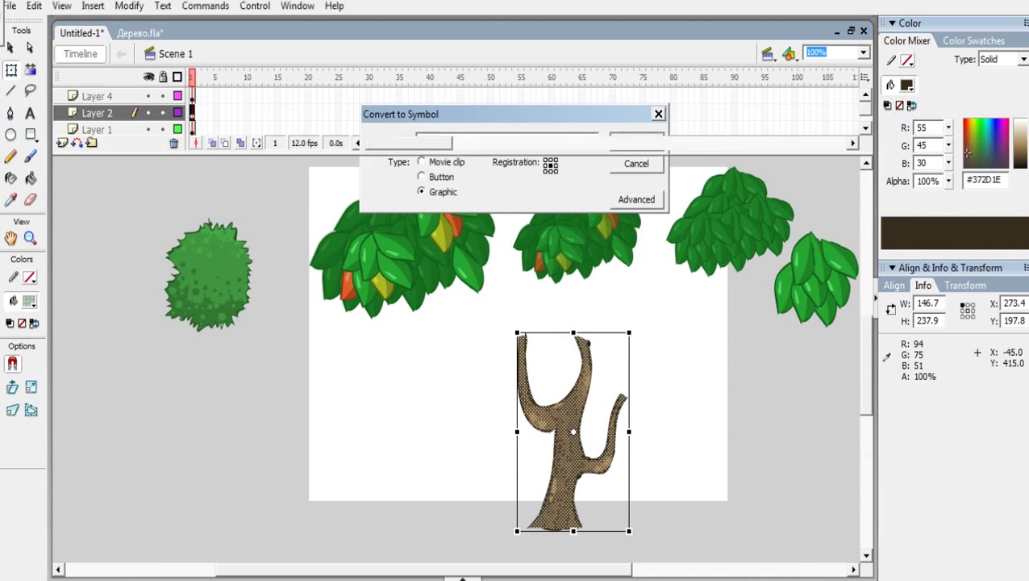
{"action": "left_click_drag", "start_coordinate": [561, 505], "coordinate": [547, 440]}
{"action": "left_click", "coordinate": [652, 438]}
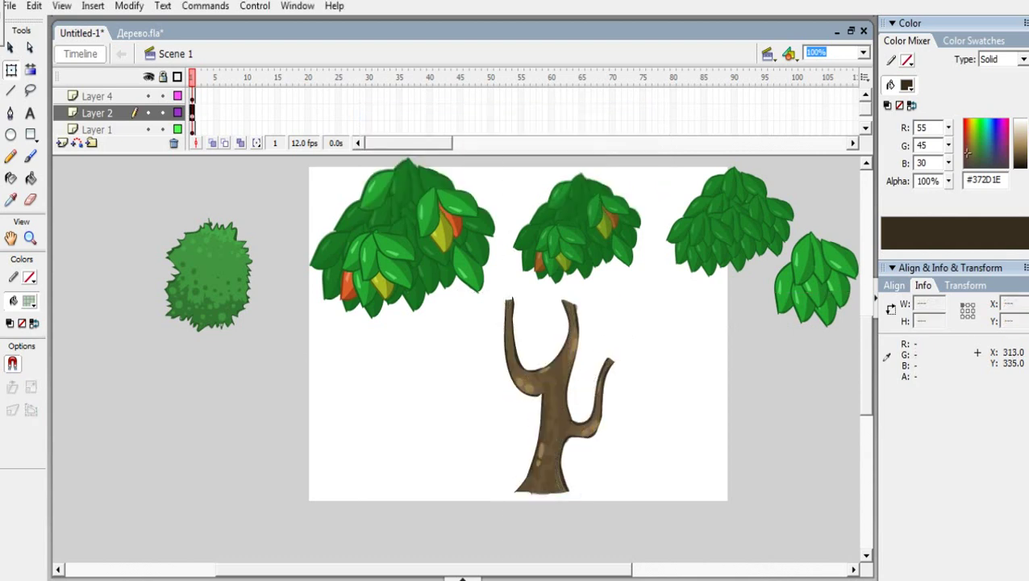
Step: Try the large leafy bush on the trunk's upper branches and shift the trunk slightly left beneath it
{"action": "left_click_drag", "start_coordinate": [420, 223], "coordinate": [505, 242]}
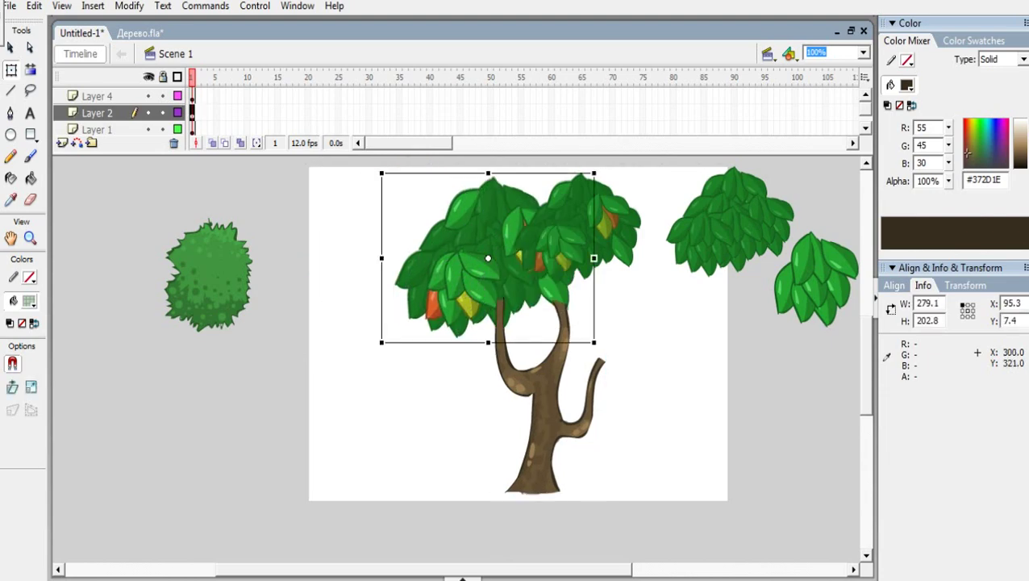
{"action": "left_click", "coordinate": [544, 436]}
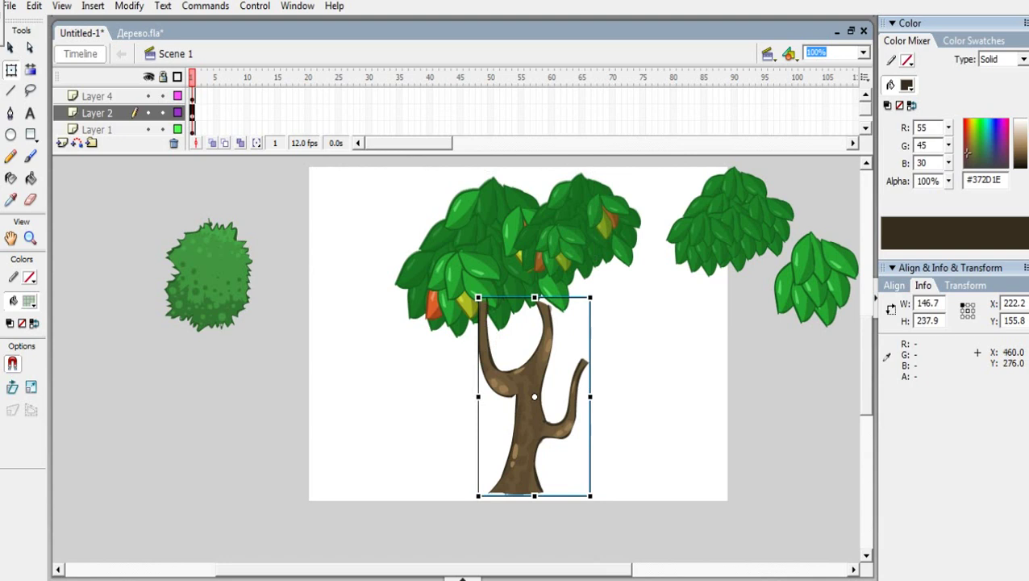
{"action": "left_click", "coordinate": [671, 394]}
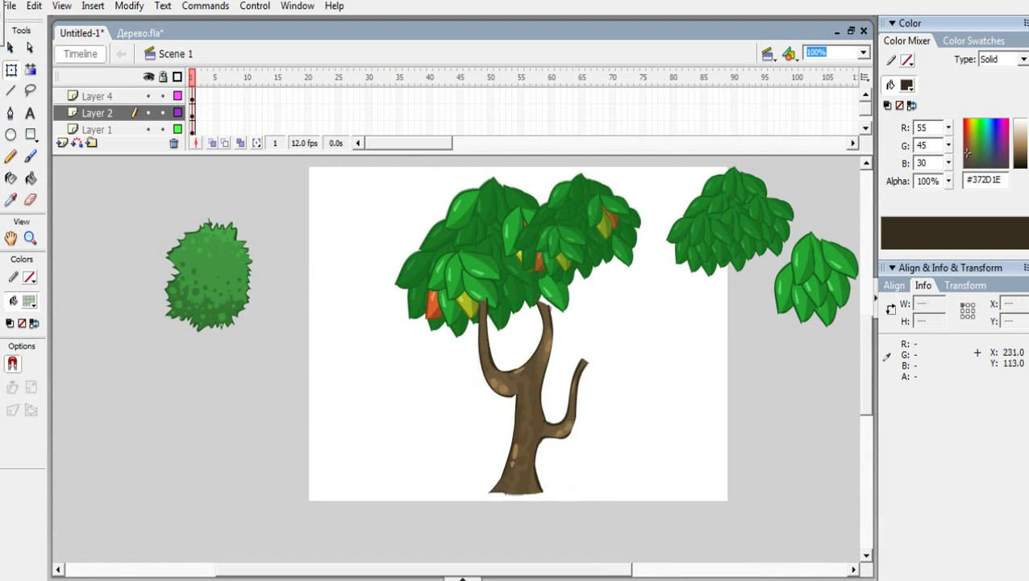
Step: Move the large bush back to the left of the trunk and reorder Layer 4 below Layer 2
{"action": "left_click_drag", "start_coordinate": [496, 258], "coordinate": [404, 256]}
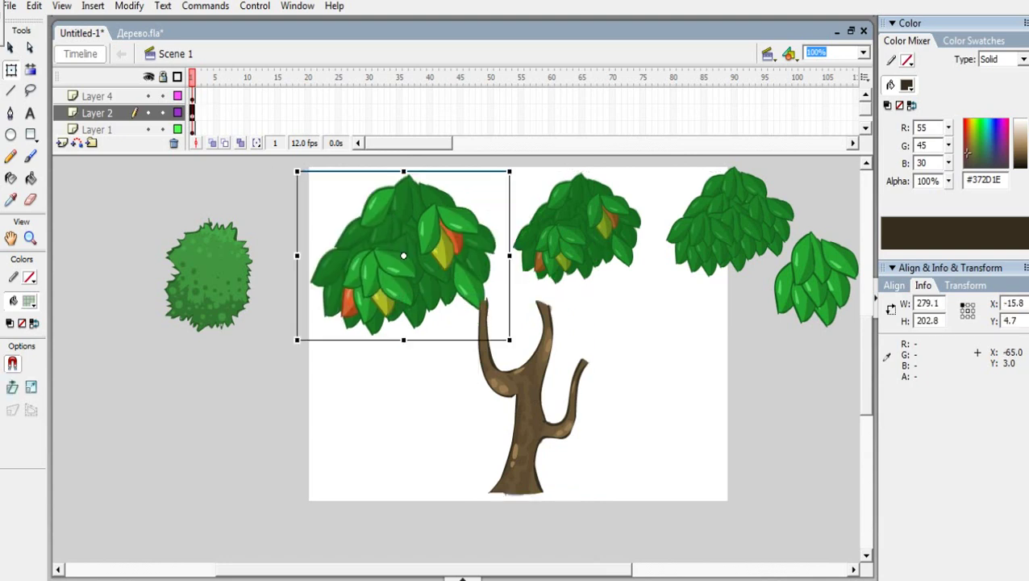
{"action": "left_click_drag", "start_coordinate": [99, 96], "coordinate": [98, 122]}
{"action": "left_click", "coordinate": [317, 381]}
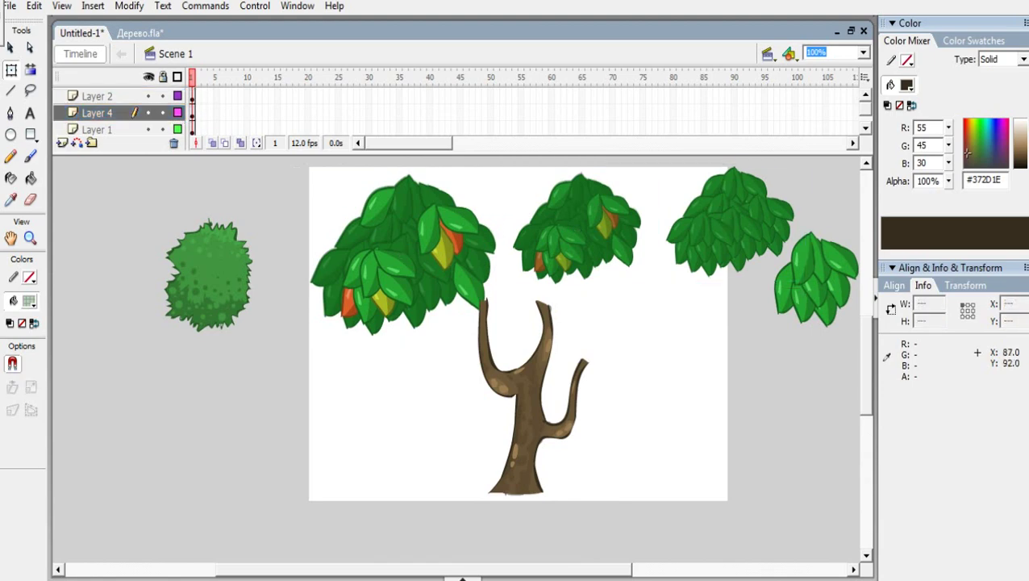
Step: Seat the large bush over the trunk's two upper branches and scale it down to about 254 × 185 px
{"action": "mouse_move", "coordinate": [398, 253]}
{"action": "left_mouse_down"}
{"action": "mouse_move", "coordinate": [471, 263]}
{"action": "mouse_move", "coordinate": [397, 250]}
{"action": "left_mouse_up"}
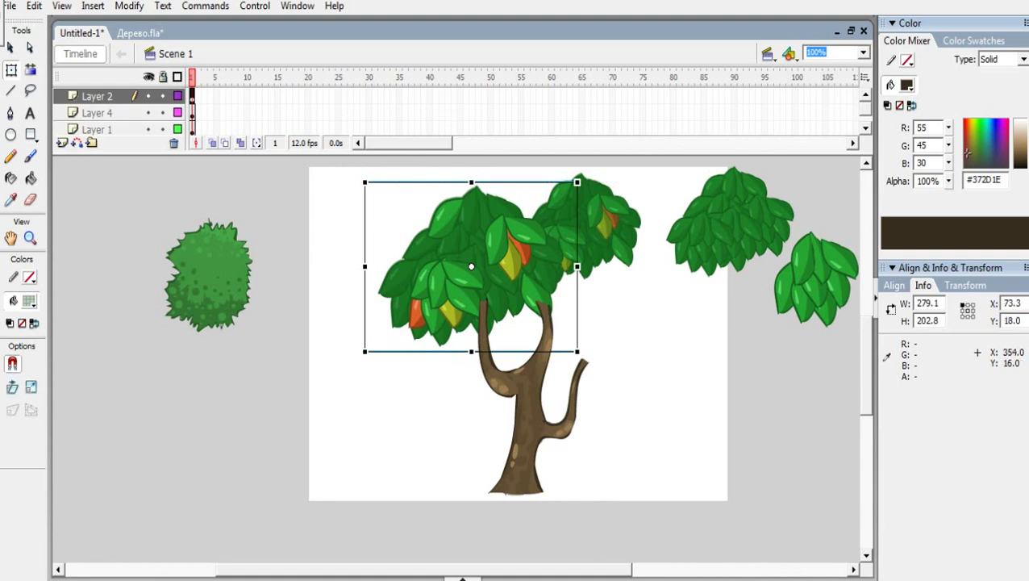
{"action": "left_click_drag", "start_coordinate": [578, 182], "coordinate": [551, 203]}
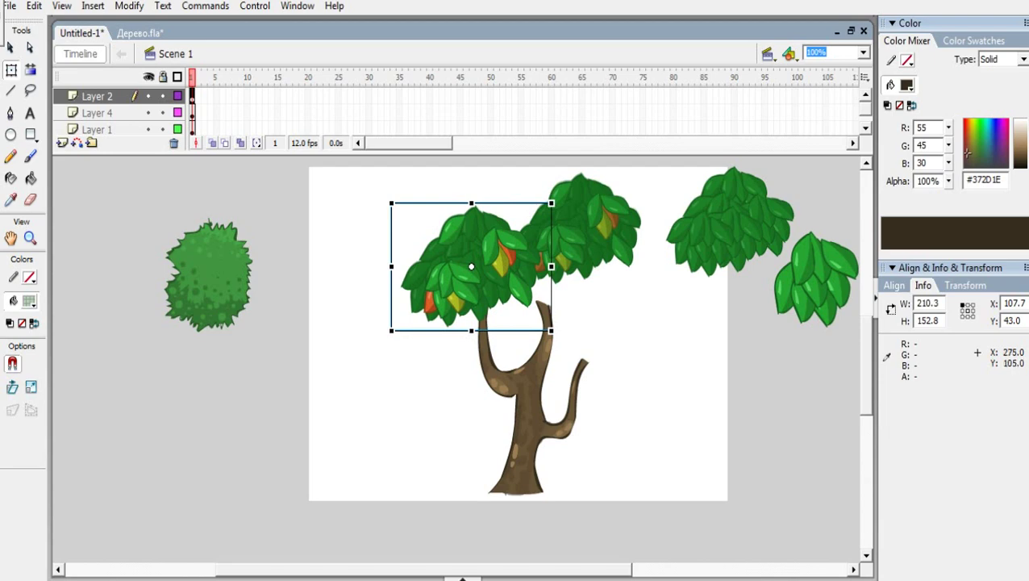
{"action": "left_click_drag", "start_coordinate": [516, 297], "coordinate": [518, 325]}
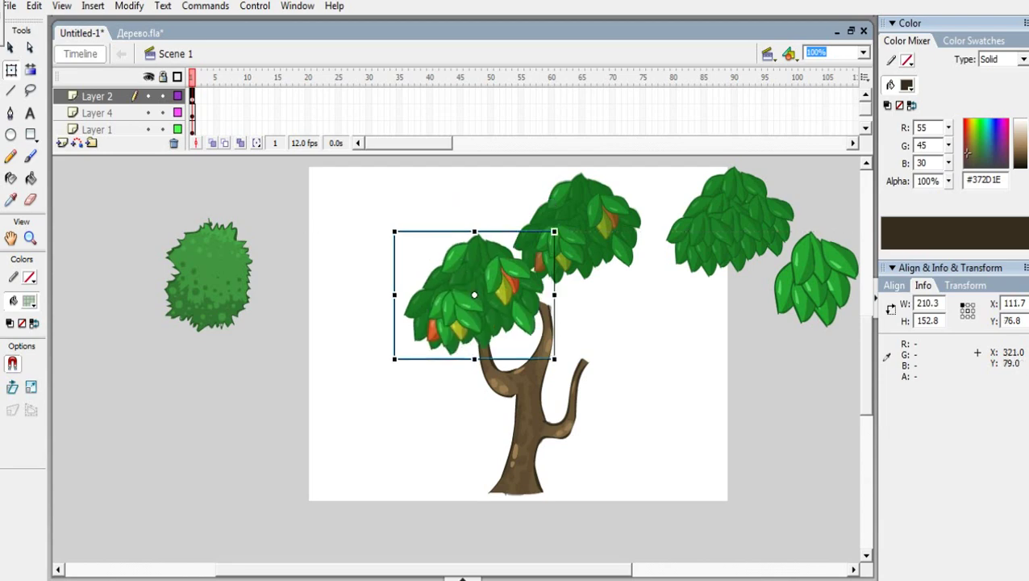
{"action": "left_click_drag", "start_coordinate": [555, 231], "coordinate": [571, 218]}
{"action": "left_click_drag", "start_coordinate": [570, 371], "coordinate": [571, 372]}
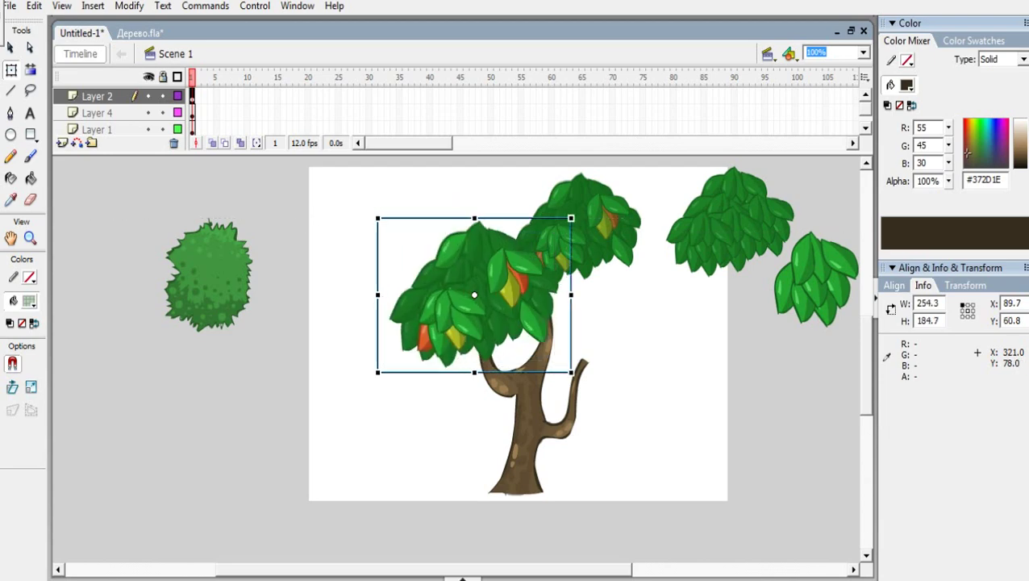
{"action": "left_click", "coordinate": [508, 298]}
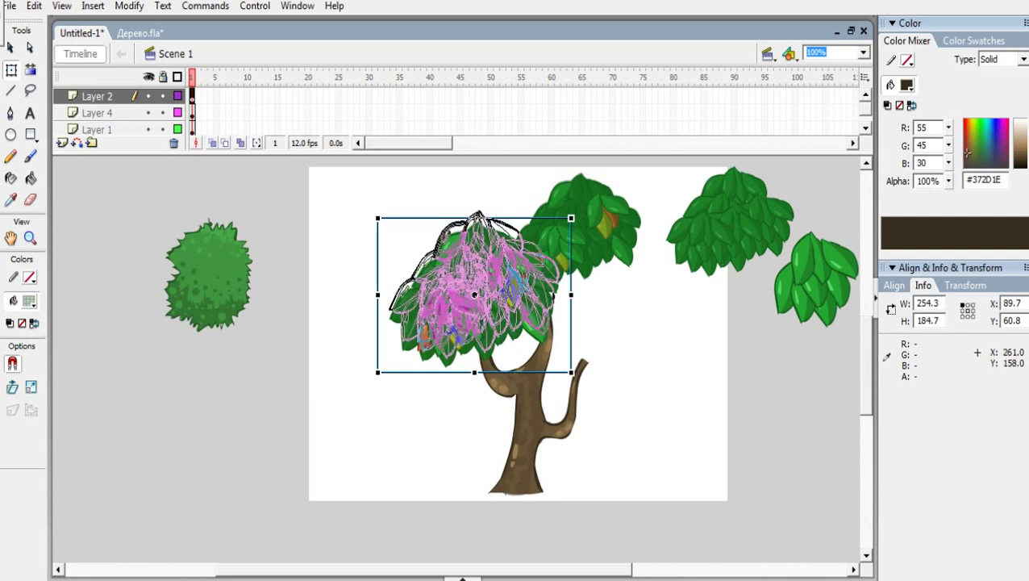
{"action": "left_click_drag", "start_coordinate": [507, 299], "coordinate": [508, 287]}
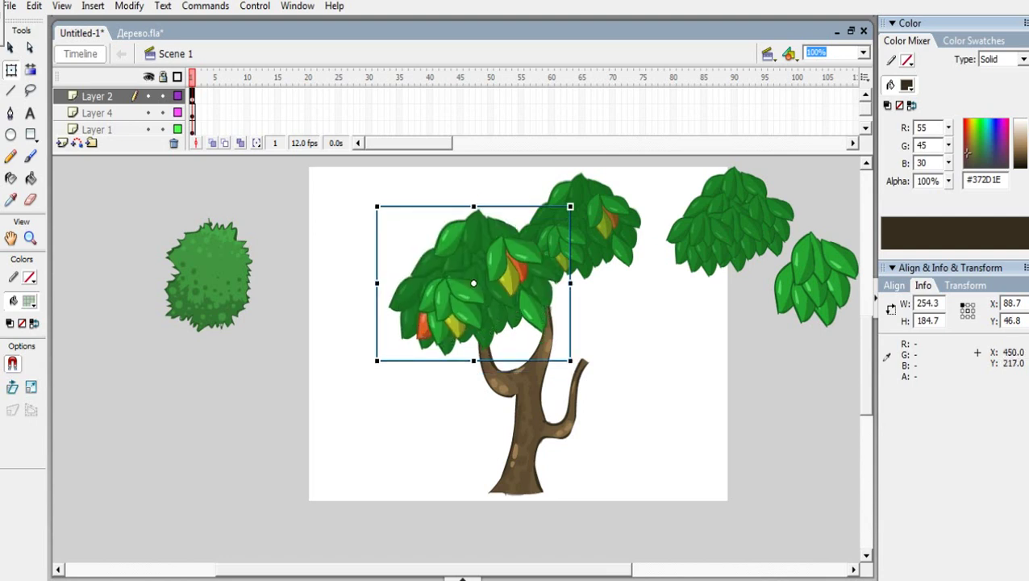
{"action": "left_click", "coordinate": [659, 332]}
Step: Try the shaded small bush on the trunk's right branch, tilt it slightly clockwise, and set it aside to the right
{"action": "left_click_drag", "start_coordinate": [603, 217], "coordinate": [587, 327]}
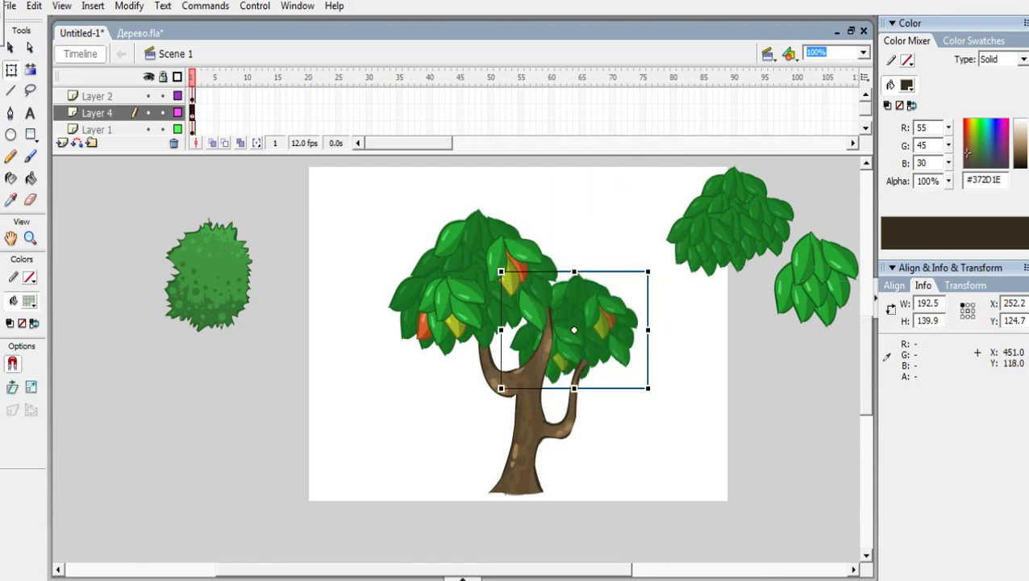
{"action": "mouse_move", "coordinate": [651, 257]}
{"action": "left_mouse_down"}
{"action": "mouse_move", "coordinate": [657, 289]}
{"action": "mouse_move", "coordinate": [652, 271]}
{"action": "left_mouse_up"}
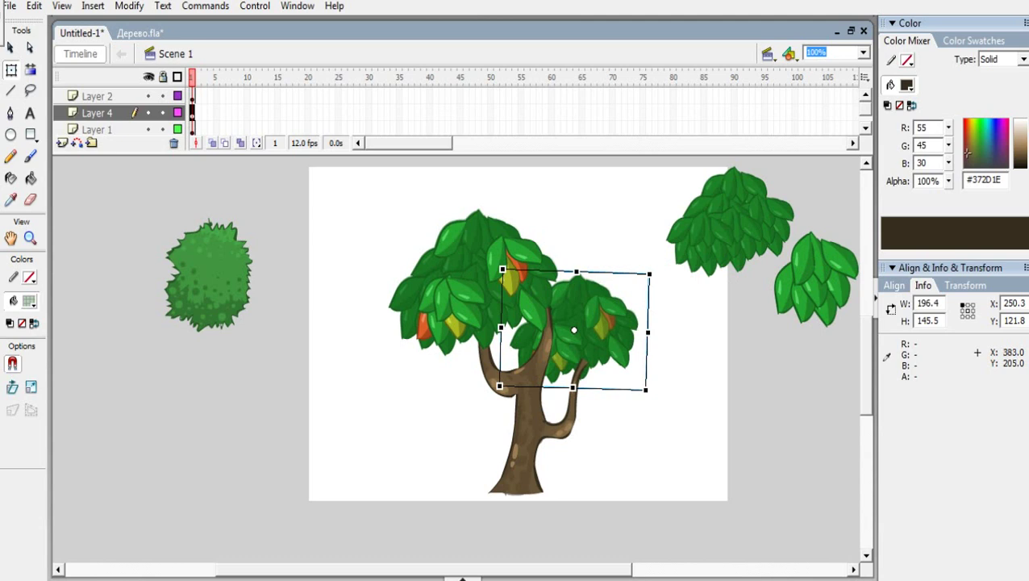
{"action": "left_click_drag", "start_coordinate": [600, 338], "coordinate": [719, 389]}
Step: Transfer the shaded small bush from Layer 4 to Layer 2 and seat it on the trunk's right branch
{"action": "right_click", "coordinate": [718, 386]}
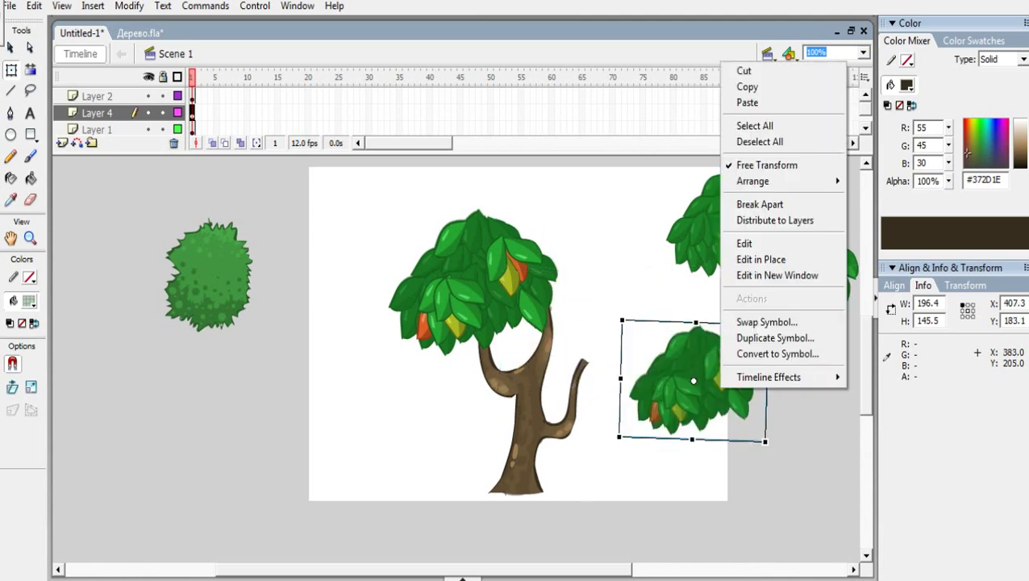
{"action": "left_click", "coordinate": [744, 70]}
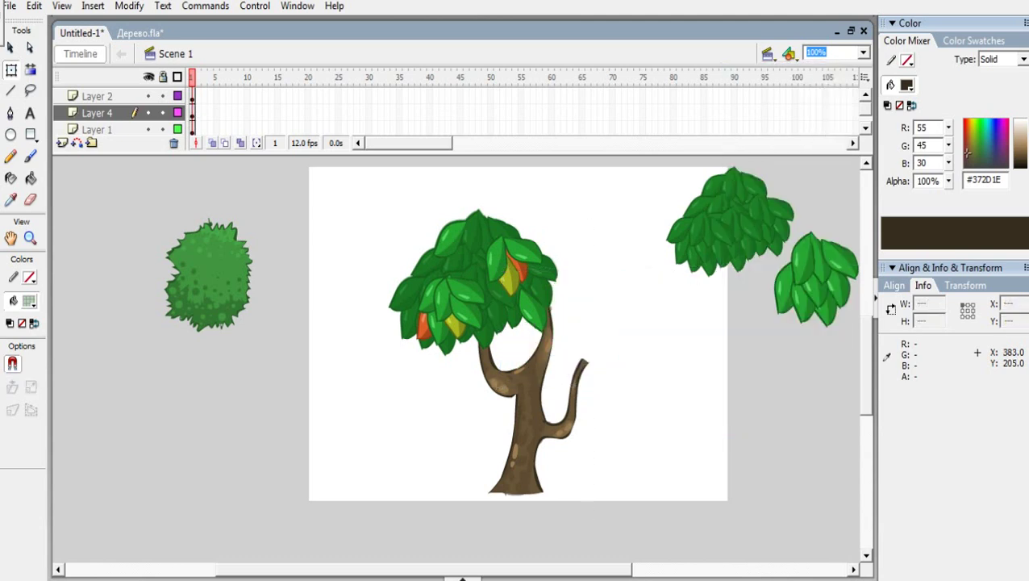
{"action": "left_click", "coordinate": [97, 96]}
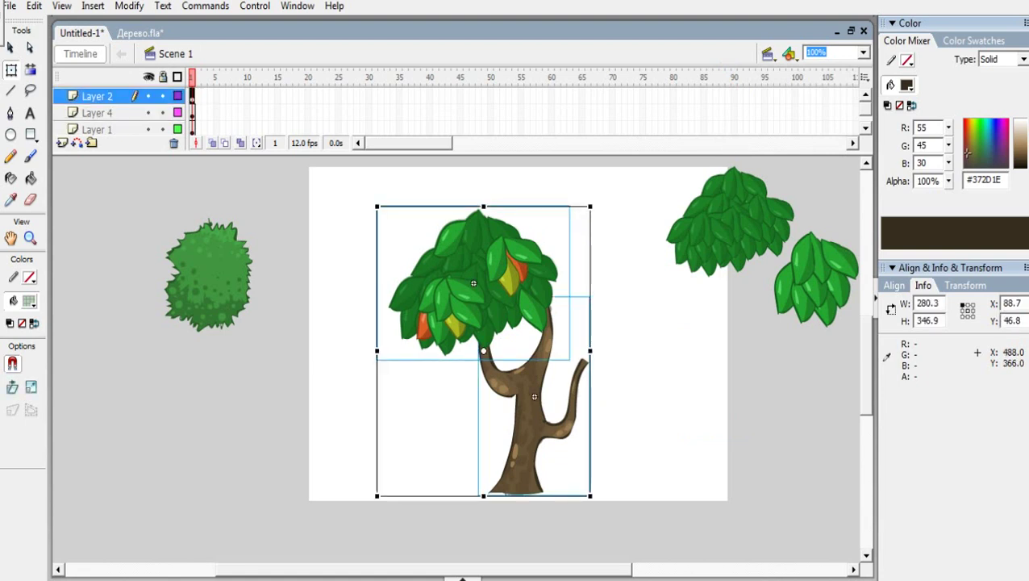
{"action": "key", "text": "ctrl+v"}
{"action": "left_click_drag", "start_coordinate": [402, 373], "coordinate": [528, 351]}
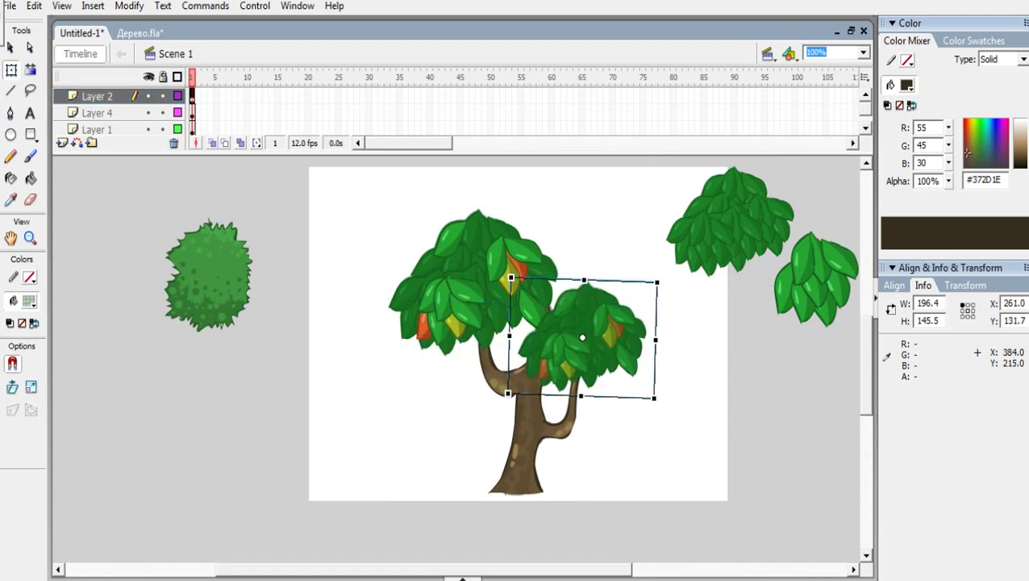
{"action": "left_click", "coordinate": [743, 388]}
{"action": "left_click_drag", "start_coordinate": [599, 329], "coordinate": [598, 322]}
{"action": "left_click", "coordinate": [692, 390]}
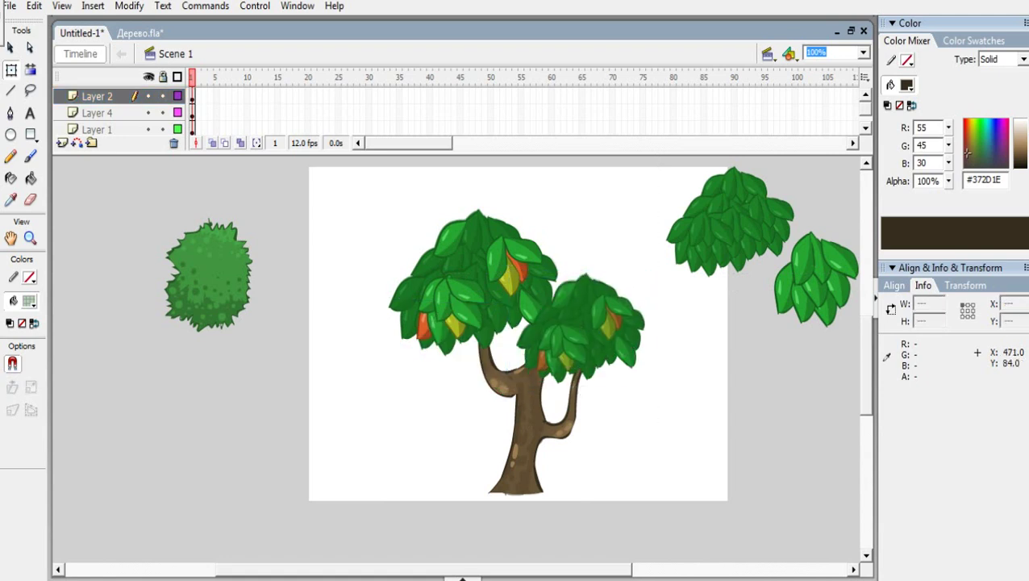
Step: Set both fruit-bearing bushes aside from the trunk and place the plain leafy bush over its upper middle branch
{"action": "left_click_drag", "start_coordinate": [728, 230], "coordinate": [707, 419]}
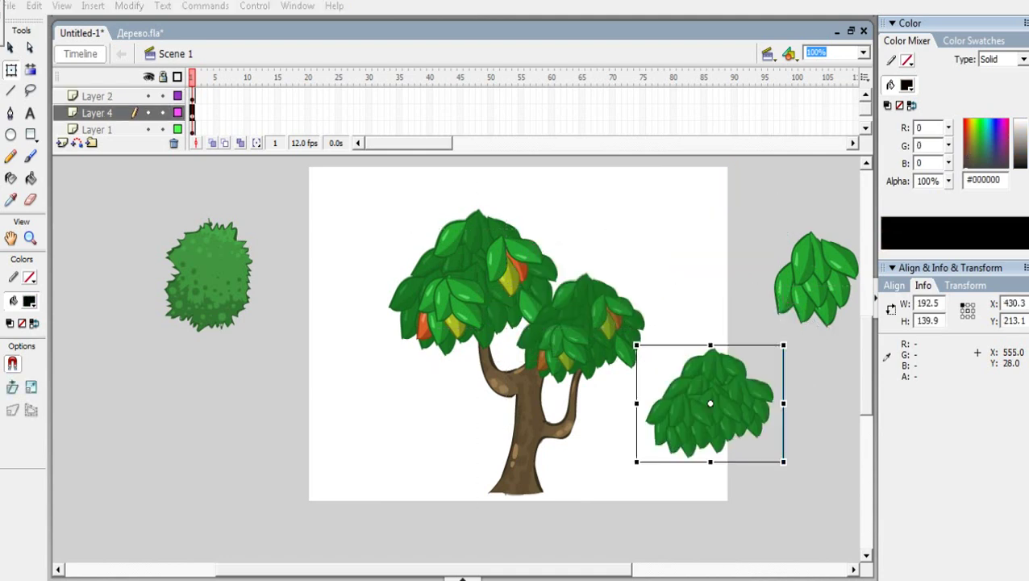
{"action": "left_click_drag", "start_coordinate": [581, 323], "coordinate": [676, 193]}
{"action": "left_click_drag", "start_coordinate": [446, 285], "coordinate": [352, 236]}
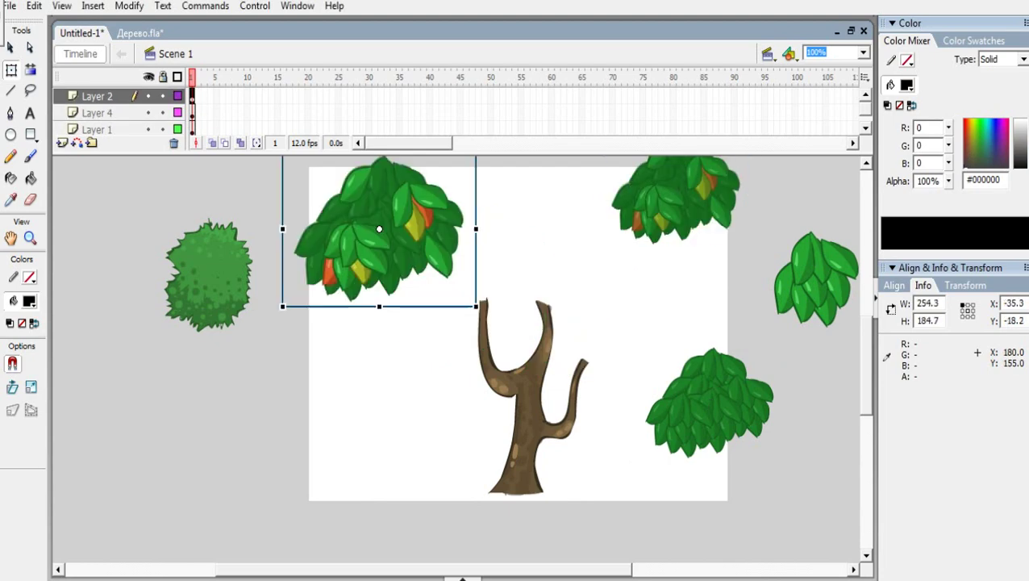
{"action": "left_click_drag", "start_coordinate": [710, 402], "coordinate": [544, 281]}
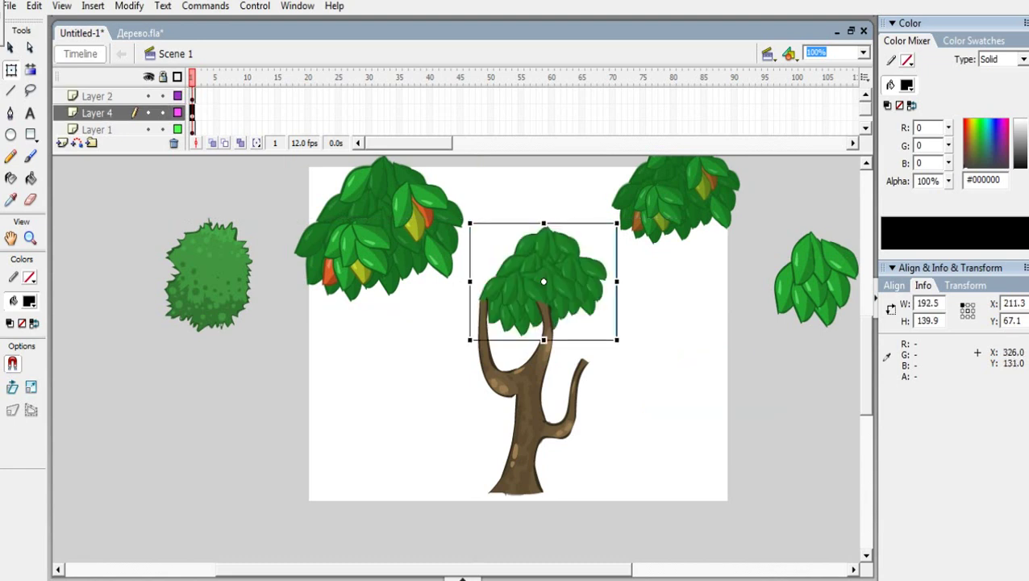
Step: Transfer the plain leafy bush from Layer 4 to Layer 2 and position it over the trunk's upper middle branch
{"action": "right_click", "coordinate": [555, 256]}
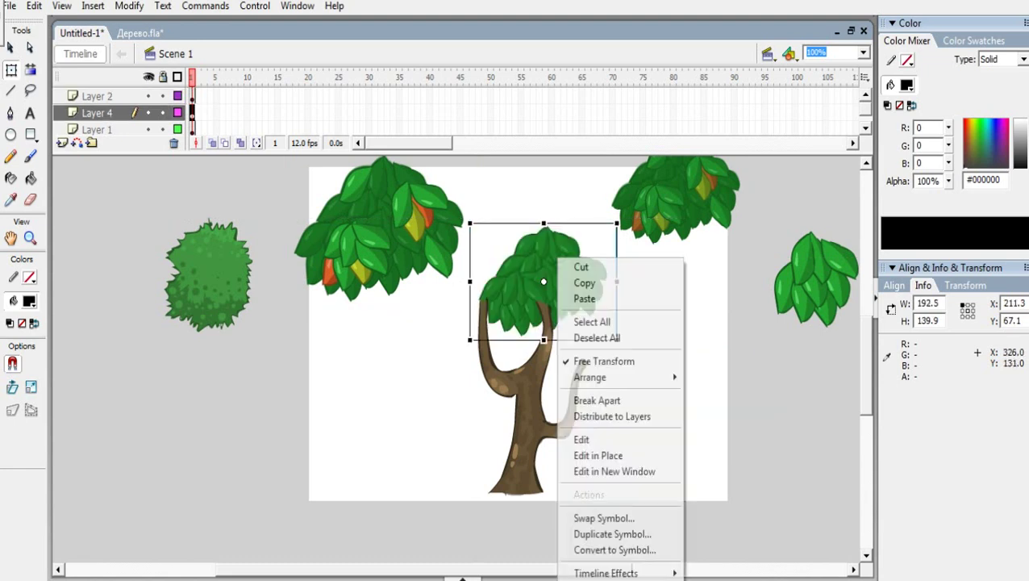
{"action": "left_click", "coordinate": [582, 267]}
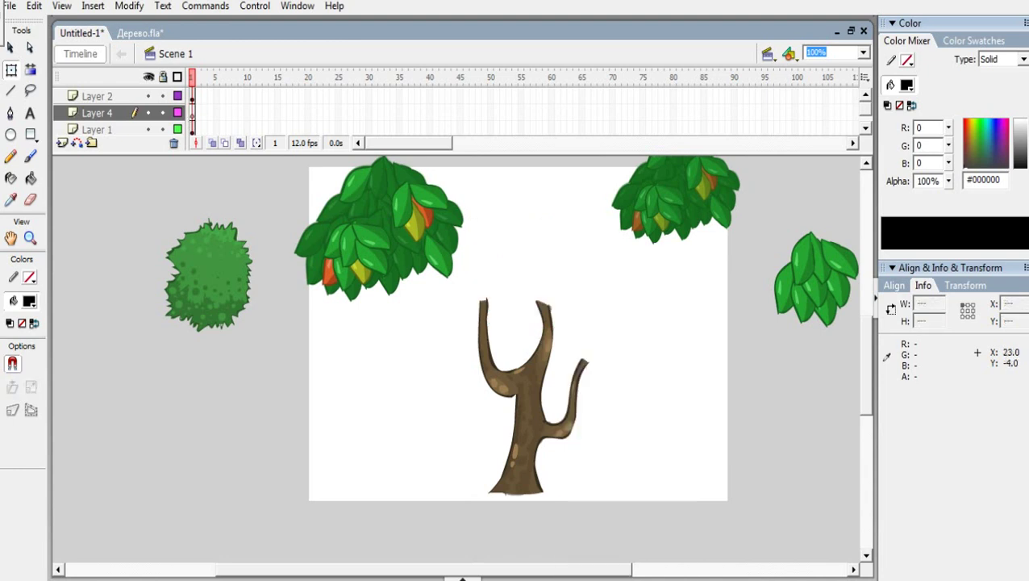
{"action": "key", "text": "ctrl+a"}
{"action": "key", "text": "ctrl+v"}
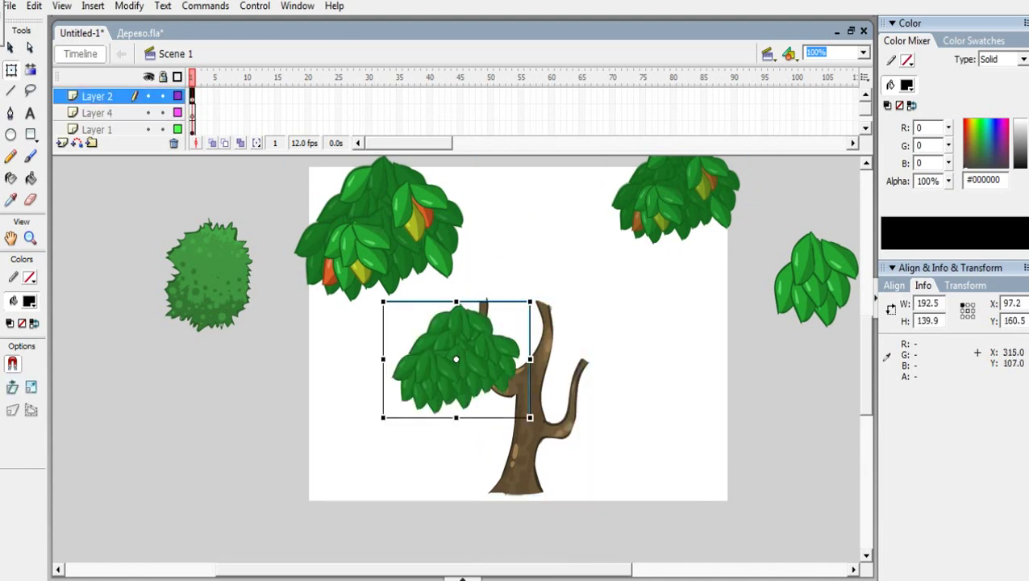
{"action": "left_click_drag", "start_coordinate": [448, 372], "coordinate": [567, 298]}
{"action": "left_click", "coordinate": [659, 336]}
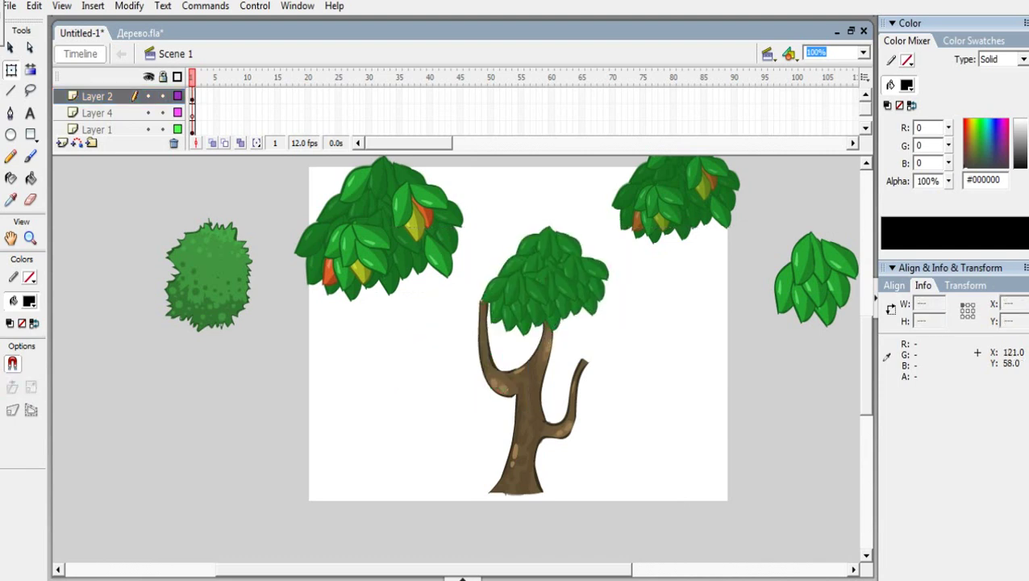
Step: Seat the large bush back over the trunk's two upper branches and bring it in front of the plain bush
{"action": "left_click_drag", "start_coordinate": [401, 211], "coordinate": [504, 258]}
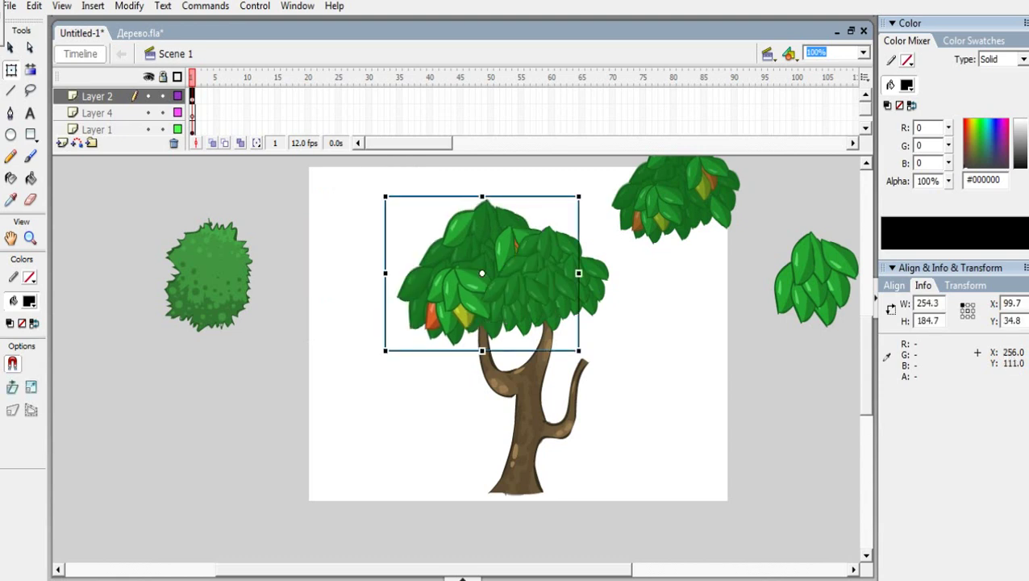
{"action": "key", "text": "ctrl+Up"}
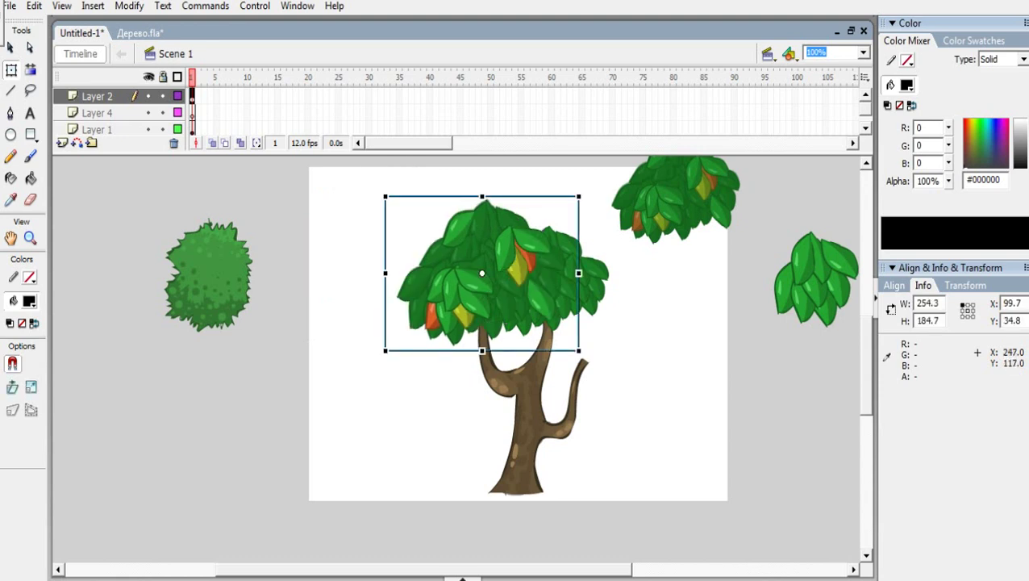
{"action": "left_click_drag", "start_coordinate": [497, 257], "coordinate": [485, 262]}
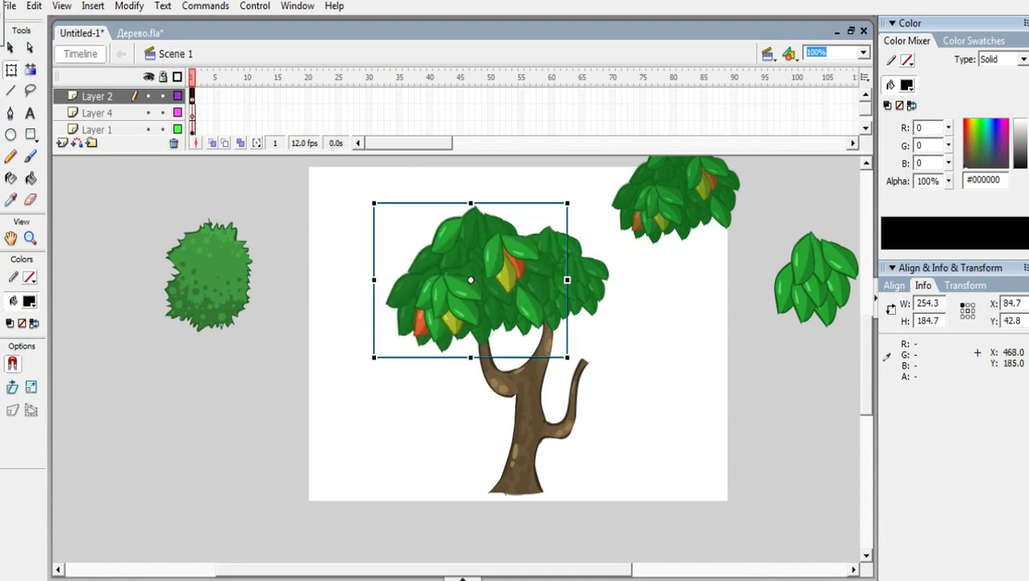
{"action": "left_click", "coordinate": [661, 325]}
Step: Return the shaded small bush to the trunk's right branch and nudge it 4 px to the right
{"action": "left_click_drag", "start_coordinate": [682, 190], "coordinate": [586, 339]}
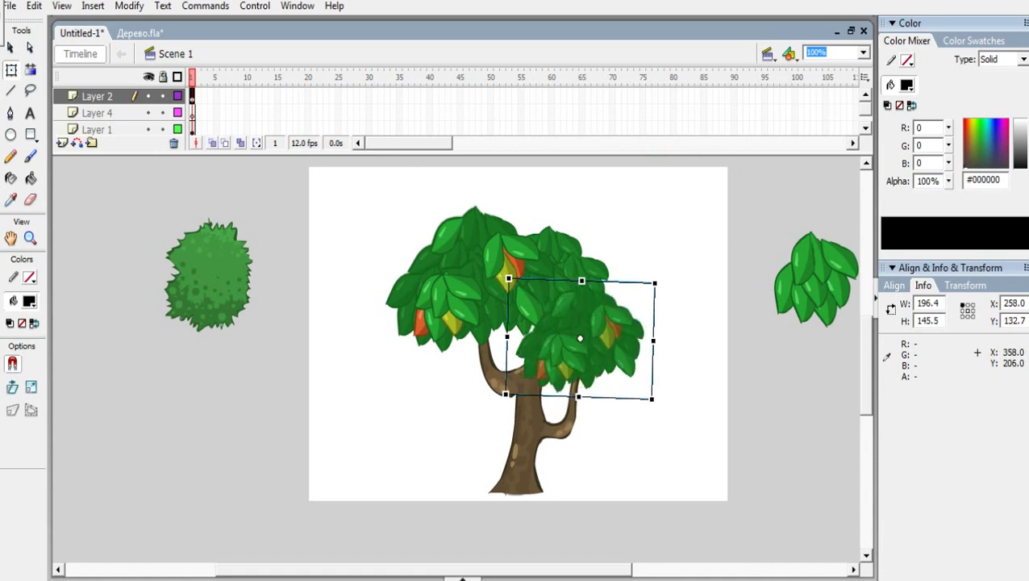
{"action": "key", "text": "Right"}
{"action": "key", "text": "Right"}
{"action": "key", "text": "Right"}
{"action": "key", "text": "Right"}
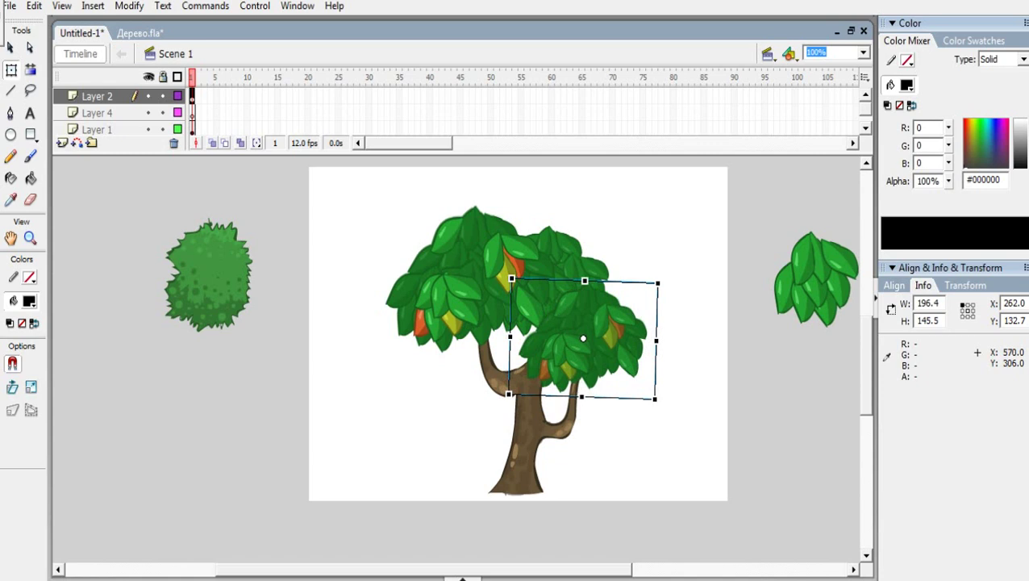
{"action": "left_click", "coordinate": [743, 423]}
{"action": "scroll", "coordinate": [516, 299], "scroll_direction": "up", "scroll_amount": 3}
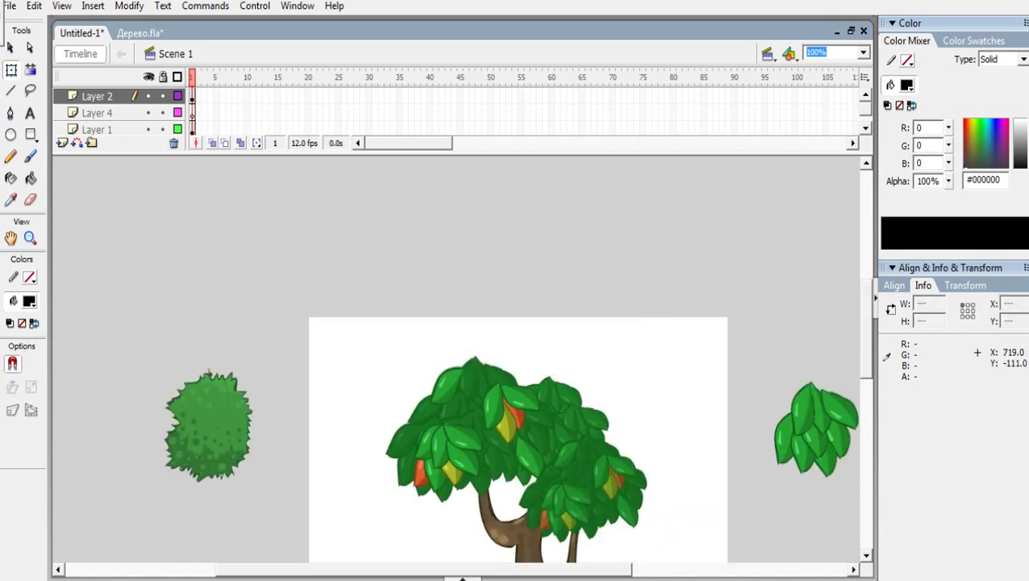
{"action": "scroll", "coordinate": [516, 404], "scroll_direction": "down", "scroll_amount": 3}
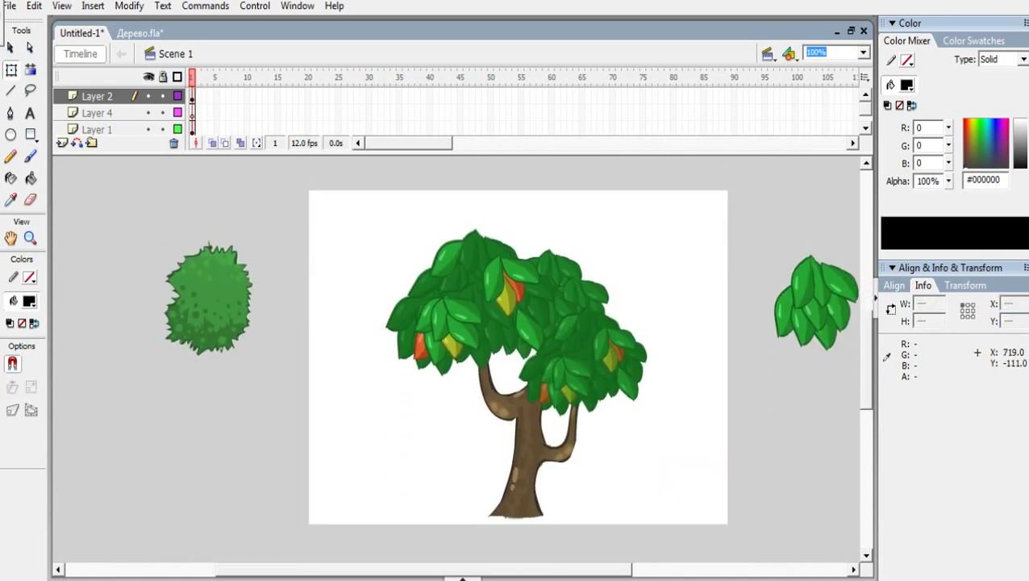
{"action": "scroll", "coordinate": [516, 404], "scroll_direction": "up", "scroll_amount": 2}
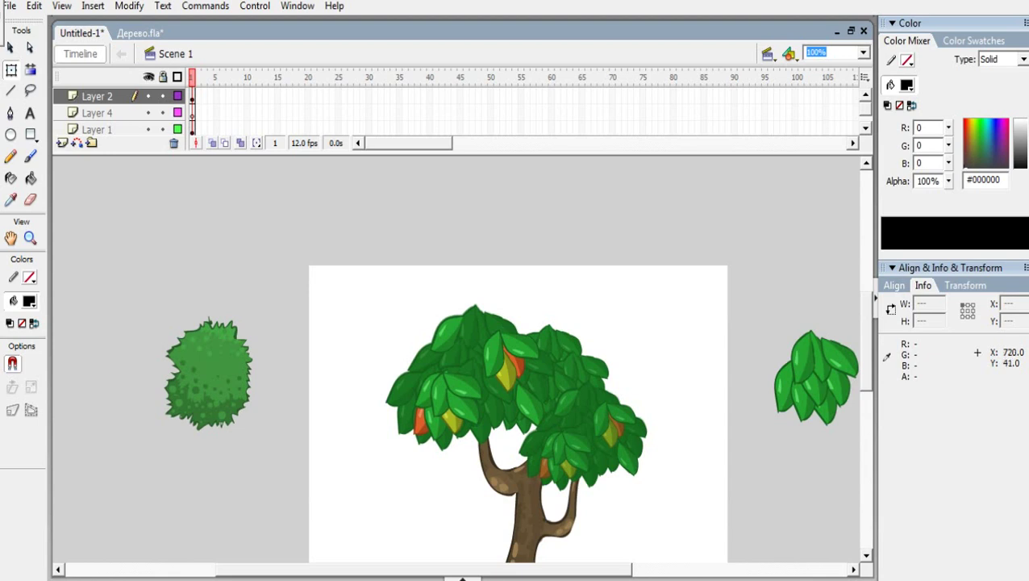
{"action": "scroll", "coordinate": [517, 363], "scroll_direction": "down", "scroll_amount": 2}
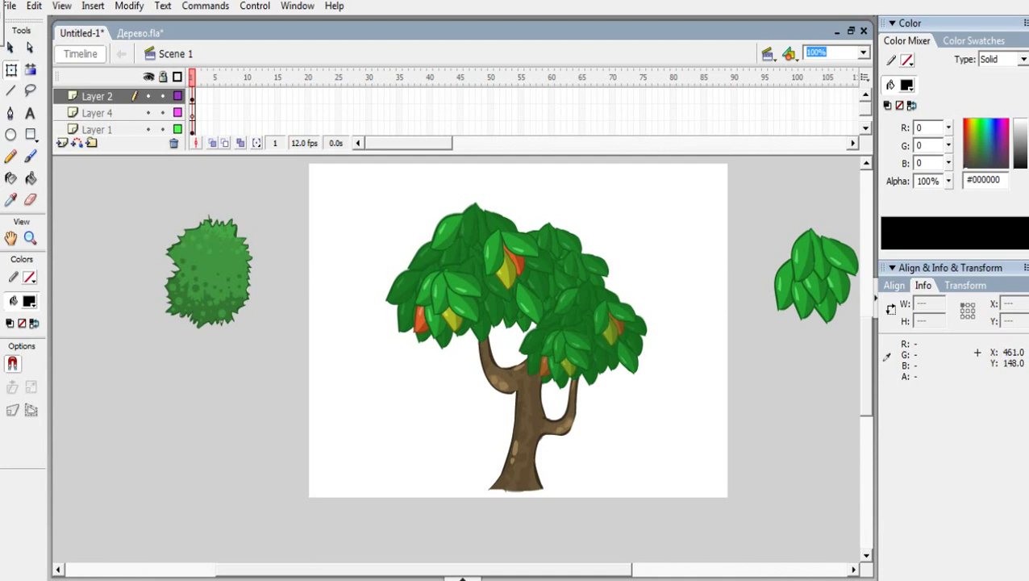
{"action": "left_click_drag", "start_coordinate": [556, 569], "coordinate": [573, 570]}
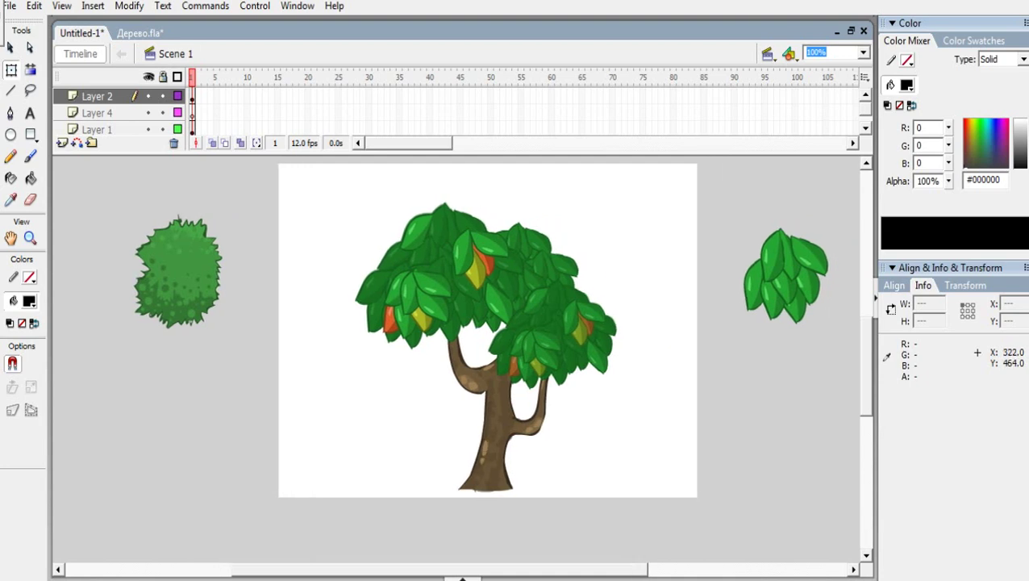
{"action": "scroll", "coordinate": [486, 347], "scroll_direction": "up", "scroll_amount": 2}
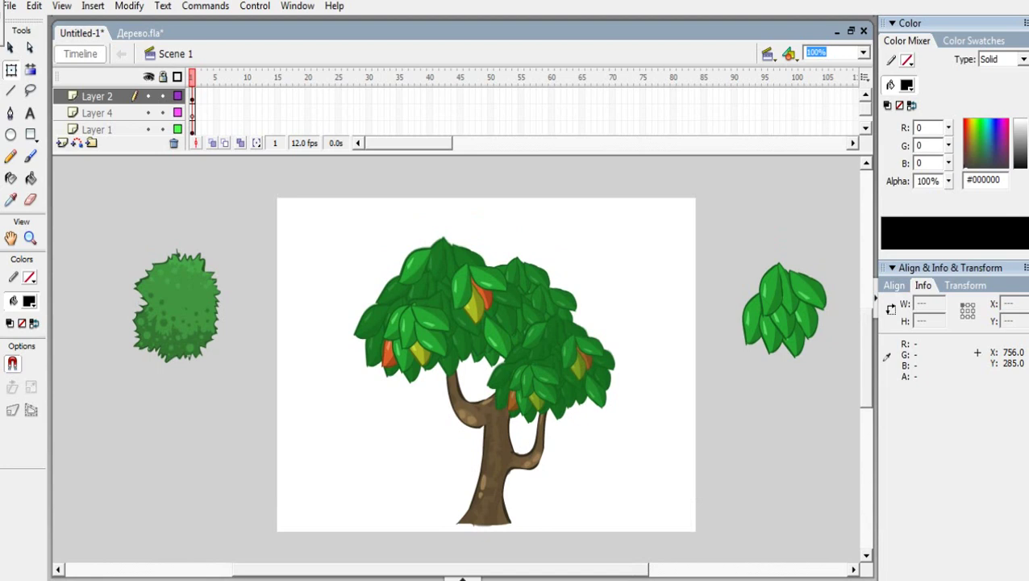
{"action": "scroll", "coordinate": [486, 351], "scroll_direction": "down", "scroll_amount": 1}
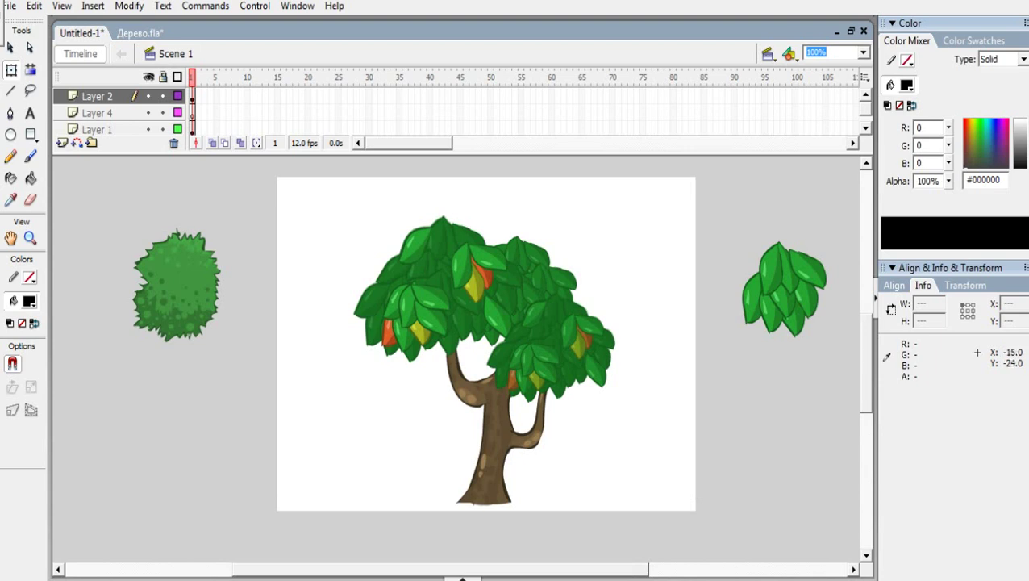
Step: On a new layer above Layer 2, brush jagged black shading under the large bush and around the small bush's lower half
{"action": "left_click", "coordinate": [63, 142]}
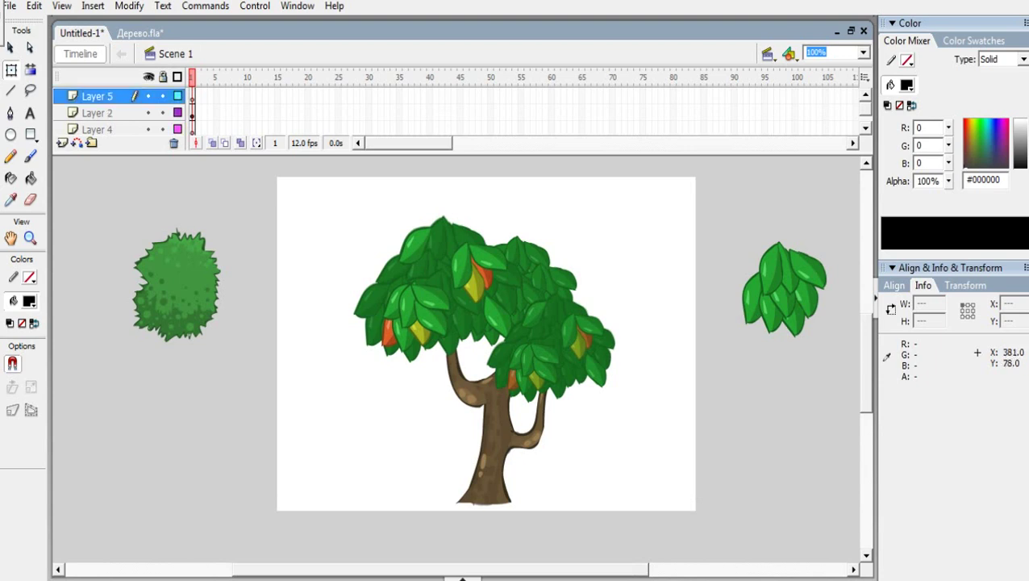
{"action": "key", "text": "b"}
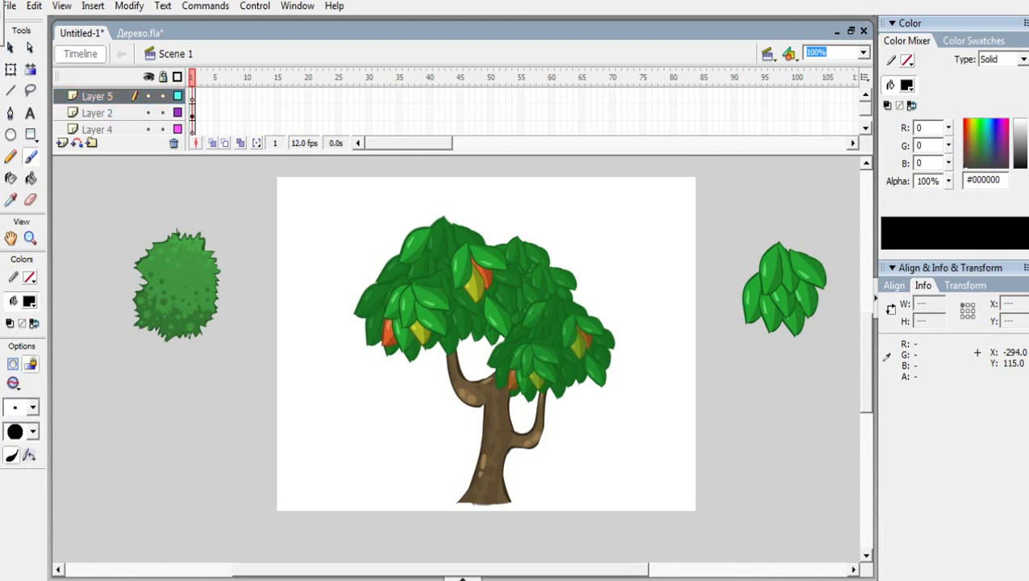
{"action": "left_click", "coordinate": [32, 408]}
{"action": "left_click", "coordinate": [21, 386]}
{"action": "mouse_move", "coordinate": [439, 332]}
{"action": "left_mouse_down"}
{"action": "mouse_move", "coordinate": [449, 352]}
{"action": "mouse_move", "coordinate": [457, 331]}
{"action": "left_mouse_up"}
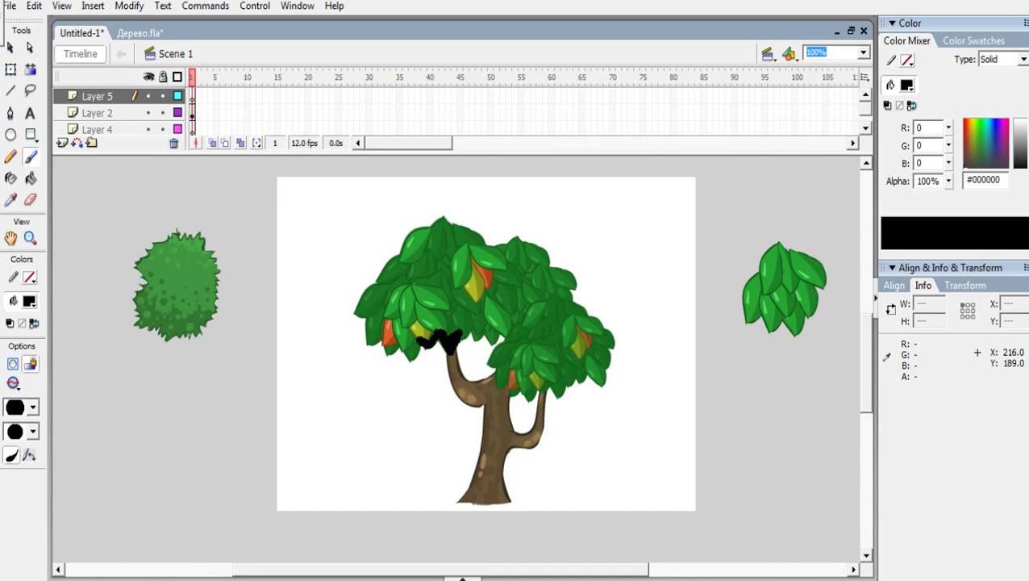
{"action": "mouse_move", "coordinate": [422, 345]}
{"action": "left_mouse_down"}
{"action": "mouse_move", "coordinate": [394, 349]}
{"action": "mouse_move", "coordinate": [413, 328]}
{"action": "mouse_move", "coordinate": [484, 326]}
{"action": "left_mouse_up"}
{"action": "mouse_move", "coordinate": [490, 325]}
{"action": "left_mouse_down"}
{"action": "mouse_move", "coordinate": [514, 334]}
{"action": "mouse_move", "coordinate": [487, 364]}
{"action": "mouse_move", "coordinate": [529, 395]}
{"action": "mouse_move", "coordinate": [553, 384]}
{"action": "mouse_move", "coordinate": [558, 392]}
{"action": "mouse_move", "coordinate": [576, 373]}
{"action": "mouse_move", "coordinate": [601, 382]}
{"action": "mouse_move", "coordinate": [606, 352]}
{"action": "mouse_move", "coordinate": [600, 365]}
{"action": "mouse_move", "coordinate": [581, 363]}
{"action": "mouse_move", "coordinate": [599, 355]}
{"action": "left_mouse_up"}
{"action": "mouse_move", "coordinate": [510, 341]}
{"action": "left_mouse_down"}
{"action": "mouse_move", "coordinate": [557, 355]}
{"action": "mouse_move", "coordinate": [596, 349]}
{"action": "mouse_move", "coordinate": [605, 332]}
{"action": "mouse_move", "coordinate": [606, 344]}
{"action": "left_mouse_up"}
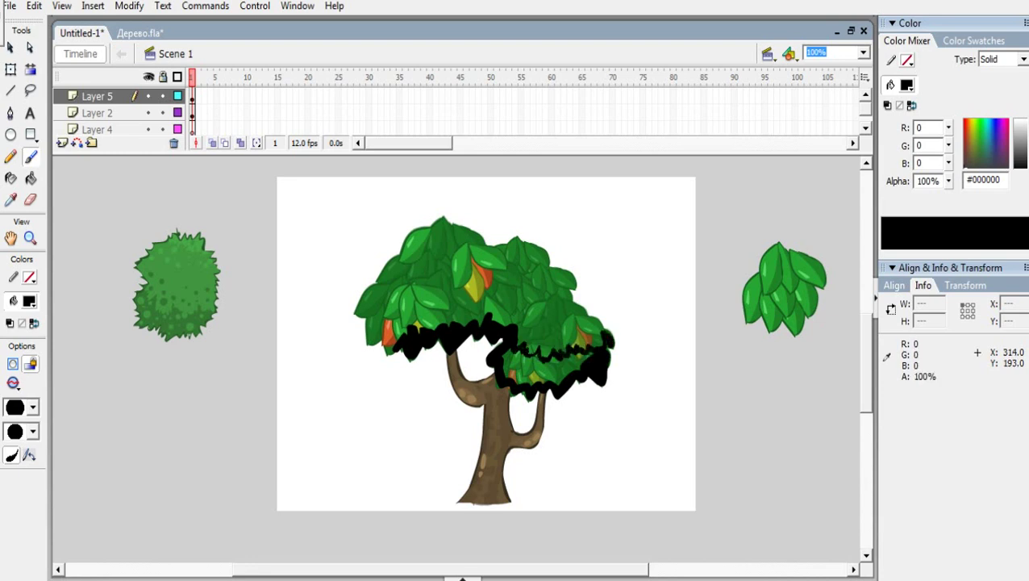
Step: Fill the outlined lower half of the small bush black and extend the shading to the large bush's lower left edge
{"action": "left_click", "coordinate": [31, 177]}
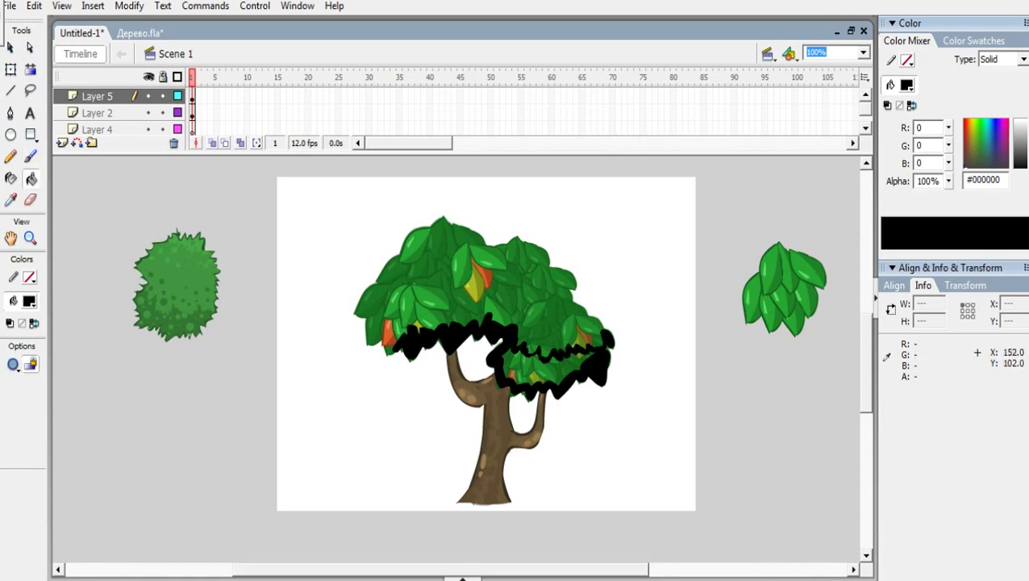
{"action": "left_click", "coordinate": [529, 355]}
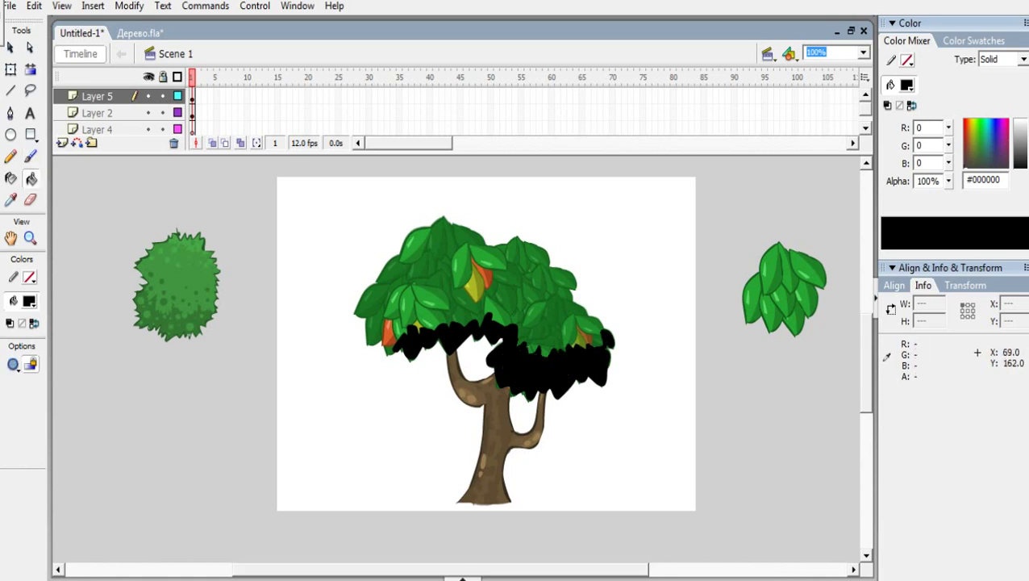
{"action": "key", "text": "b"}
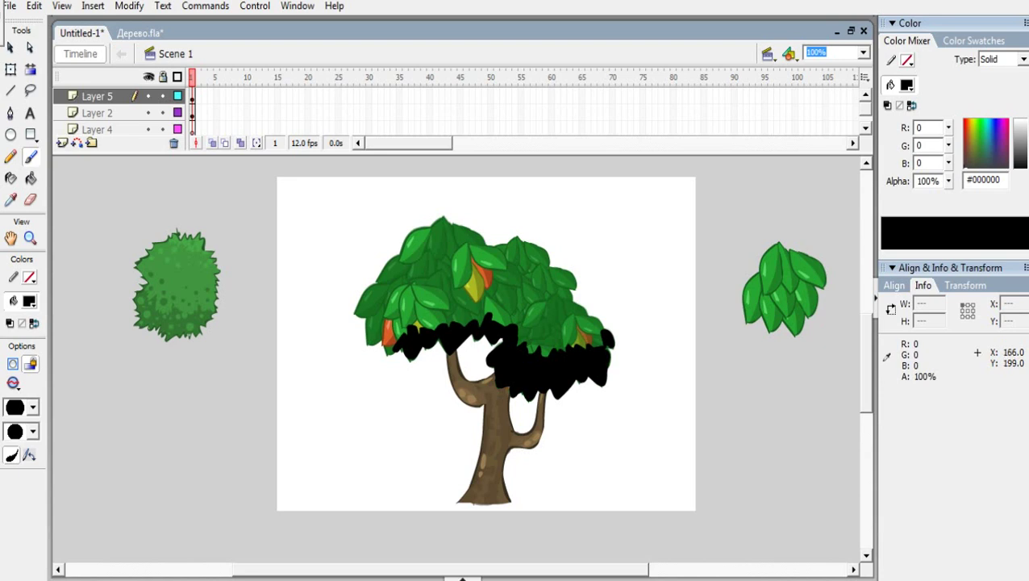
{"action": "left_click_drag", "start_coordinate": [383, 353], "coordinate": [395, 341]}
{"action": "left_click_drag", "start_coordinate": [542, 387], "coordinate": [542, 404]}
{"action": "key", "text": "ctrl+z"}
{"action": "mouse_move", "coordinate": [539, 389]}
{"action": "left_mouse_down"}
{"action": "mouse_move", "coordinate": [538, 431]}
{"action": "mouse_move", "coordinate": [510, 435]}
{"action": "left_mouse_up"}
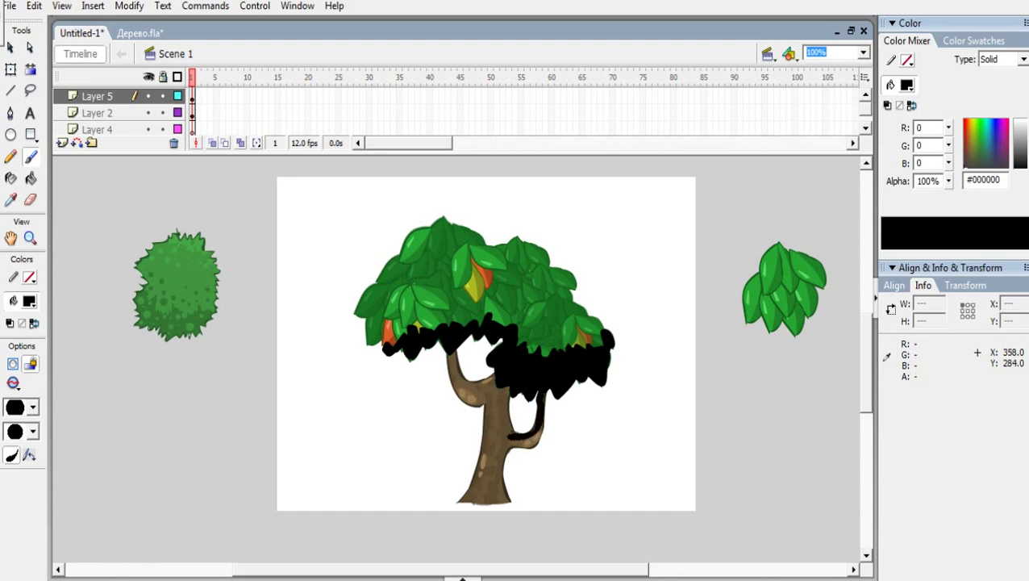
{"action": "key", "text": "ctrl+z"}
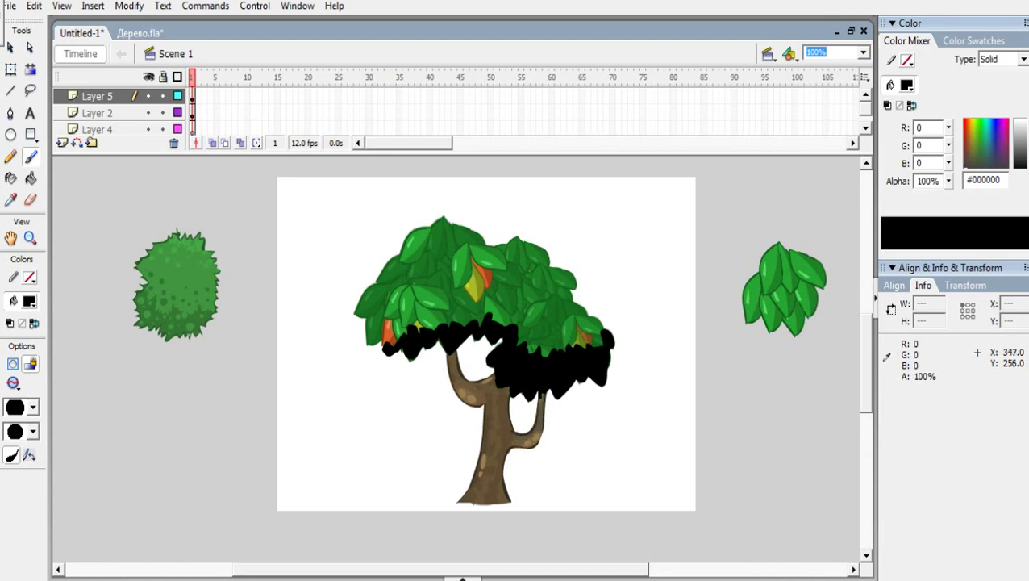
Step: Brush black shadow strokes along the inner edges of the trunk's right branch and its upper left branch
{"action": "mouse_move", "coordinate": [538, 397]}
{"action": "left_mouse_down"}
{"action": "mouse_move", "coordinate": [537, 423]}
{"action": "mouse_move", "coordinate": [509, 435]}
{"action": "left_mouse_up"}
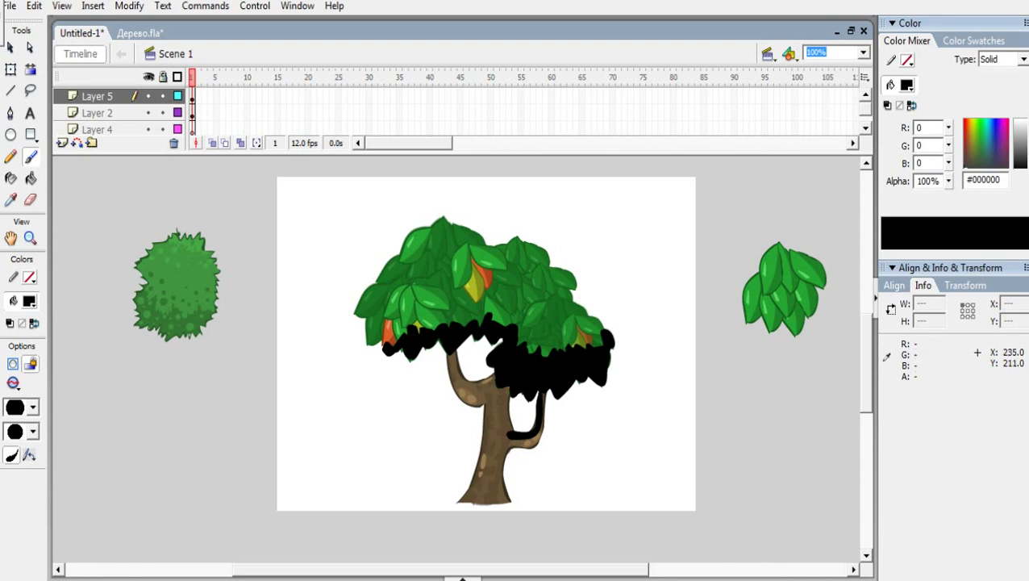
{"action": "mouse_move", "coordinate": [453, 350]}
{"action": "left_mouse_down"}
{"action": "mouse_move", "coordinate": [460, 379]}
{"action": "mouse_move", "coordinate": [488, 379]}
{"action": "left_mouse_up"}
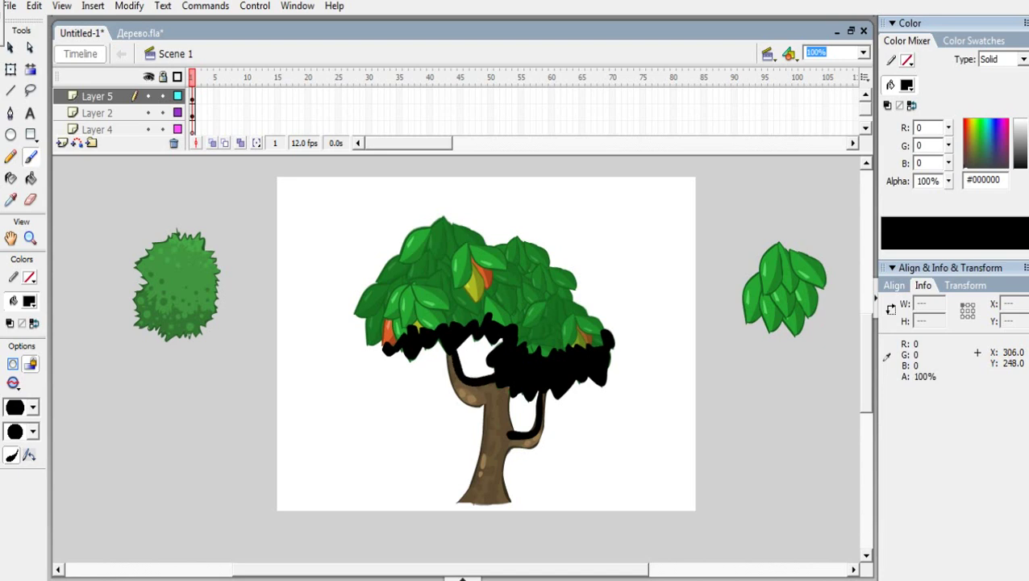
Step: Brush black shading down the trunk's right side to its base and set the whole shadow layer's alpha to 39%
{"action": "left_click_drag", "start_coordinate": [509, 385], "coordinate": [503, 501]}
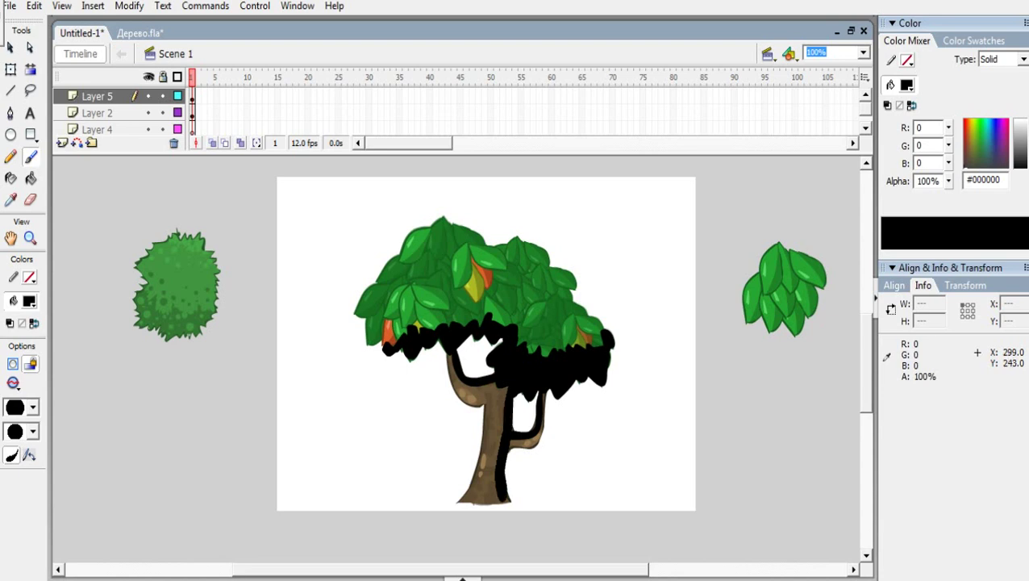
{"action": "mouse_move", "coordinate": [502, 390]}
{"action": "left_mouse_down"}
{"action": "mouse_move", "coordinate": [495, 479]}
{"action": "mouse_move", "coordinate": [476, 505]}
{"action": "mouse_move", "coordinate": [506, 497]}
{"action": "left_mouse_up"}
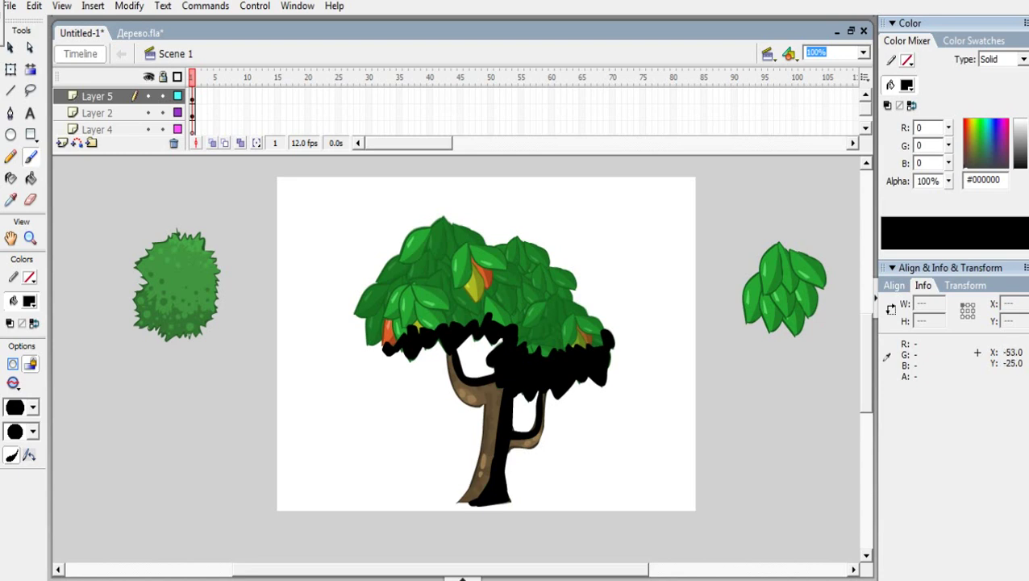
{"action": "left_click", "coordinate": [101, 96]}
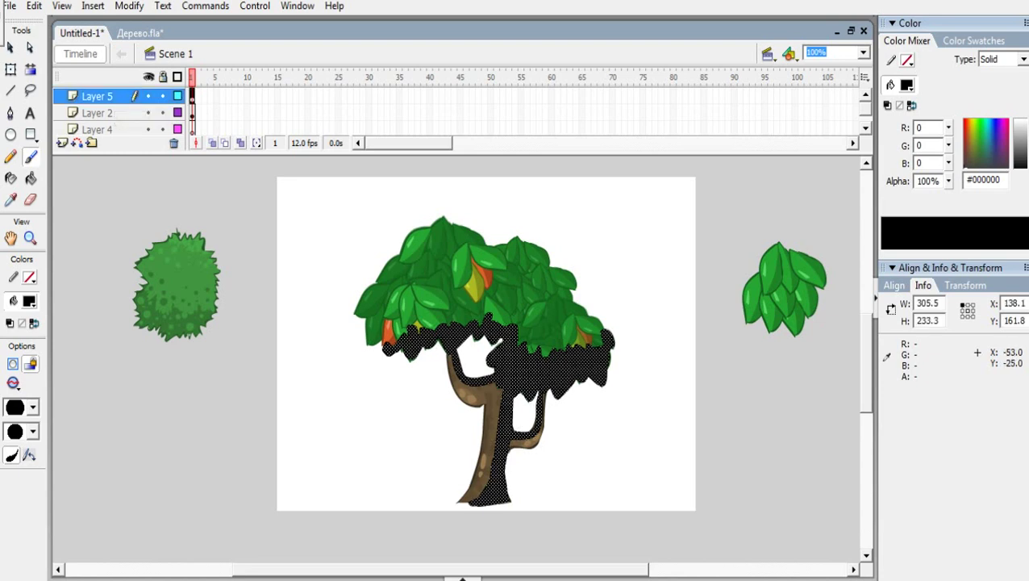
{"action": "left_click_drag", "start_coordinate": [949, 181], "coordinate": [948, 238]}
{"action": "left_click", "coordinate": [712, 429]}
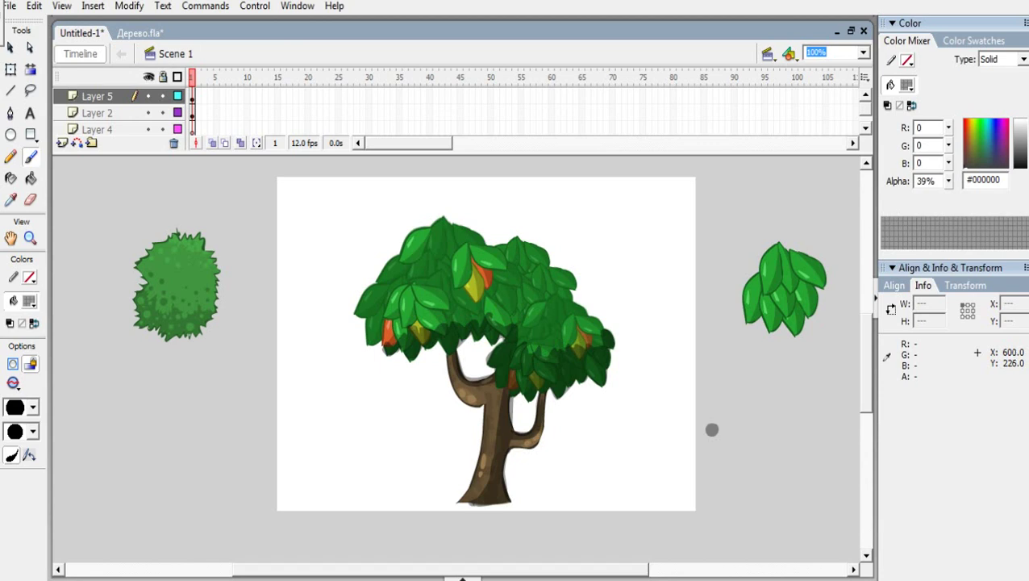
{"action": "key", "text": "ctrl+z"}
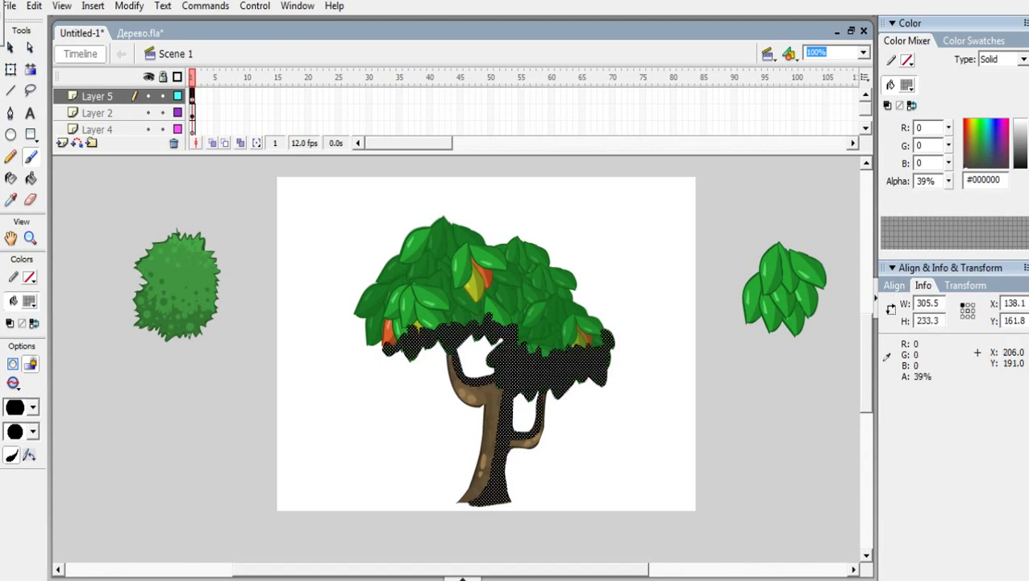
Step: Erase the shadow spilling past the trunk, branches and base using a smaller round eraser
{"action": "left_click", "coordinate": [11, 48]}
{"action": "key", "text": "e"}
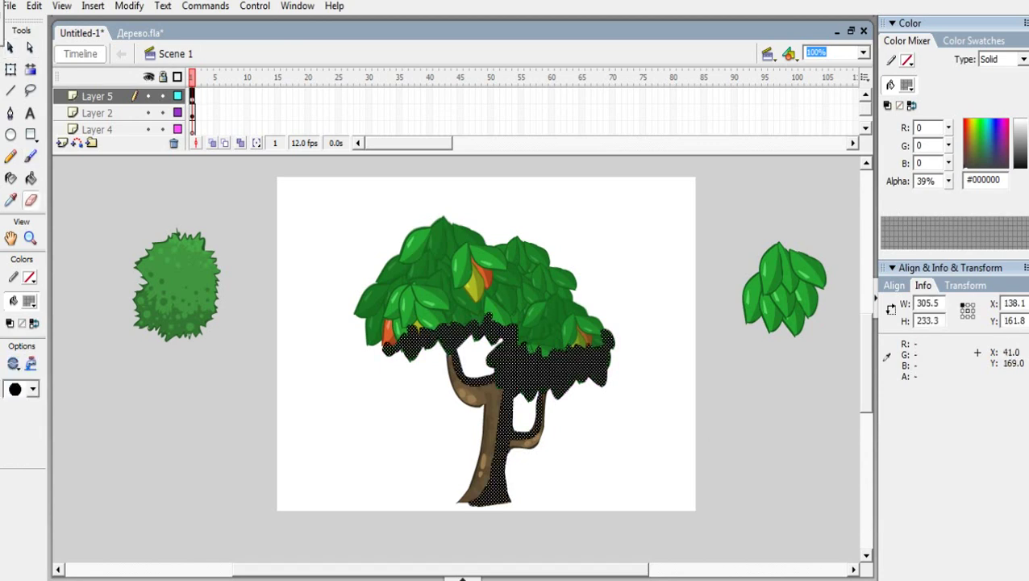
{"action": "key", "text": "Delete"}
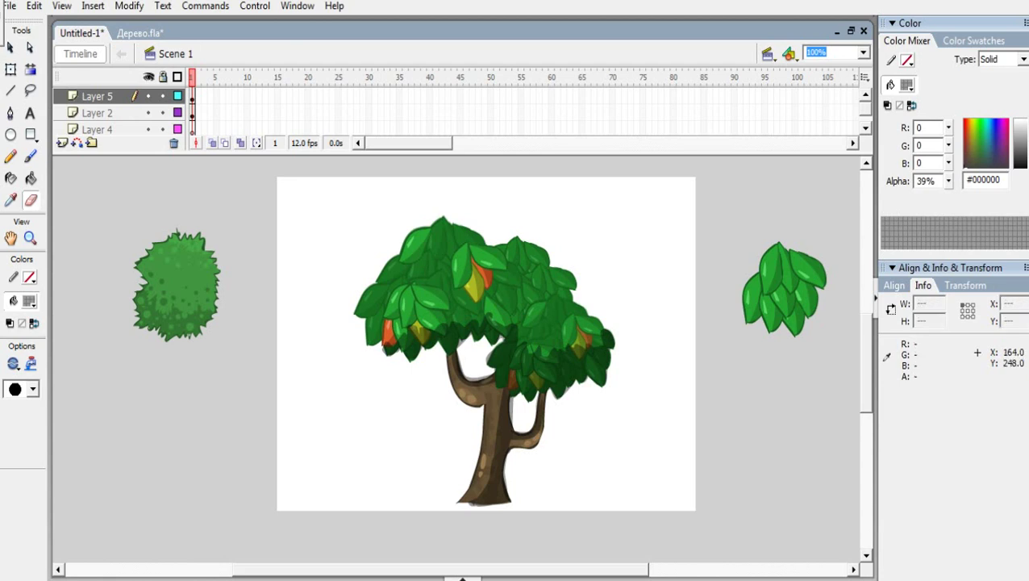
{"action": "left_click", "coordinate": [33, 389]}
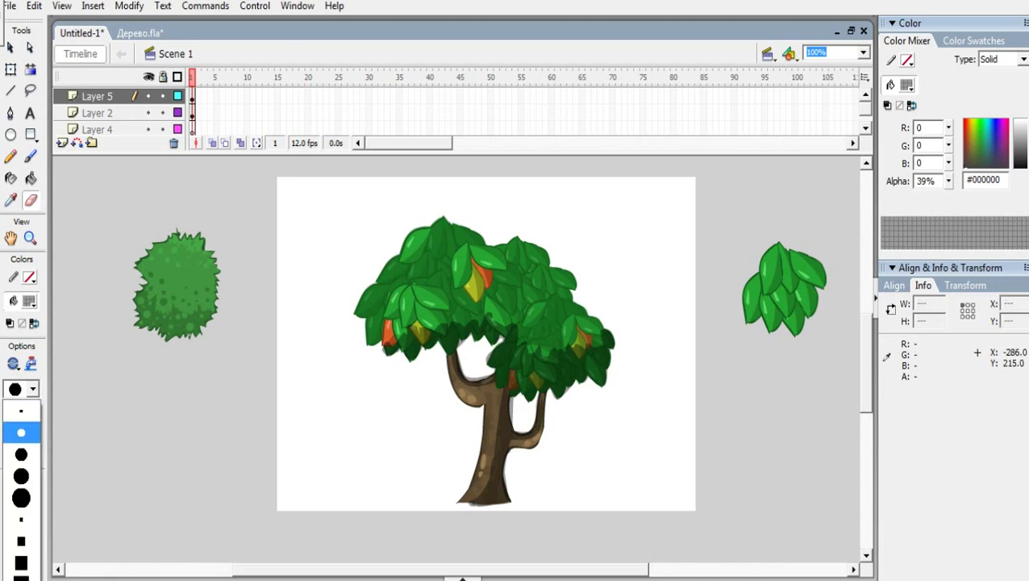
{"action": "left_click", "coordinate": [21, 432]}
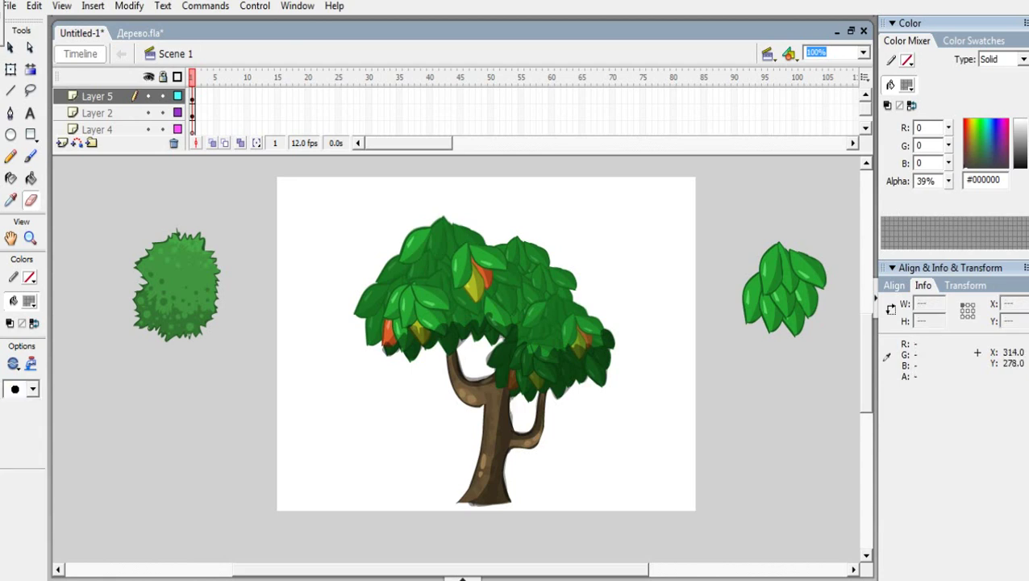
{"action": "left_click_drag", "start_coordinate": [511, 403], "coordinate": [511, 421]}
{"action": "left_click_drag", "start_coordinate": [509, 468], "coordinate": [507, 473]}
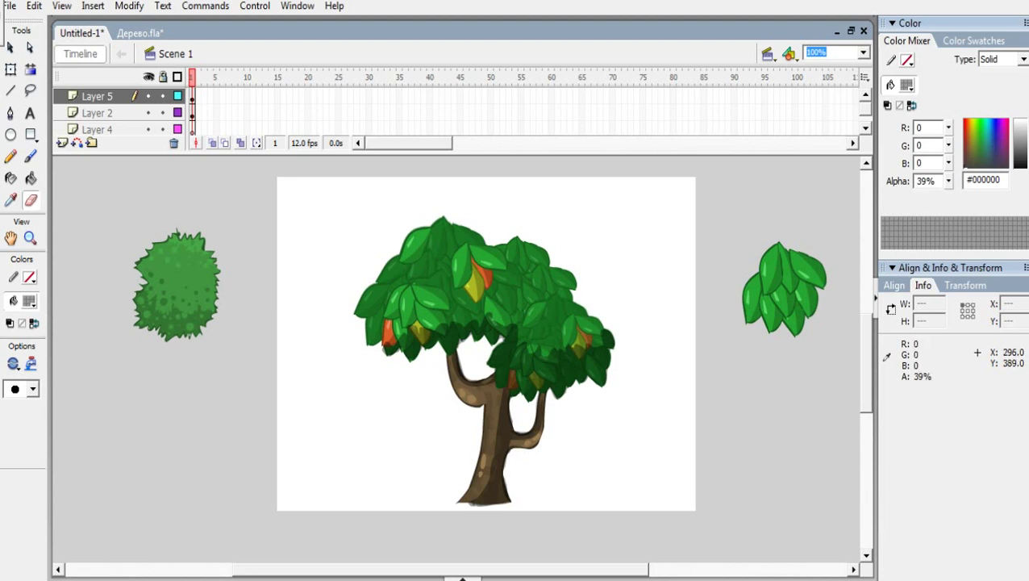
{"action": "mouse_move", "coordinate": [466, 508]}
{"action": "left_mouse_down"}
{"action": "mouse_move", "coordinate": [506, 507]}
{"action": "mouse_move", "coordinate": [478, 508]}
{"action": "mouse_move", "coordinate": [490, 509]}
{"action": "left_mouse_up"}
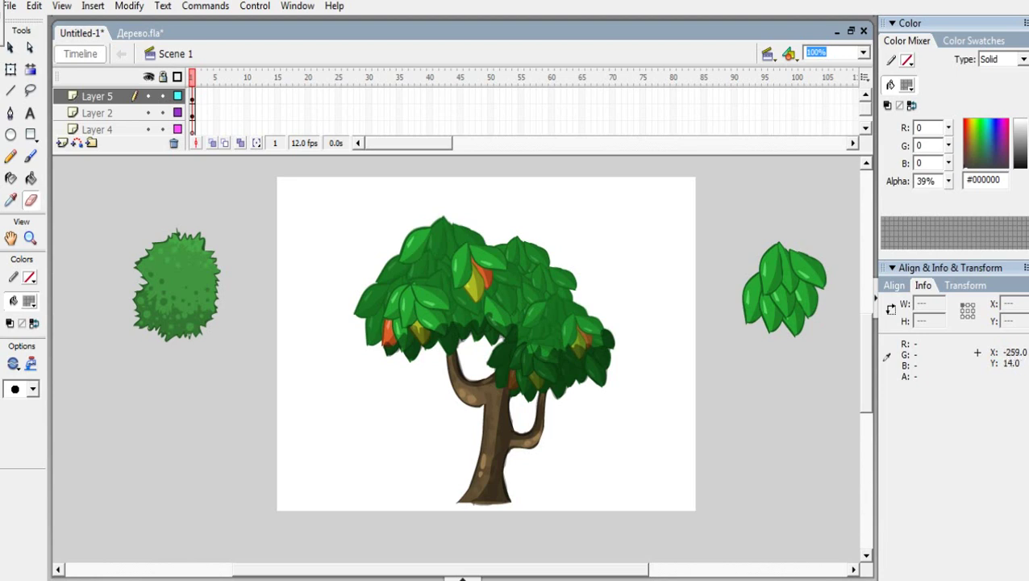
Step: Set up the Brush tool with a #000000 fill at 100% alpha and a small brush size
{"action": "left_click", "coordinate": [29, 301]}
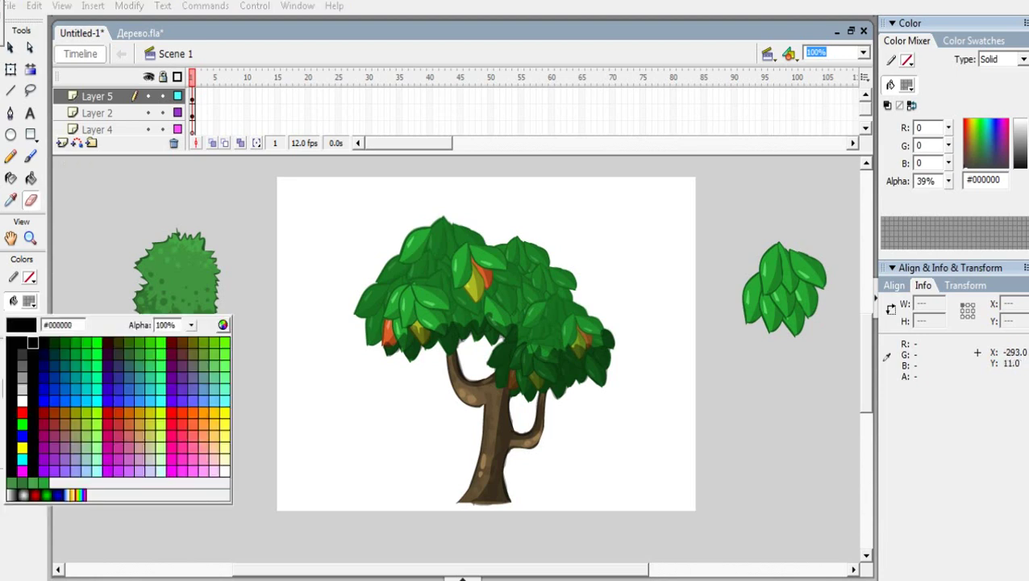
{"action": "left_click", "coordinate": [21, 342]}
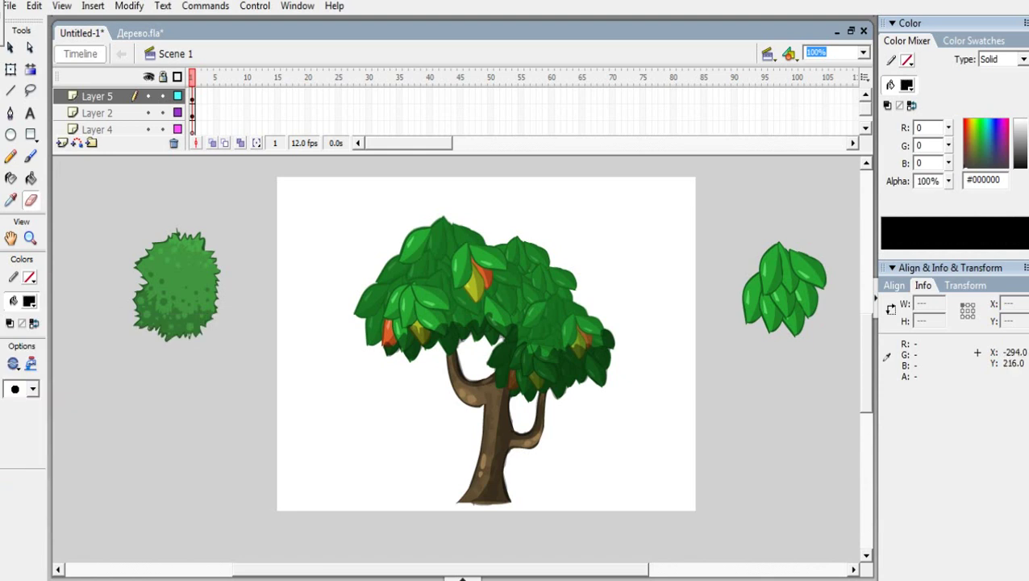
{"action": "left_click", "coordinate": [31, 158]}
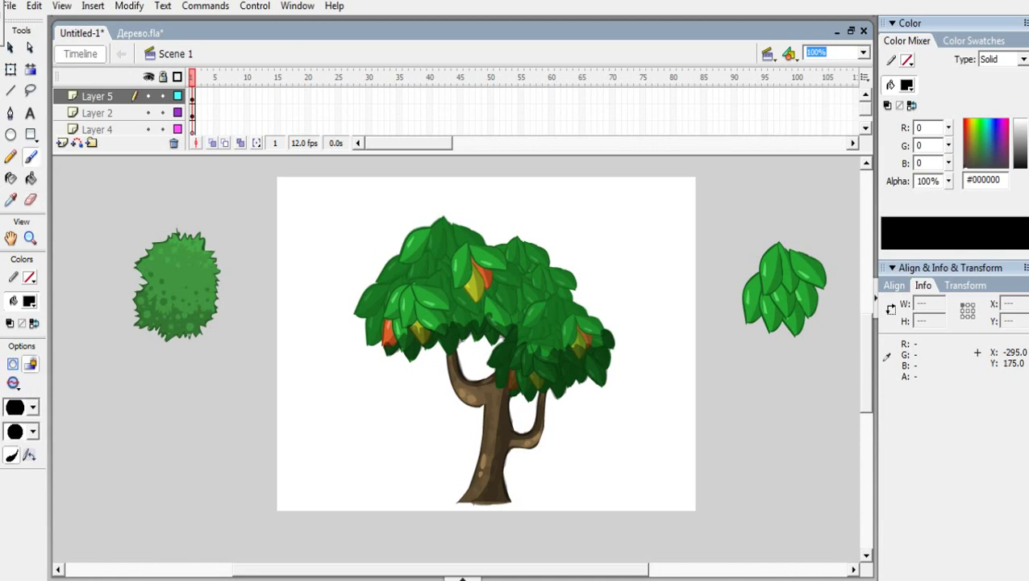
{"action": "left_click", "coordinate": [32, 407]}
{"action": "left_click", "coordinate": [21, 211]}
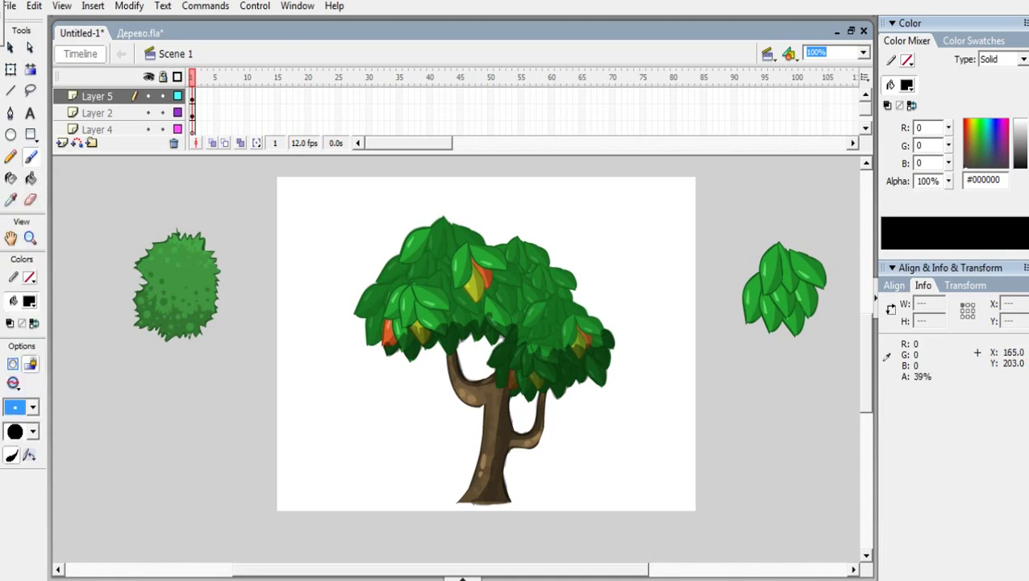
Step: Try to brush a thin black vine hanging in a loop from the left foliage to the trunk's upper left branch
{"action": "mouse_move", "coordinate": [407, 359]}
{"action": "left_mouse_down"}
{"action": "mouse_move", "coordinate": [416, 420]}
{"action": "mouse_move", "coordinate": [450, 422]}
{"action": "mouse_move", "coordinate": [468, 378]}
{"action": "left_mouse_up"}
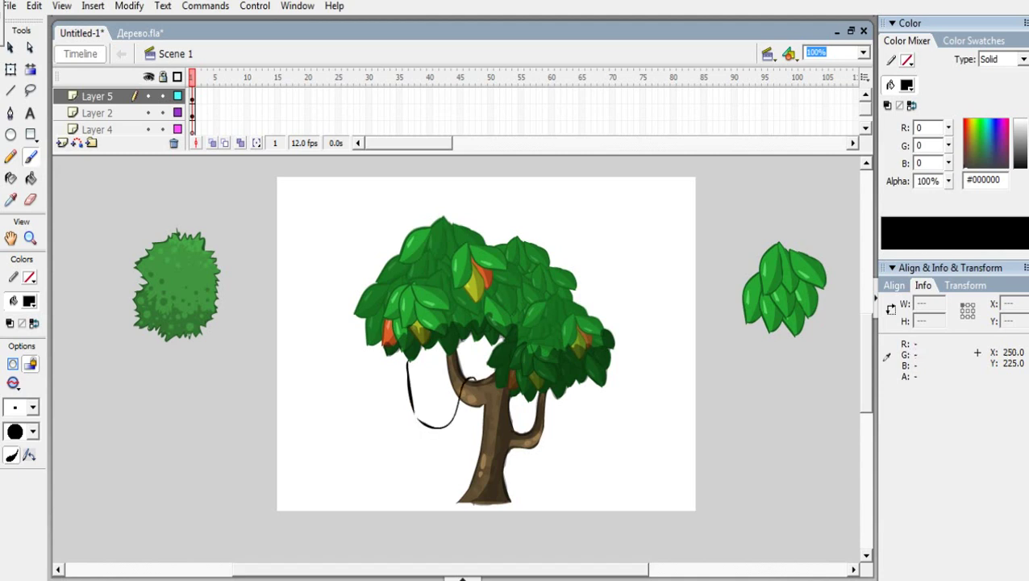
{"action": "key", "text": "ctrl+z"}
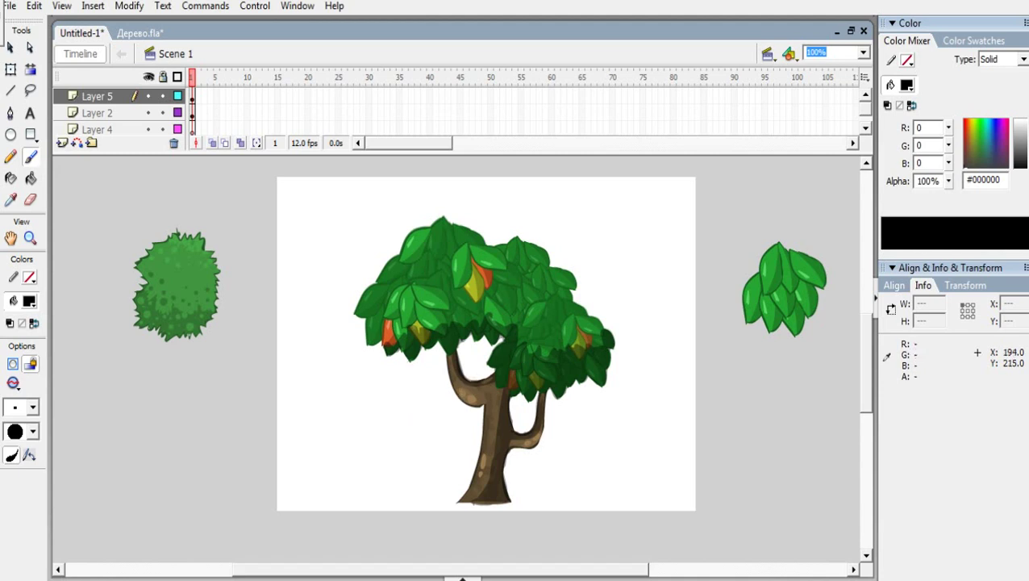
{"action": "mouse_move", "coordinate": [423, 350]}
{"action": "left_mouse_down"}
{"action": "mouse_move", "coordinate": [428, 440]}
{"action": "mouse_move", "coordinate": [460, 431]}
{"action": "mouse_move", "coordinate": [468, 378]}
{"action": "left_mouse_up"}
{"action": "mouse_move", "coordinate": [420, 349]}
{"action": "left_mouse_down"}
{"action": "mouse_move", "coordinate": [419, 435]}
{"action": "mouse_move", "coordinate": [436, 456]}
{"action": "mouse_move", "coordinate": [470, 380]}
{"action": "mouse_move", "coordinate": [460, 443]}
{"action": "mouse_move", "coordinate": [480, 379]}
{"action": "left_mouse_up"}
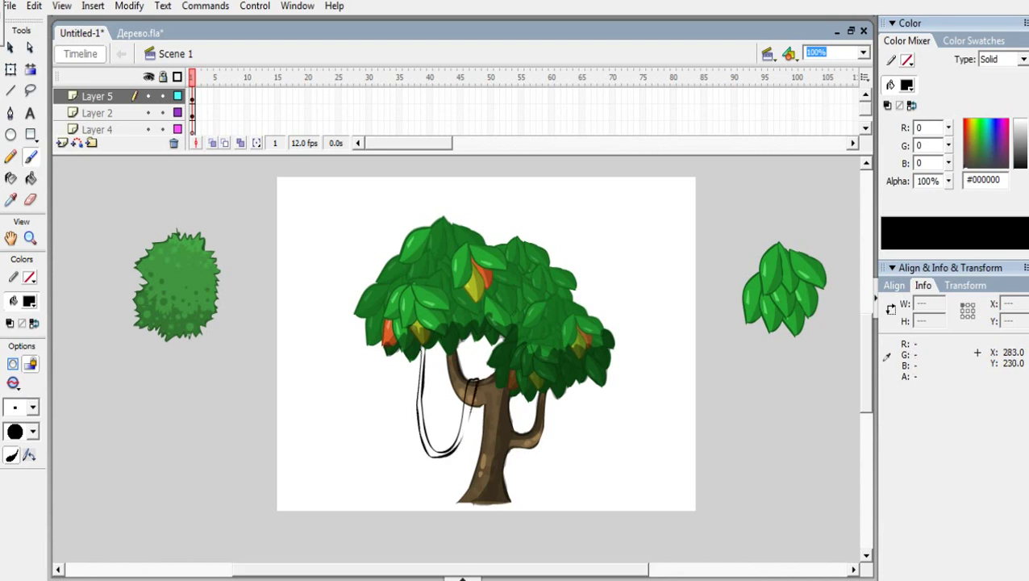
{"action": "key", "text": "ctrl+z"}
{"action": "key", "text": "ctrl+z"}
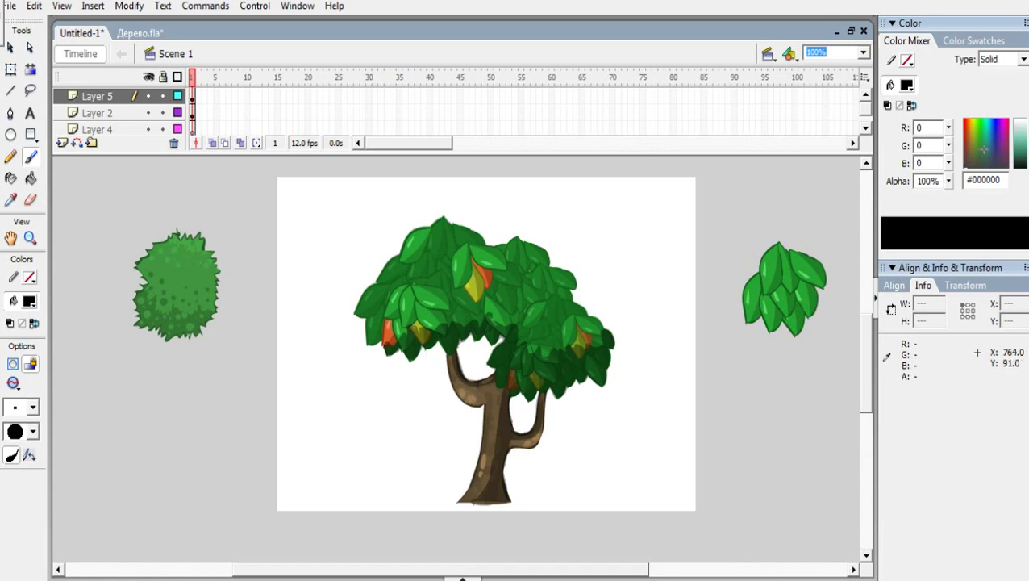
Step: With a slightly larger brush in dark green #1D4921, draw looping vines from the foliage to the left and right branches
{"action": "mouse_move", "coordinate": [982, 149]}
{"action": "left_mouse_down"}
{"action": "mouse_move", "coordinate": [1028, 158]}
{"action": "mouse_move", "coordinate": [979, 145]}
{"action": "left_mouse_up"}
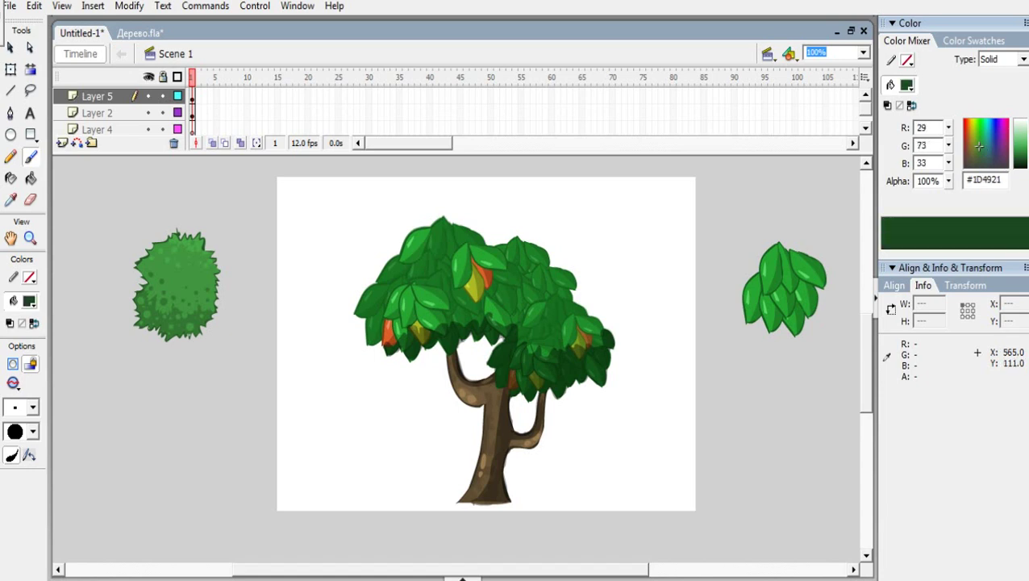
{"action": "left_click", "coordinate": [22, 407]}
{"action": "left_click", "coordinate": [15, 255]}
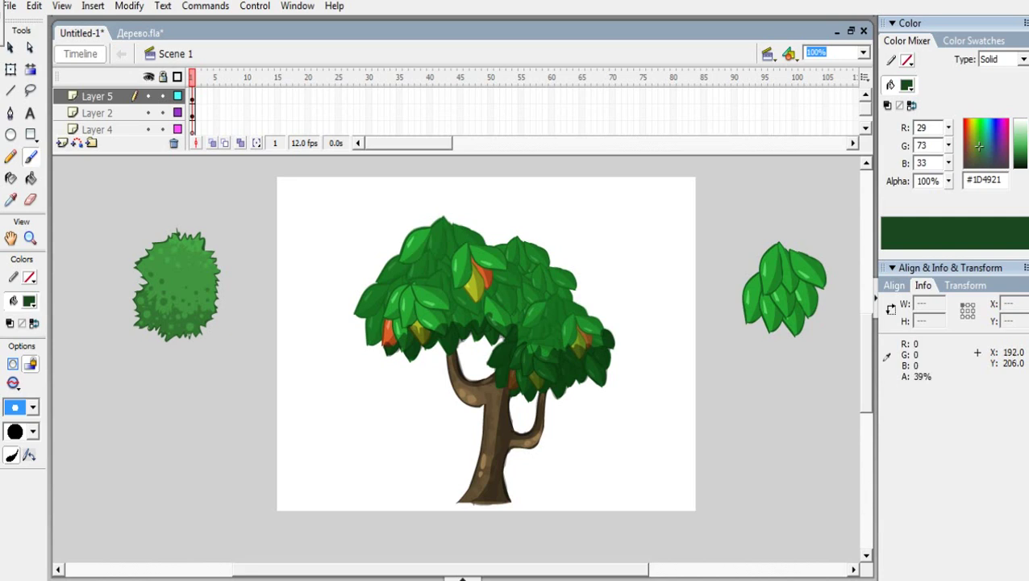
{"action": "left_click_drag", "start_coordinate": [420, 349], "coordinate": [421, 384]}
{"action": "mouse_move", "coordinate": [426, 444]}
{"action": "left_mouse_down"}
{"action": "mouse_move", "coordinate": [452, 435]}
{"action": "mouse_move", "coordinate": [467, 377]}
{"action": "left_mouse_up"}
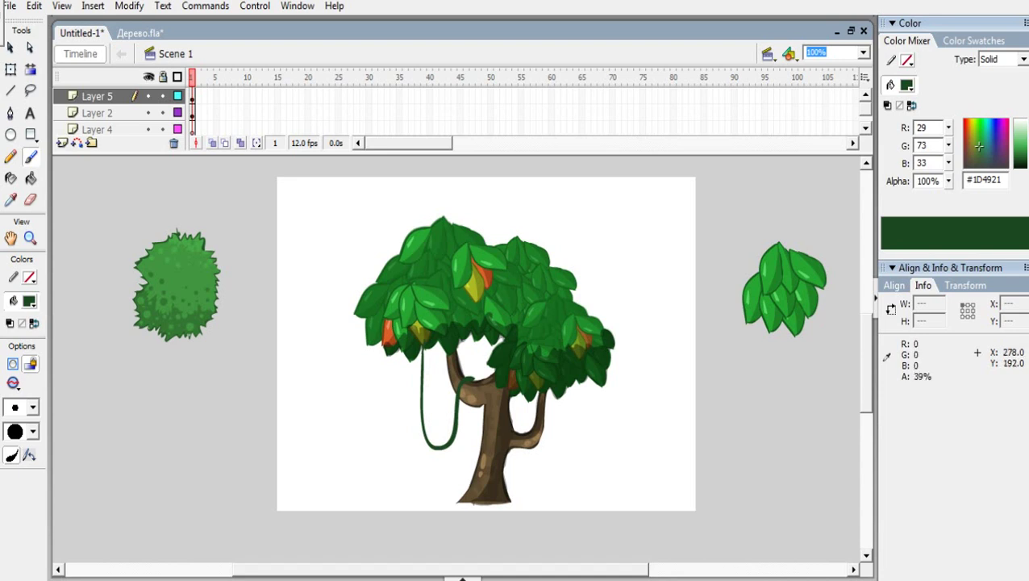
{"action": "mouse_move", "coordinate": [558, 396]}
{"action": "left_mouse_down"}
{"action": "mouse_move", "coordinate": [543, 456]}
{"action": "mouse_move", "coordinate": [522, 436]}
{"action": "left_mouse_up"}
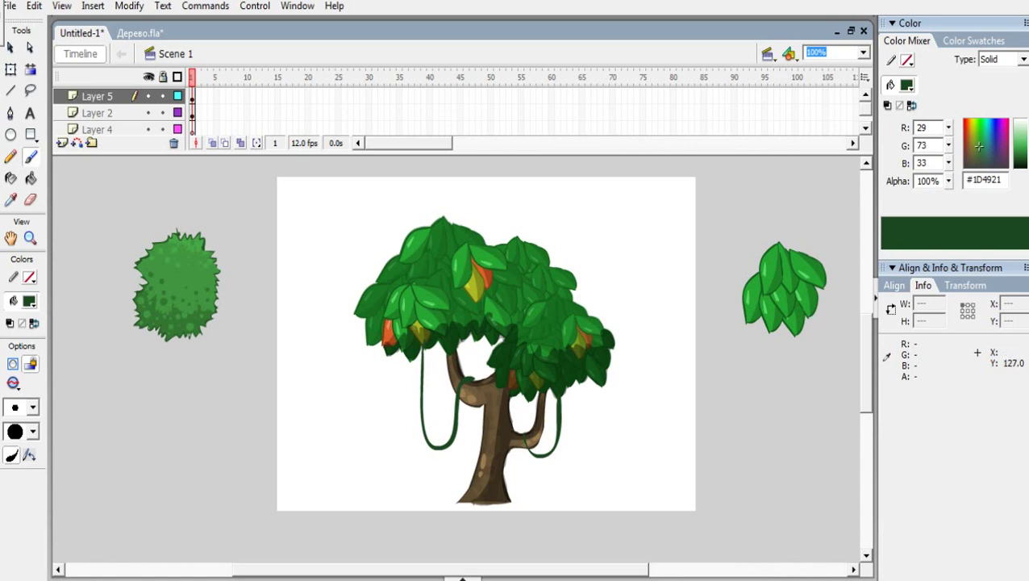
Step: Draw a black arrow pointing at the small bush's shadow and handwrite the note "тень необязательн…" beside it
{"action": "left_click_drag", "start_coordinate": [1026, 158], "coordinate": [1026, 168]}
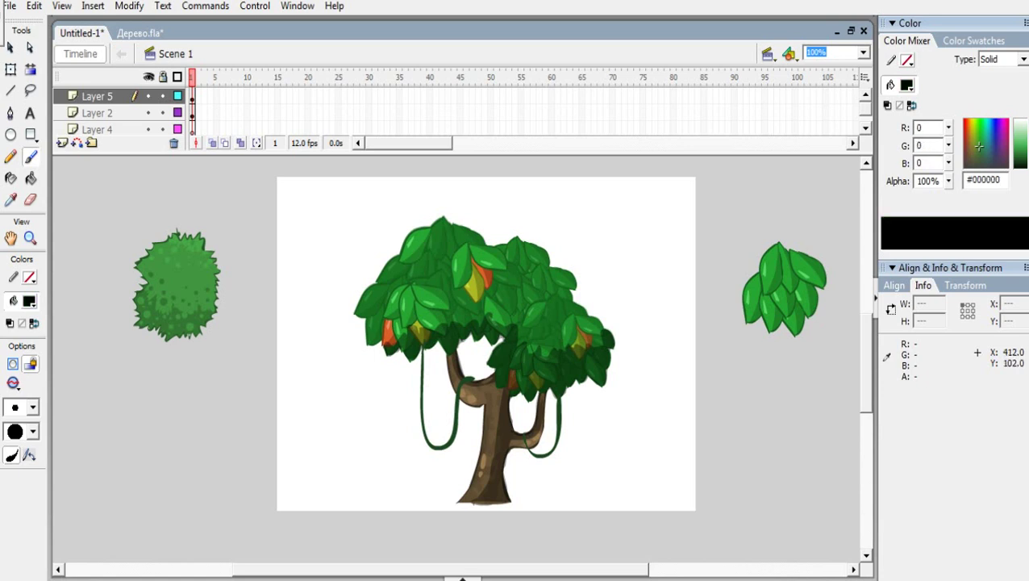
{"action": "left_click_drag", "start_coordinate": [589, 261], "coordinate": [630, 232]}
{"action": "key", "text": "ctrl+z"}
{"action": "mouse_move", "coordinate": [618, 372]}
{"action": "left_mouse_down"}
{"action": "mouse_move", "coordinate": [684, 399]}
{"action": "mouse_move", "coordinate": [691, 378]}
{"action": "mouse_move", "coordinate": [709, 397]}
{"action": "mouse_move", "coordinate": [724, 393]}
{"action": "left_mouse_up"}
{"action": "left_click_drag", "start_coordinate": [731, 388], "coordinate": [747, 392]}
{"action": "mouse_move", "coordinate": [673, 418]}
{"action": "left_mouse_down"}
{"action": "mouse_move", "coordinate": [676, 432]}
{"action": "mouse_move", "coordinate": [708, 421]}
{"action": "mouse_move", "coordinate": [726, 431]}
{"action": "mouse_move", "coordinate": [745, 416]}
{"action": "mouse_move", "coordinate": [769, 434]}
{"action": "mouse_move", "coordinate": [774, 424]}
{"action": "left_mouse_up"}
{"action": "left_click_drag", "start_coordinate": [784, 417], "coordinate": [857, 409]}
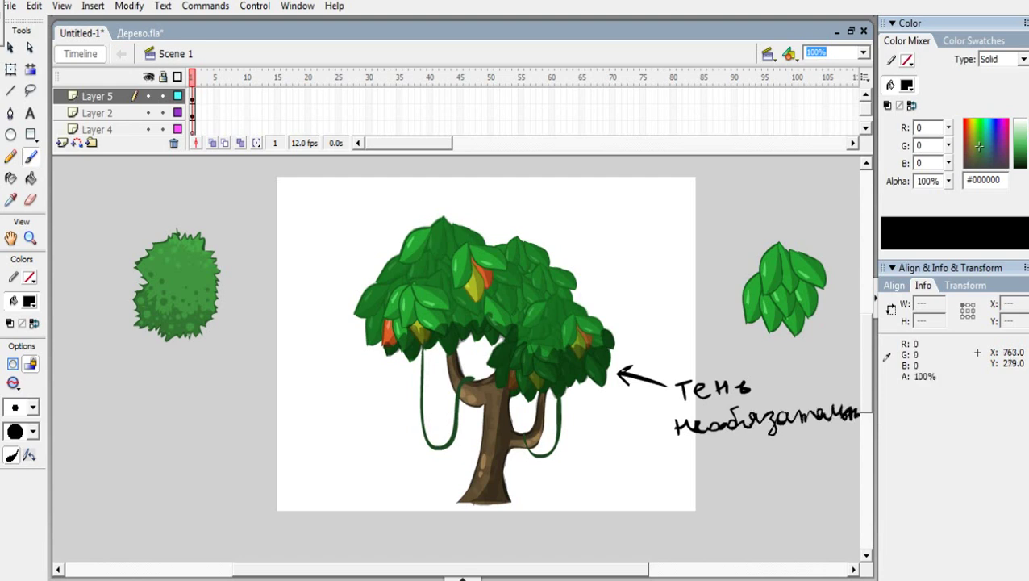